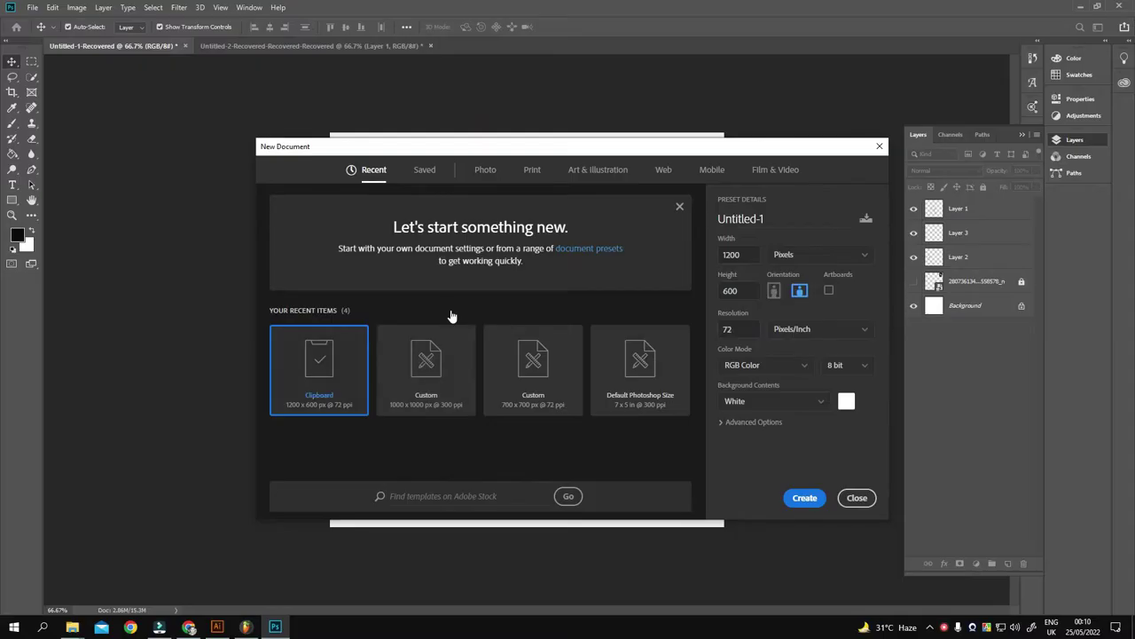
Pick the second preset for a new blank square Photoshop document.
click(456, 316)
Create the document, add a new layer, and sketch the shark's body, jaw and teeth.
key(Return)
click(1007, 564)
key(b)
drag(474, 332, 462, 284)
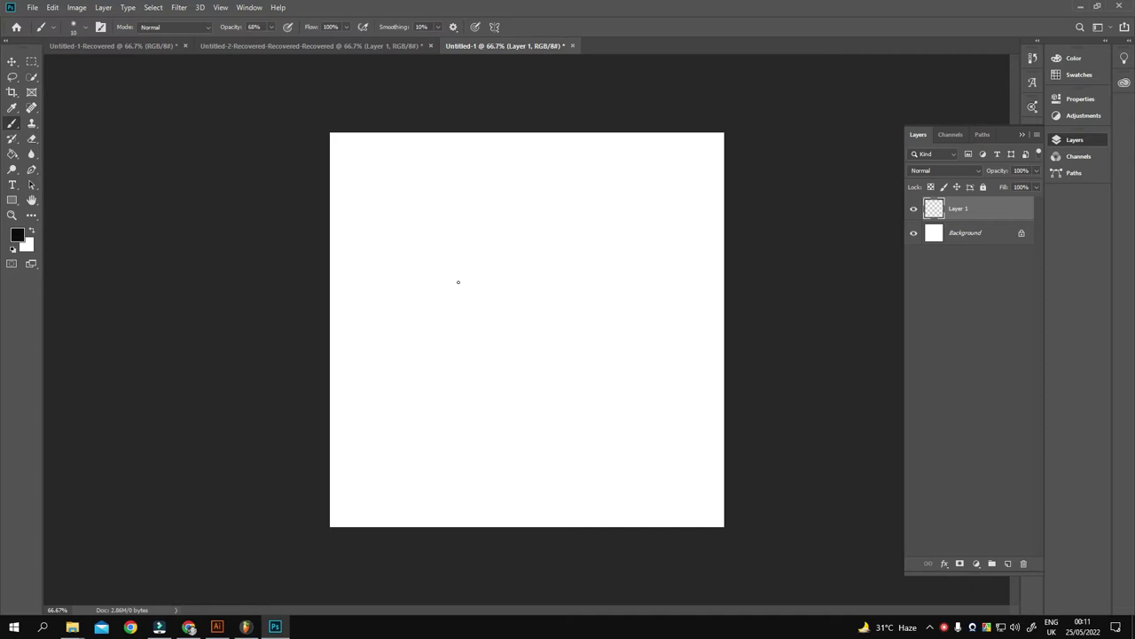
mouse_move(490, 333)
mouse_down()
mouse_move(623, 256)
mouse_move(699, 252)
mouse_move(689, 294)
mouse_move(590, 375)
mouse_move(471, 413)
mouse_move(446, 454)
mouse_move(420, 393)
mouse_move(372, 394)
mouse_move(459, 355)
mouse_up()
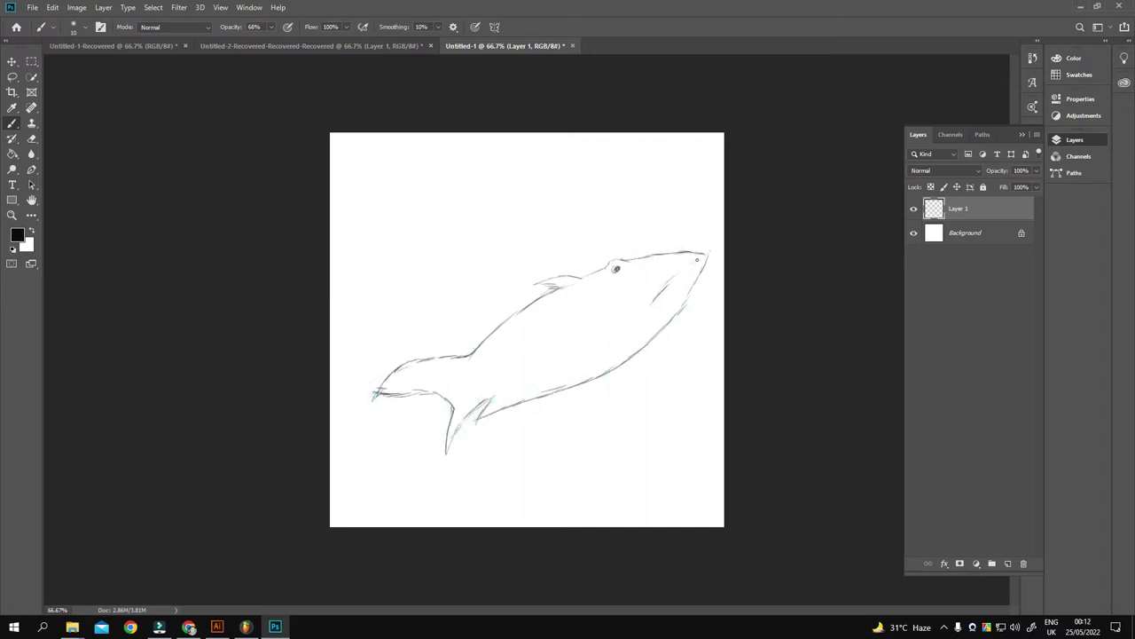
key(ctrl+z)
mouse_move(697, 263)
mouse_down()
mouse_move(615, 325)
mouse_move(700, 274)
mouse_up()
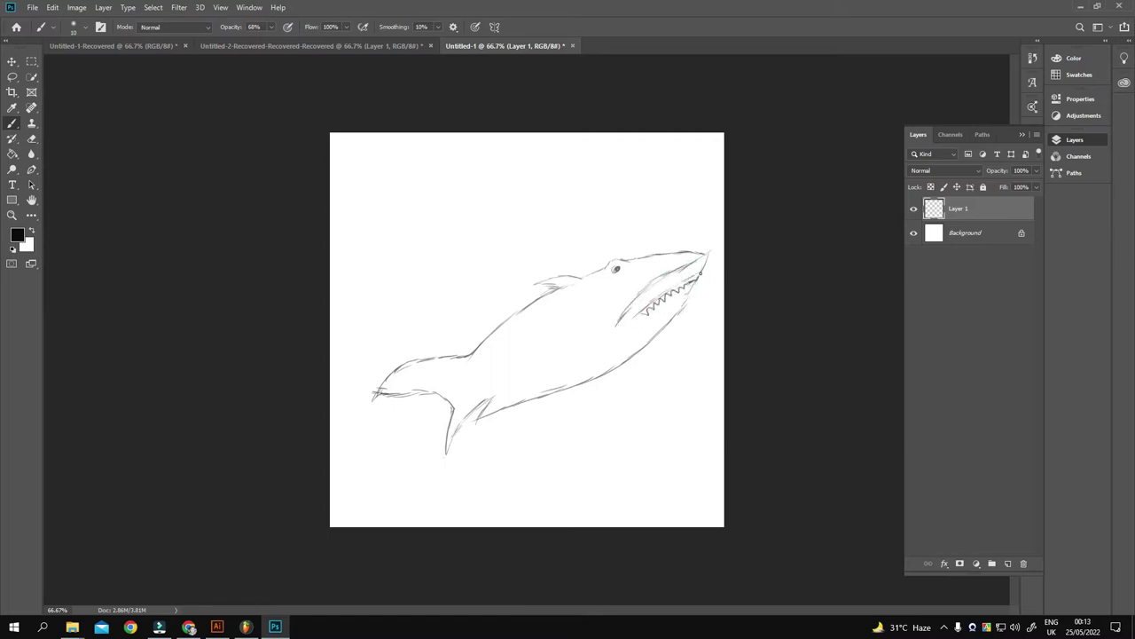
drag(642, 315, 698, 286)
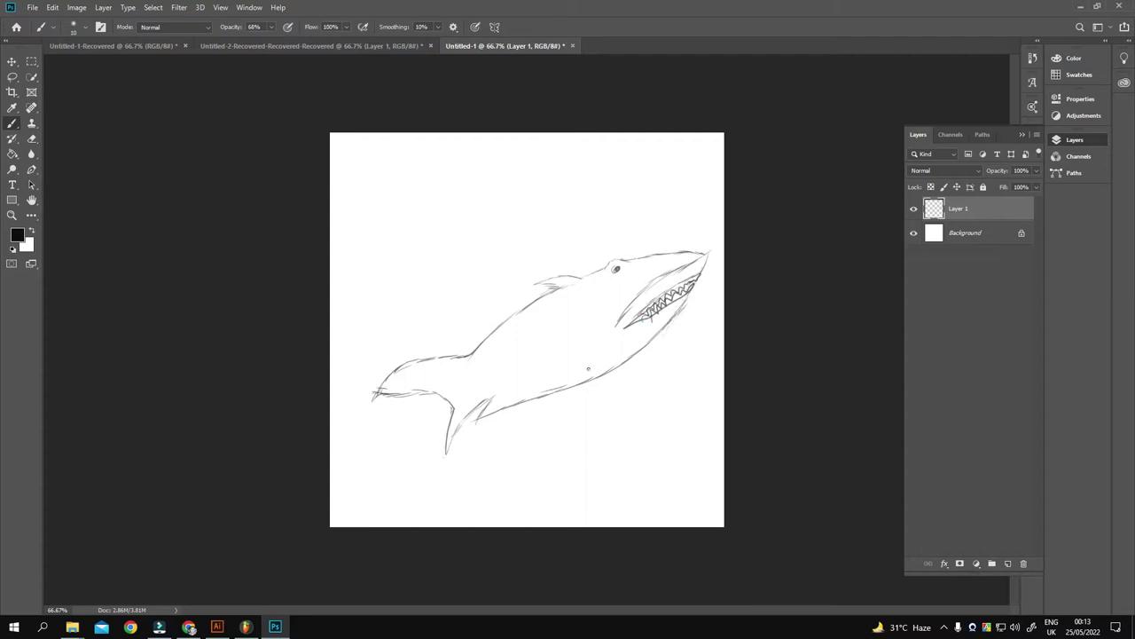
Sketch the rider's round head and body on the shark's back, plus side strokes.
drag(494, 239, 495, 240)
drag(476, 246, 463, 268)
drag(483, 320, 494, 336)
key(e)
key(b)
drag(564, 330, 568, 368)
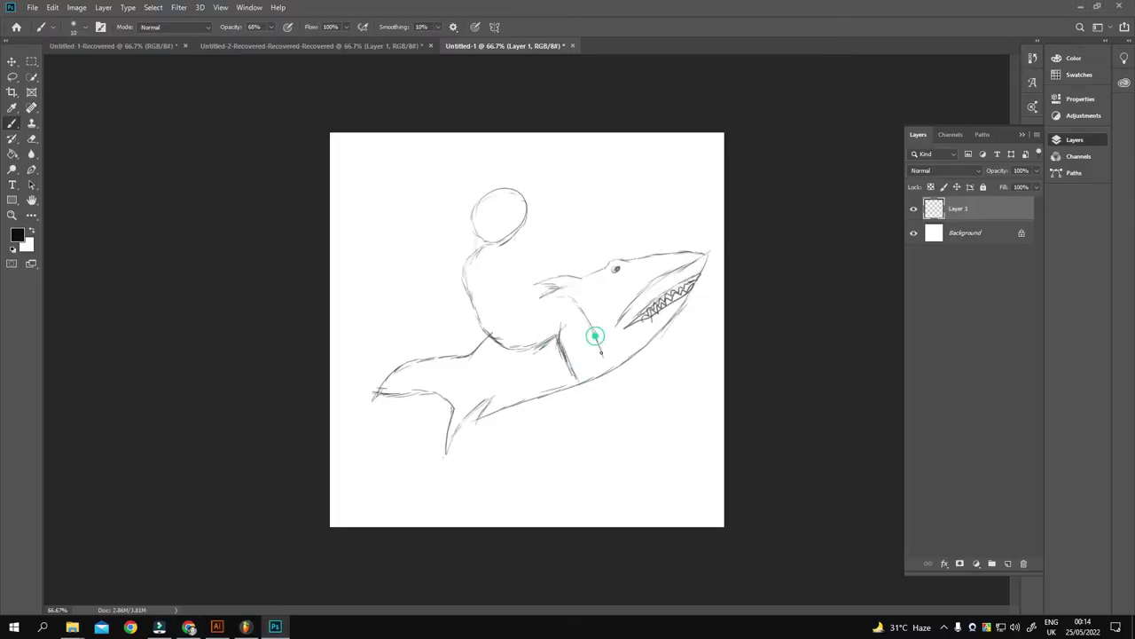
drag(595, 336, 603, 364)
Sketch the rider's leg over the shark's side and rough lines along the back.
key(e)
key(b)
mouse_move(608, 381)
mouse_down()
mouse_move(593, 406)
mouse_move(629, 408)
mouse_move(647, 390)
mouse_move(603, 411)
mouse_move(640, 367)
mouse_move(619, 397)
mouse_move(622, 388)
mouse_up()
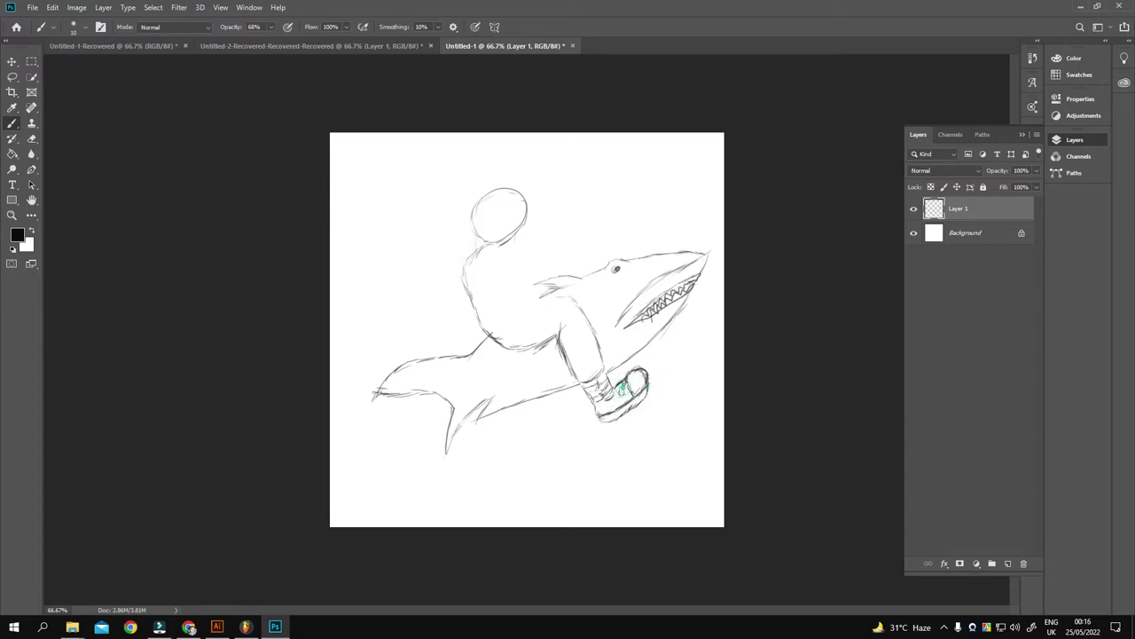
drag(495, 300, 545, 311)
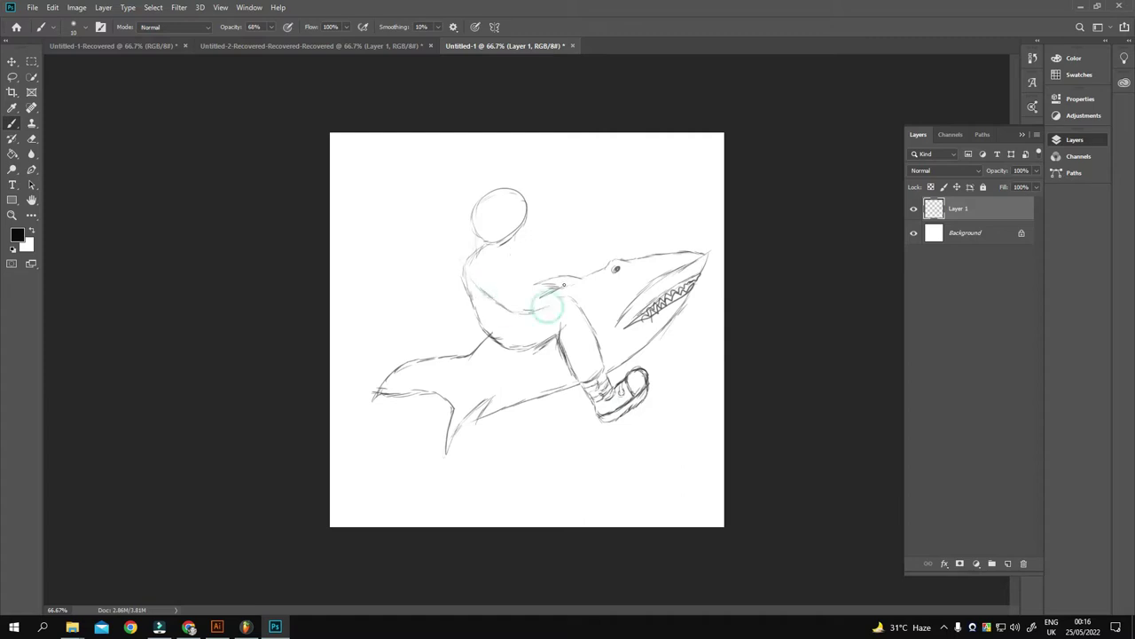
drag(573, 266, 559, 299)
Sketch the rider's arm, cuff and hand reaching forward, the neck, and the back tank.
mouse_move(508, 266)
mouse_down()
mouse_move(534, 285)
mouse_move(557, 286)
mouse_move(559, 273)
mouse_up()
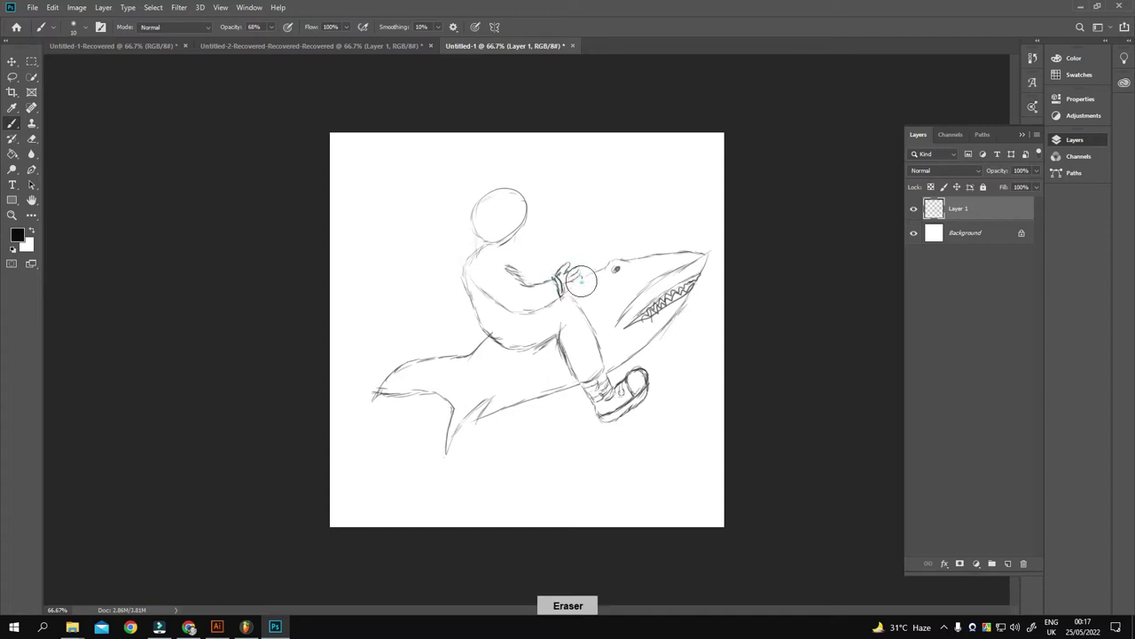
mouse_move(564, 266)
mouse_down()
mouse_move(573, 289)
mouse_move(656, 257)
mouse_move(596, 257)
mouse_up()
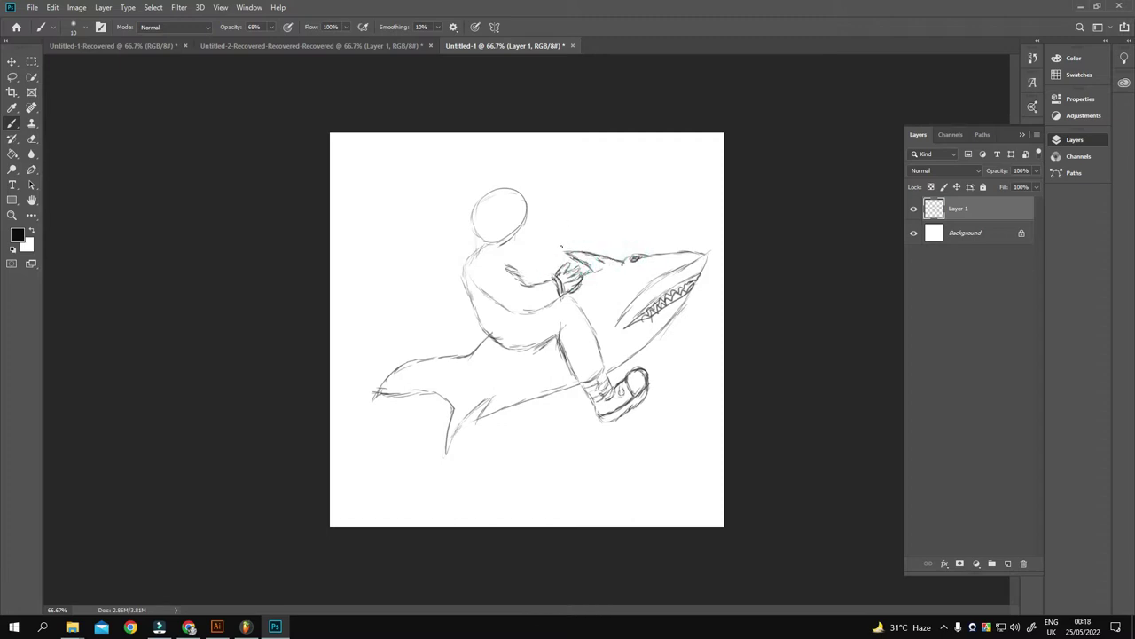
mouse_move(520, 239)
mouse_down()
mouse_move(518, 259)
mouse_move(583, 247)
mouse_move(602, 257)
mouse_up()
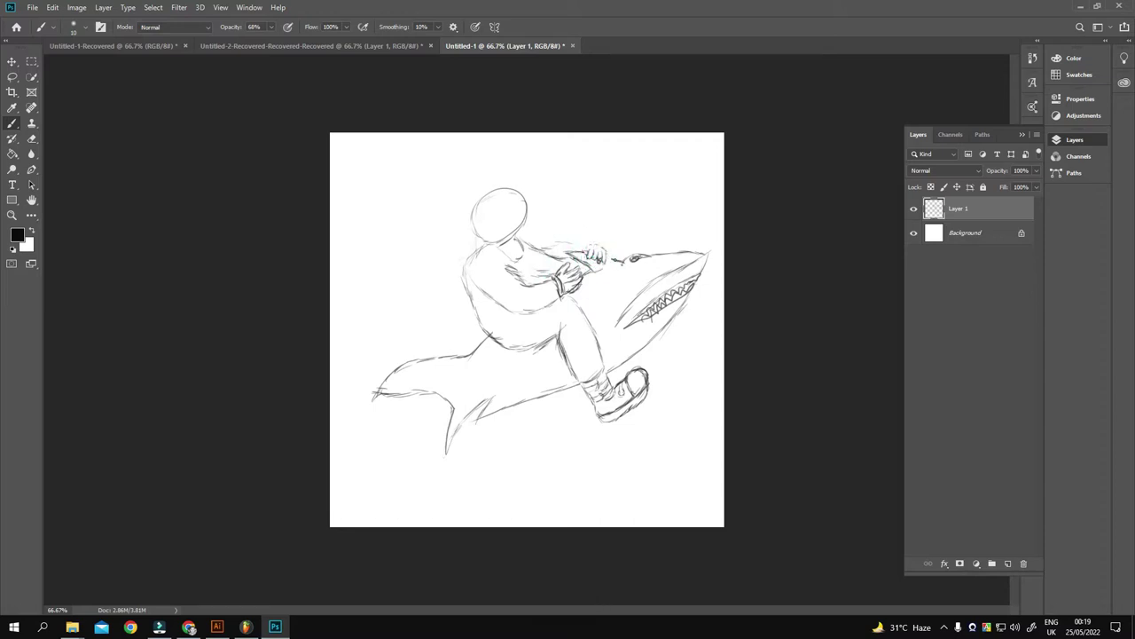
drag(545, 250, 581, 246)
drag(473, 334, 491, 326)
mouse_move(441, 282)
mouse_down()
mouse_move(446, 262)
mouse_move(473, 245)
mouse_up()
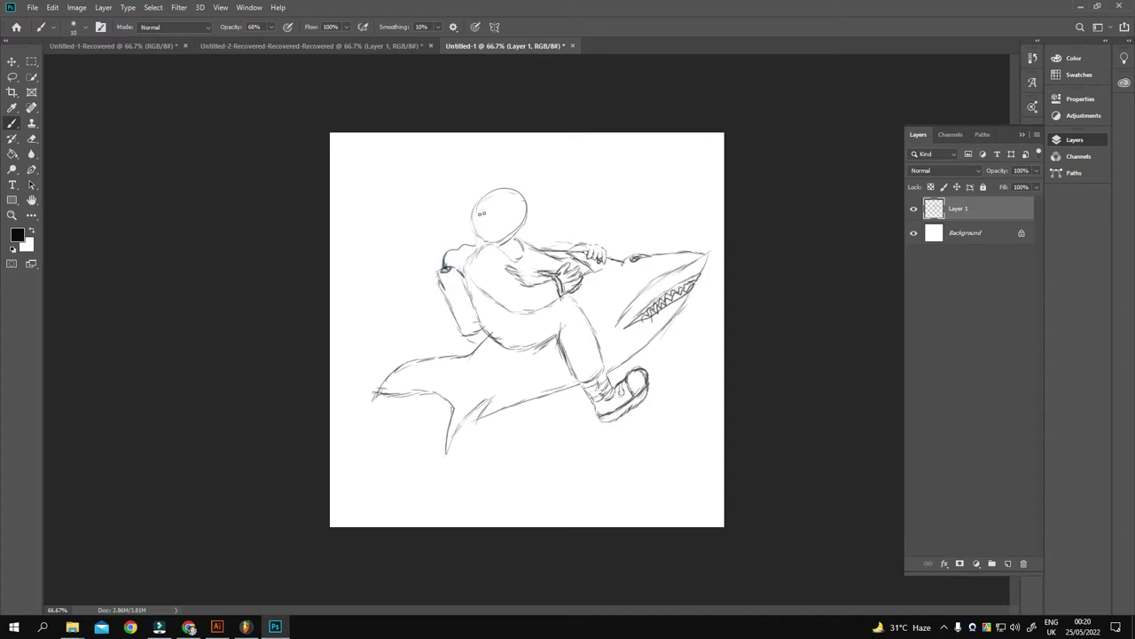
Give the rider a diving helmet with two portholes, a collar and a breathing valve.
click(473, 219)
mouse_move(470, 221)
mouse_down()
mouse_move(464, 239)
mouse_move(476, 223)
mouse_up()
drag(495, 229, 512, 215)
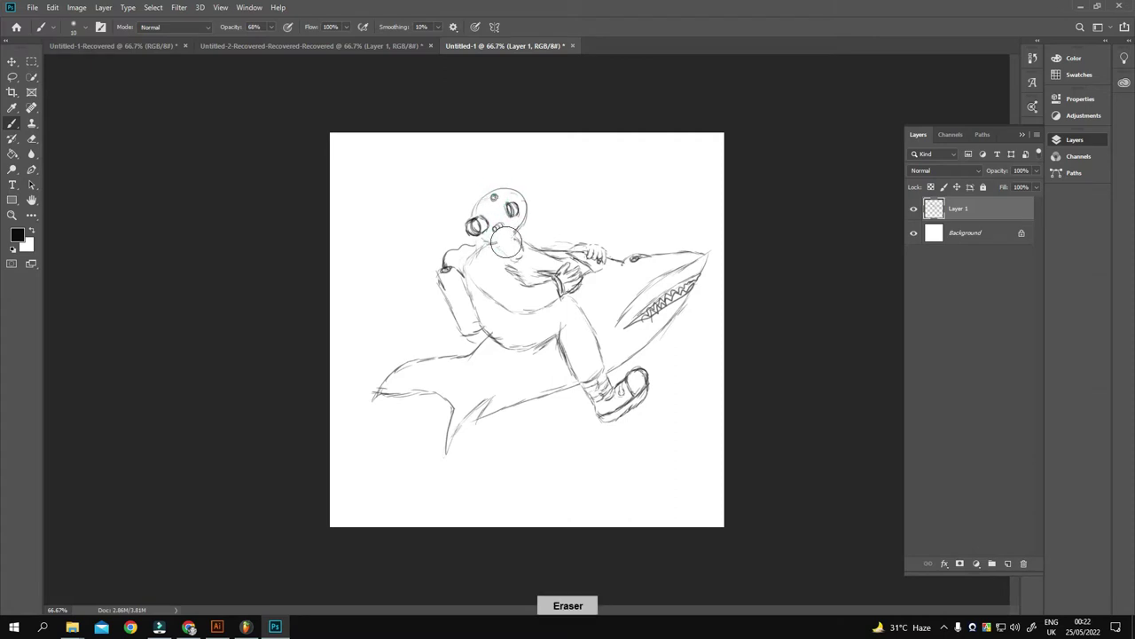
mouse_move(502, 236)
mouse_down()
mouse_move(516, 259)
mouse_move(529, 253)
mouse_move(531, 275)
mouse_move(552, 258)
mouse_up()
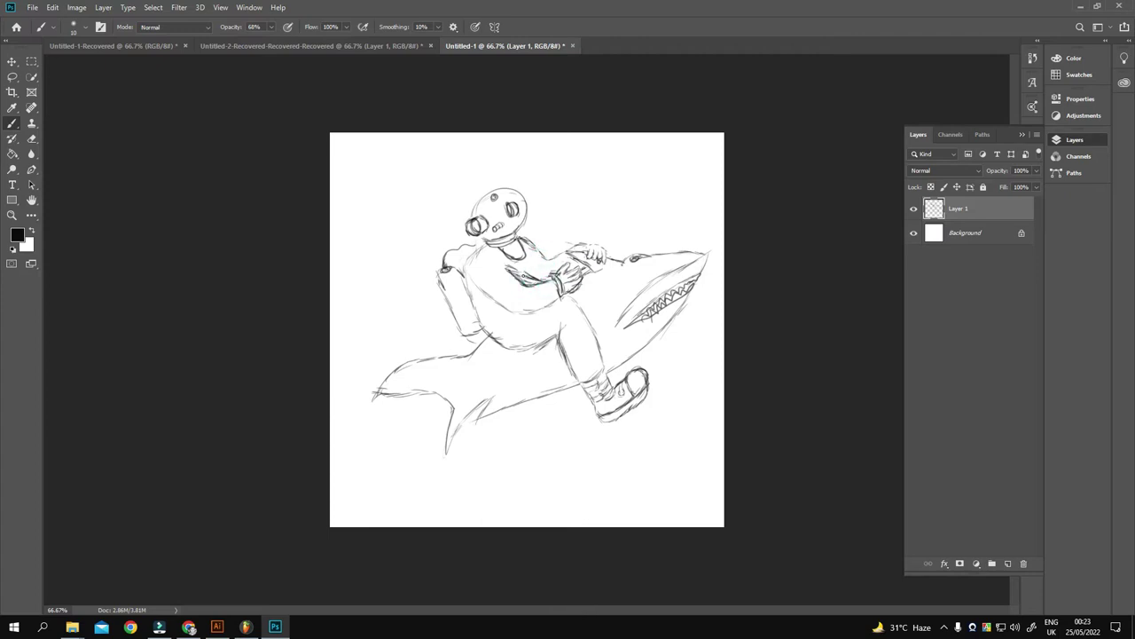
drag(485, 232, 508, 188)
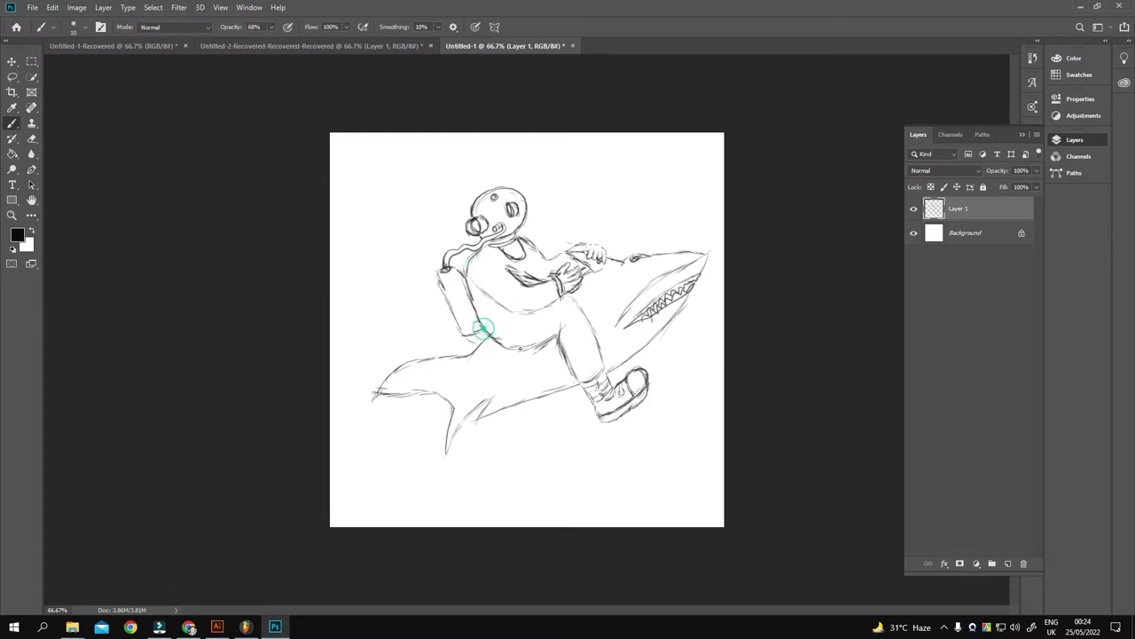
Redraw the shark's tail and belly edge, add a jaw fin and a small fish.
mouse_move(470, 355)
mouse_down()
mouse_move(374, 395)
mouse_move(532, 401)
mouse_move(511, 372)
mouse_up()
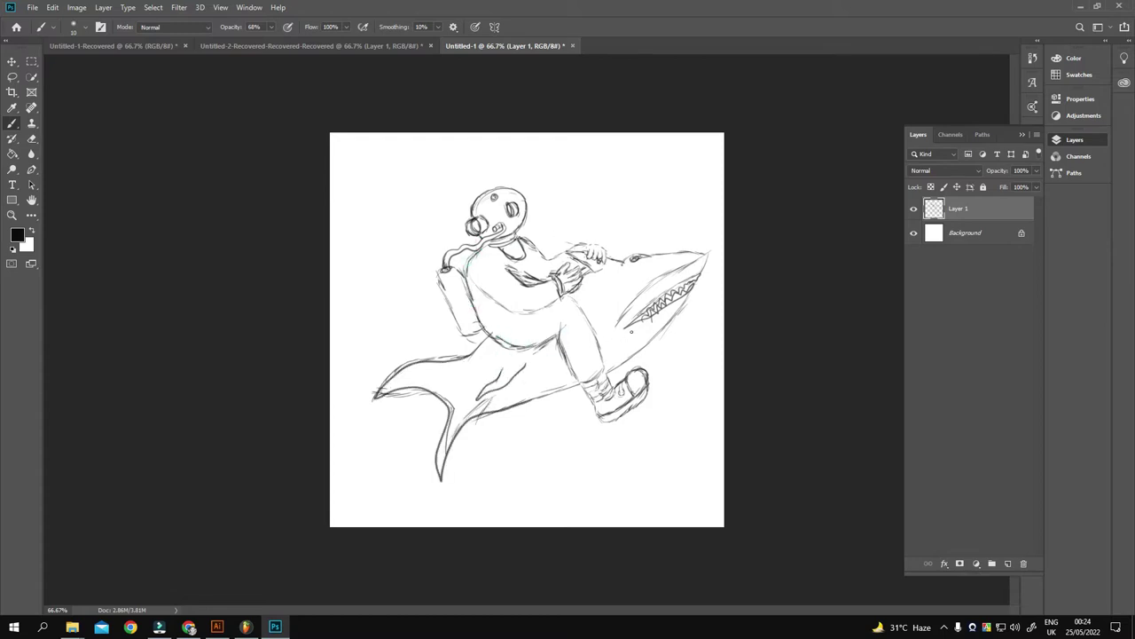
drag(619, 359, 623, 386)
mouse_move(672, 323)
mouse_down()
mouse_move(672, 350)
mouse_move(692, 304)
mouse_move(649, 344)
mouse_up()
drag(566, 224, 604, 207)
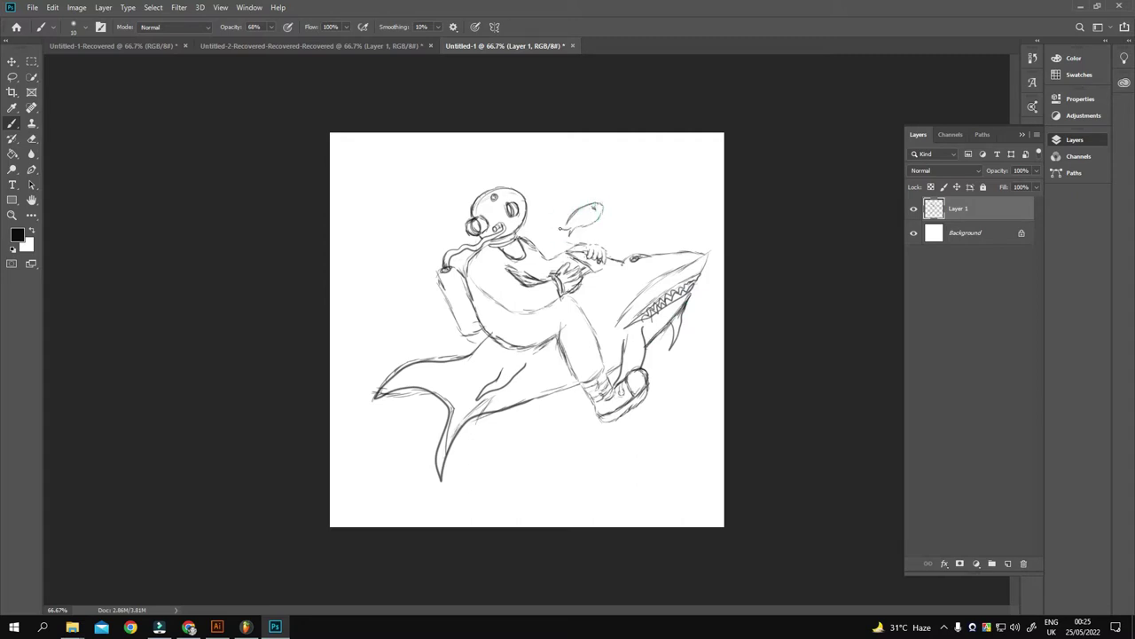
Scatter bubbles left of the helmet and between the helmet and the shark's head.
mouse_move(411, 198)
mouse_down()
mouse_move(434, 190)
mouse_move(439, 218)
mouse_up()
drag(416, 243, 414, 244)
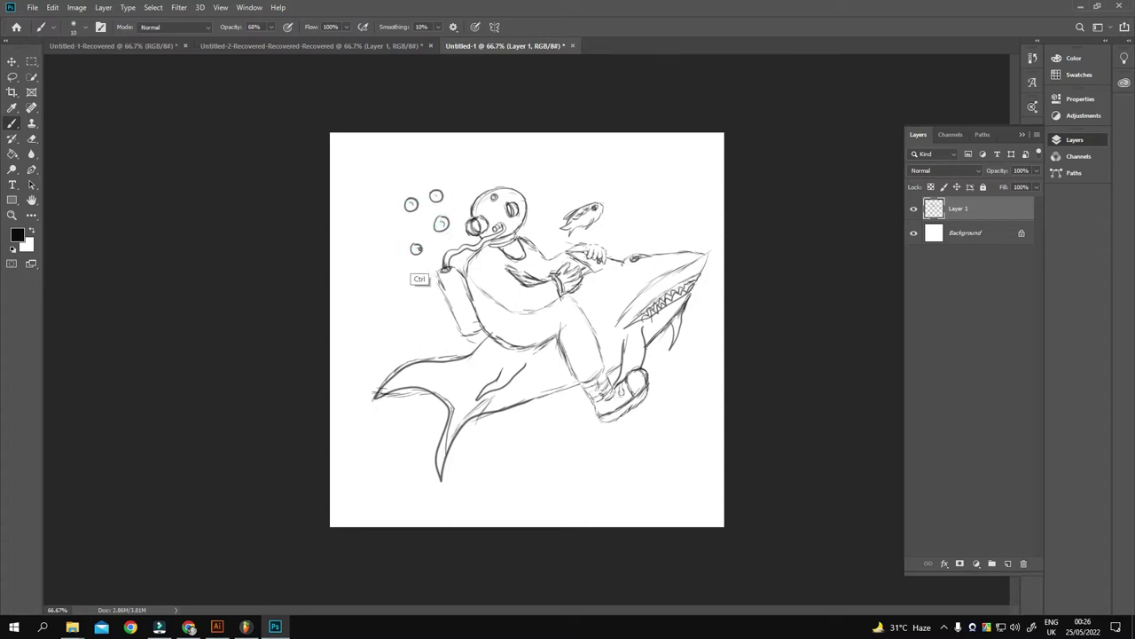
drag(542, 200, 540, 201)
drag(573, 191, 572, 193)
drag(618, 223, 650, 224)
mouse_move(678, 223)
mouse_down()
mouse_move(651, 191)
mouse_move(678, 191)
mouse_up()
drag(608, 181, 606, 182)
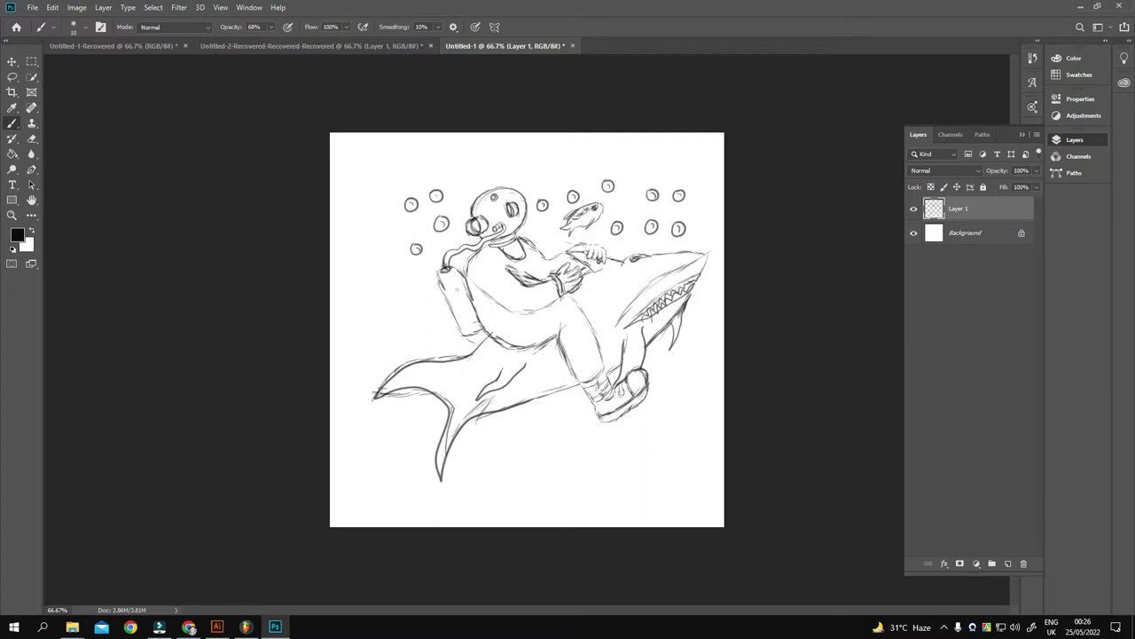
click(12, 61)
Scale up the whole sketch and draw the tank's top and valve.
key(ctrl+t)
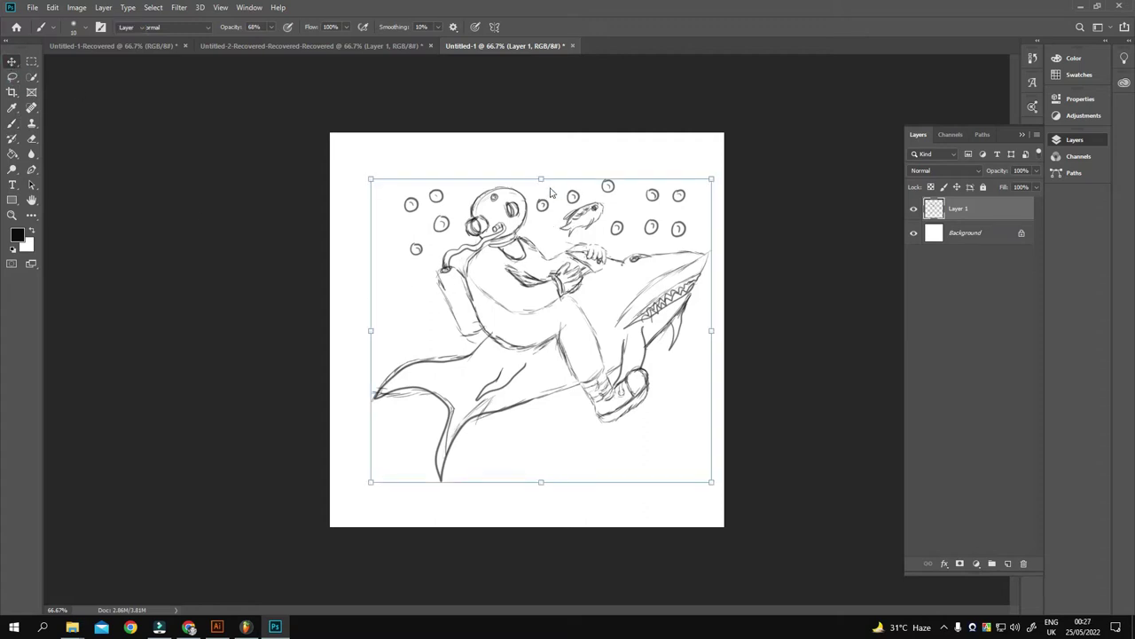
click(12, 76)
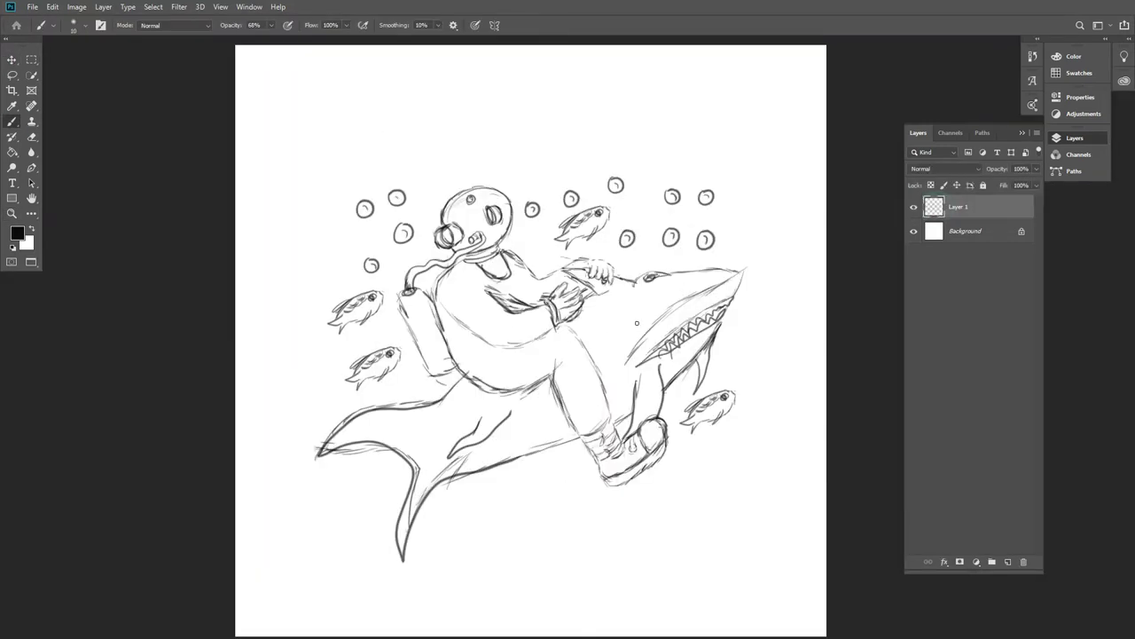
mouse_move(411, 290)
mouse_down()
mouse_move(395, 303)
mouse_move(418, 298)
mouse_move(416, 282)
mouse_up()
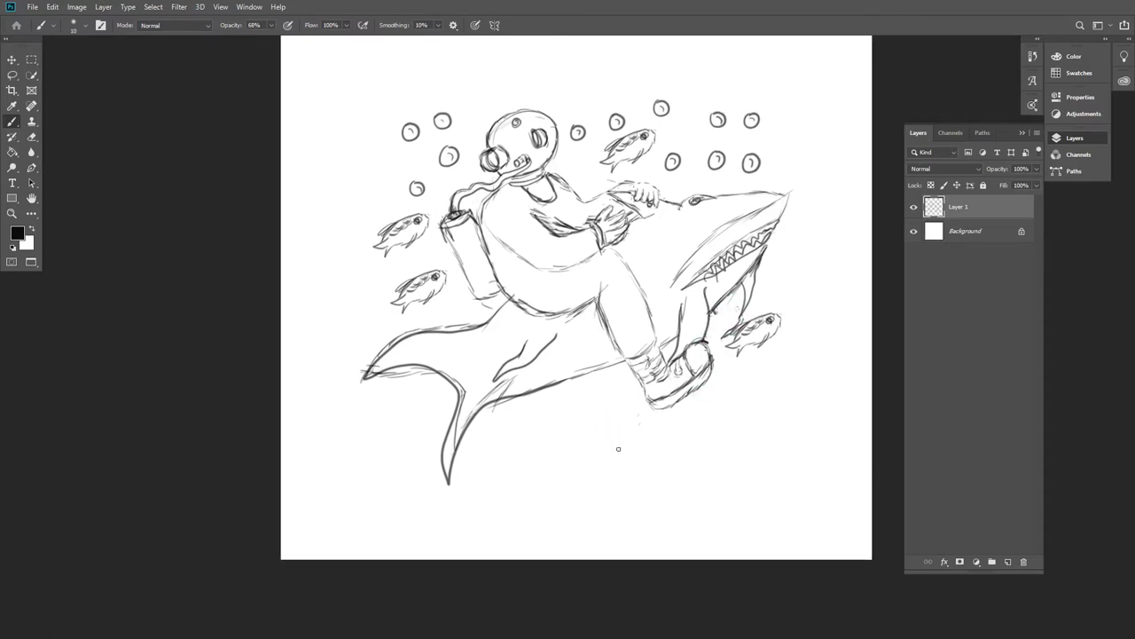
Erase some top-right bubbles and rework the diver's raised arm and hand.
drag(532, 233, 585, 248)
drag(641, 215, 685, 175)
mouse_move(590, 270)
mouse_down()
mouse_move(621, 248)
mouse_move(626, 204)
mouse_move(637, 207)
mouse_move(714, 121)
mouse_up()
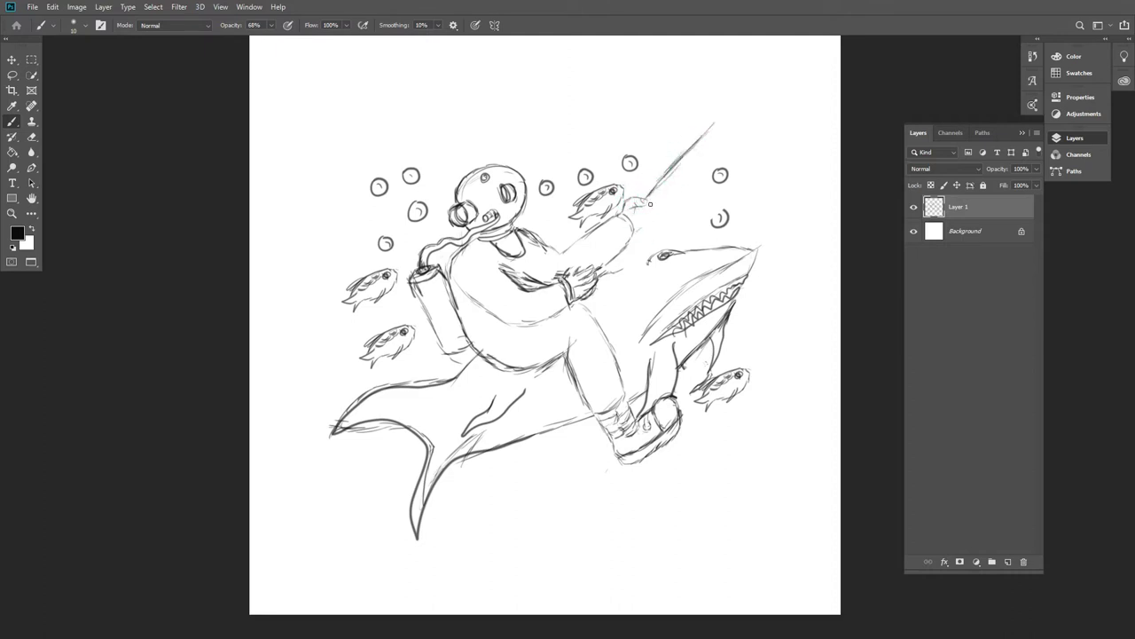
key(e)
drag(641, 204, 651, 222)
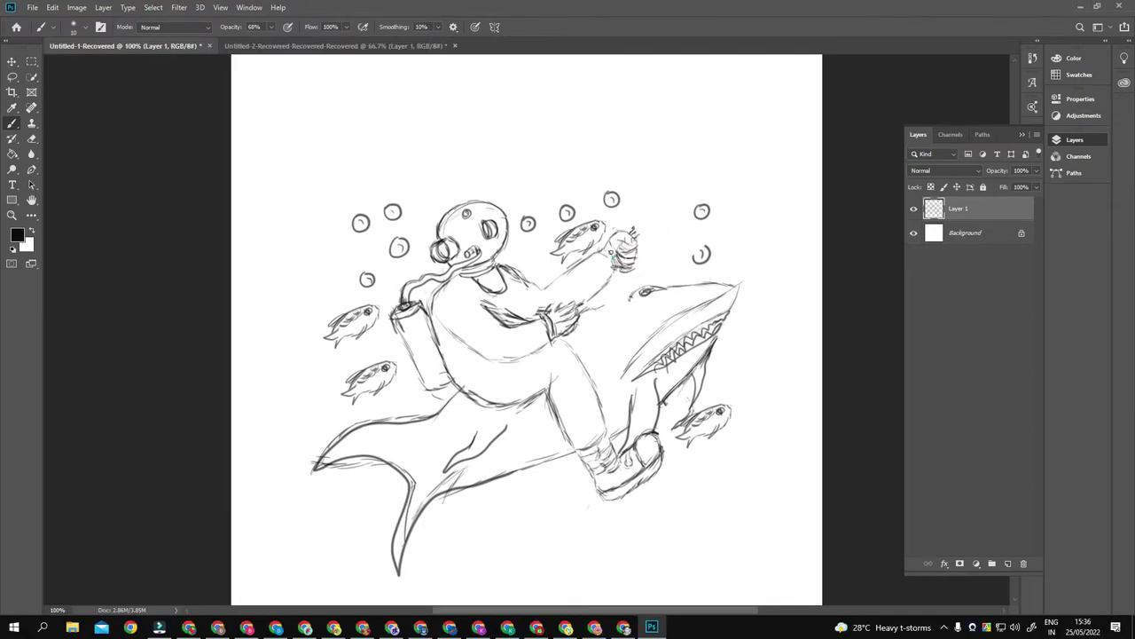
Redraw the diver's fist and draw the fishing rod with a wavy line to a hook.
mouse_move(614, 270)
mouse_down()
mouse_move(632, 276)
mouse_move(604, 298)
mouse_up()
drag(631, 234, 725, 92)
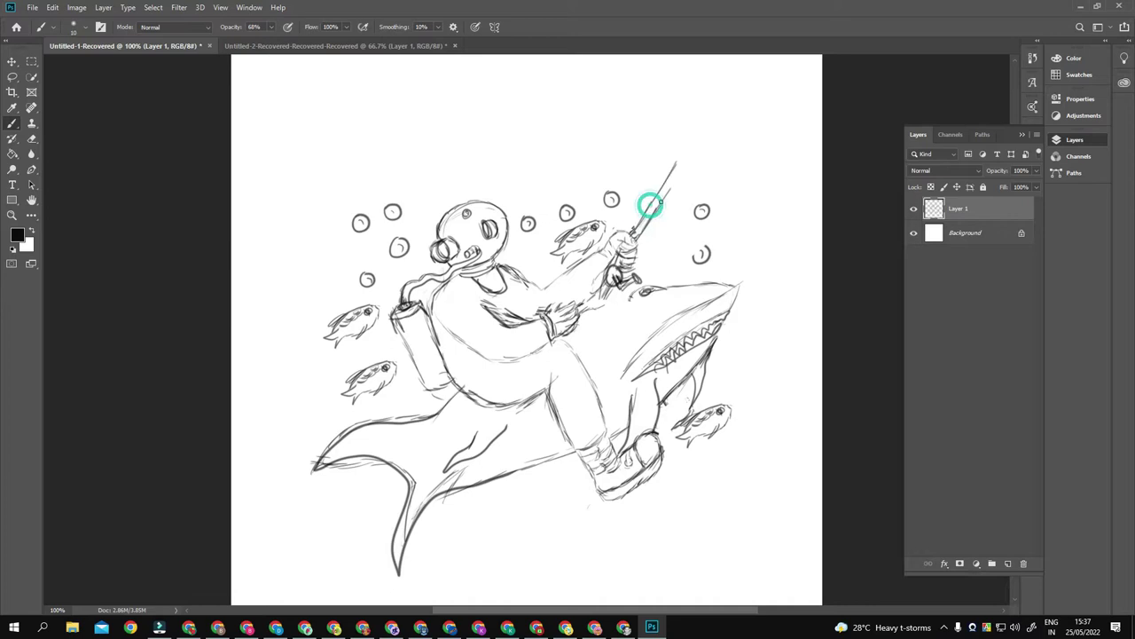
mouse_move(646, 228)
mouse_down()
mouse_move(770, 320)
mouse_move(761, 328)
mouse_up()
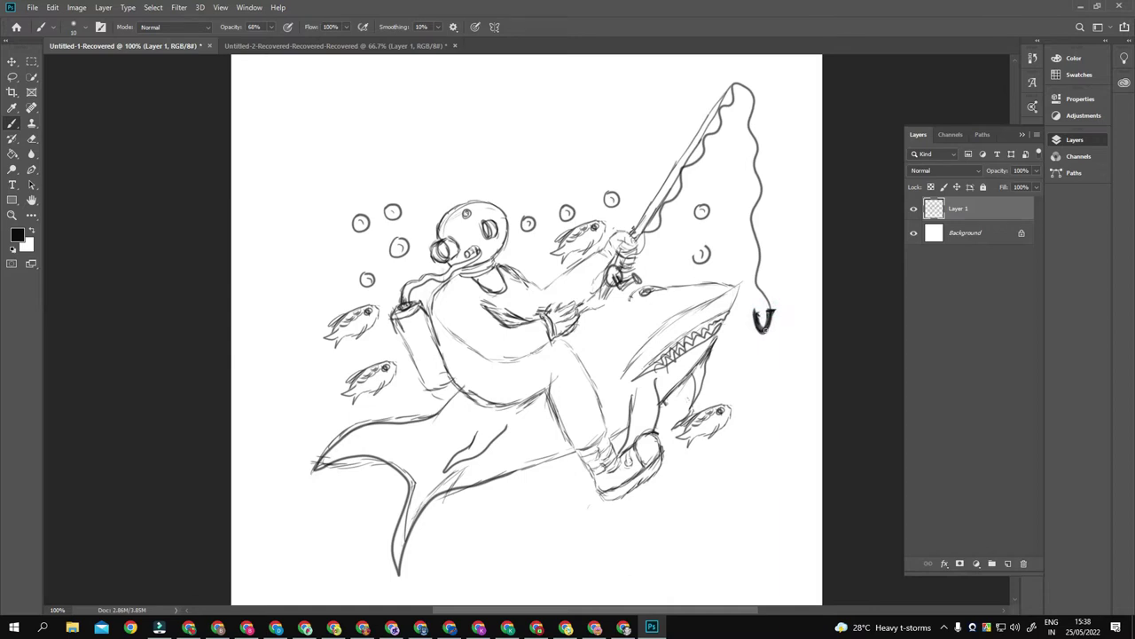
scroll(645, 290, down, 1)
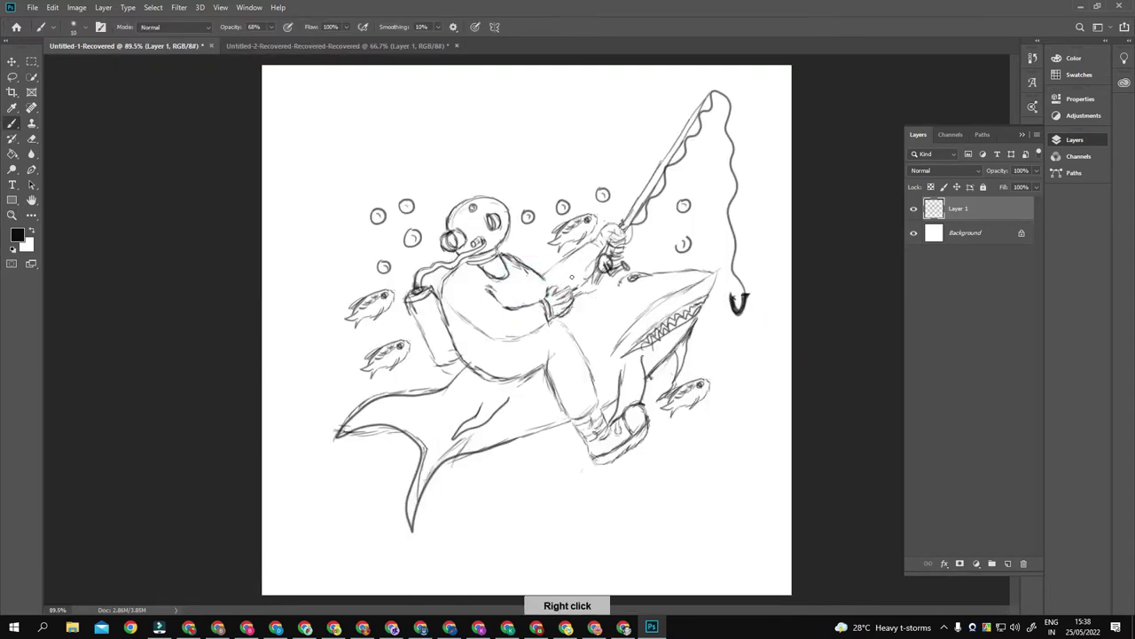
Fill in the shark's eye, redraw its tail tip, zoom out and lower the sketch opacity.
right_click(597, 326)
click(682, 265)
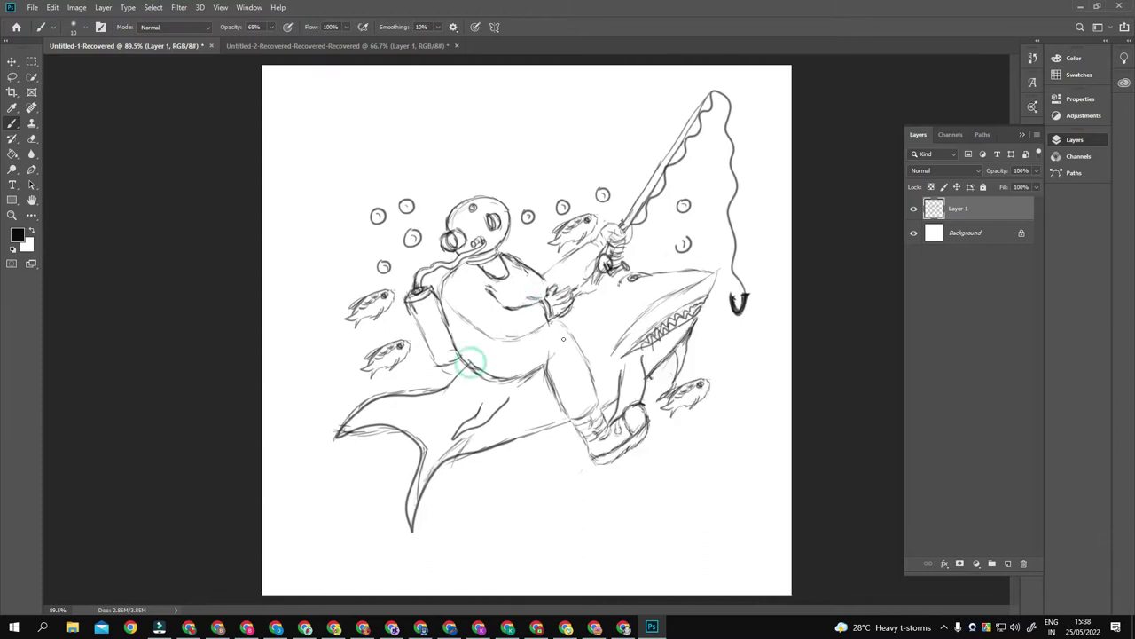
drag(629, 279, 638, 282)
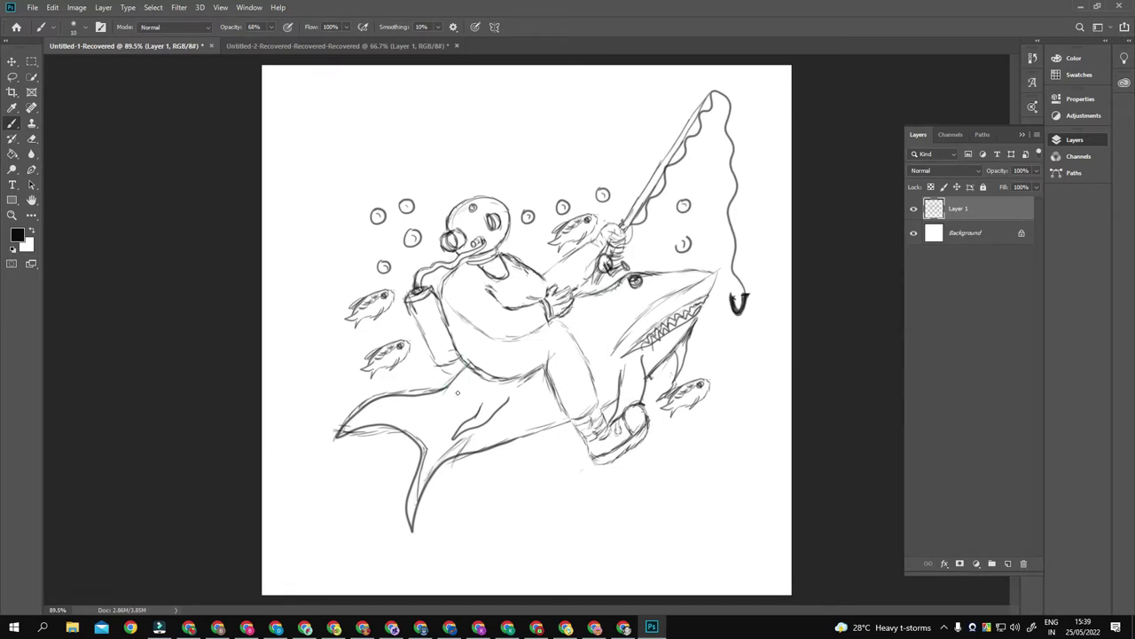
drag(451, 388, 346, 434)
drag(483, 399, 498, 430)
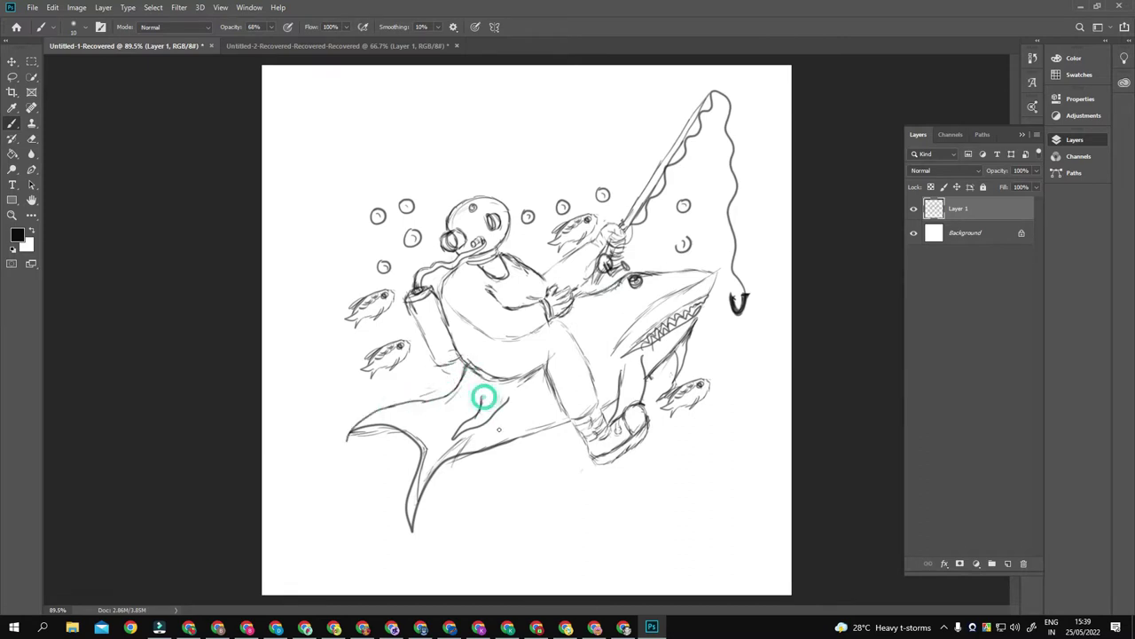
key(v)
key(ctrl+minus)
key(b)
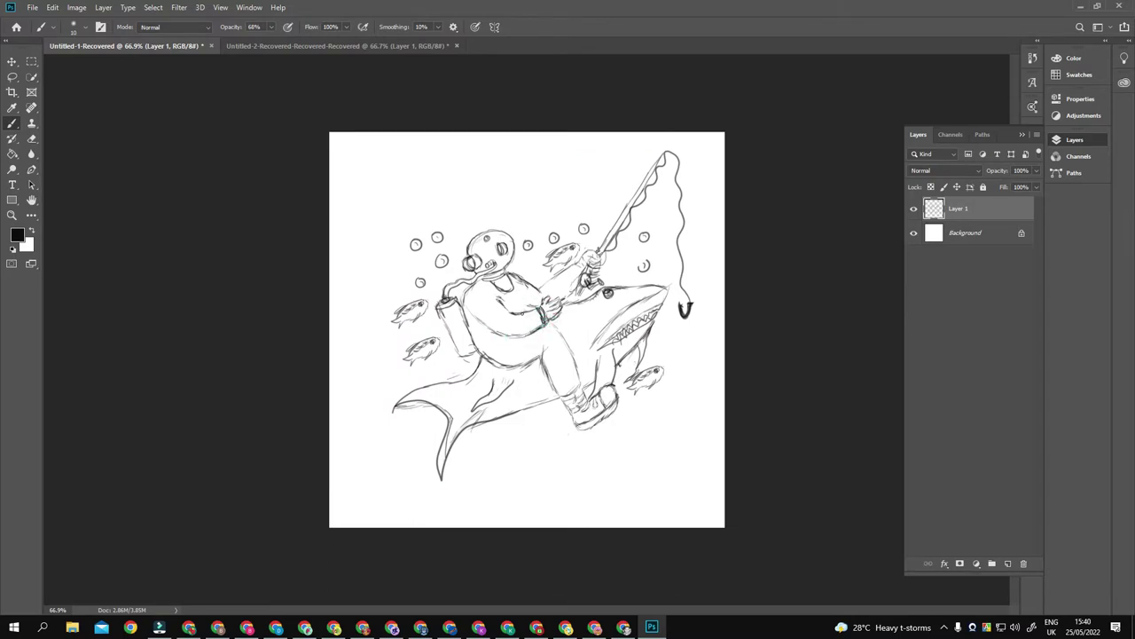
drag(997, 170, 979, 172)
Add a new layer above the sketch, lock the sketch layer, and zoom in on the diver.
key(ctrl+shift+alt+n)
click(958, 232)
key(ctrl+slash)
click(958, 209)
scroll(529, 307, up, 3)
Ink the helmet mouthpiece ring, the wavy hose to the tank, collar, back and bent leg.
mouse_move(418, 207)
mouse_down()
mouse_move(428, 226)
mouse_move(502, 223)
mouse_move(449, 238)
mouse_move(470, 217)
mouse_move(373, 286)
mouse_up()
drag(470, 218, 377, 284)
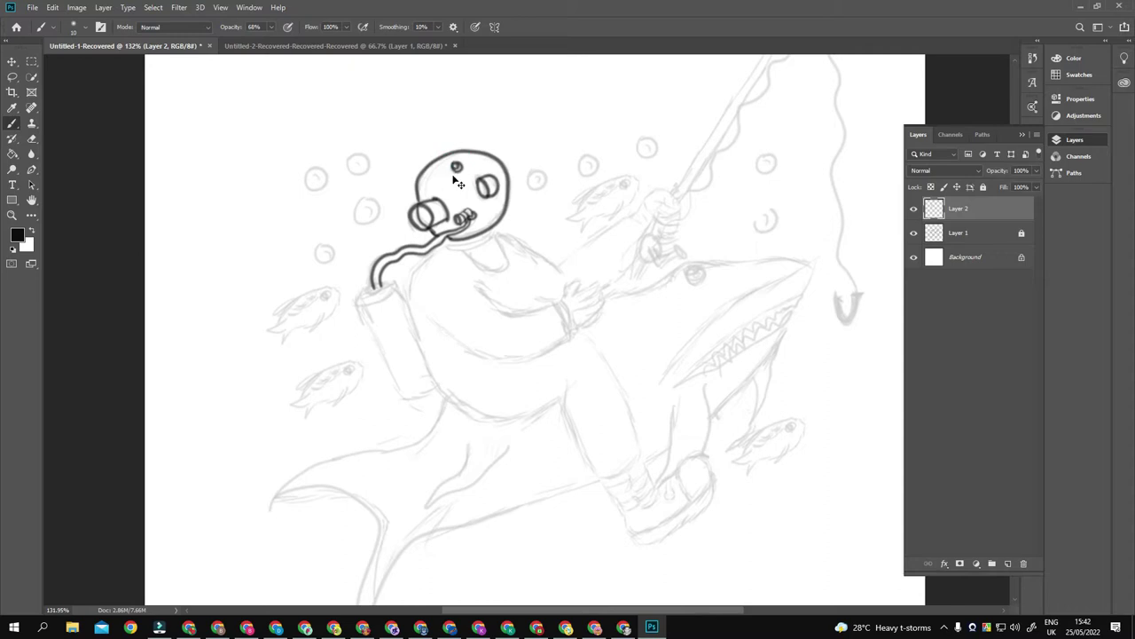
scroll(456, 182, down, 1)
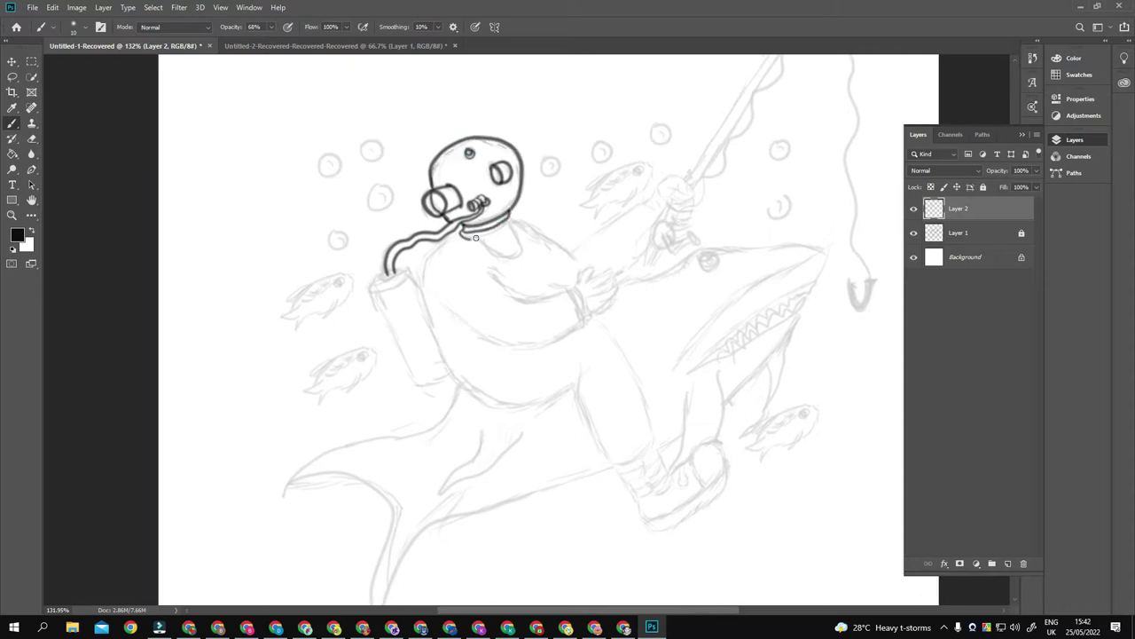
drag(460, 227, 523, 229)
mouse_move(436, 232)
mouse_down()
mouse_move(443, 333)
mouse_move(532, 403)
mouse_move(572, 392)
mouse_move(574, 365)
mouse_move(598, 450)
mouse_move(587, 321)
mouse_up()
mouse_move(439, 253)
mouse_down()
mouse_move(510, 335)
mouse_move(569, 296)
mouse_up()
Ink the diver's arm and hand, trying and then undoing a waist belt.
mouse_move(495, 275)
mouse_down()
mouse_move(568, 297)
mouse_move(585, 326)
mouse_up()
mouse_move(578, 288)
mouse_down()
mouse_move(592, 271)
mouse_move(624, 269)
mouse_move(625, 298)
mouse_move(594, 317)
mouse_move(589, 306)
mouse_up()
drag(613, 264, 599, 303)
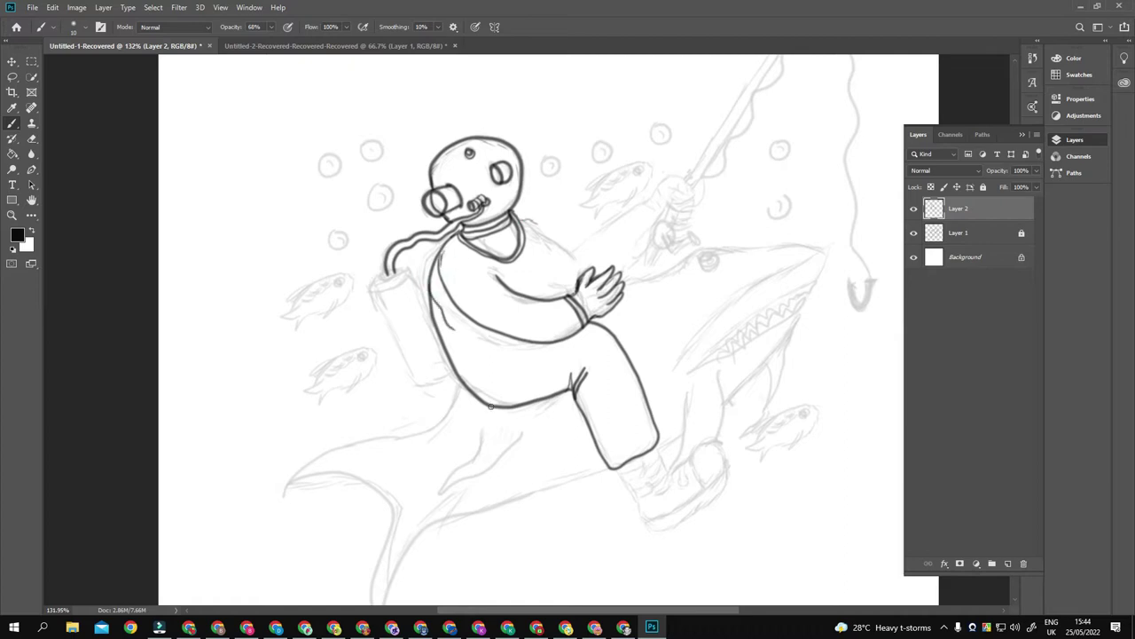
mouse_move(557, 334)
mouse_down()
mouse_move(458, 376)
mouse_move(526, 344)
mouse_move(518, 364)
mouse_move(449, 384)
mouse_up()
key(ctrl+z)
key(ctrl+z)
Ink the arm and hand gripping the rod and a scalloped line along the rod.
mouse_move(564, 289)
mouse_down()
mouse_move(631, 233)
mouse_move(665, 274)
mouse_move(625, 311)
mouse_move(641, 277)
mouse_up()
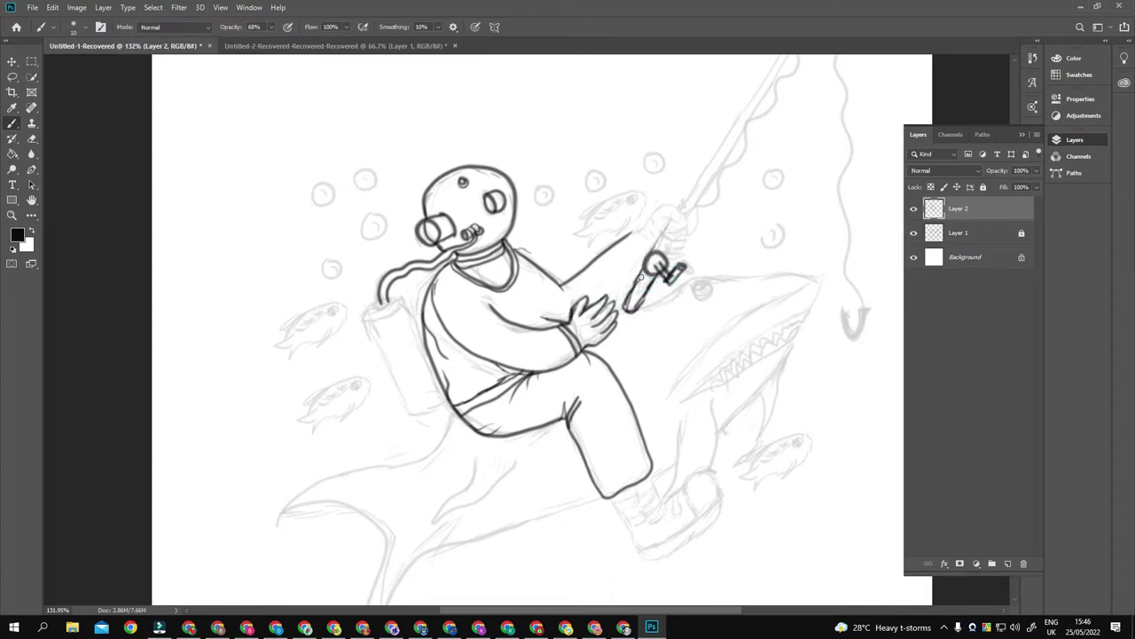
drag(632, 237, 683, 224)
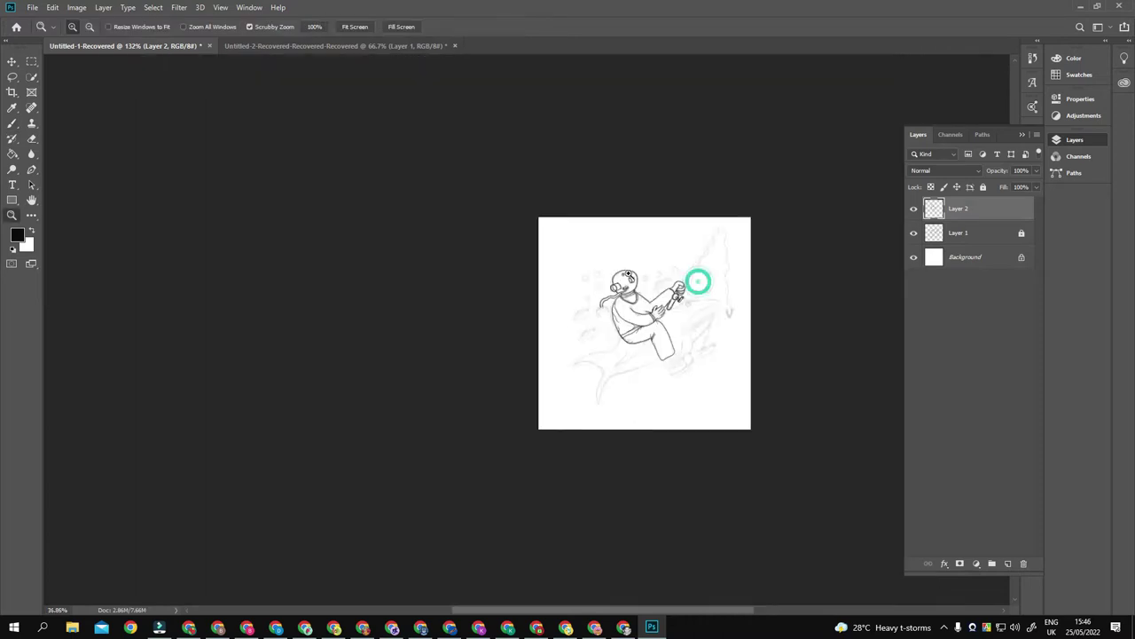
mouse_move(669, 255)
mouse_down()
mouse_move(757, 114)
mouse_move(637, 306)
mouse_move(757, 124)
mouse_move(796, 452)
mouse_up()
key(ctrl+z)
mouse_move(639, 321)
mouse_down()
mouse_move(748, 154)
mouse_move(788, 410)
mouse_up()
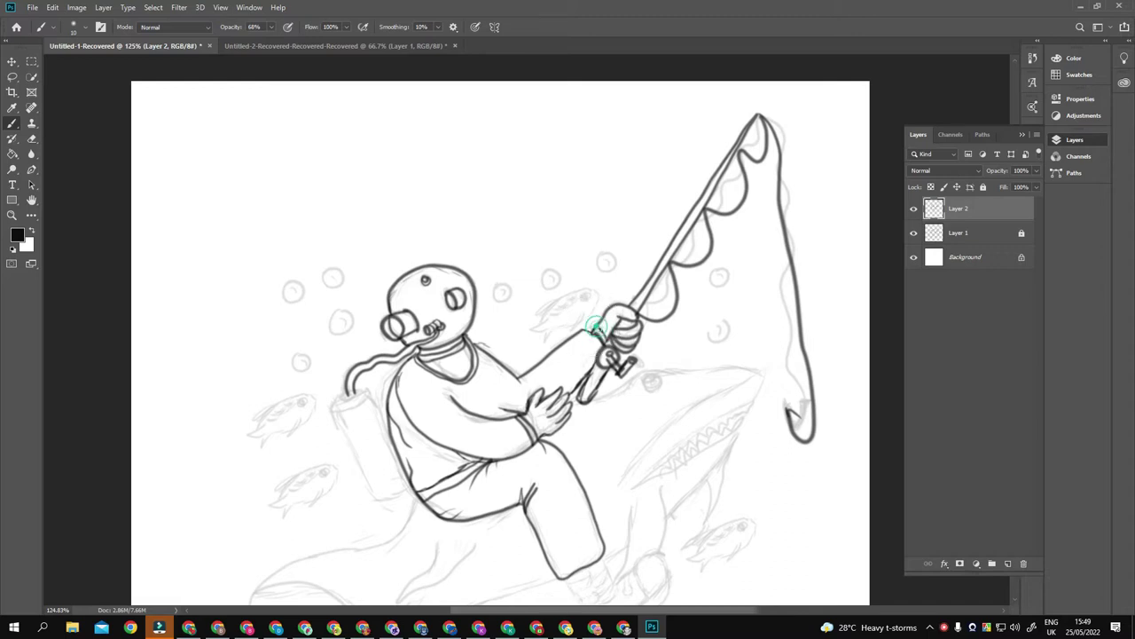
Ink the shark's head line, eye, snout and jaw in full-screen mode.
scroll(568, 284, down, 3)
mouse_move(566, 283)
mouse_down()
mouse_move(670, 251)
mouse_move(627, 257)
mouse_move(750, 249)
mouse_up()
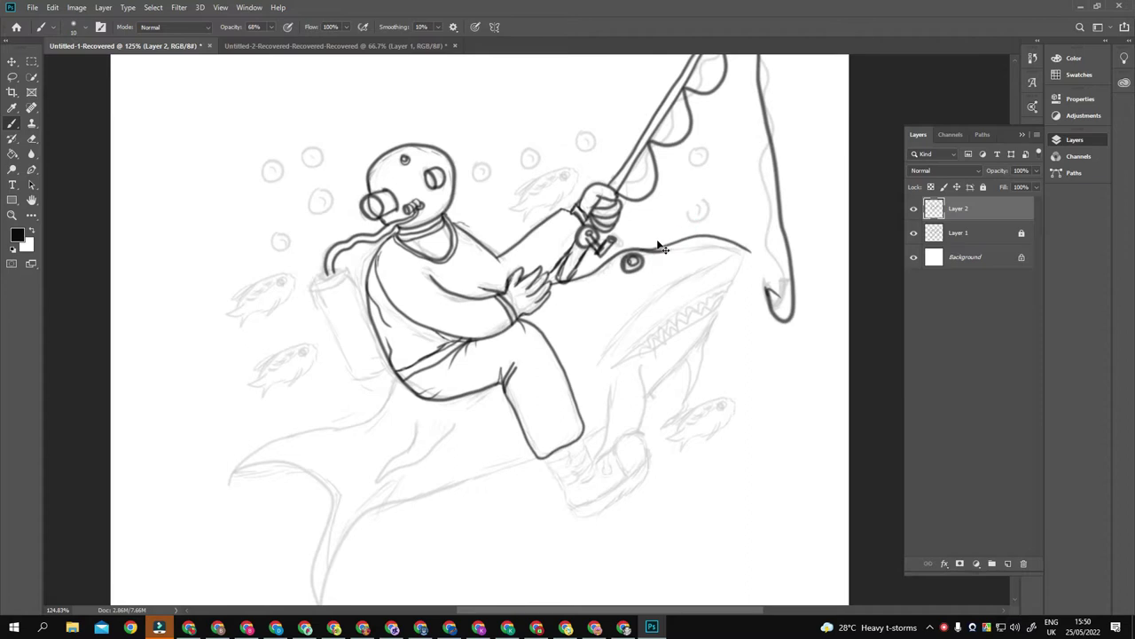
key(f)
drag(834, 227, 695, 349)
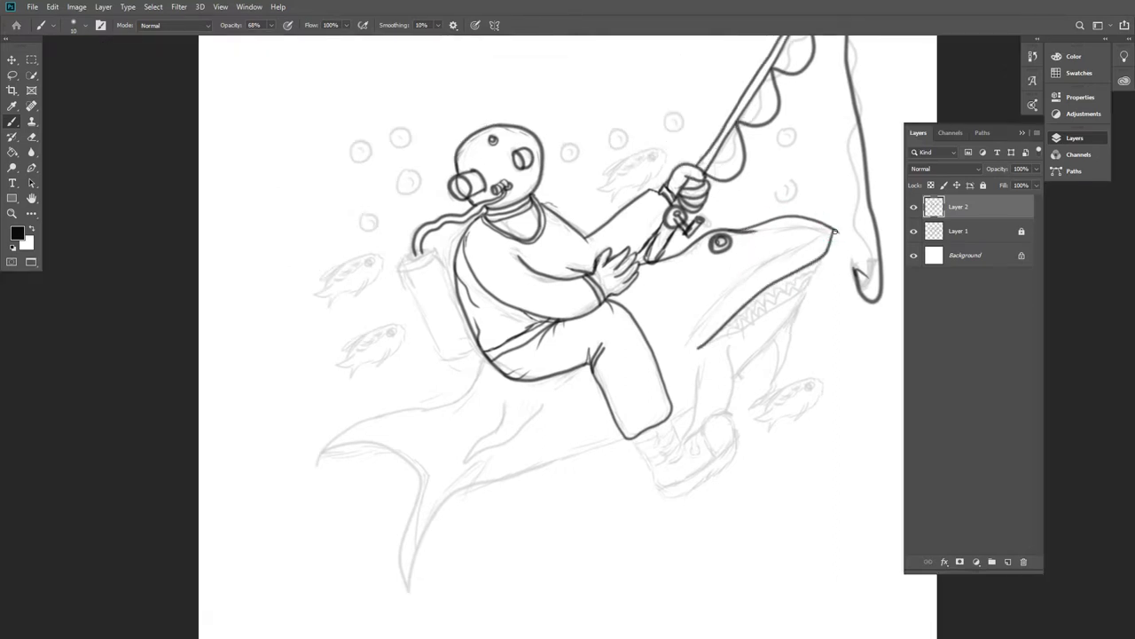
key(ctrl+z)
drag(832, 227, 824, 257)
mouse_move(824, 250)
mouse_down()
mouse_move(703, 344)
mouse_move(736, 310)
mouse_up()
key(ctrl+z)
Ink the shark's lower jaw, upper and lower teeth, and pointed chin.
drag(848, 232, 719, 325)
mouse_move(732, 325)
mouse_down()
mouse_move(744, 303)
mouse_move(818, 262)
mouse_up()
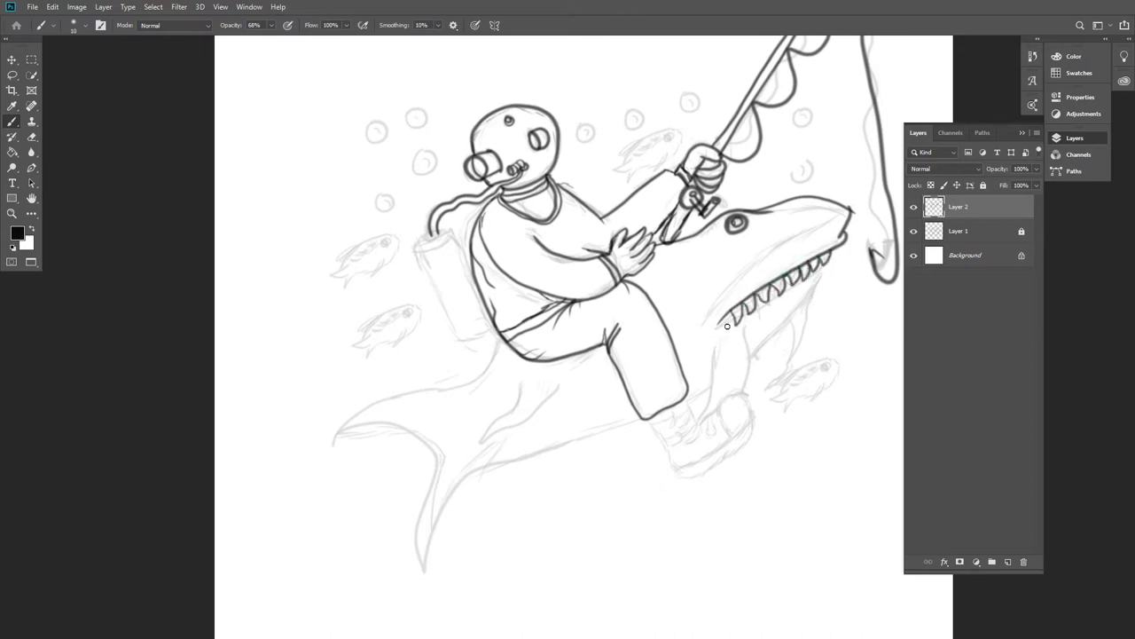
drag(750, 313, 796, 282)
mouse_move(729, 326)
mouse_down()
mouse_move(834, 260)
mouse_move(697, 421)
mouse_up()
drag(762, 355, 842, 255)
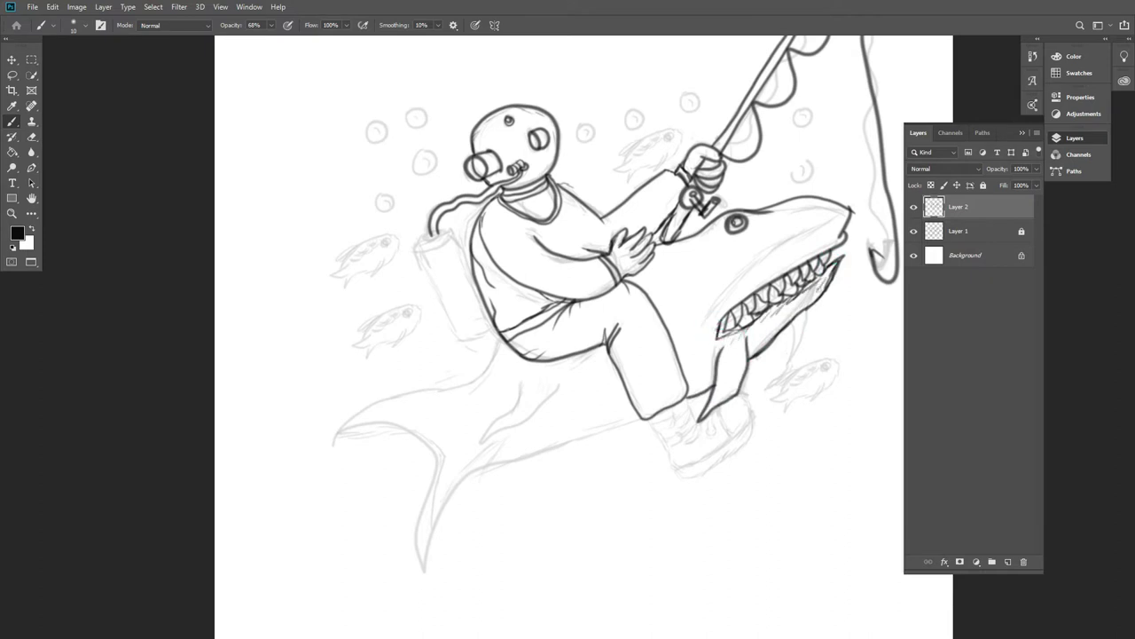
Ink the diver's boot, the shark's belly and its tail fin.
mouse_move(635, 420)
mouse_down()
mouse_move(691, 363)
mouse_move(647, 365)
mouse_move(696, 355)
mouse_move(703, 365)
mouse_move(688, 376)
mouse_move(700, 379)
mouse_move(679, 390)
mouse_move(686, 404)
mouse_up()
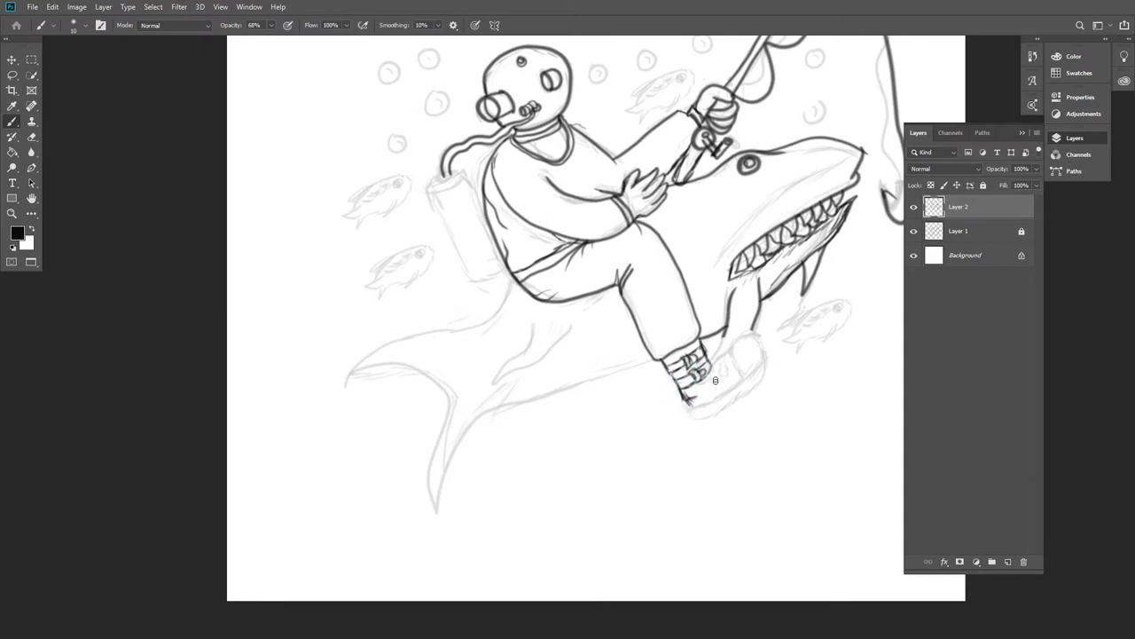
click(718, 370)
mouse_move(720, 359)
mouse_down()
mouse_move(733, 343)
mouse_move(760, 354)
mouse_move(687, 404)
mouse_move(755, 377)
mouse_up()
key(ctrl+z)
key(ctrl+z)
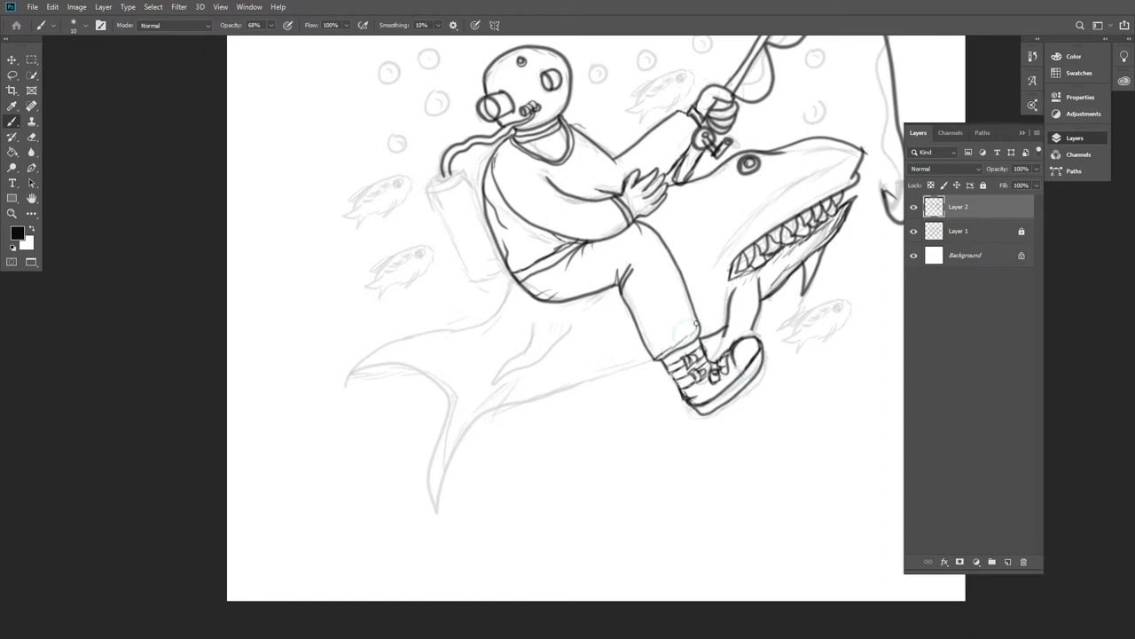
drag(698, 333, 702, 319)
mouse_move(701, 330)
mouse_down()
mouse_move(757, 272)
mouse_move(812, 297)
mouse_up()
mouse_move(708, 303)
mouse_down()
mouse_move(626, 323)
mouse_move(401, 326)
mouse_up()
Ink the shark's pectoral fin with hatching.
drag(637, 259, 557, 325)
drag(607, 272, 592, 298)
drag(766, 143, 710, 188)
drag(711, 188, 703, 244)
scroll(734, 241, down, 2)
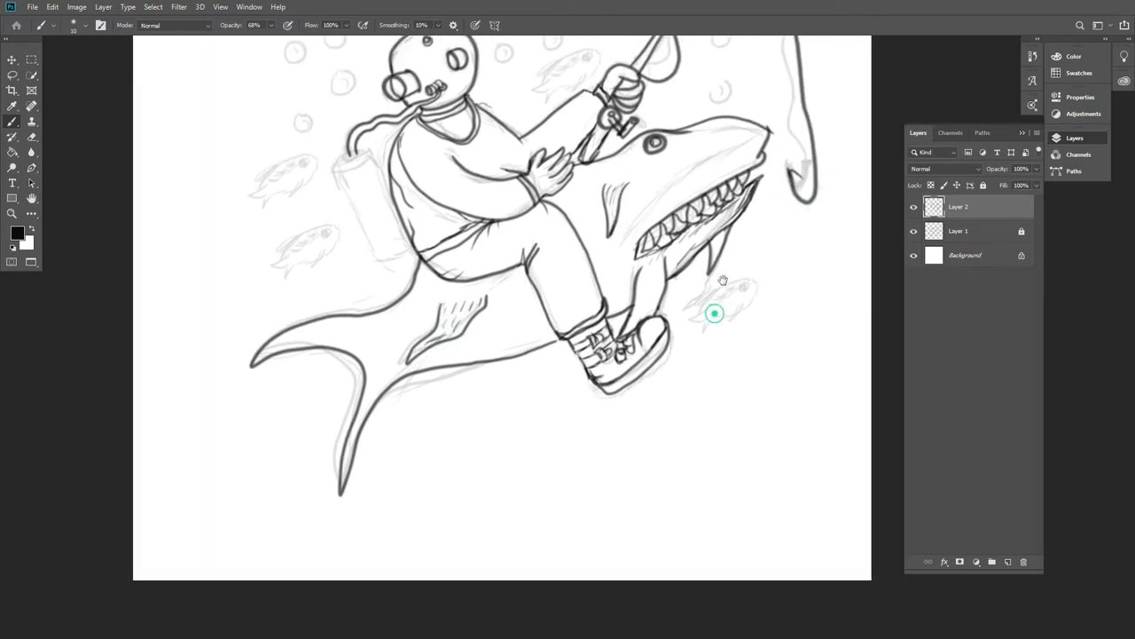
scroll(715, 312, down, 3)
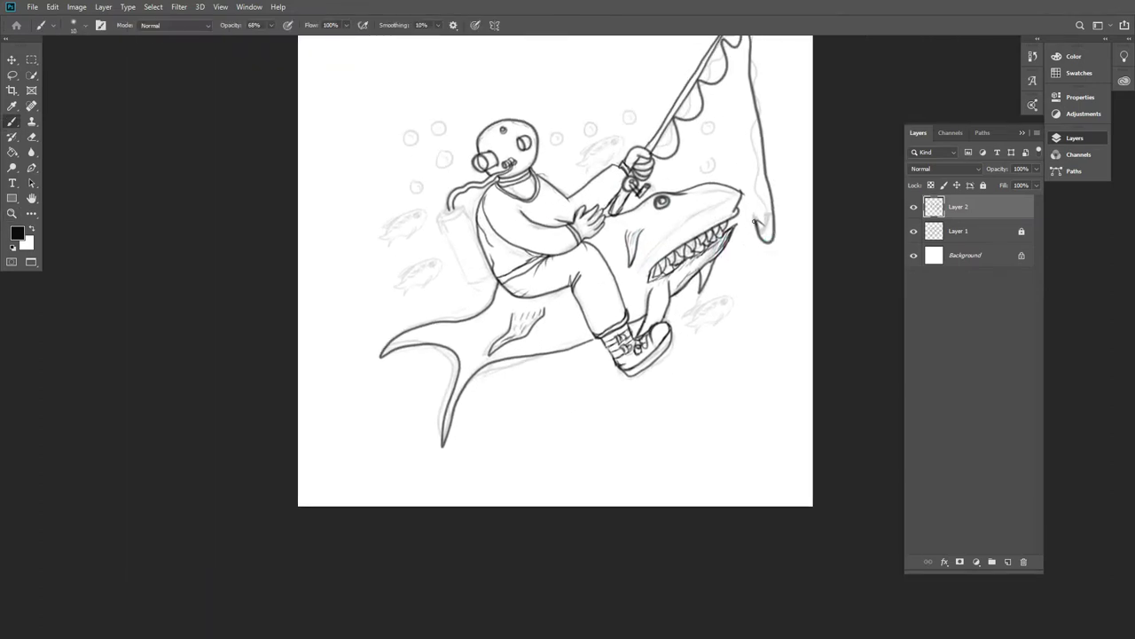
Replace the S-shaped hook with a dark dollar-sign lure on the line.
mouse_move(758, 214)
mouse_down()
mouse_move(776, 232)
mouse_move(771, 257)
mouse_up()
key(e)
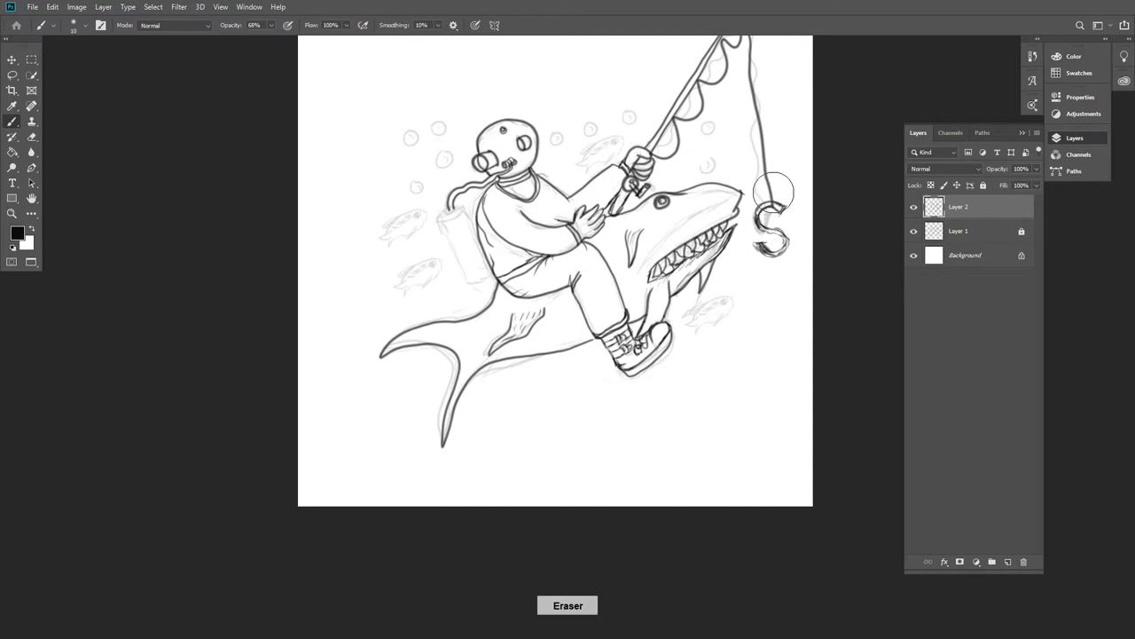
mouse_move(760, 203)
mouse_down()
mouse_move(781, 240)
mouse_move(772, 269)
mouse_up()
key(b)
drag(766, 169, 770, 293)
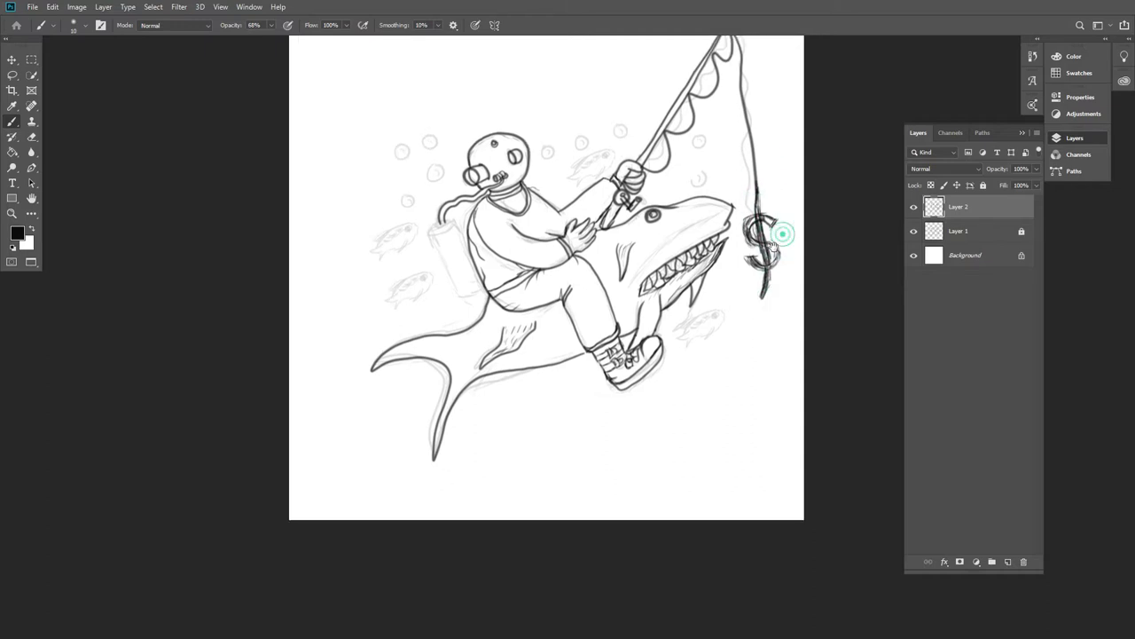
drag(758, 212, 752, 248)
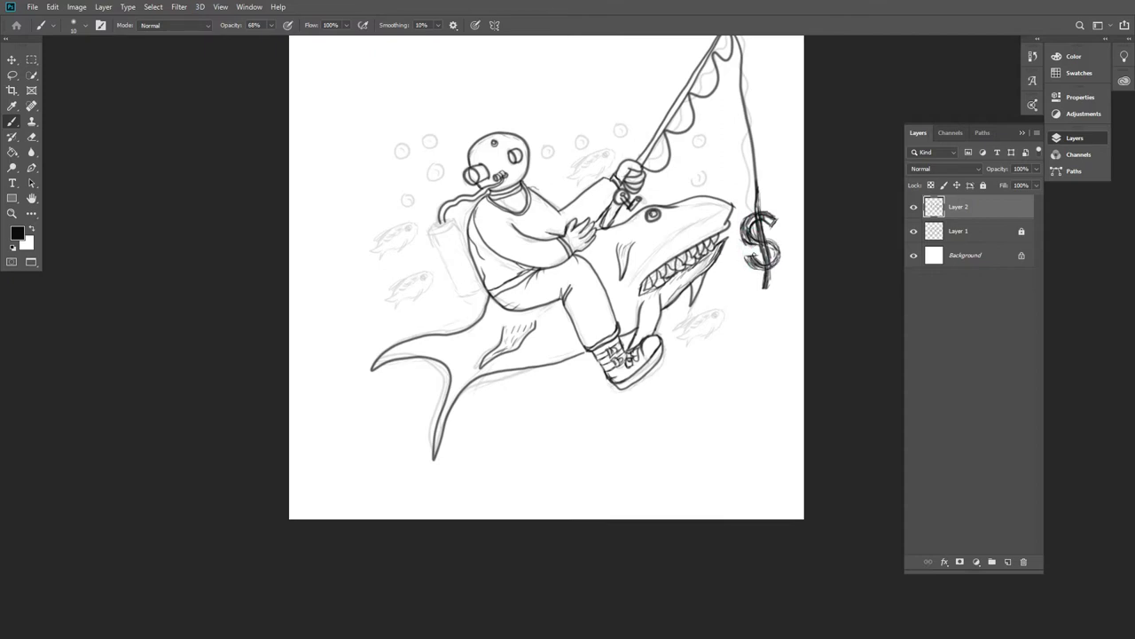
Ink the shark's head top, oxygen tank, nozzle hose, helmet rim, waistline and belly fin.
drag(692, 207, 724, 203)
mouse_move(453, 229)
mouse_down()
mouse_move(479, 244)
mouse_move(460, 300)
mouse_up()
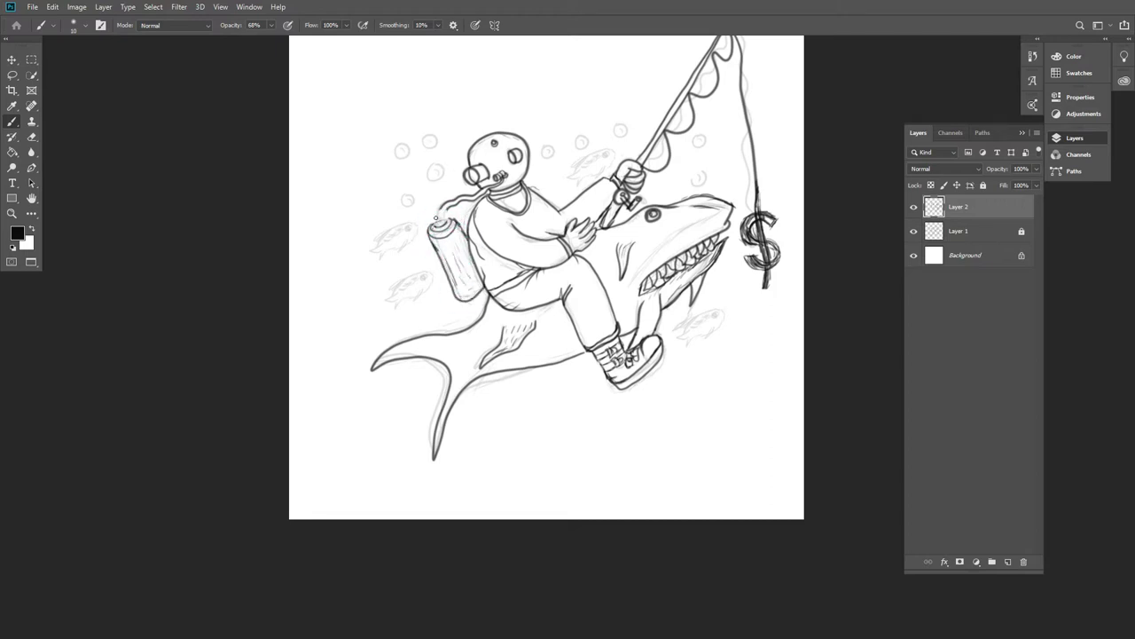
mouse_move(439, 215)
mouse_down()
mouse_move(434, 227)
mouse_move(430, 200)
mouse_up()
mouse_move(475, 158)
mouse_down()
mouse_move(493, 146)
mouse_move(484, 149)
mouse_up()
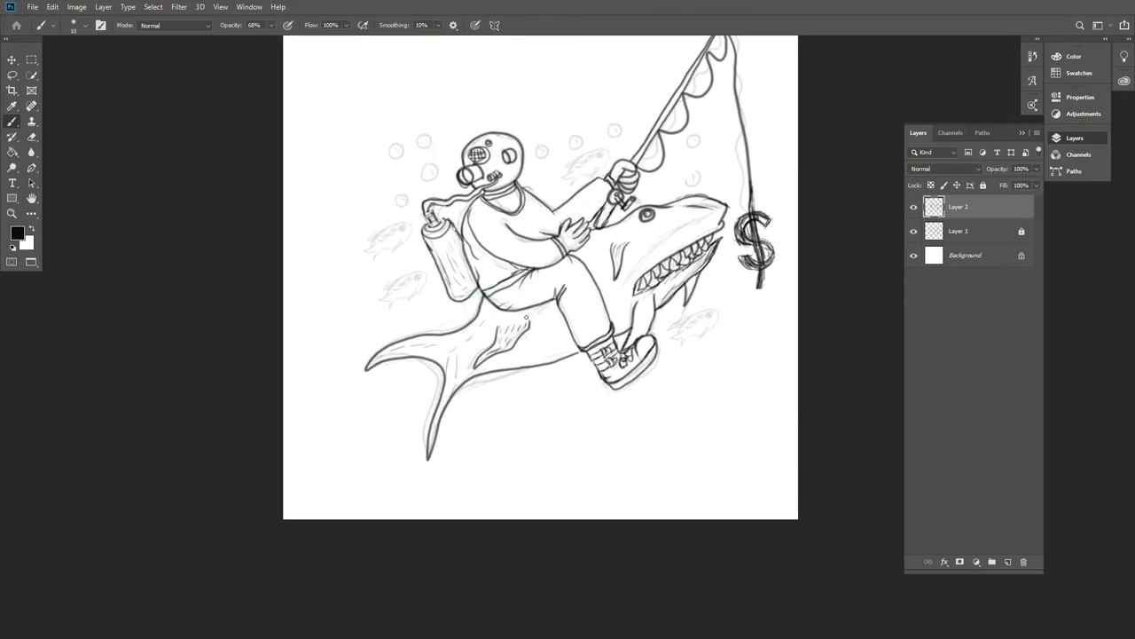
drag(531, 268, 504, 276)
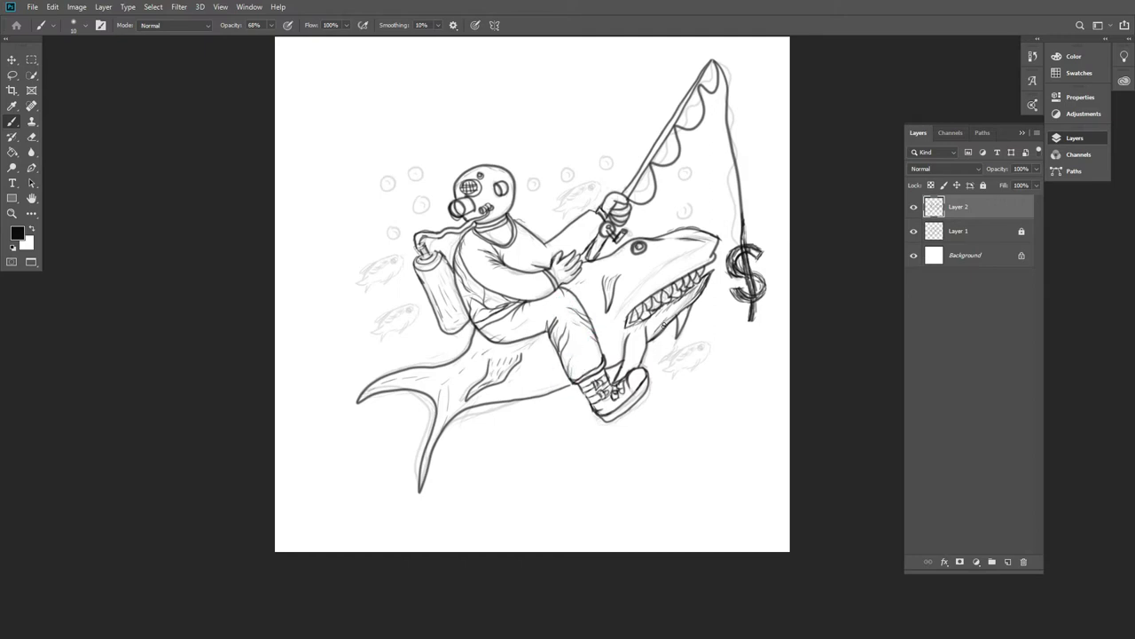
mouse_move(543, 413)
mouse_down()
mouse_move(527, 459)
mouse_move(549, 444)
mouse_up()
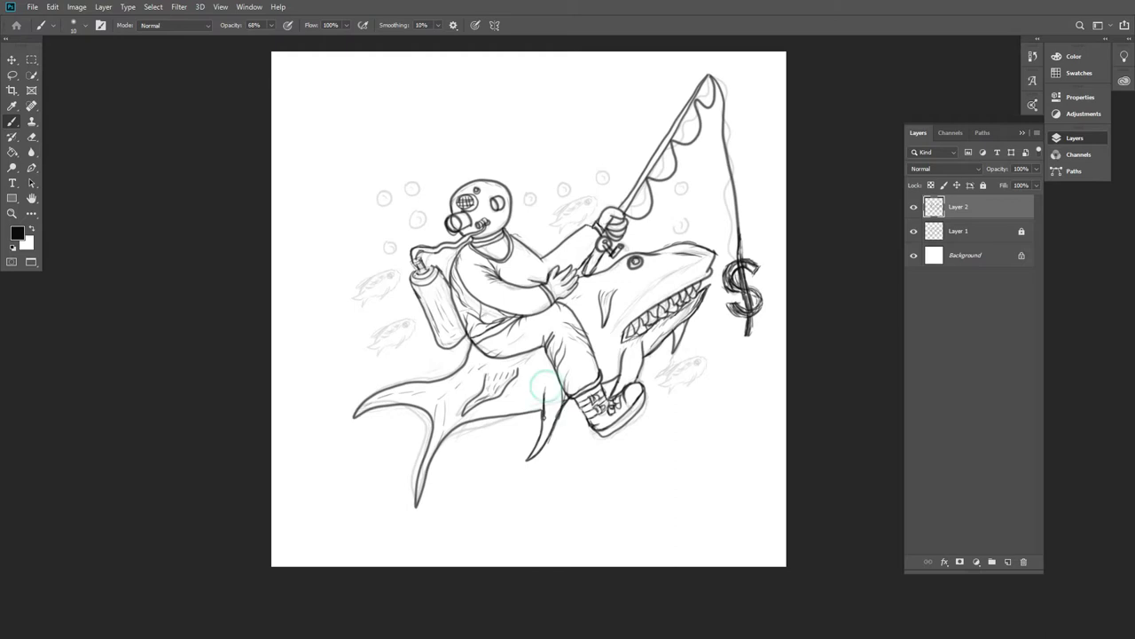
Zoom in and ink the diver's sleeve edge with hatched shading.
key(z)
click(562, 278)
key(b)
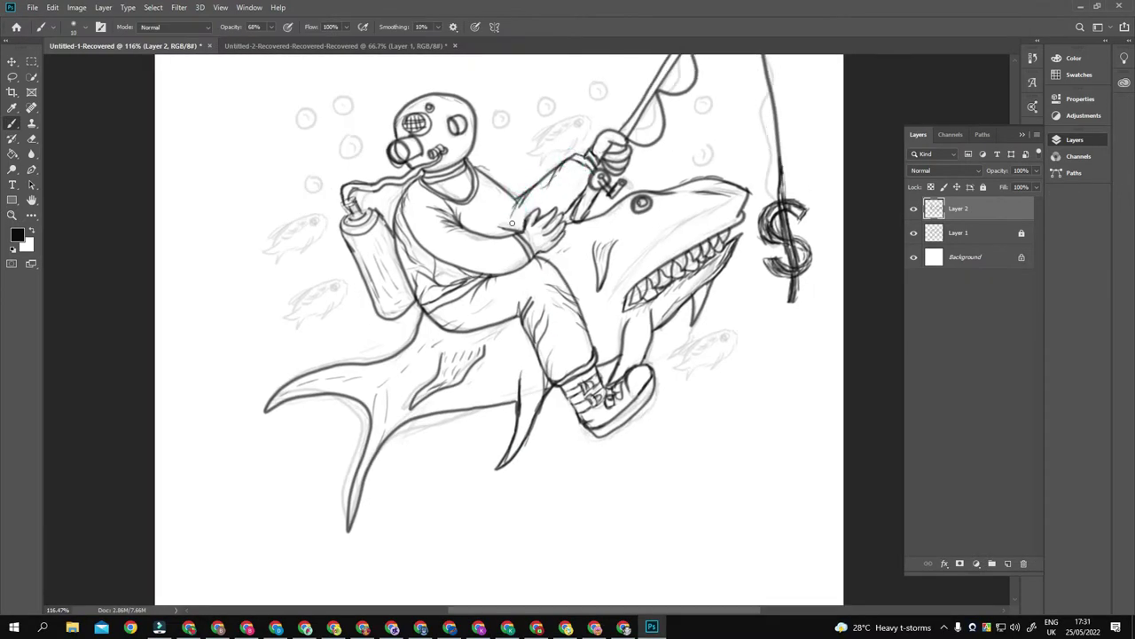
drag(574, 202, 573, 217)
drag(804, 222, 723, 315)
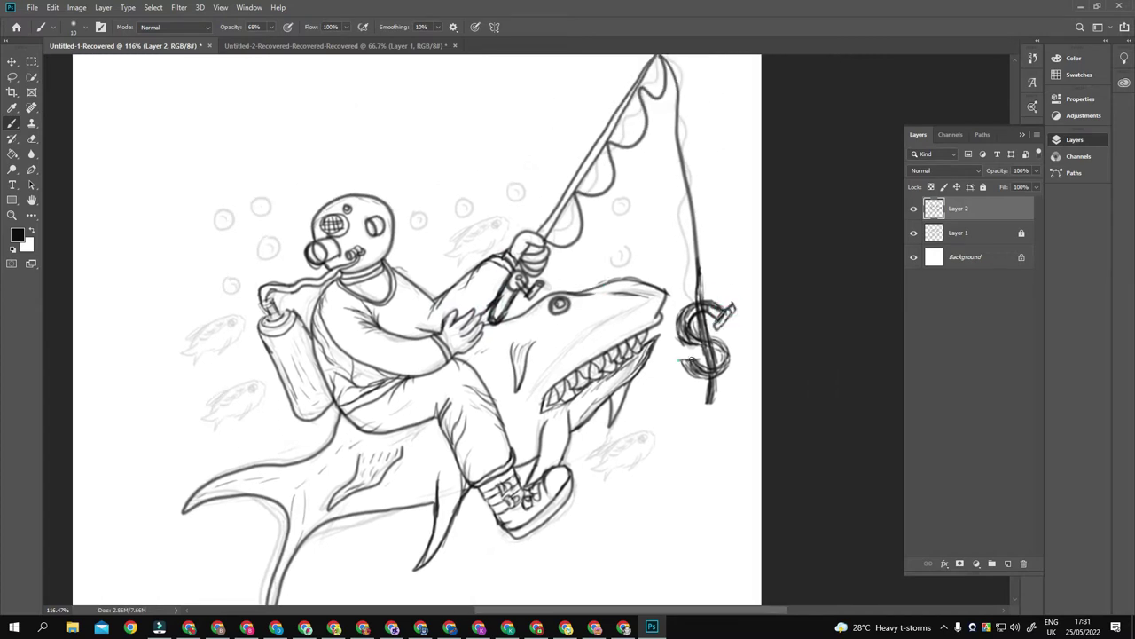
drag(635, 264, 688, 268)
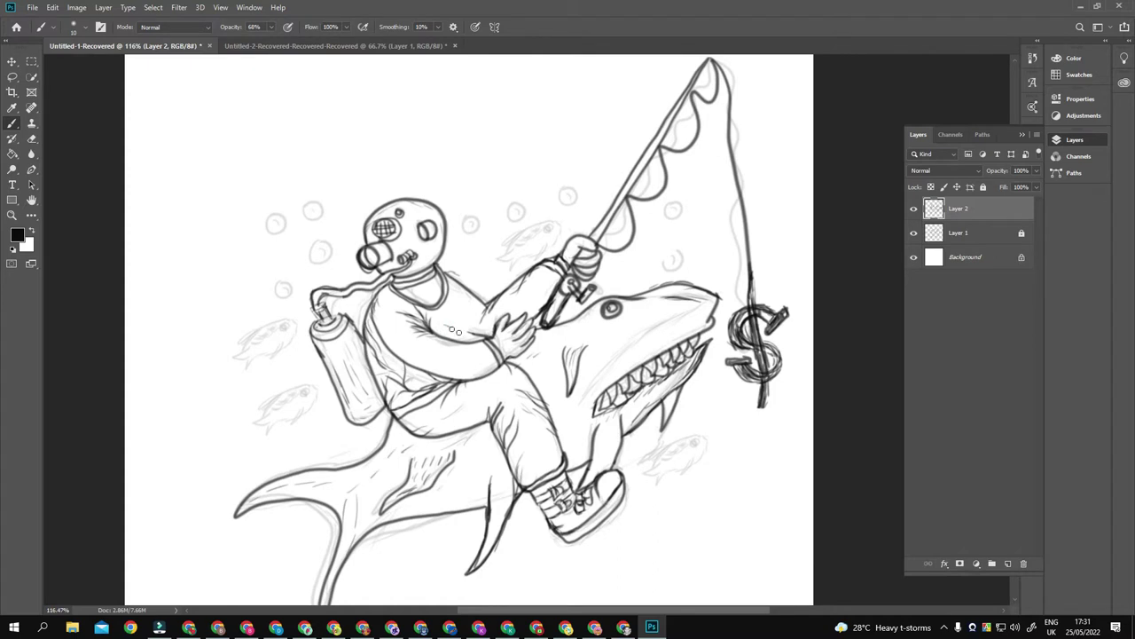
mouse_move(543, 271)
mouse_down()
mouse_move(523, 310)
mouse_move(387, 376)
mouse_move(328, 330)
mouse_move(342, 307)
mouse_move(354, 311)
mouse_up()
key(ctrl+z)
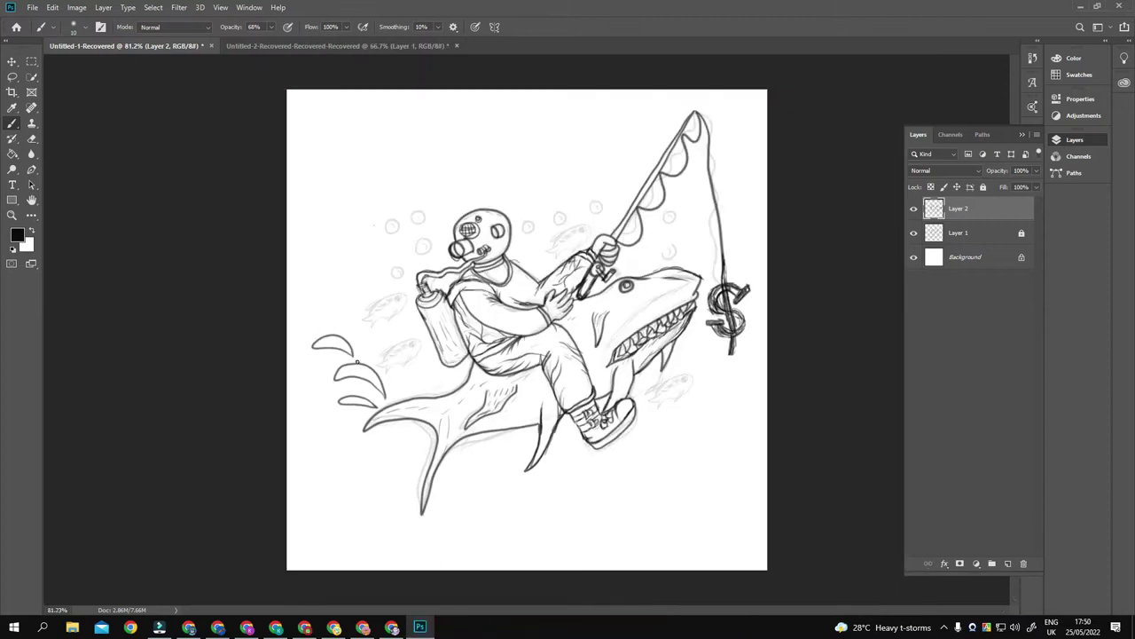
Undo the old splash and redraw it as a large curling wave behind the shark.
scroll(397, 377, down, 3)
key(f)
key(ctrl+z)
key(ctrl+z)
Undo a stray stroke and close the left splash into a teardrop droplet.
key(ctrl+z)
drag(318, 435, 376, 423)
mouse_move(316, 385)
mouse_down()
mouse_move(360, 377)
mouse_move(326, 346)
mouse_move(372, 302)
mouse_up()
drag(348, 410, 307, 444)
Add speed lines streaming from the wave and darken the wave crest.
drag(366, 401, 408, 372)
drag(349, 351, 396, 330)
drag(383, 355, 413, 323)
mouse_move(393, 372)
mouse_down()
mouse_move(440, 353)
mouse_move(470, 369)
mouse_up()
drag(443, 380, 399, 393)
mouse_move(307, 328)
mouse_down()
mouse_move(361, 308)
mouse_move(332, 282)
mouse_move(335, 293)
mouse_up()
key(ctrl+z)
key(ctrl+z)
key(ctrl+z)
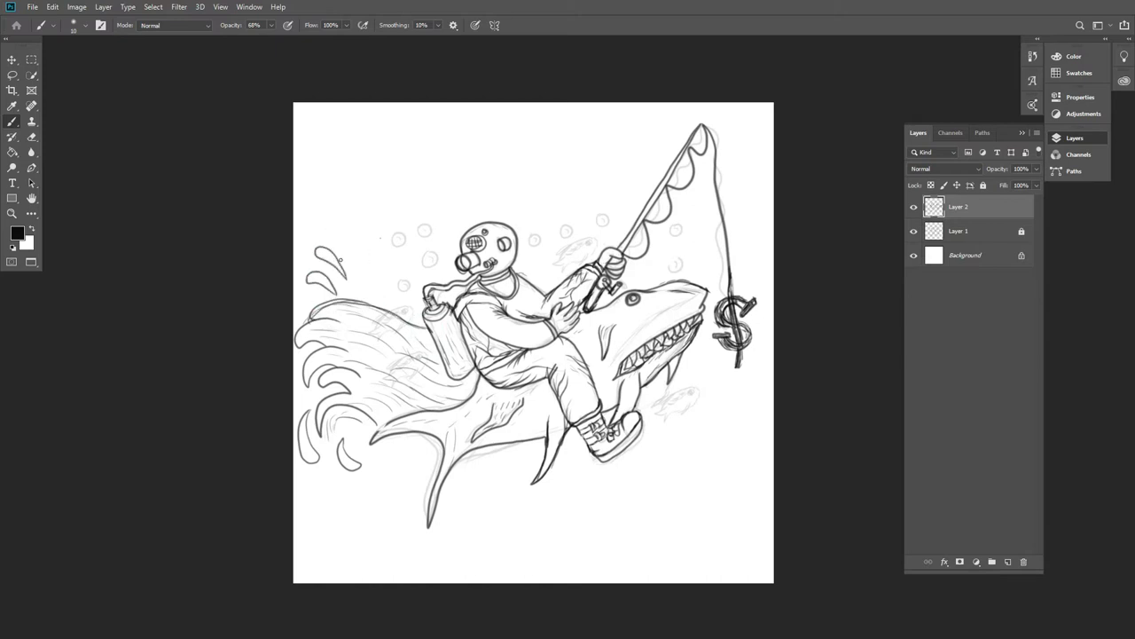
drag(376, 219, 348, 253)
scroll(382, 265, down, 1)
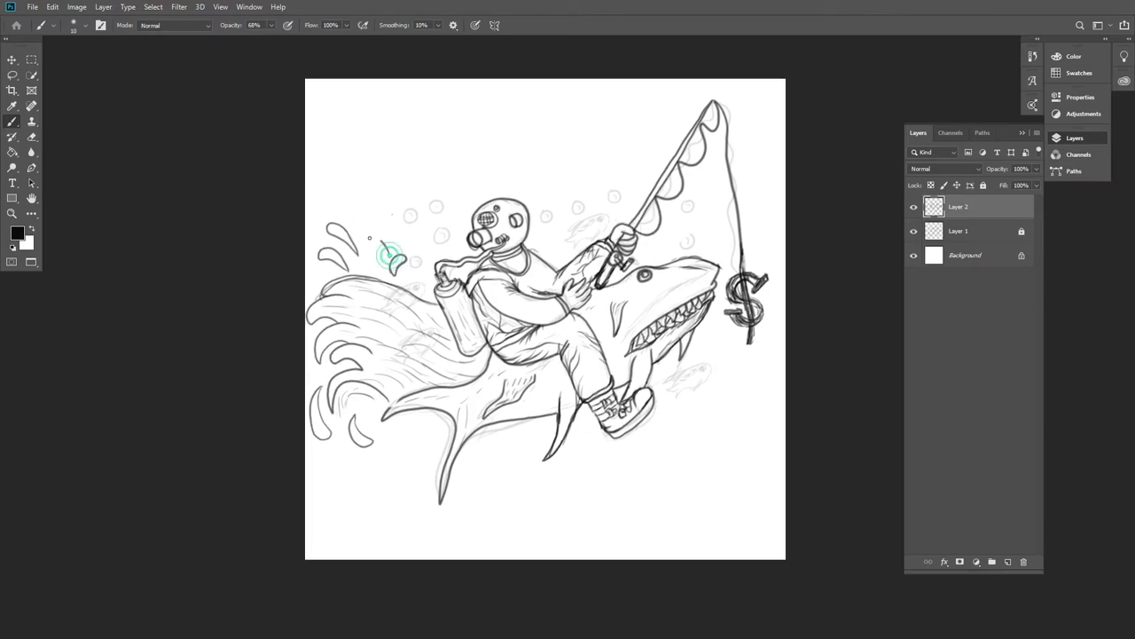
scroll(426, 397, up, 1)
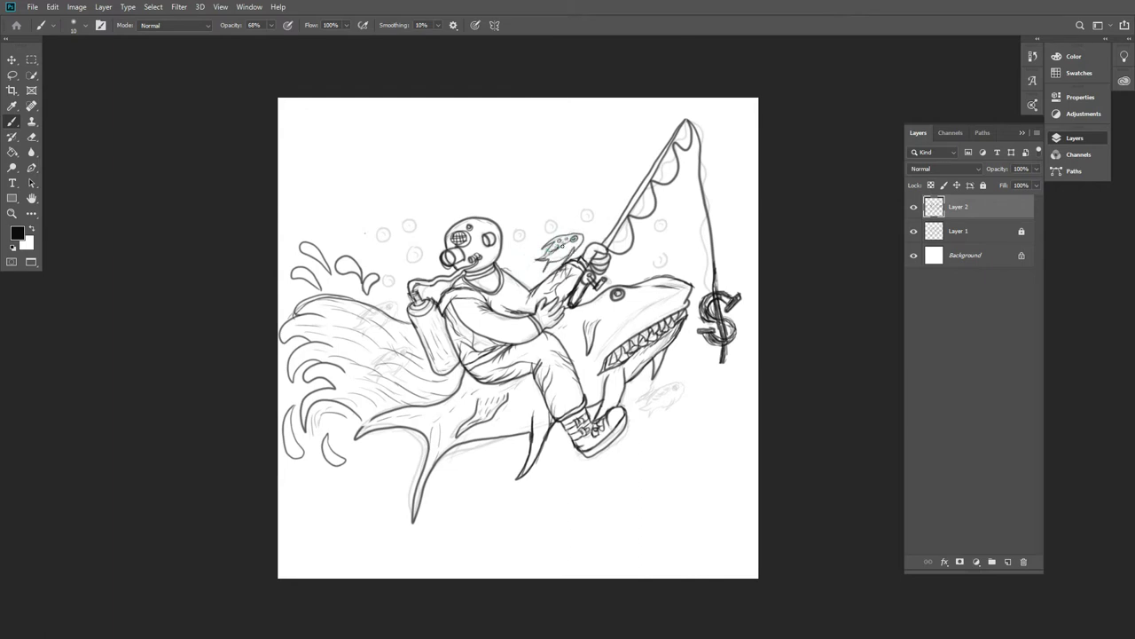
Zoom in around the diver's arm and sketch a small fish right of the shark's fin.
key(z)
drag(536, 259, 590, 274)
key(b)
scroll(456, 172, down, 5)
scroll(583, 360, up, 5)
mouse_move(609, 344)
mouse_down()
mouse_move(609, 288)
mouse_move(697, 304)
mouse_move(625, 362)
mouse_up()
drag(608, 330, 638, 305)
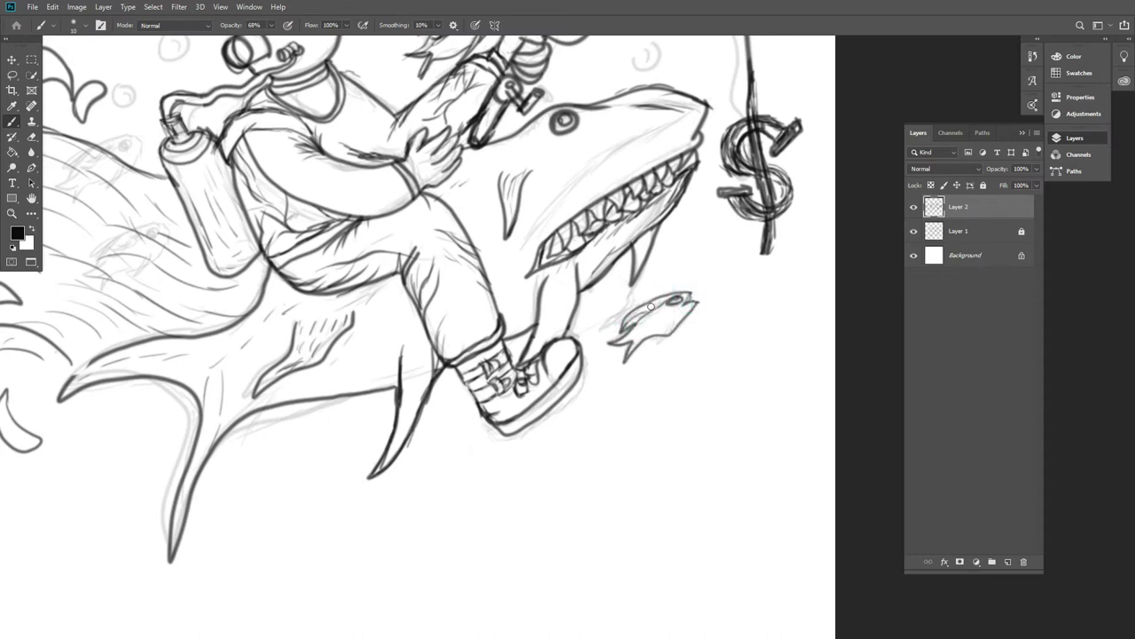
Lasso the small fish and Alt-drag copies below the shark's jaw to form a school.
key(z)
alt+click(698, 386)
key(b)
drag(613, 446, 652, 366)
key(l)
key(v)
mouse_move(639, 412)
mouse_down()
mouse_move(678, 430)
mouse_move(604, 465)
mouse_move(610, 472)
mouse_move(686, 463)
mouse_up()
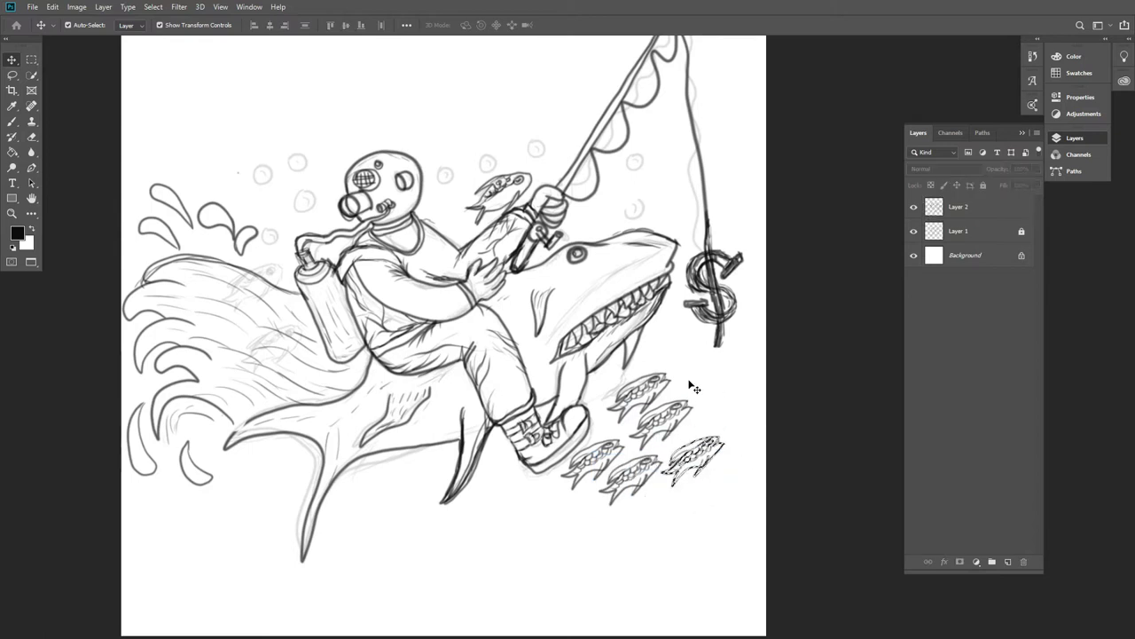
Zoom out to the whole canvas, then zoom in on the diver's helmet.
key(z)
drag(621, 355, 570, 328)
click(521, 262)
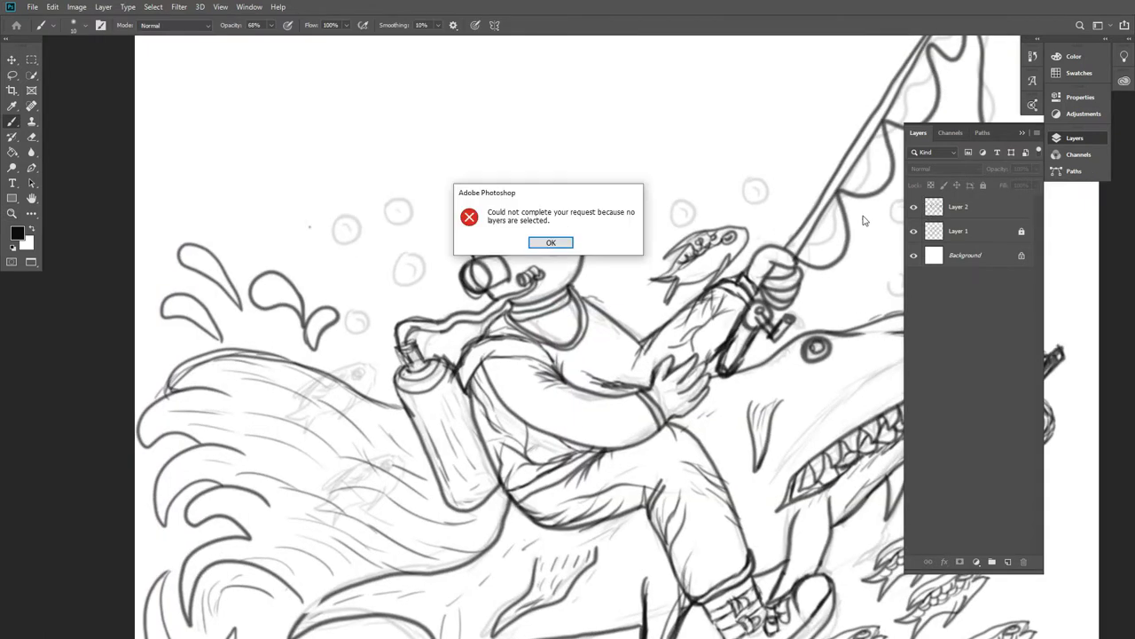
key(b)
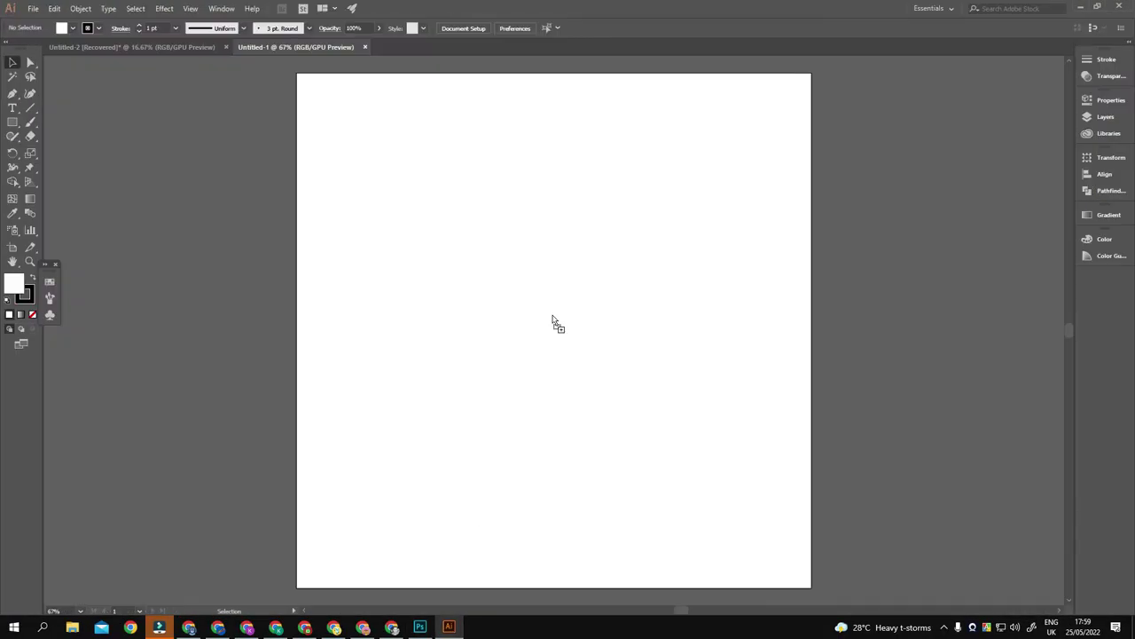
Place the sketch at a larger size in Illustrator and show the Layers panel.
drag(552, 325, 335, 536)
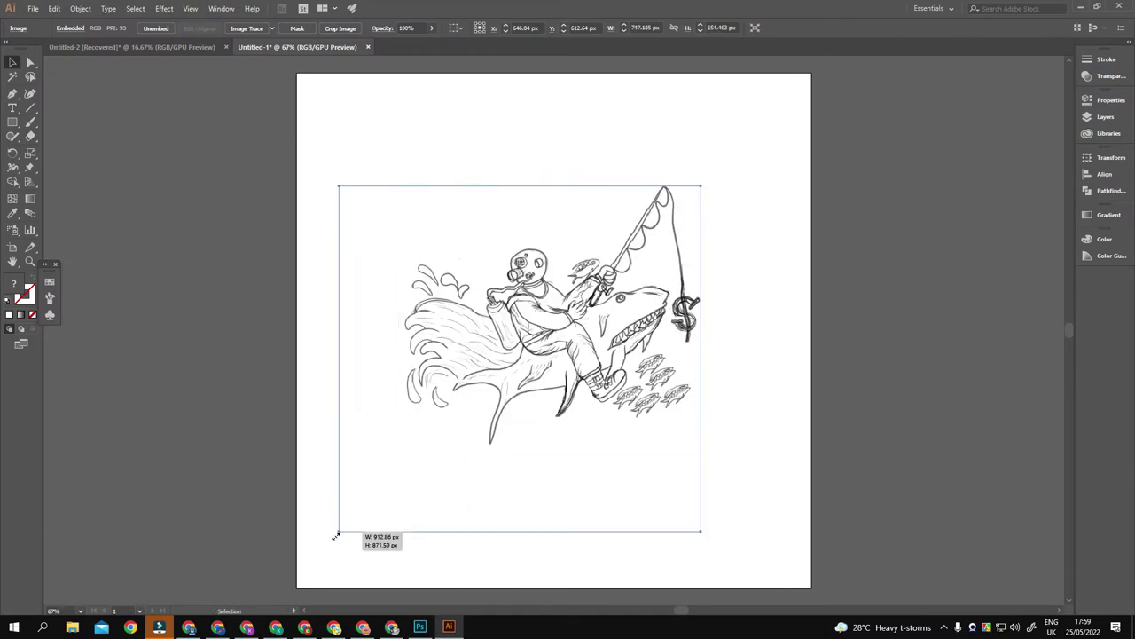
click(1105, 116)
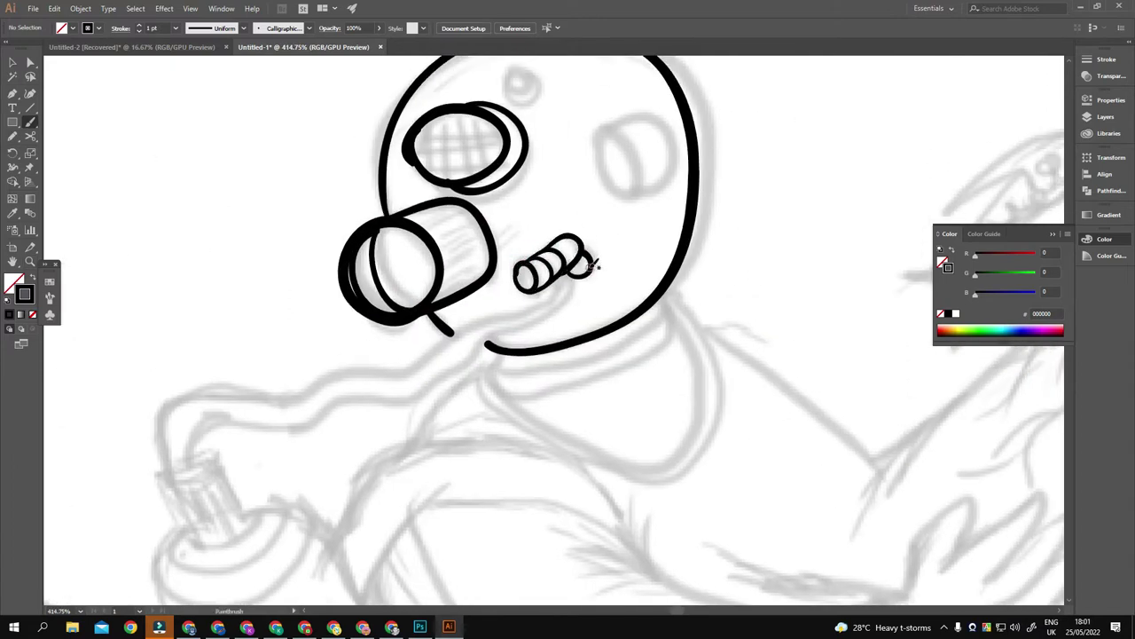
Ink the two-sided air hose with its end loop and the helmet window's grid lines.
drag(596, 264, 189, 456)
drag(592, 271, 211, 451)
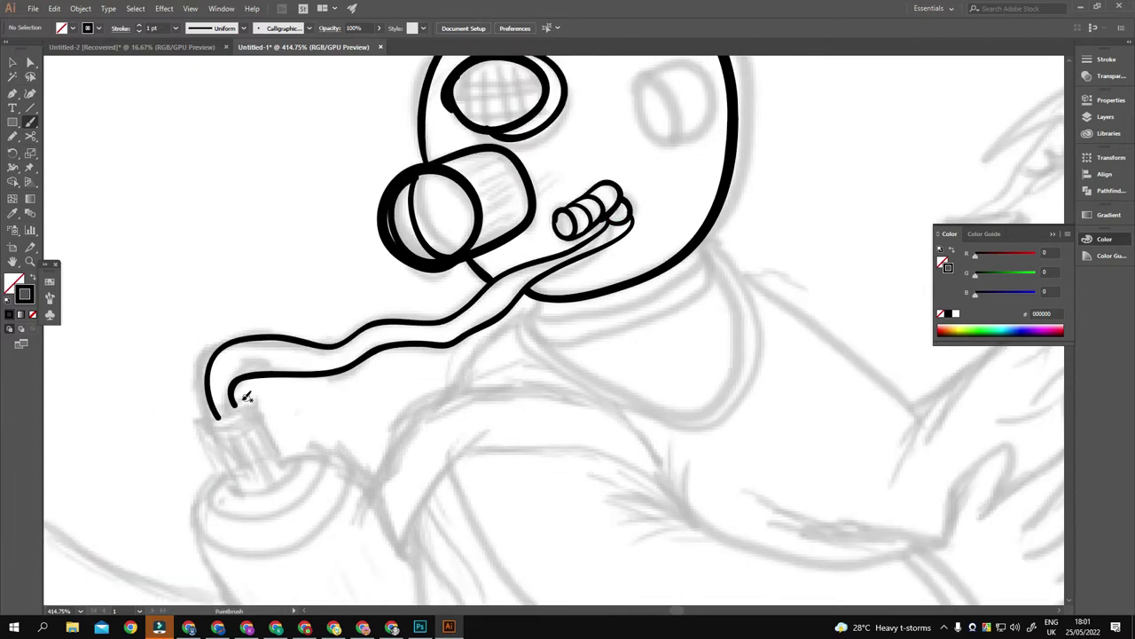
drag(247, 397, 213, 425)
scroll(247, 396, down, 3)
drag(266, 337, 239, 355)
scroll(257, 346, up, 5)
drag(310, 266, 335, 215)
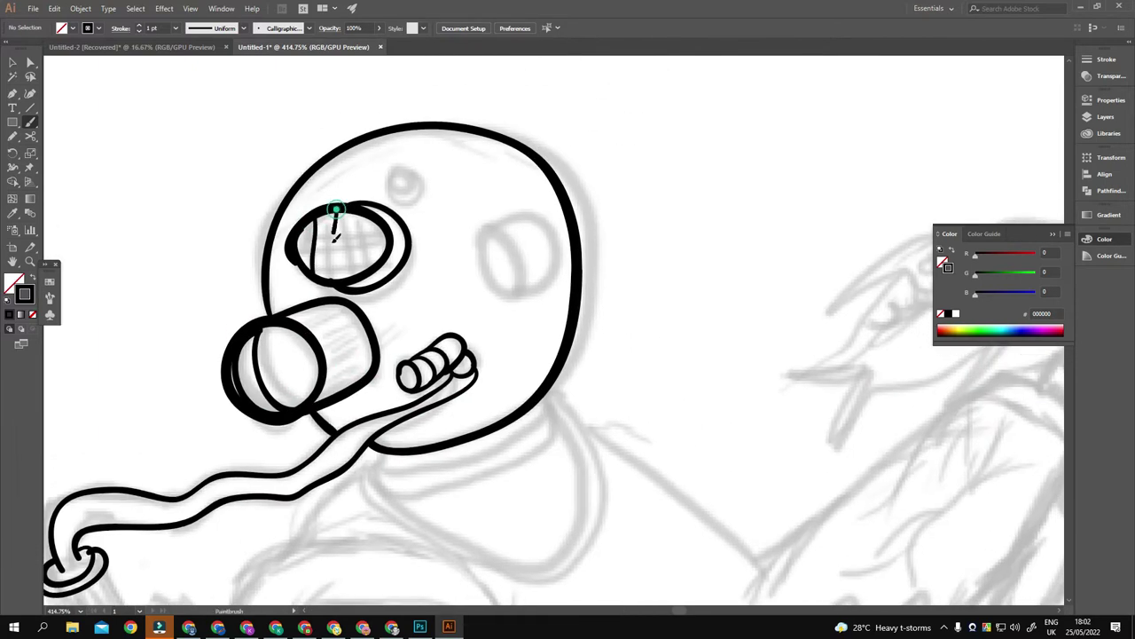
drag(319, 263, 359, 259)
Ink the helmet's round bolt, top oval and side window, then view full-screen.
drag(372, 266, 353, 298)
drag(378, 204, 372, 207)
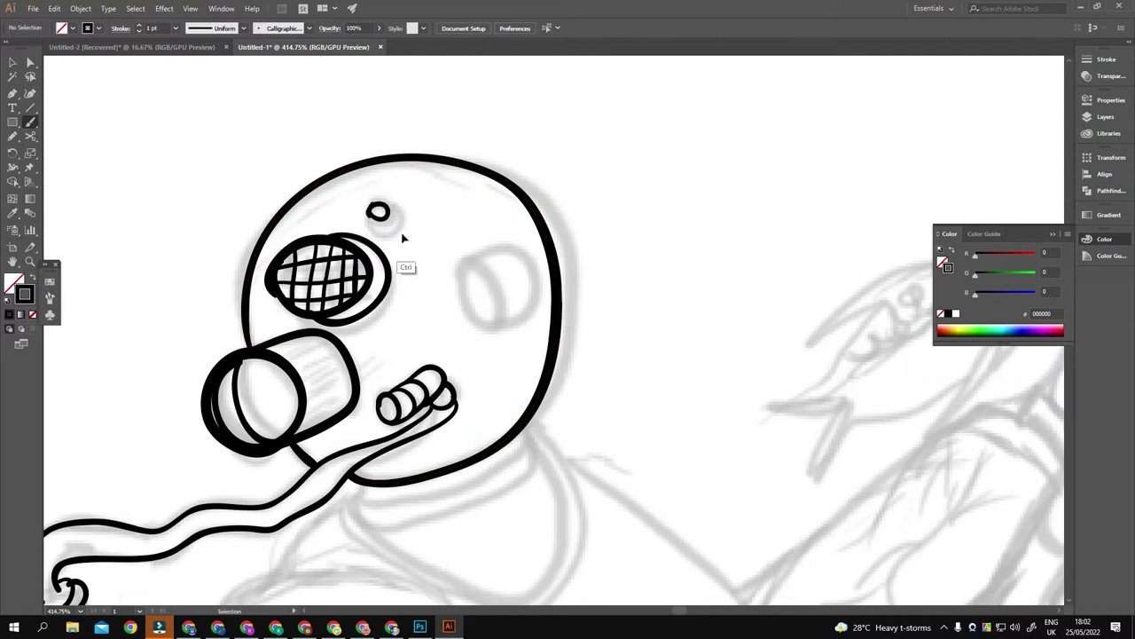
scroll(426, 235, down, 3)
drag(499, 149, 521, 146)
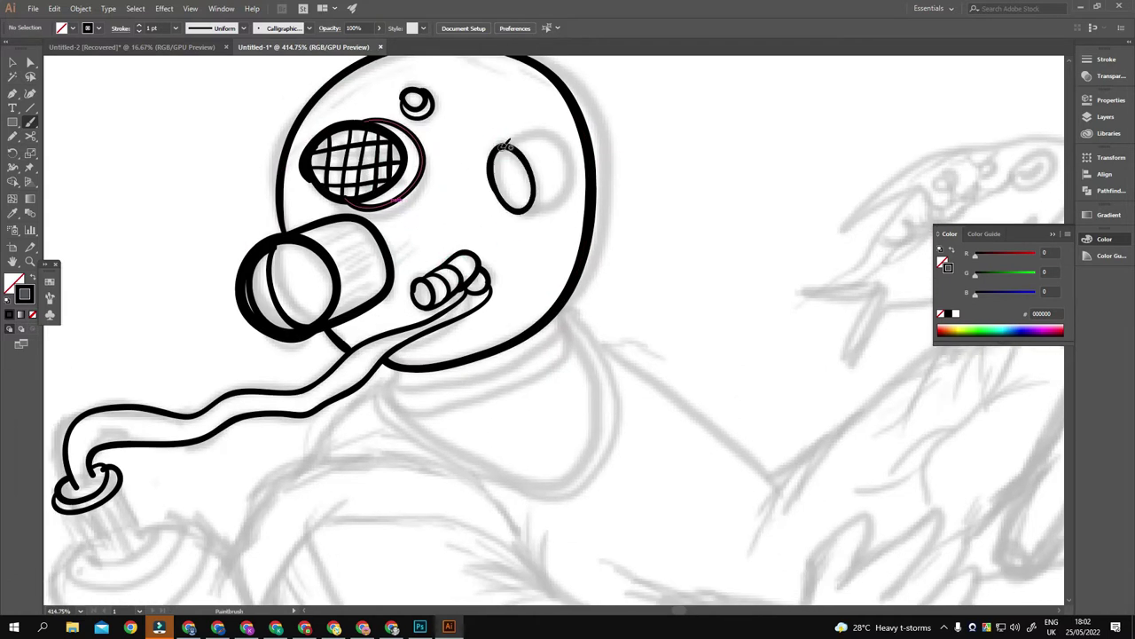
mouse_move(531, 207)
mouse_down()
mouse_move(431, 279)
mouse_move(459, 254)
mouse_up()
key(f)
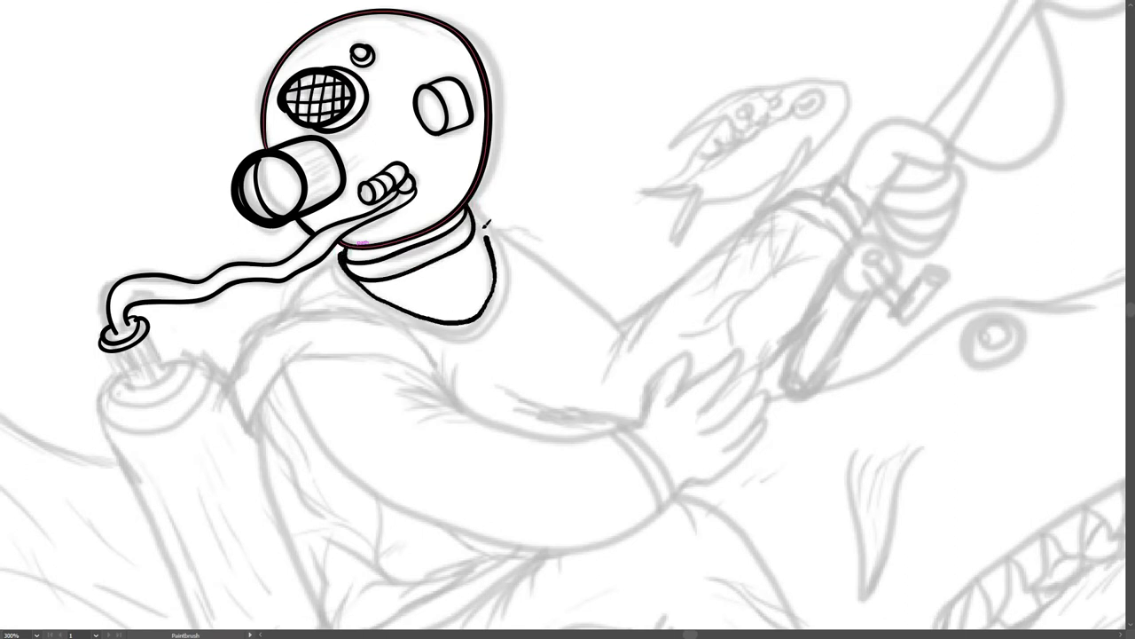
scroll(393, 266, down, 3)
scroll(393, 266, left, 2)
Ink the diver's body curve, shoulder and air tank outline.
mouse_move(372, 234)
mouse_down()
mouse_move(759, 373)
mouse_move(573, 422)
mouse_move(781, 355)
mouse_up()
key(ctrl+z)
scroll(266, 364, up, 2)
scroll(266, 364, right, 2)
drag(268, 362, 355, 258)
mouse_move(461, 310)
mouse_down()
mouse_move(300, 241)
mouse_move(268, 362)
mouse_up()
scroll(286, 254, down, 2)
scroll(286, 255, left, 1)
mouse_move(189, 357)
mouse_down()
mouse_move(366, 457)
mouse_move(306, 294)
mouse_up()
Ink the diver's upper arm and sleeve cuff.
scroll(271, 155, down, 2)
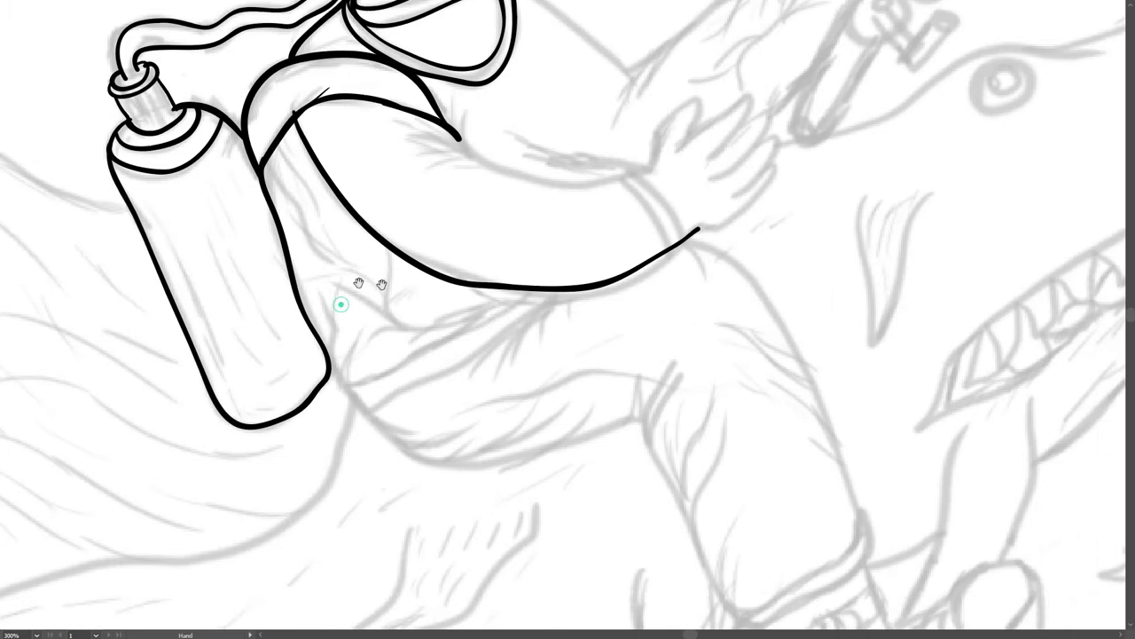
scroll(193, 133, up, 2)
scroll(193, 133, right, 3)
mouse_move(336, 297)
mouse_down()
mouse_move(518, 306)
mouse_move(539, 388)
mouse_move(639, 296)
mouse_up()
scroll(640, 296, up, 2)
scroll(639, 297, right, 2)
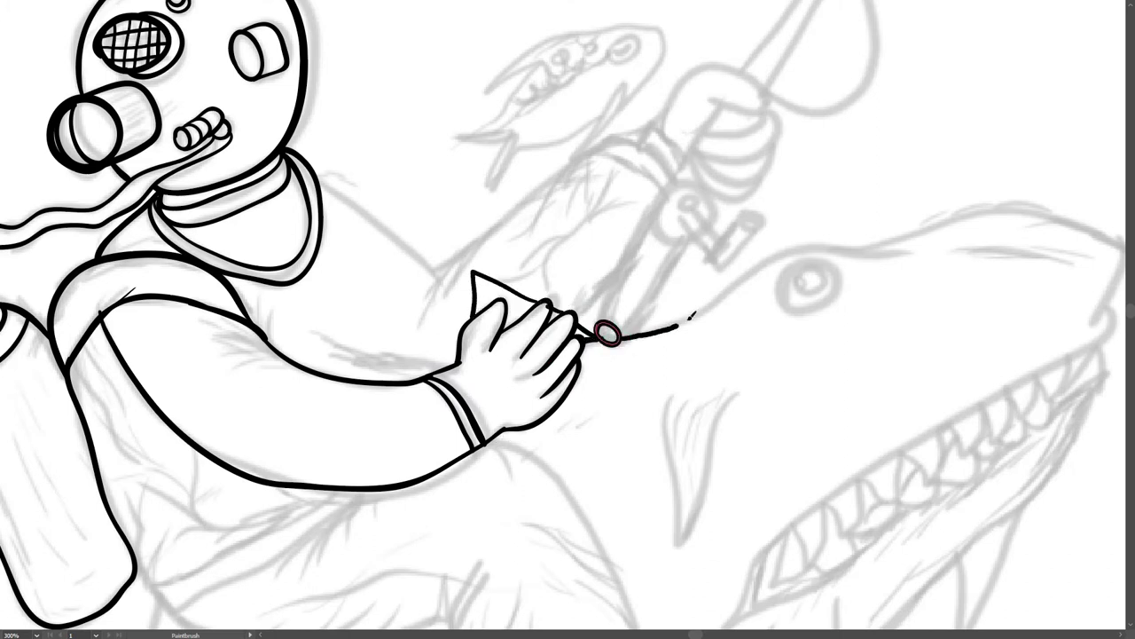
Ink the shark's head outline, jaw line, cheek and dorsal fin.
drag(679, 328, 887, 248)
scroll(567, 319, right, 4)
drag(763, 258, 914, 302)
scroll(568, 319, down, 3)
drag(923, 191, 621, 386)
mouse_move(659, 261)
mouse_down()
mouse_move(581, 415)
mouse_move(695, 240)
mouse_up()
key(ctrl+z)
mouse_move(586, 413)
mouse_down()
mouse_move(657, 235)
mouse_move(696, 241)
mouse_up()
drag(653, 152, 571, 298)
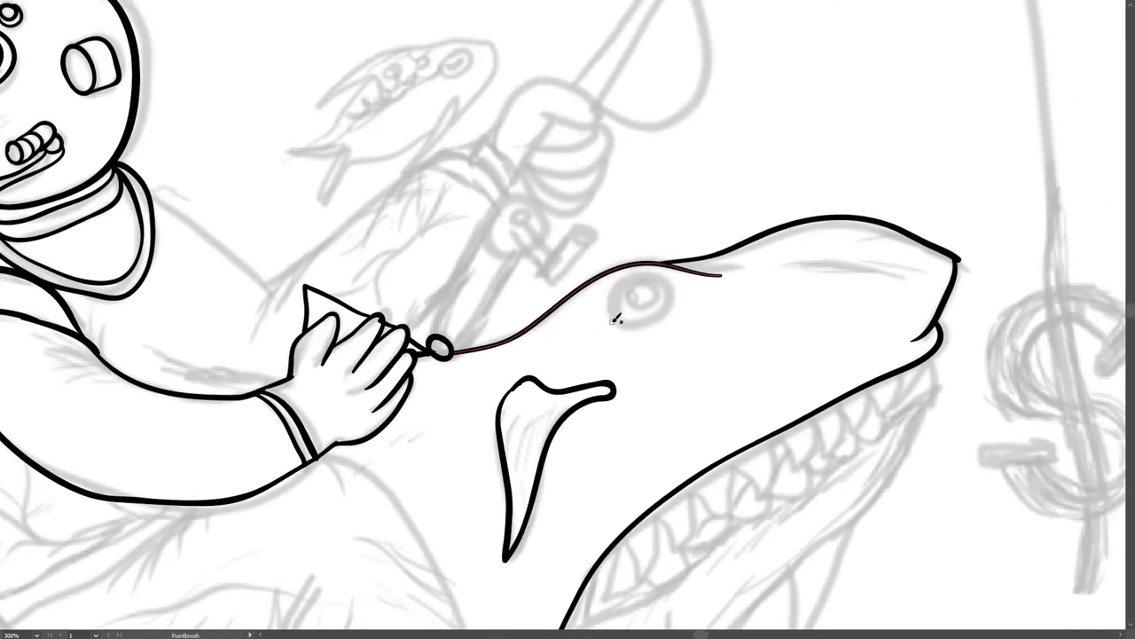
Ink the shark's back line, the raised upper arm and the curled fingers of the fist.
scroll(586, 275, down, 2)
drag(248, 282, 370, 177)
mouse_move(330, 263)
mouse_down()
mouse_move(467, 132)
mouse_move(577, 173)
mouse_up()
scroll(568, 319, up, 2)
drag(532, 144, 538, 193)
mouse_move(596, 159)
mouse_down()
mouse_move(605, 130)
mouse_move(606, 180)
mouse_up()
key(ctrl+z)
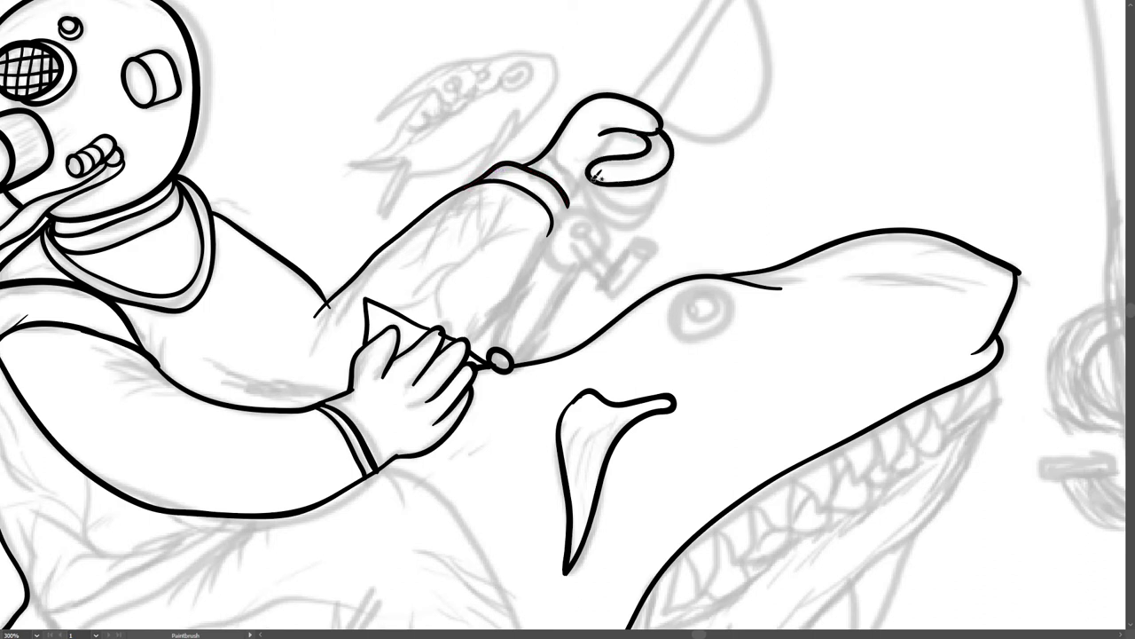
key(ctrl+z)
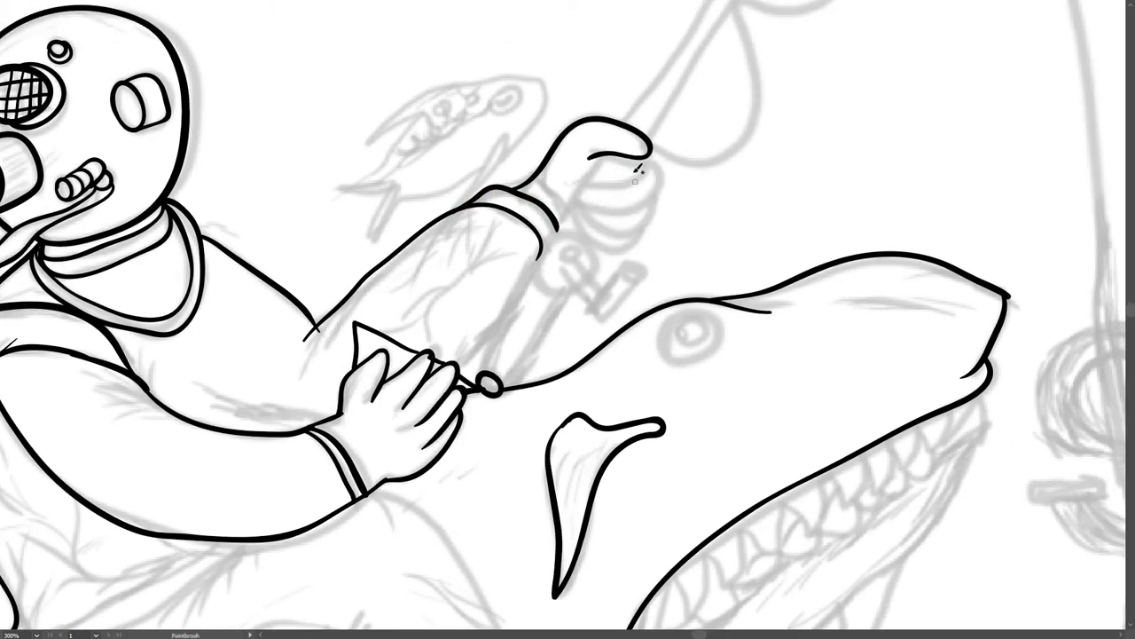
drag(608, 156, 584, 197)
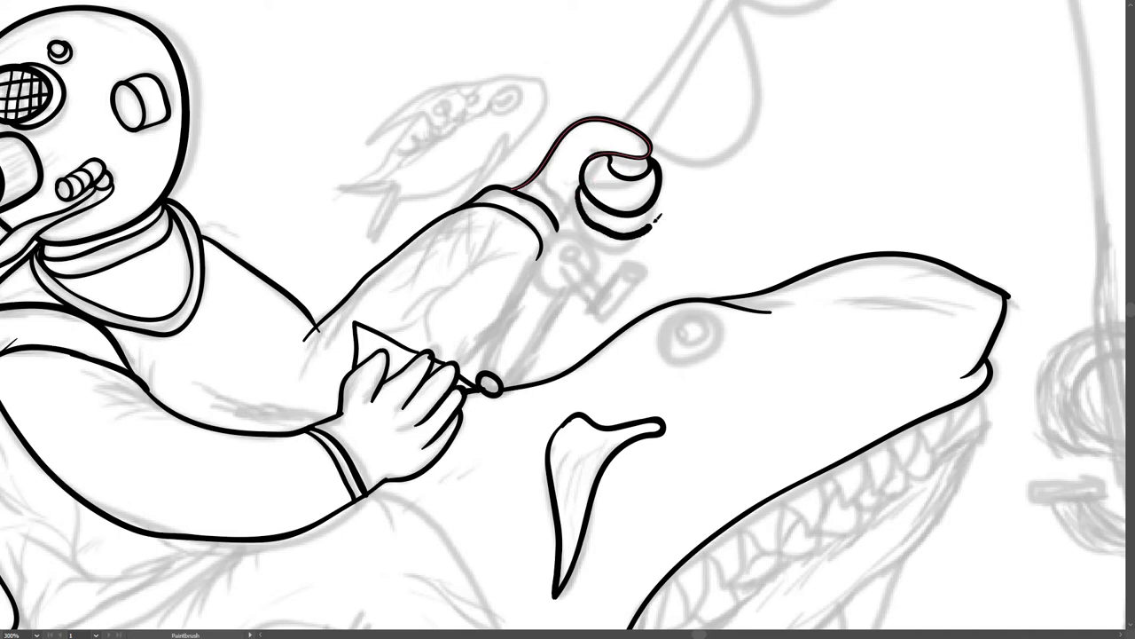
Ink the fishing rod from the reel to its tip, with the scalloped line along it.
scroll(587, 220, down, 5)
scroll(550, 239, up, 3)
scroll(531, 251, up, 1)
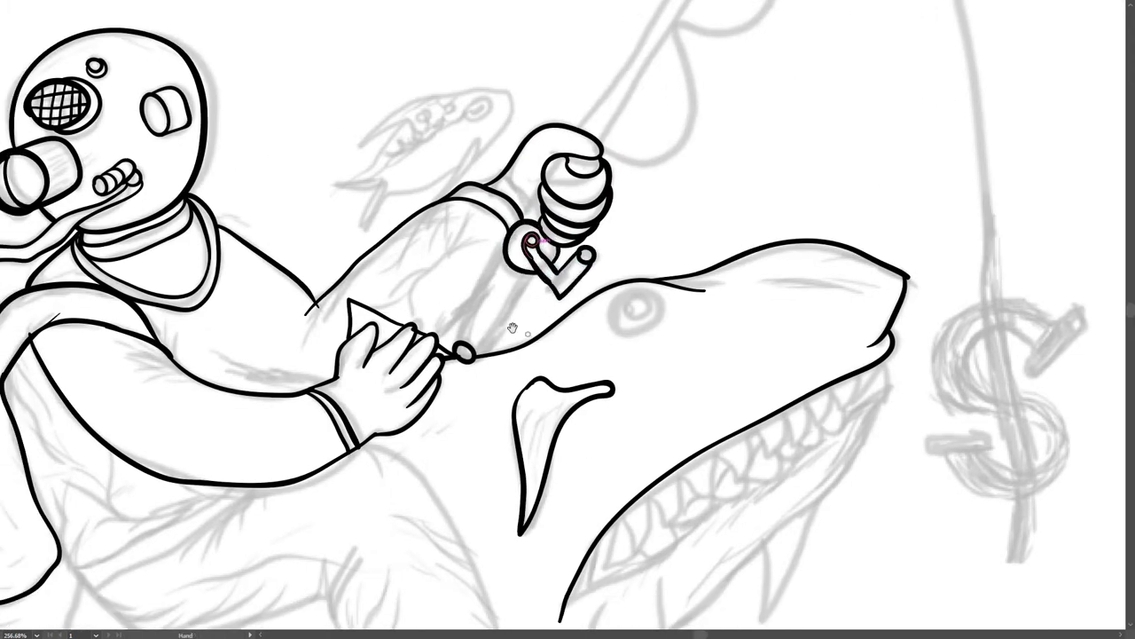
drag(512, 328, 535, 274)
drag(551, 218, 512, 287)
drag(542, 198, 325, 563)
mouse_move(417, 452)
mouse_down()
mouse_move(683, 13)
mouse_move(556, 115)
mouse_up()
drag(586, 124, 297, 577)
scroll(309, 450, down, 3)
drag(375, 336, 306, 452)
scroll(309, 451, down, 2)
Ink the fishing line down from the rod tip and begin the dollar lure's S curve.
mouse_move(471, 215)
mouse_down()
mouse_move(540, 97)
mouse_move(559, 357)
mouse_up()
scroll(532, 177, down, 3)
scroll(565, 361, up, 5)
drag(608, 215, 520, 304)
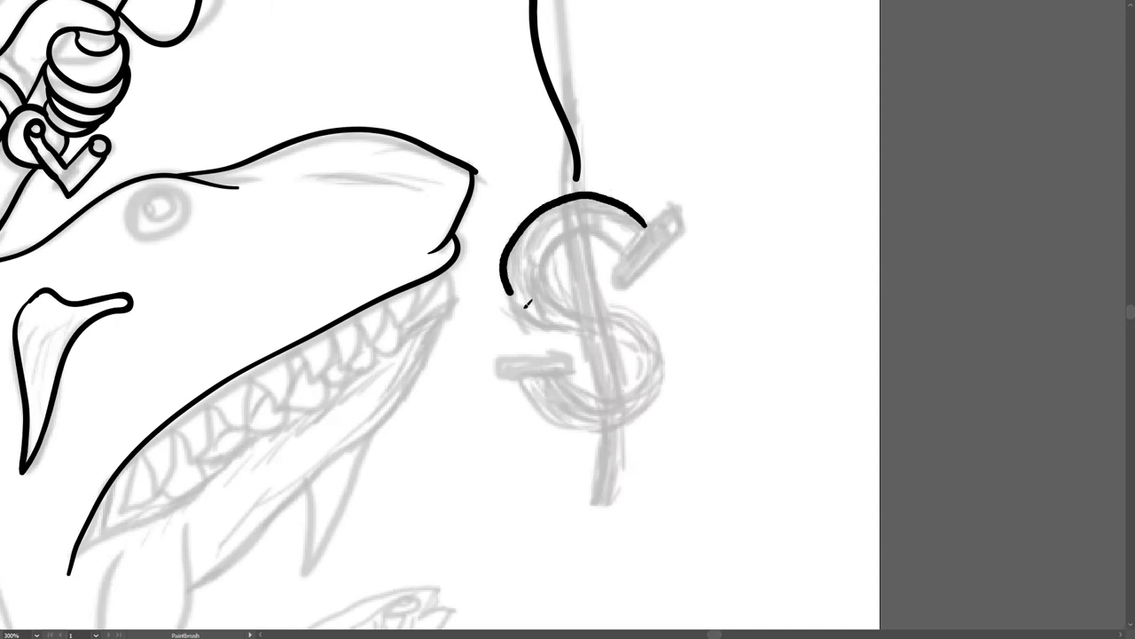
scroll(572, 193, up, 1)
mouse_move(572, 194)
mouse_down()
mouse_move(468, 341)
mouse_move(608, 271)
mouse_move(575, 202)
mouse_move(557, 217)
mouse_up()
key(ctrl+z)
Ink the dollar sign's vertical bars through and below the S.
scroll(526, 278, down, 1)
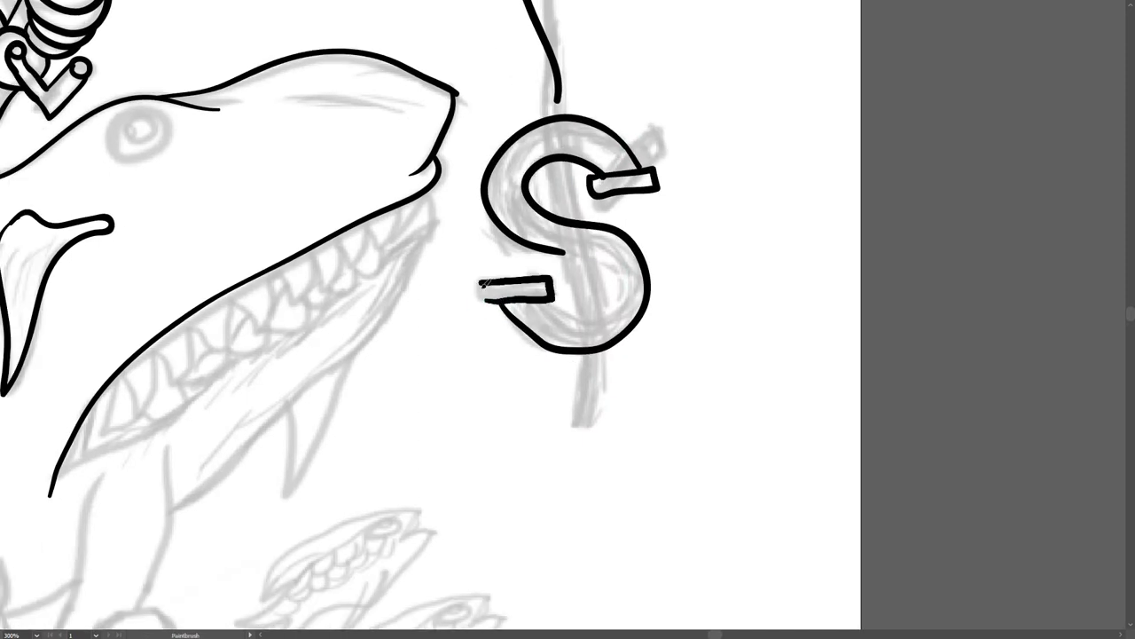
scroll(532, 266, up, 3)
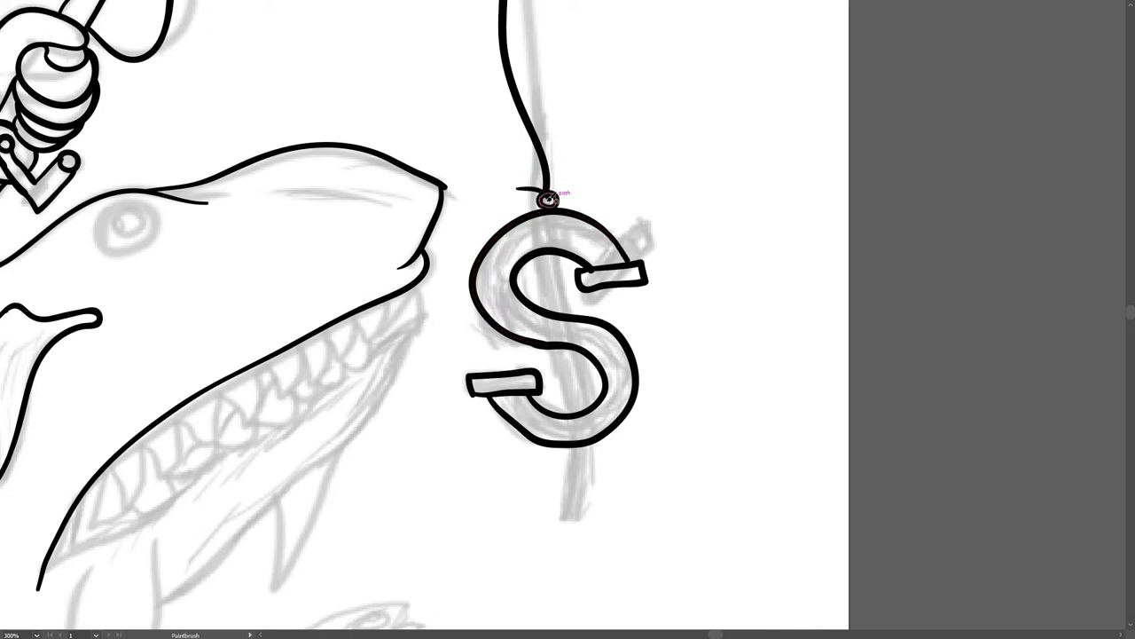
scroll(548, 198, up, 2)
scroll(533, 275, down, 3)
drag(565, 188, 592, 274)
scroll(577, 257, down, 1)
scroll(574, 232, up, 1)
drag(589, 337, 578, 463)
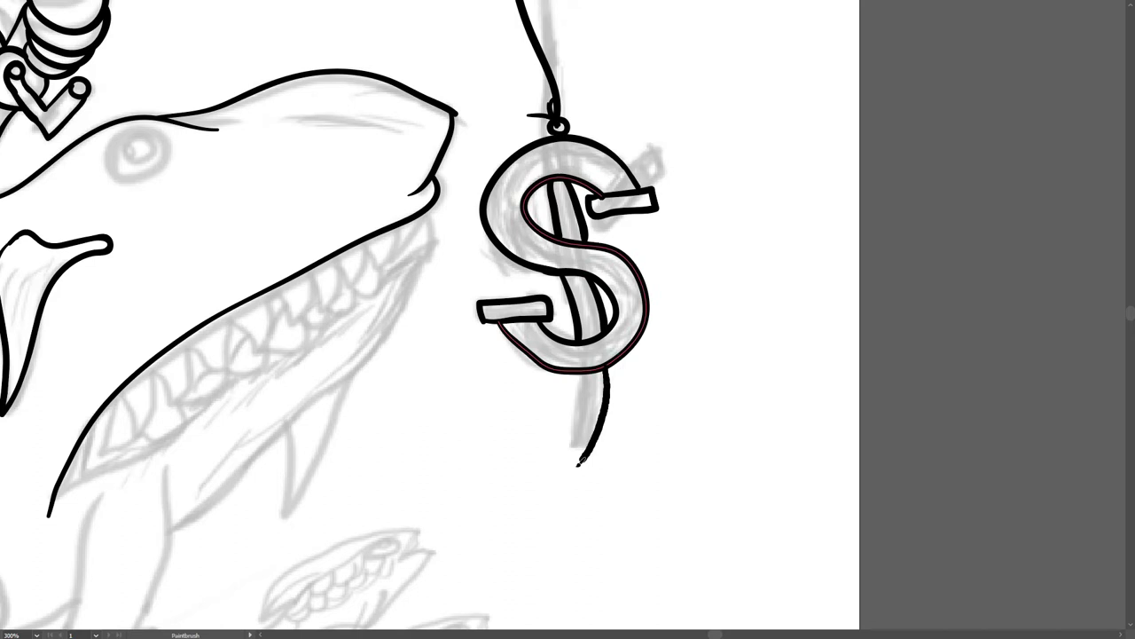
Zoom in and ink the shark's first teeth, lower jaw line and V-shaped stroke below.
key(ctrl+0)
drag(559, 408, 654, 333)
scroll(653, 333, down, 1)
scroll(532, 320, left, 2)
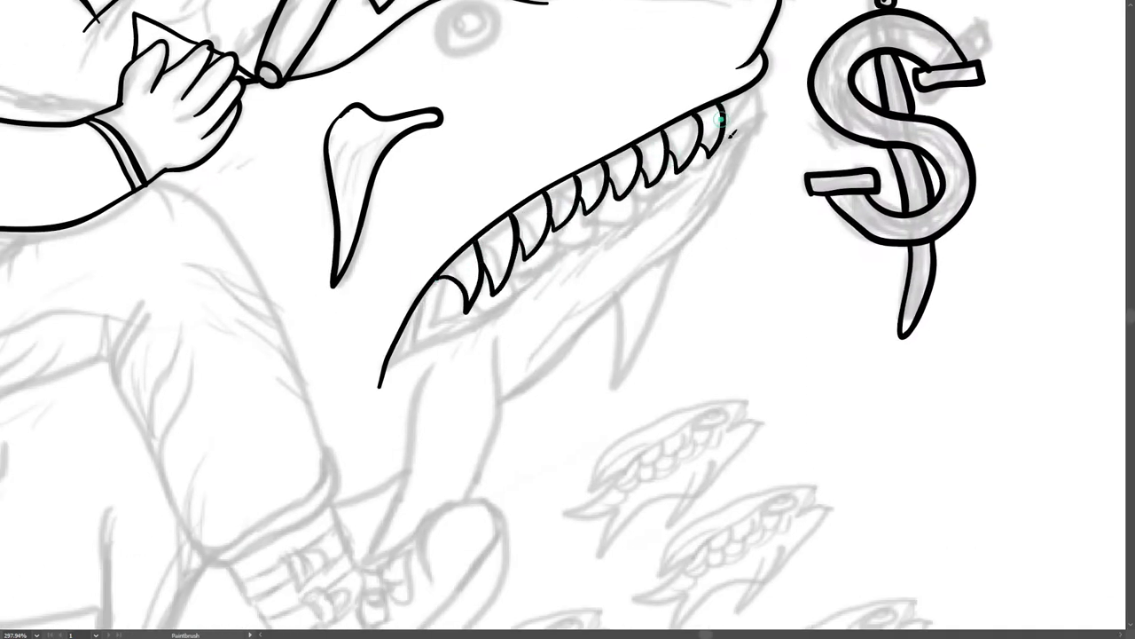
scroll(667, 187, down, 1)
scroll(667, 186, left, 1)
drag(513, 274, 536, 229)
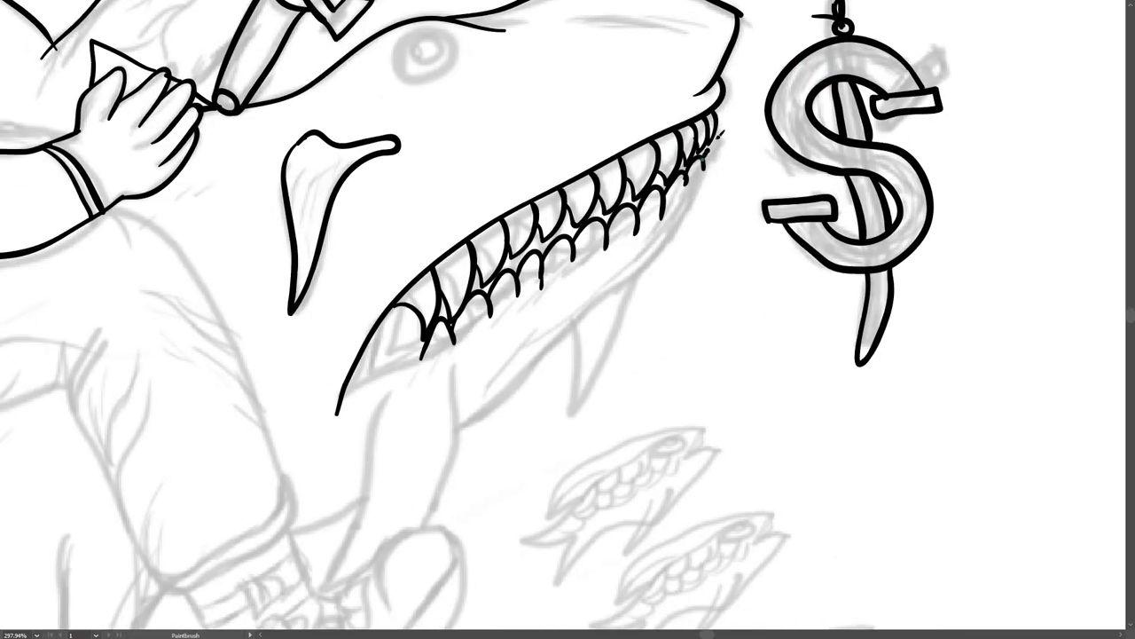
drag(728, 117, 494, 352)
drag(612, 241, 656, 229)
Ink the lip curve at the tip of the shark's mouth.
scroll(666, 216, up, 1)
scroll(665, 216, left, 1)
mouse_move(395, 359)
mouse_down()
mouse_move(510, 282)
mouse_move(486, 238)
mouse_up()
scroll(504, 264, down, 1)
scroll(504, 263, left, 1)
scroll(486, 238, up, 1)
scroll(486, 238, right, 1)
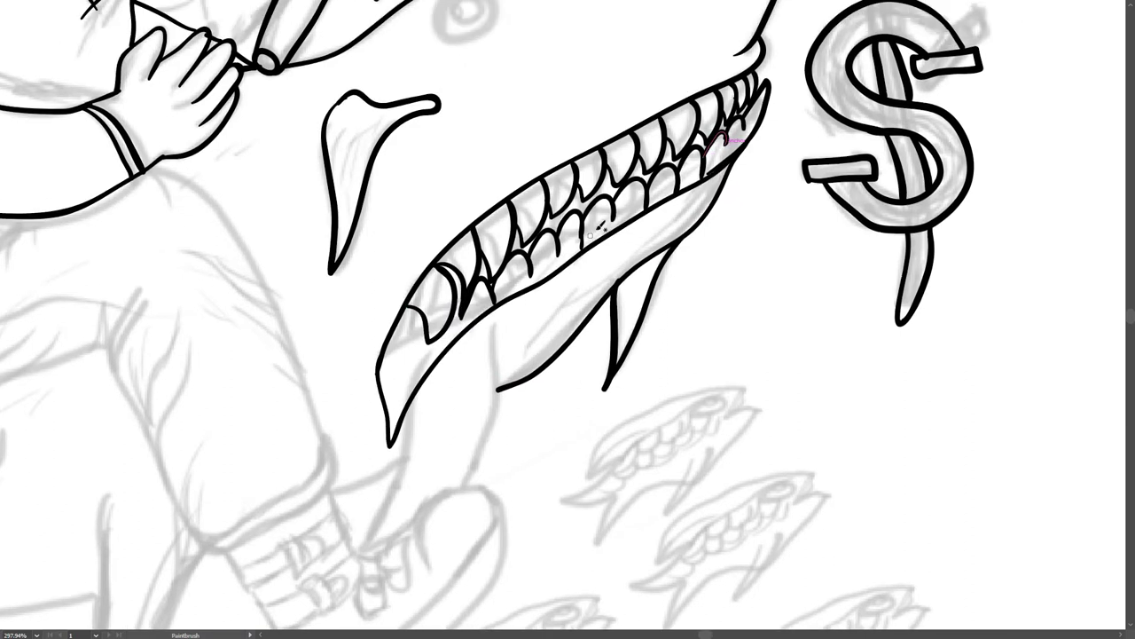
scroll(557, 232, down, 1)
scroll(557, 232, left, 1)
Ink the boot's tip, toe outline, double sole lines and a small tick stroke.
scroll(780, 98, down, 2)
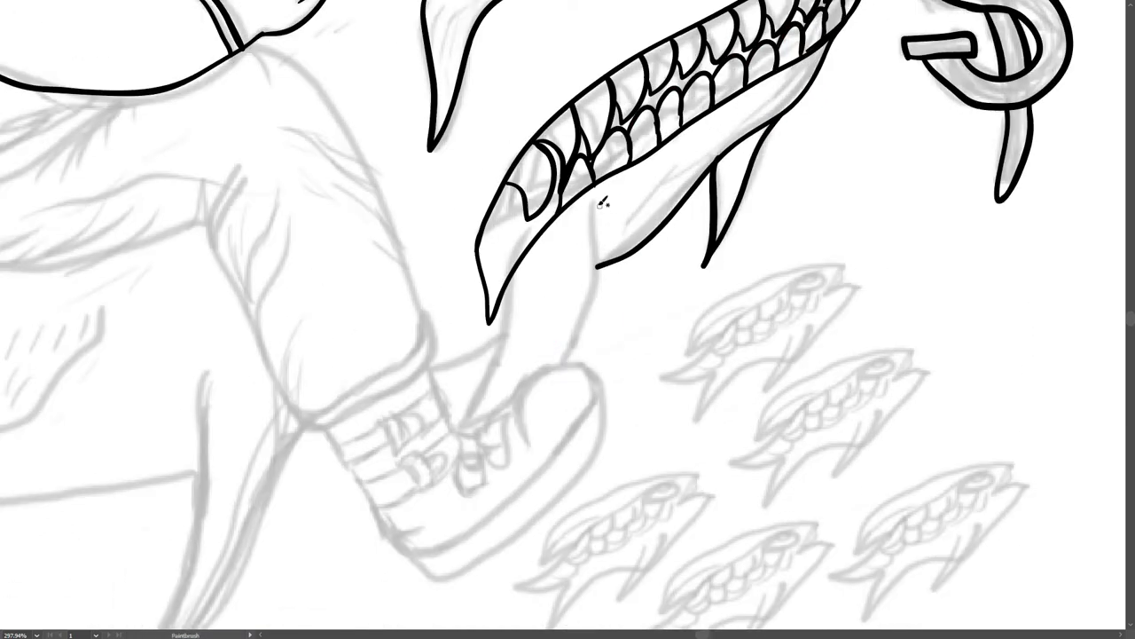
scroll(550, 266, up, 1)
mouse_move(558, 284)
mouse_down()
mouse_move(493, 387)
mouse_move(631, 353)
mouse_up()
scroll(832, 151, up, 2)
mouse_move(821, 124)
mouse_down()
mouse_move(761, 232)
mouse_move(623, 296)
mouse_up()
scroll(623, 296, up, 1)
drag(768, 217, 614, 303)
drag(825, 121, 754, 234)
scroll(619, 188, up, 1)
scroll(619, 188, up, 1)
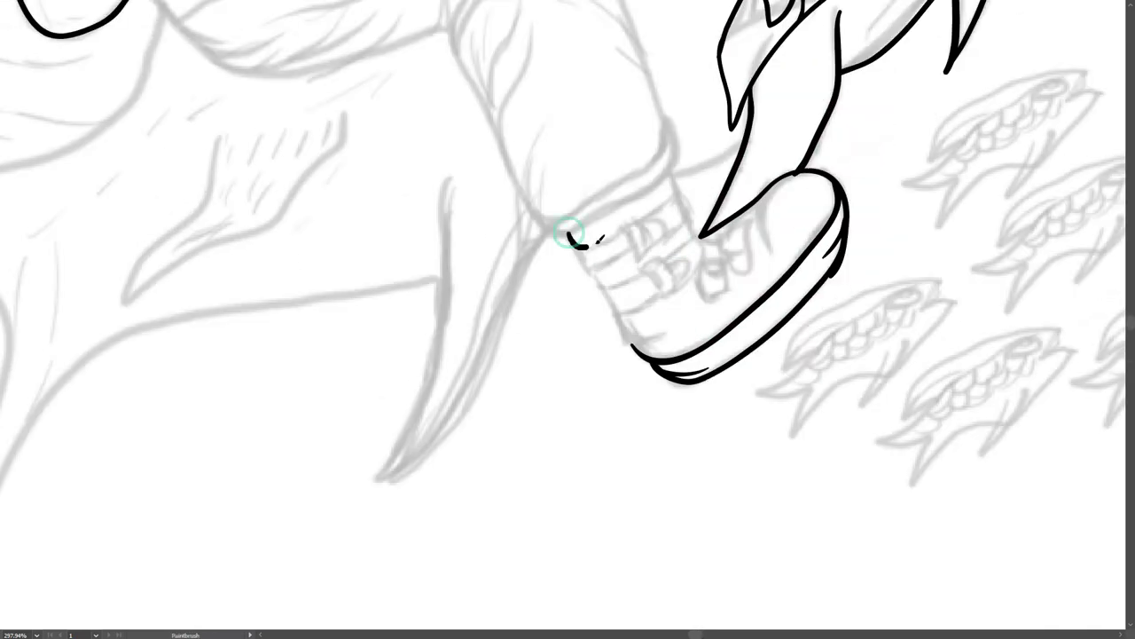
Ink the boot cuff, a cross line, a small oval, the lettering and sole hatching.
drag(676, 192, 570, 238)
scroll(574, 244, up, 1)
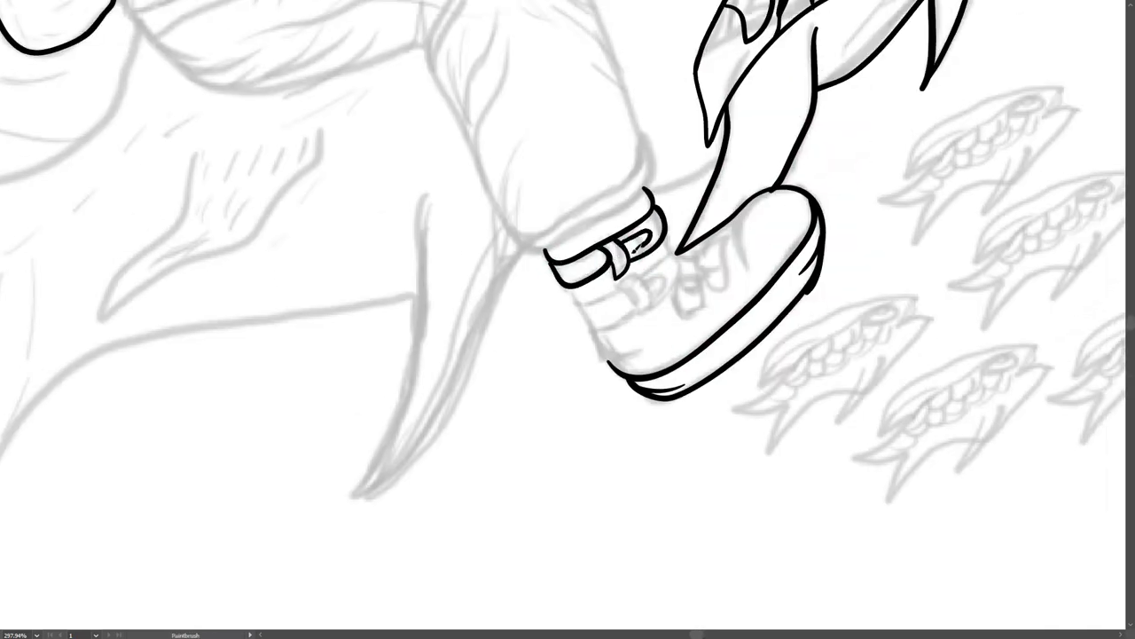
scroll(605, 306, up, 1)
mouse_move(582, 304)
mouse_down()
mouse_move(626, 294)
mouse_move(655, 310)
mouse_up()
scroll(639, 293, up, 1)
mouse_move(646, 357)
mouse_down()
mouse_move(638, 292)
mouse_move(671, 333)
mouse_move(678, 371)
mouse_up()
scroll(645, 323, up, 1)
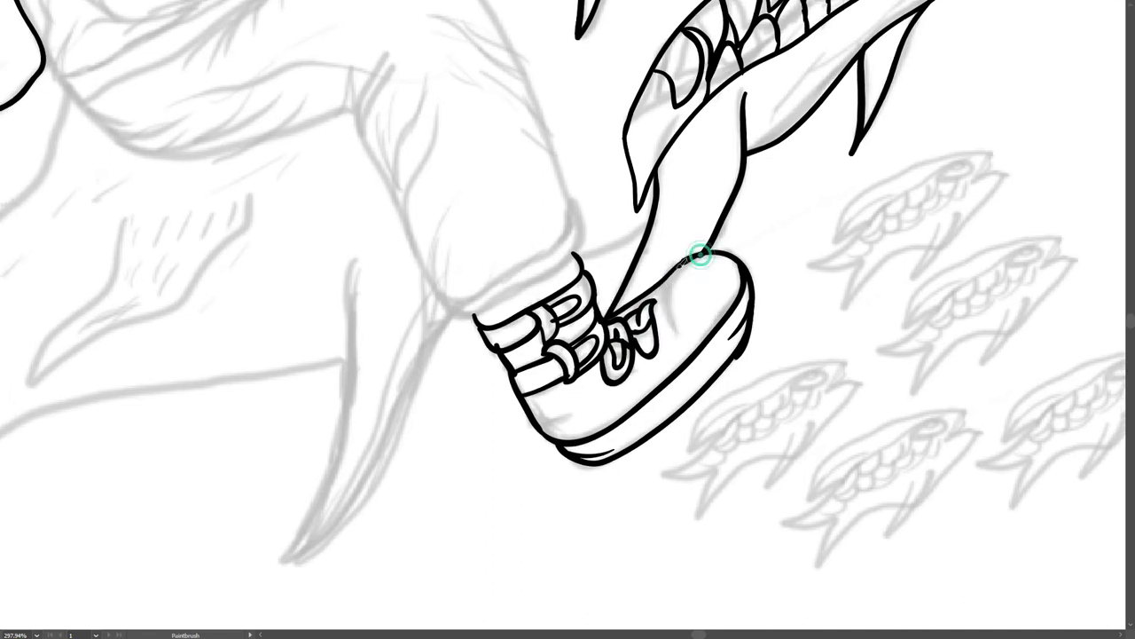
drag(559, 410, 621, 390)
drag(585, 417, 652, 379)
scroll(649, 383, up, 1)
scroll(500, 400, up, 1)
Ink the cuff outline, left leg contours, torso line and upper leg lines.
drag(478, 409, 617, 316)
scroll(617, 316, up, 1)
drag(411, 305, 454, 470)
scroll(429, 350, up, 2)
scroll(393, 342, left, 2)
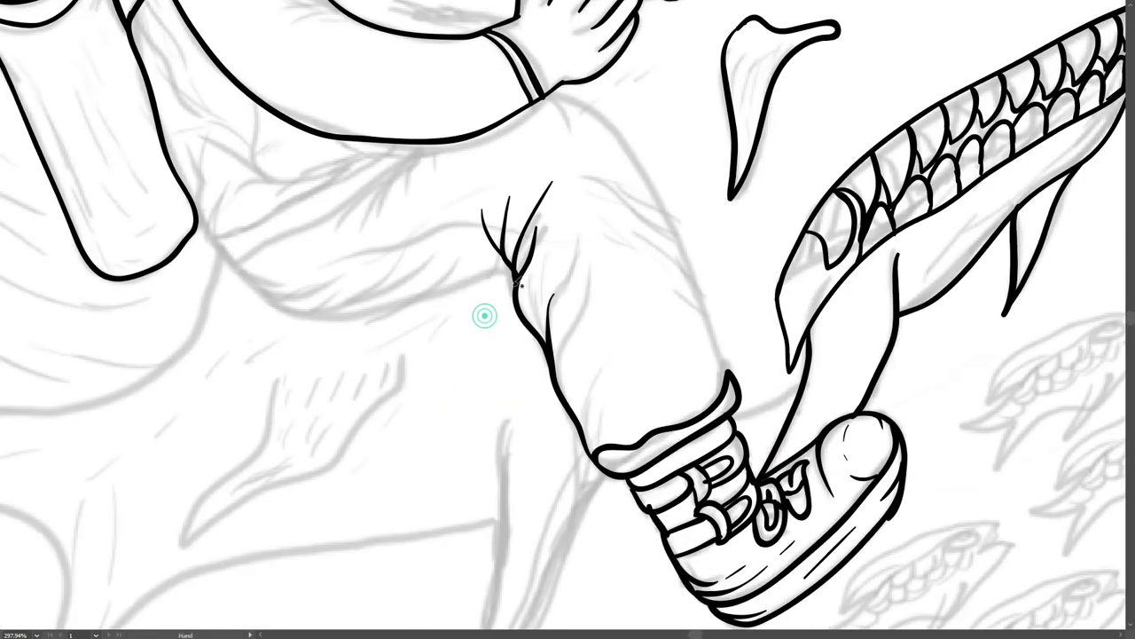
drag(510, 267, 426, 294)
drag(266, 297, 450, 217)
mouse_move(293, 355)
mouse_down()
mouse_move(475, 241)
mouse_move(575, 220)
mouse_move(426, 297)
mouse_up()
Ink a short fold line on the diver's chest.
scroll(396, 378, down, 1)
scroll(393, 329, down, 1)
scroll(640, 232, down, 1)
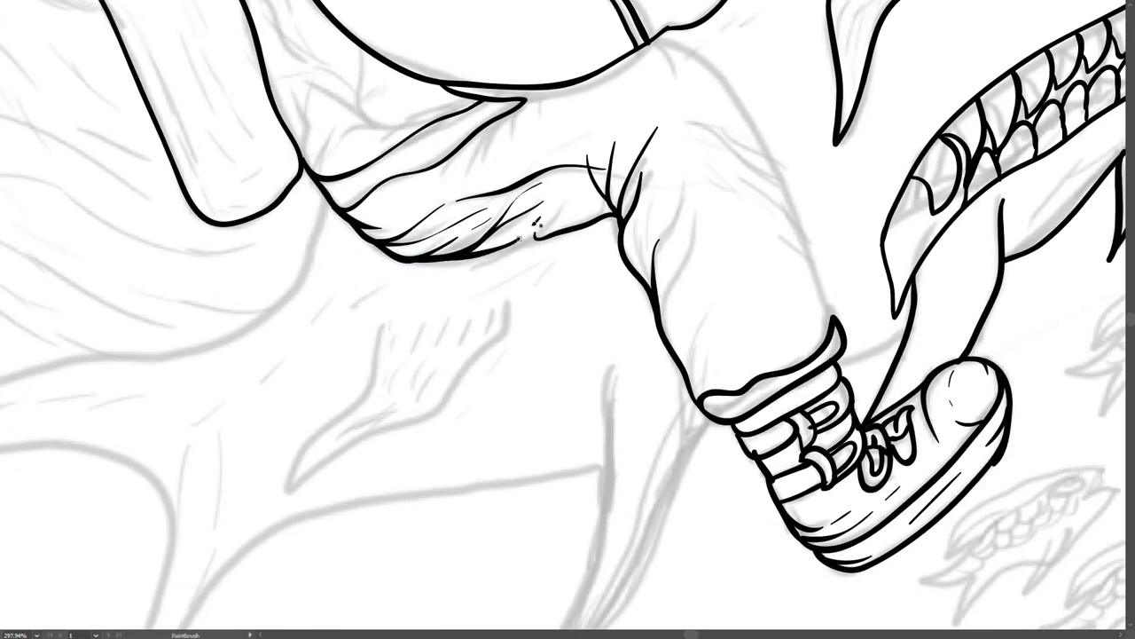
scroll(435, 242, up, 2)
scroll(434, 242, right, 1)
scroll(490, 166, up, 1)
scroll(490, 166, right, 1)
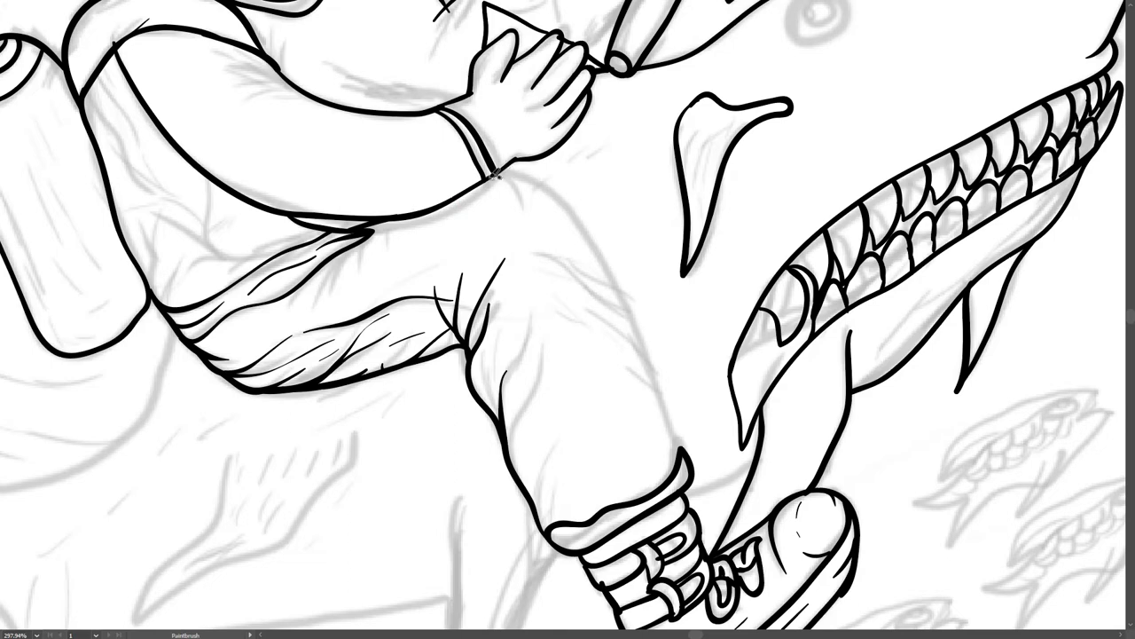
scroll(490, 166, down, 2)
scroll(489, 166, right, 2)
scroll(568, 353, up, 1)
scroll(538, 296, up, 1)
scroll(413, 263, down, 1)
scroll(370, 378, down, 2)
scroll(370, 379, right, 2)
scroll(403, 370, down, 3)
scroll(467, 256, up, 3)
scroll(467, 256, up, 1)
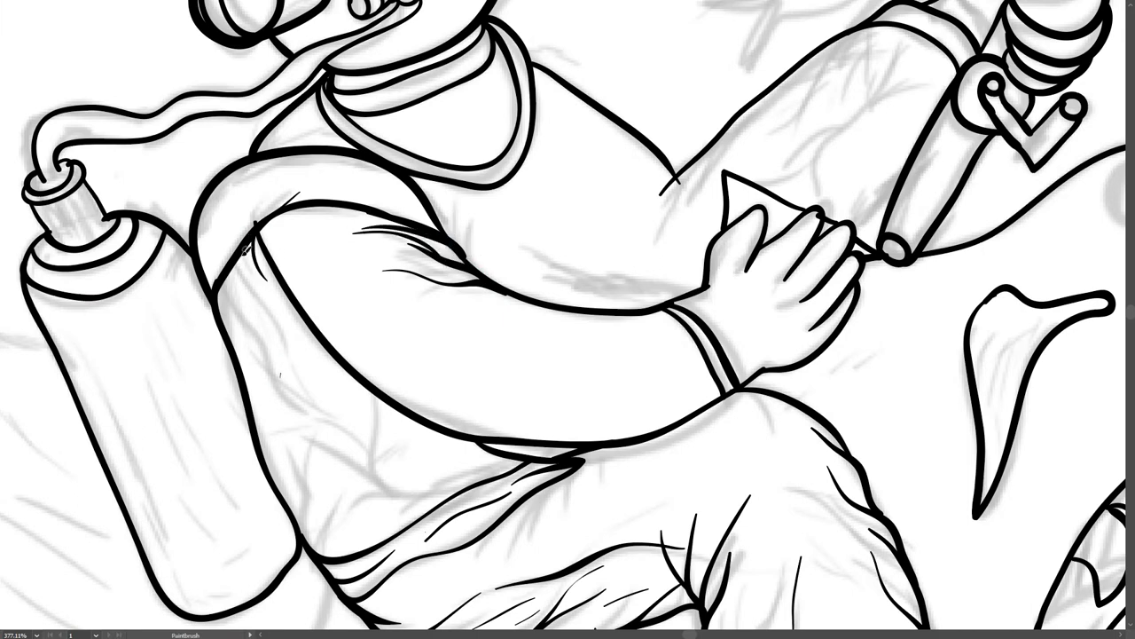
scroll(235, 275, down, 2)
scroll(385, 400, up, 1)
scroll(385, 400, down, 1)
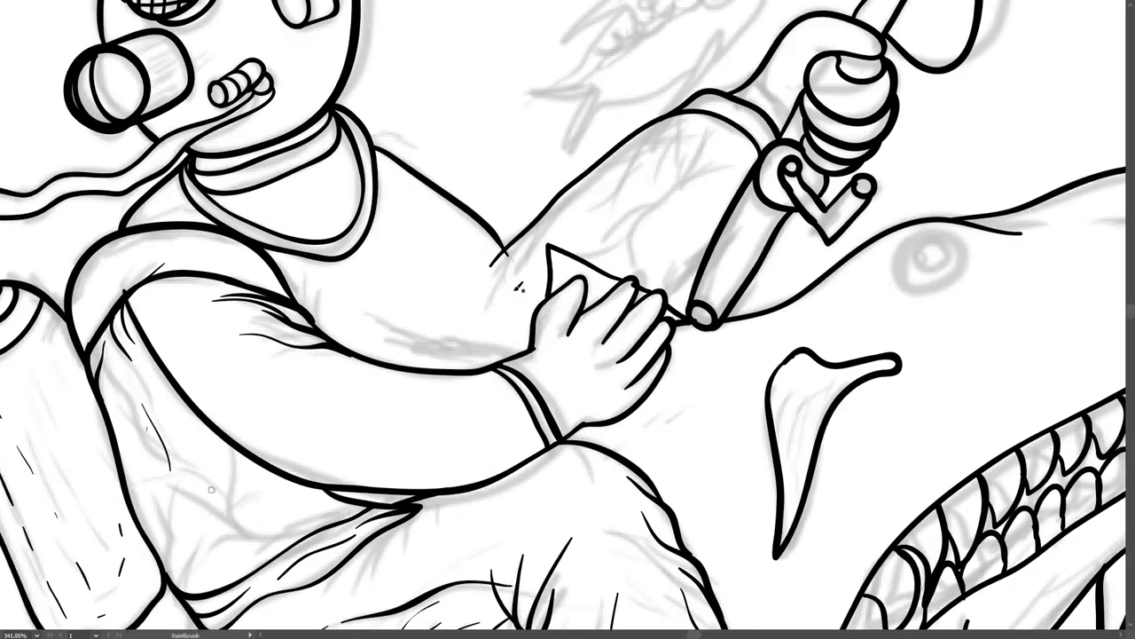
scroll(442, 238, down, 1)
drag(365, 258, 376, 302)
Ink a thin crease near the diver's wrist.
scroll(357, 297, up, 1)
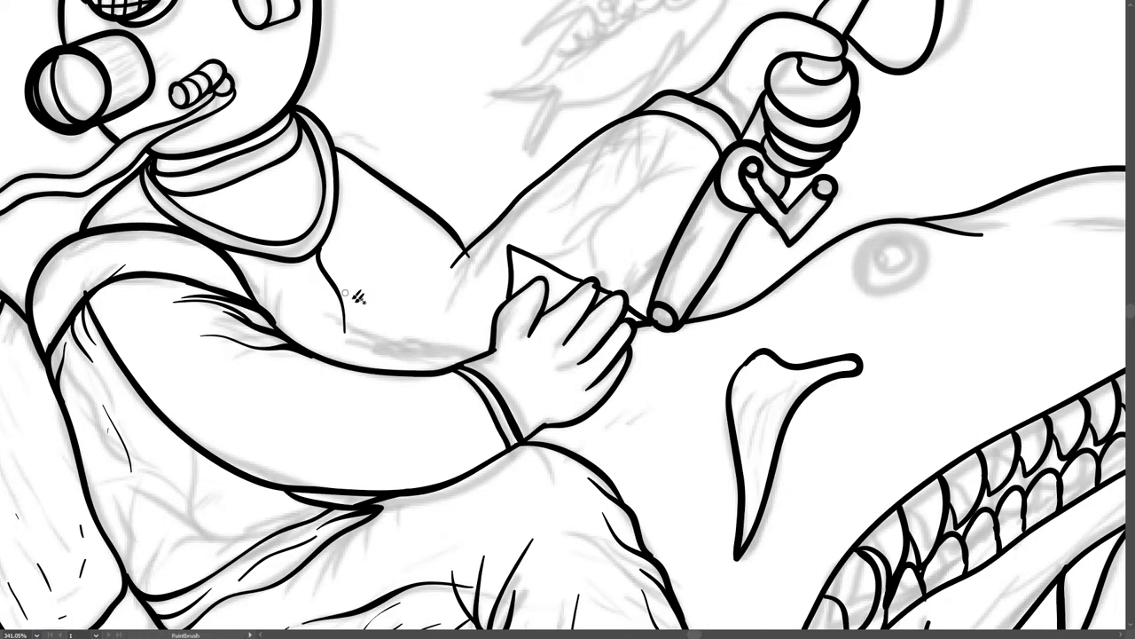
scroll(444, 277, down, 1)
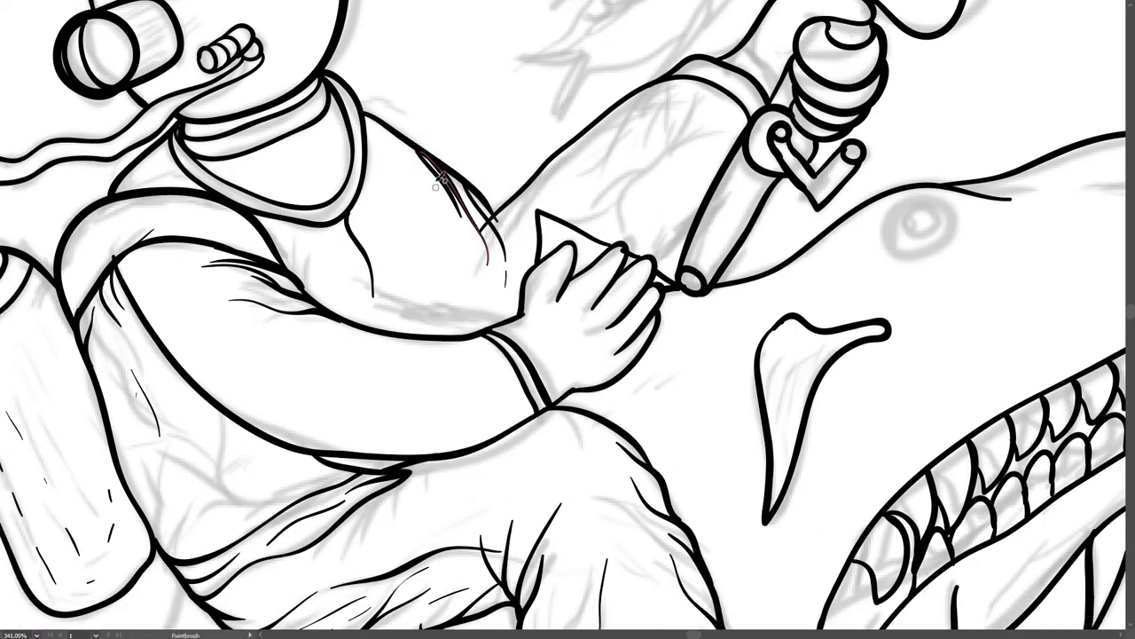
scroll(442, 277, up, 1)
scroll(498, 205, up, 1)
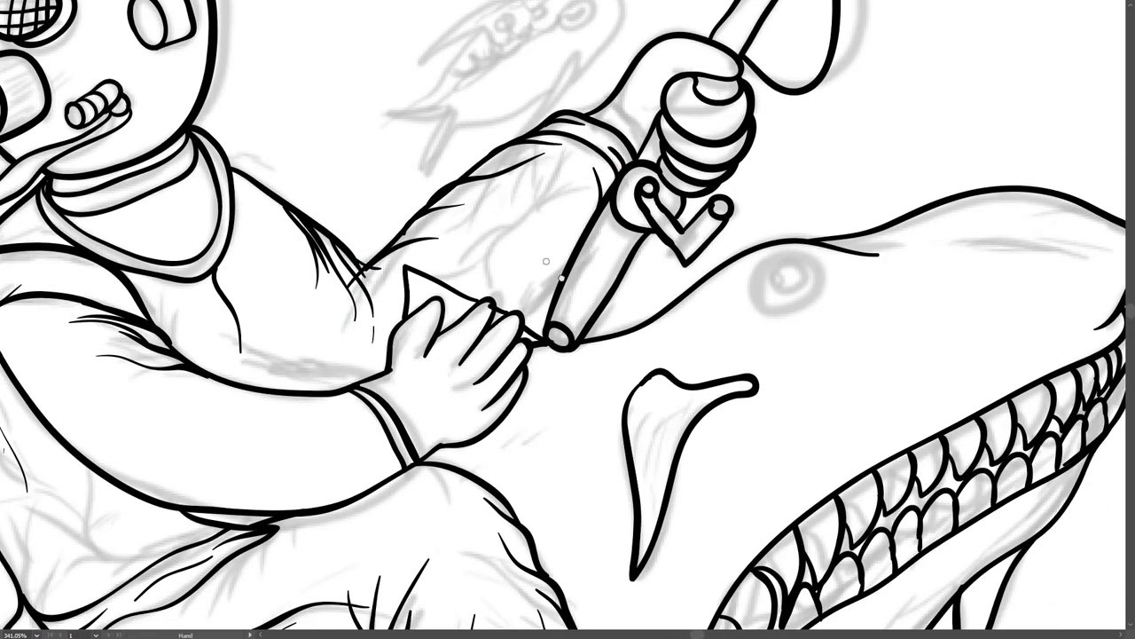
scroll(544, 119, down, 1)
scroll(522, 271, up, 2)
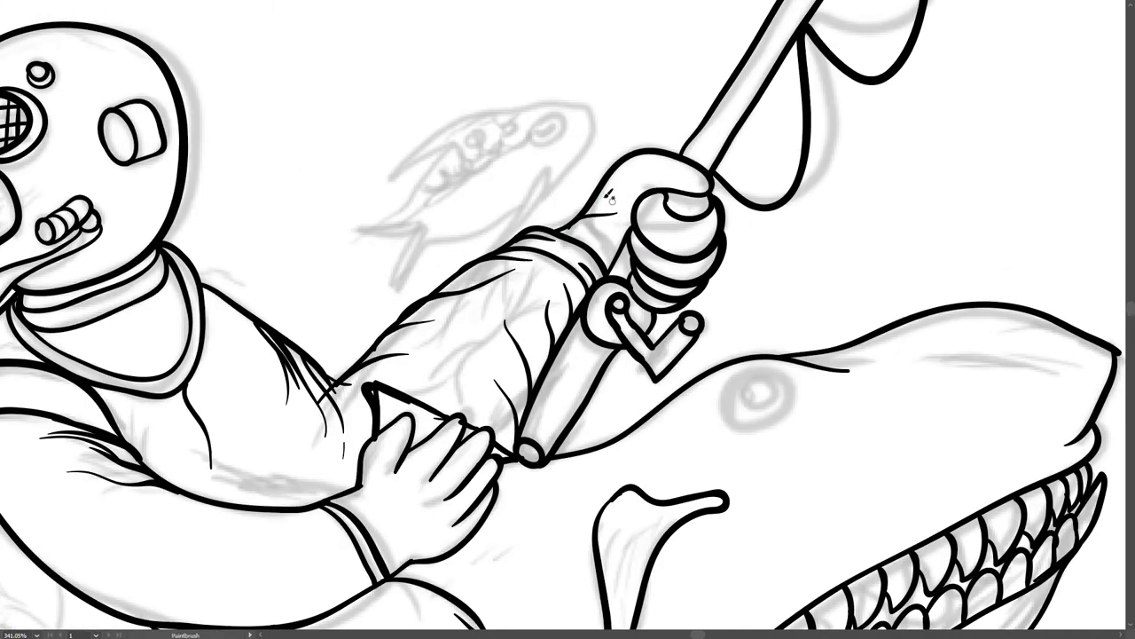
scroll(674, 237, down, 2)
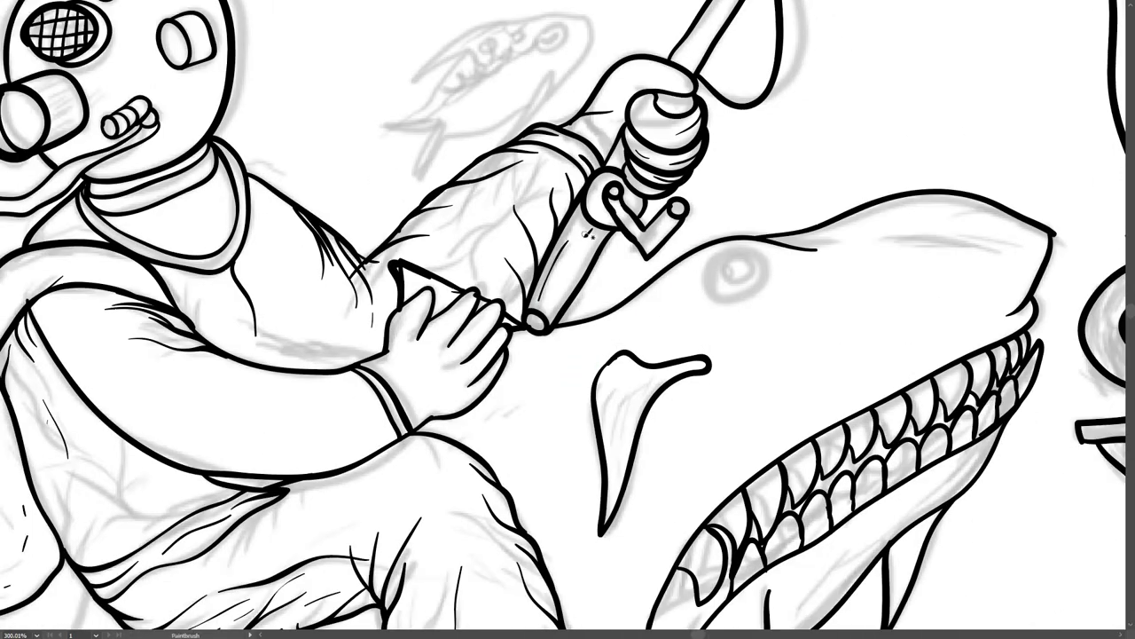
scroll(494, 349, up, 3)
scroll(494, 349, down, 5)
scroll(479, 301, up, 5)
scroll(463, 299, up, 3)
scroll(537, 307, down, 1)
scroll(665, 278, right, 2)
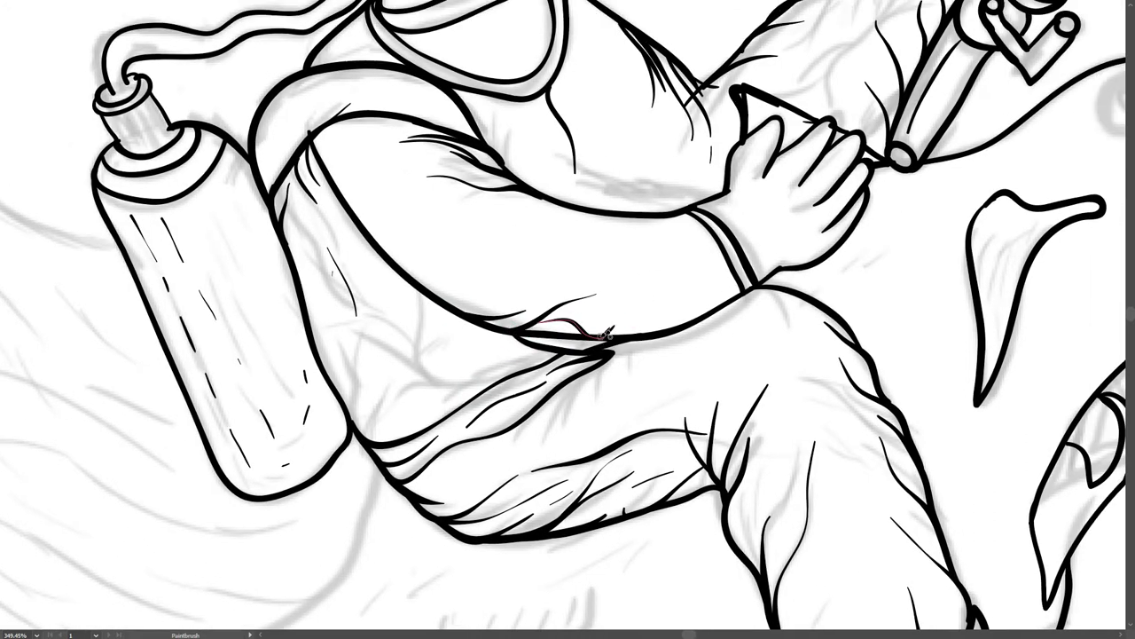
scroll(665, 279, up, 1)
drag(563, 373, 660, 301)
scroll(605, 302, up, 1)
scroll(605, 303, left, 2)
scroll(573, 329, left, 1)
scroll(539, 292, left, 1)
scroll(418, 227, down, 1)
scroll(515, 337, down, 3)
scroll(522, 352, up, 2)
scroll(522, 352, up, 1)
scroll(523, 352, up, 2)
scroll(514, 344, down, 2)
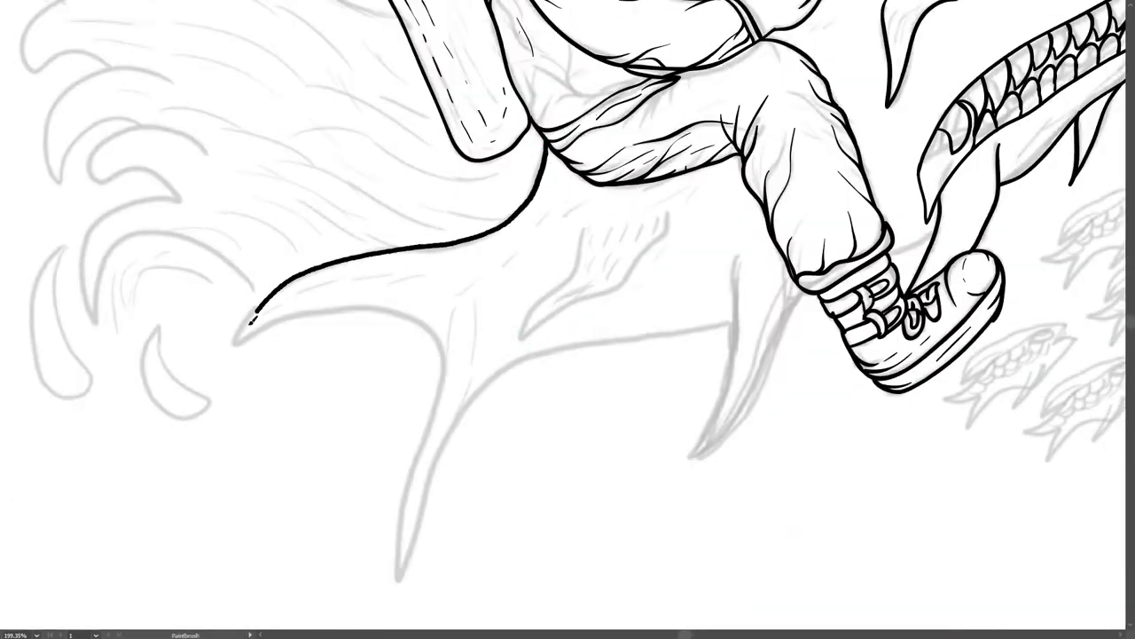
Ink the wave curls left of the tank, a long wave line and an inner streak.
drag(317, 300, 146, 339)
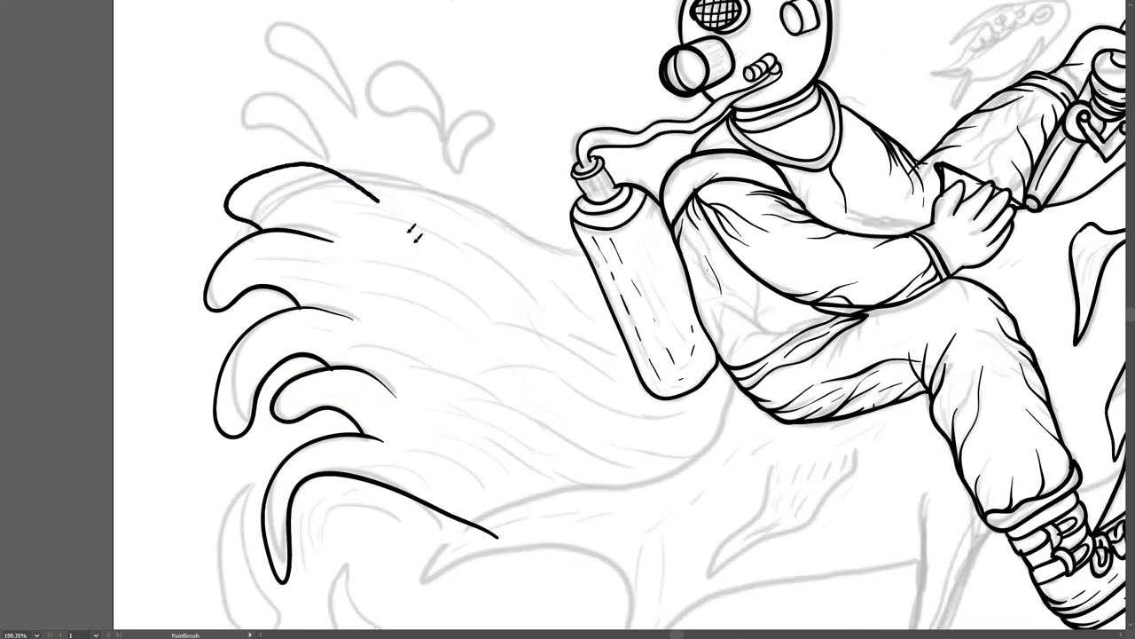
drag(335, 210, 301, 277)
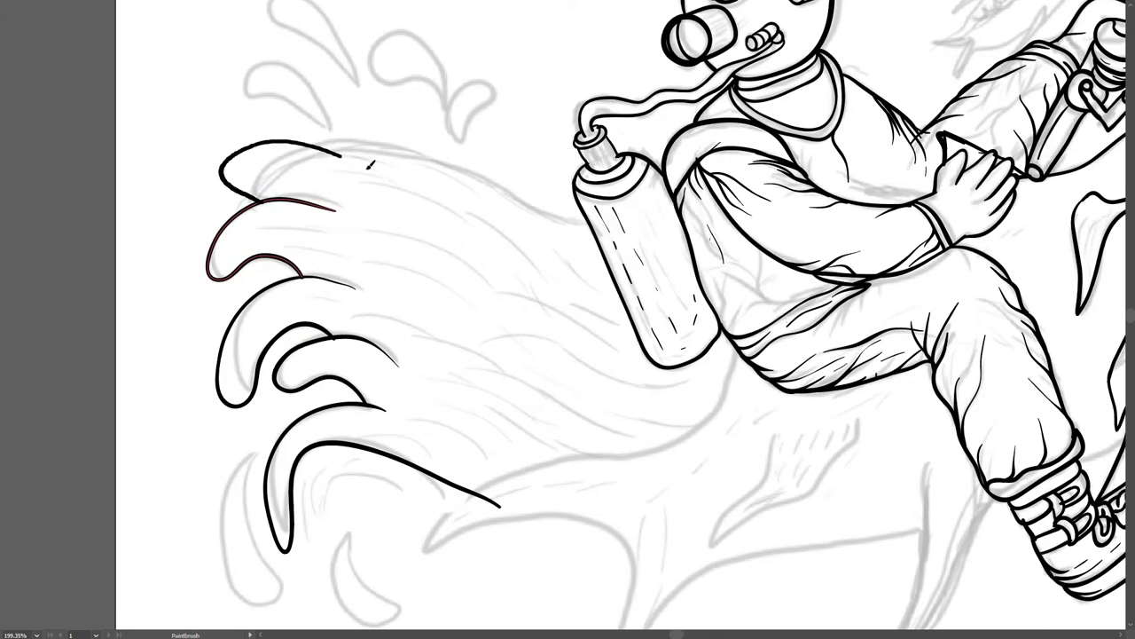
drag(590, 239, 286, 131)
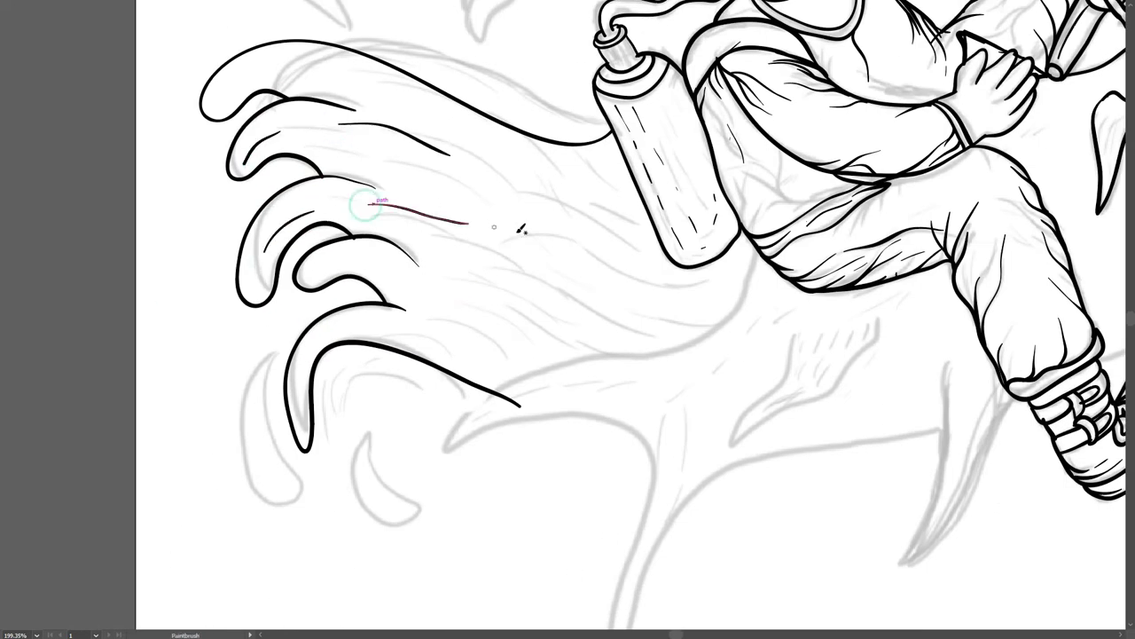
drag(445, 309, 556, 340)
Outline the lower tail fin to its tip and line its inside edge.
scroll(384, 131, down, 5)
scroll(609, 173, up, 4)
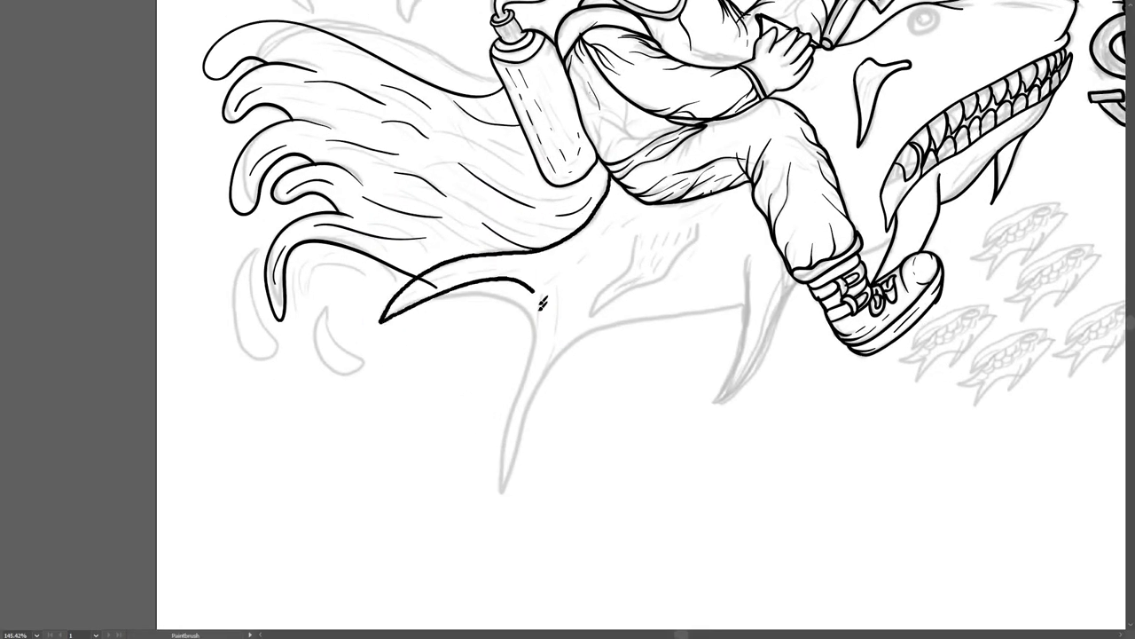
drag(780, 279, 687, 355)
drag(754, 301, 621, 487)
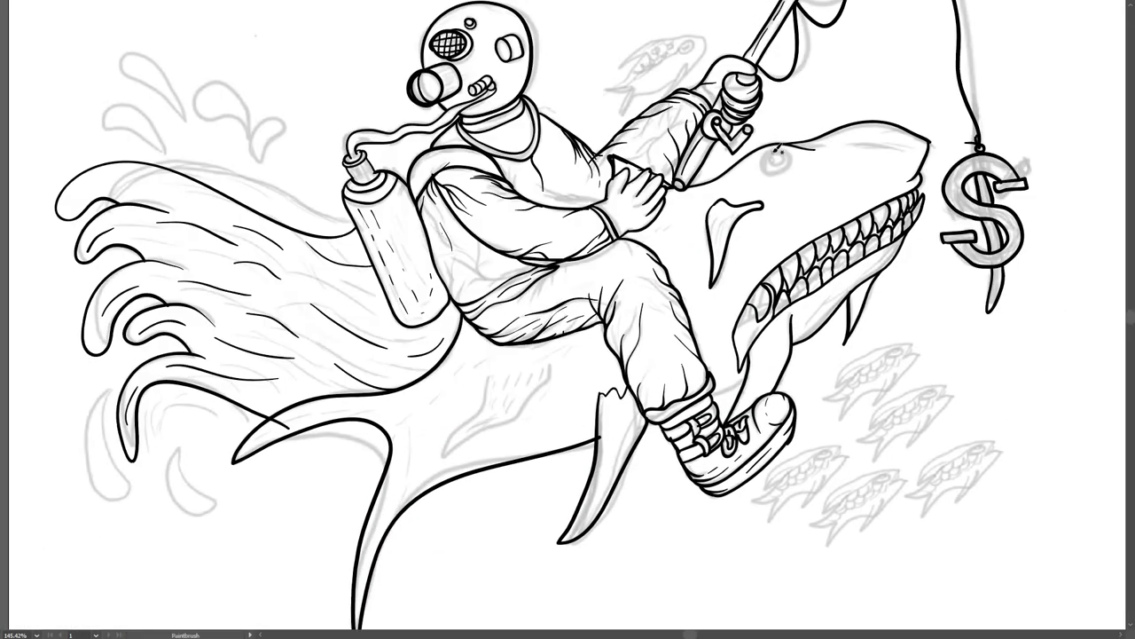
drag(851, 165, 797, 213)
drag(618, 407, 768, 304)
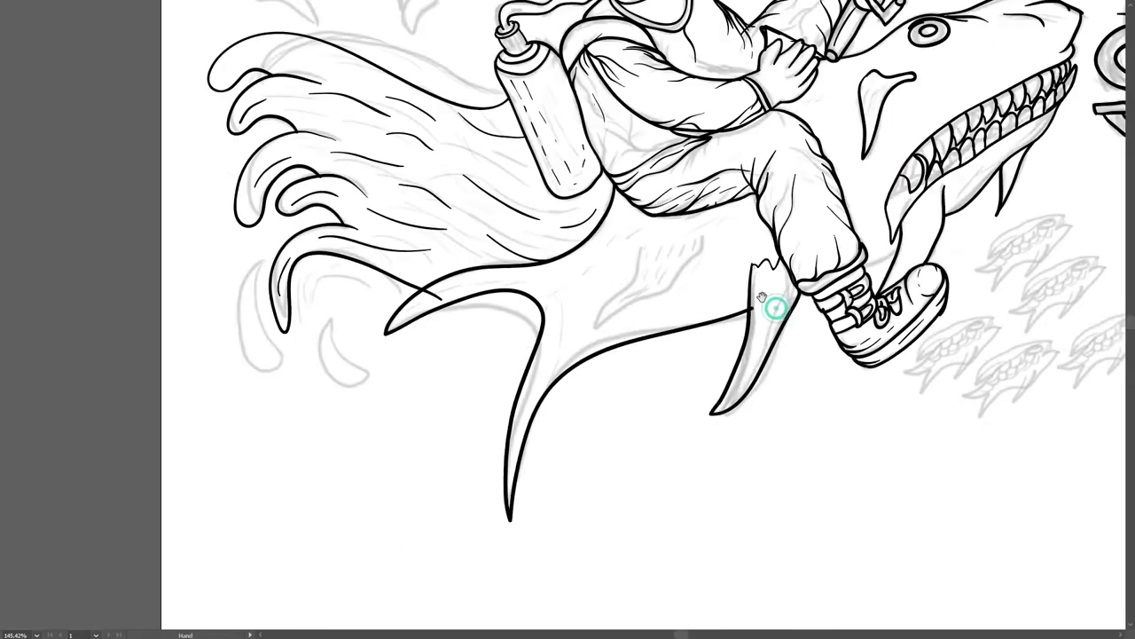
drag(763, 190, 638, 287)
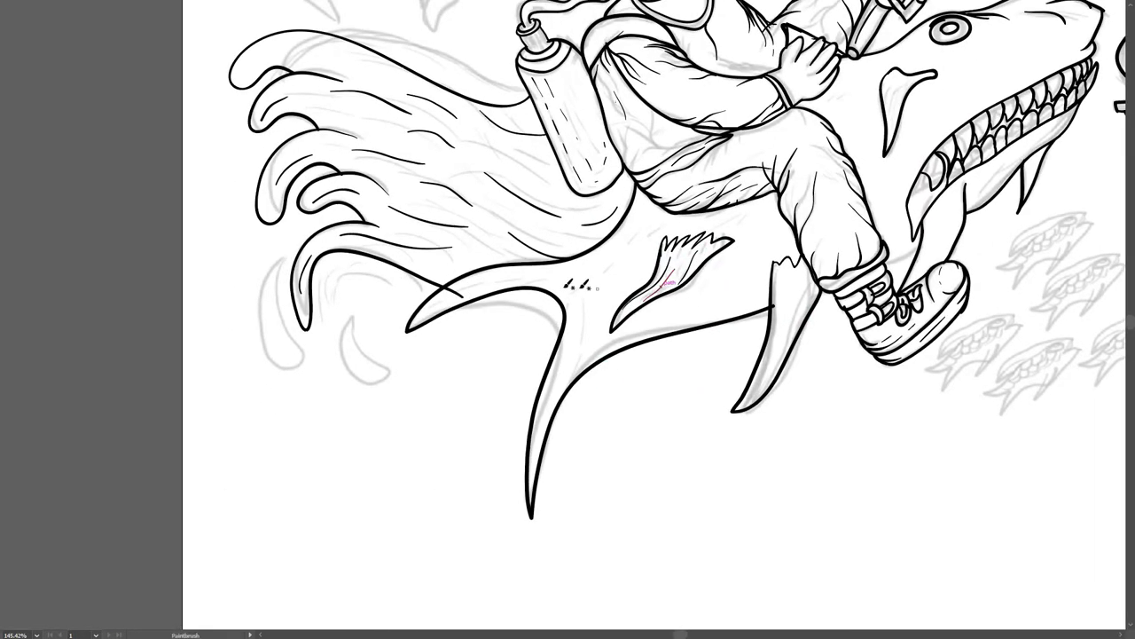
Ink three water drops beside the wave and two curved splash strokes.
scroll(725, 325, down, 5)
scroll(417, 373, up, 5)
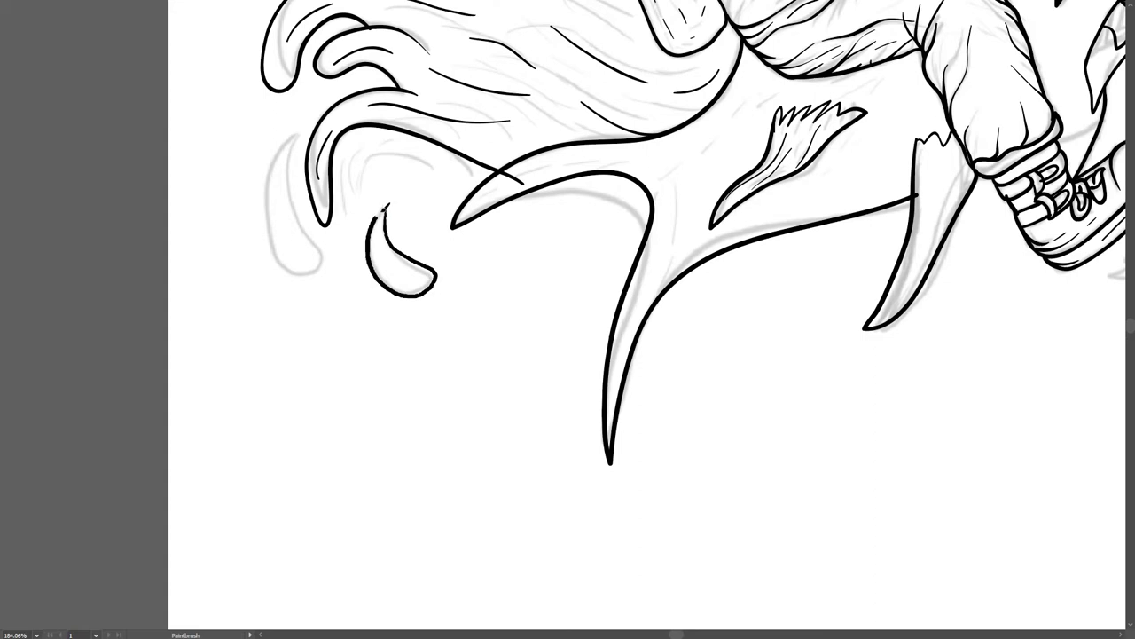
scroll(458, 272, up, 1)
drag(459, 271, 477, 338)
drag(443, 220, 377, 222)
drag(431, 253, 502, 284)
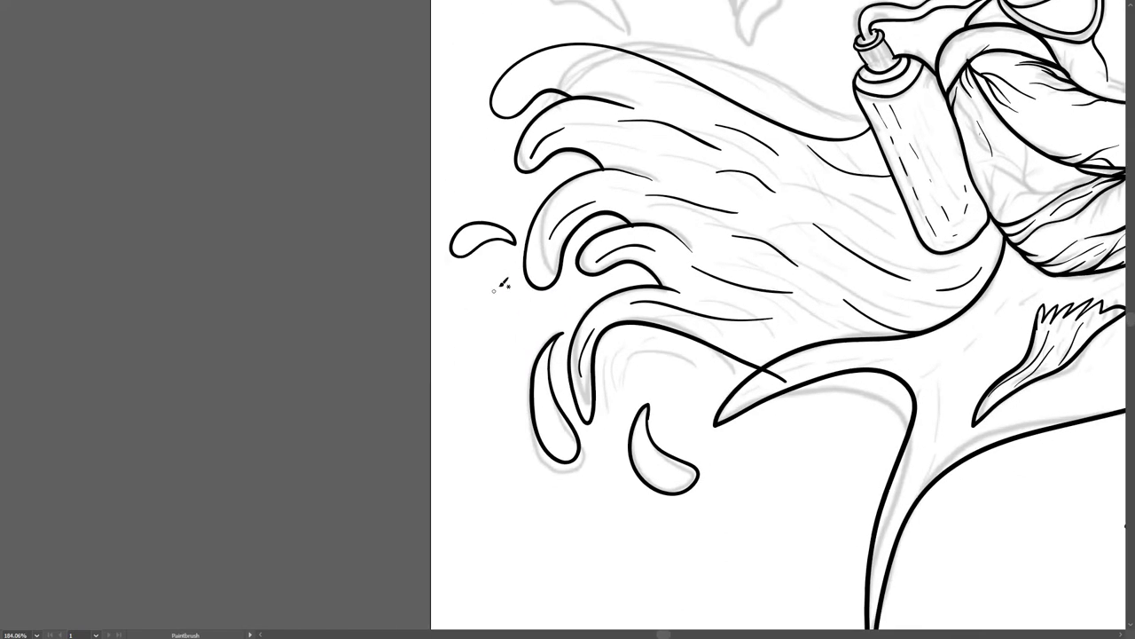
drag(455, 321, 444, 521)
drag(498, 252, 433, 199)
Ink six water drops flying above the wave.
drag(533, 355, 523, 434)
drag(594, 301, 514, 253)
drag(532, 355, 530, 386)
drag(617, 292, 483, 191)
drag(630, 238, 693, 173)
drag(592, 181, 576, 226)
Return to the Paintbrush with no fill and scroll over the diver's chest.
key(b)
scroll(617, 299, up, 3)
scroll(595, 295, down, 1)
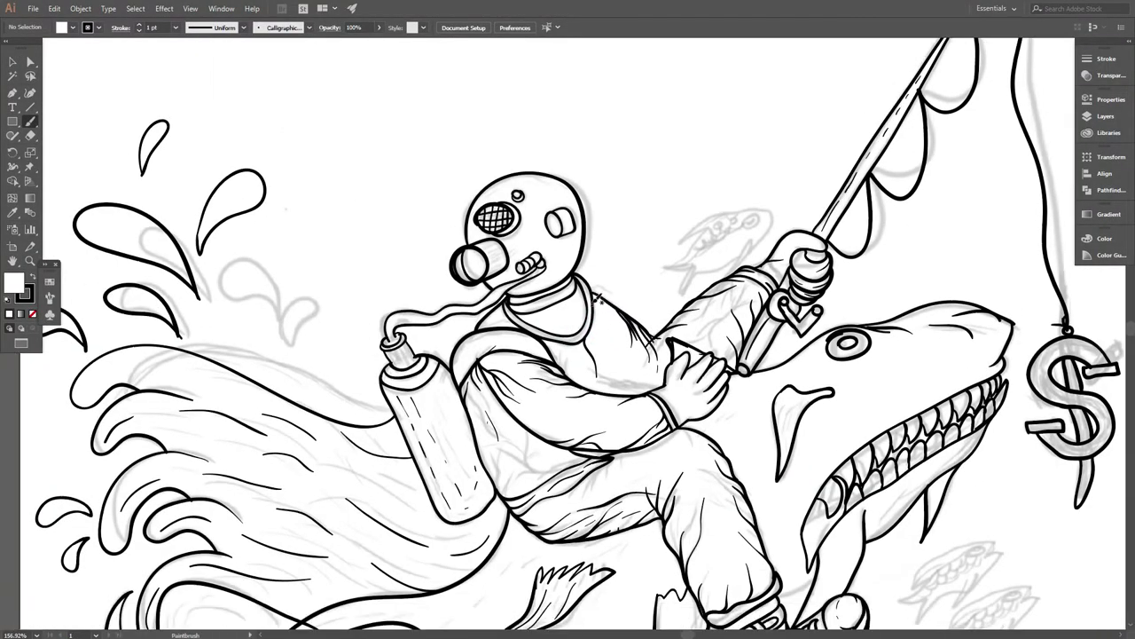
key(b)
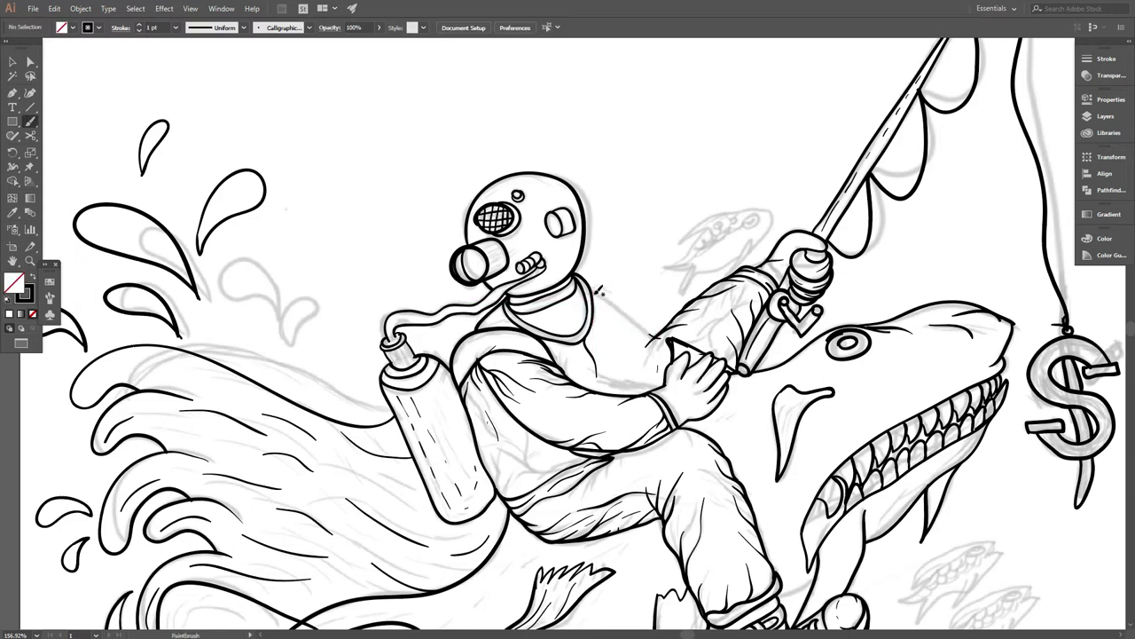
scroll(637, 336, down, 2)
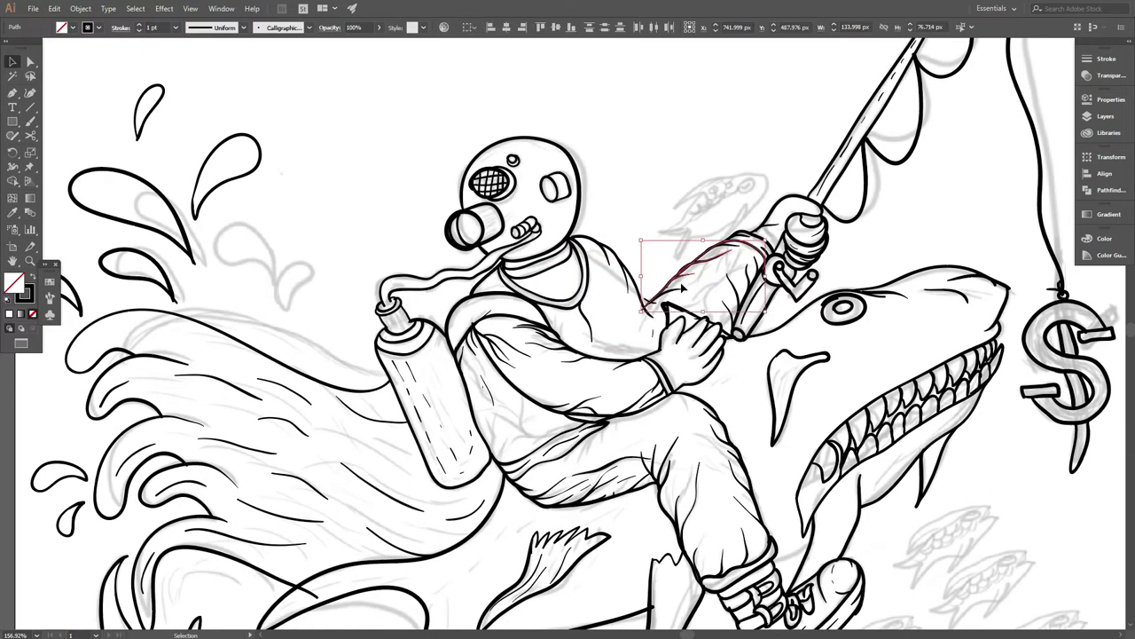
scroll(687, 282, down, 2)
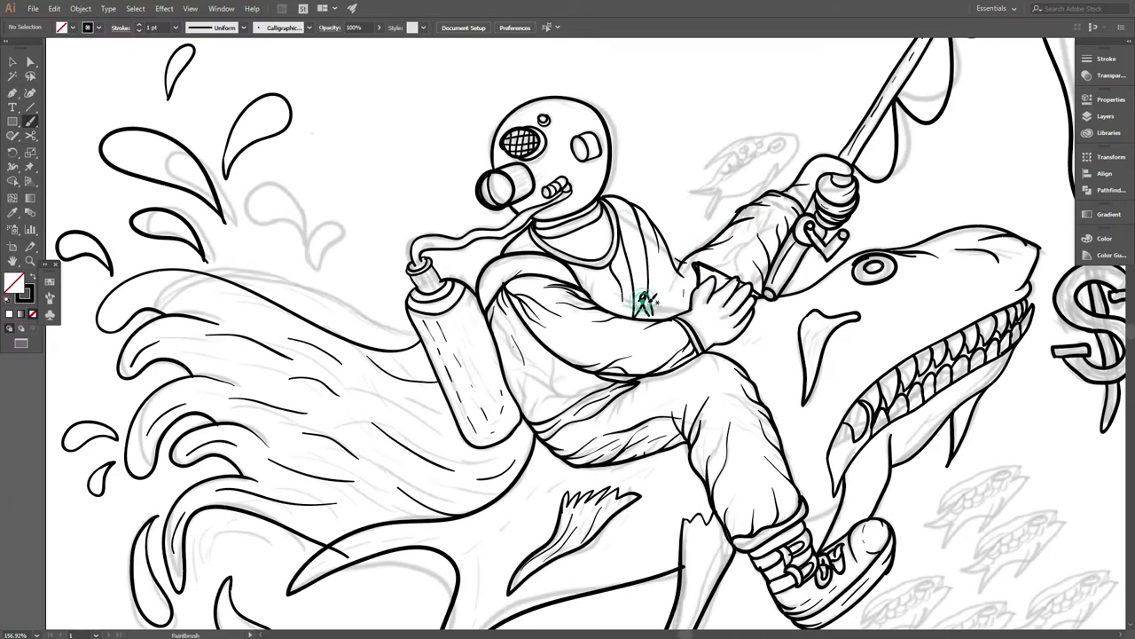
scroll(645, 303, down, 1)
scroll(687, 350, up, 4)
scroll(750, 345, up, 1)
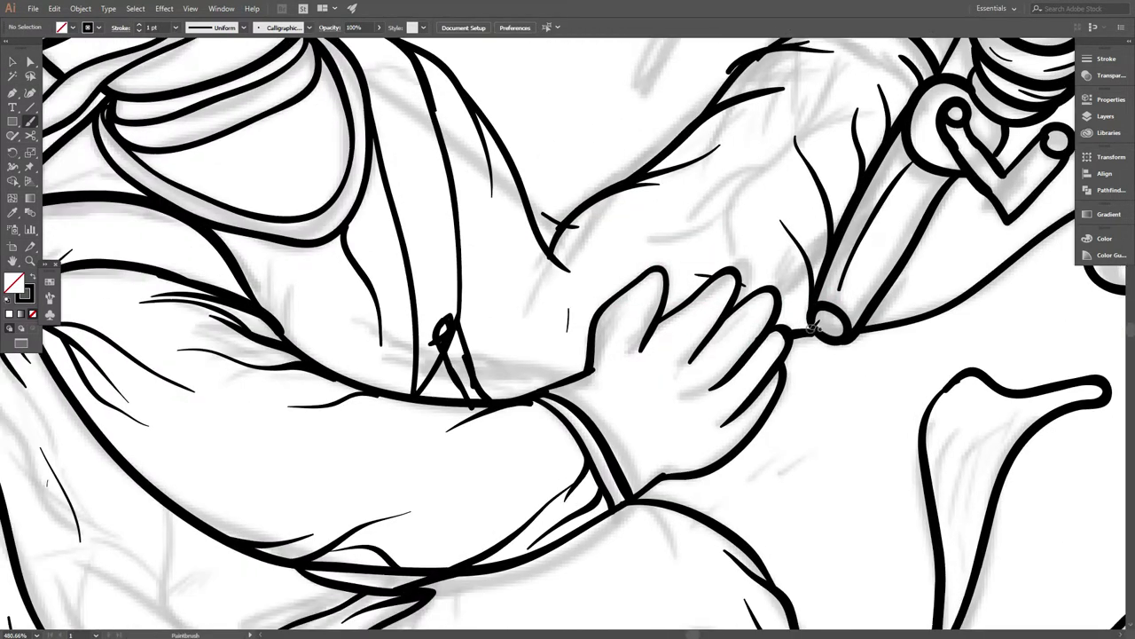
scroll(812, 328, down, 2)
scroll(710, 328, up, 1)
scroll(710, 324, up, 1)
Select the helmet's side window oval and move it beside the mouthpiece.
scroll(723, 345, down, 1)
scroll(621, 372, down, 2)
scroll(519, 400, down, 1)
scroll(554, 450, down, 2)
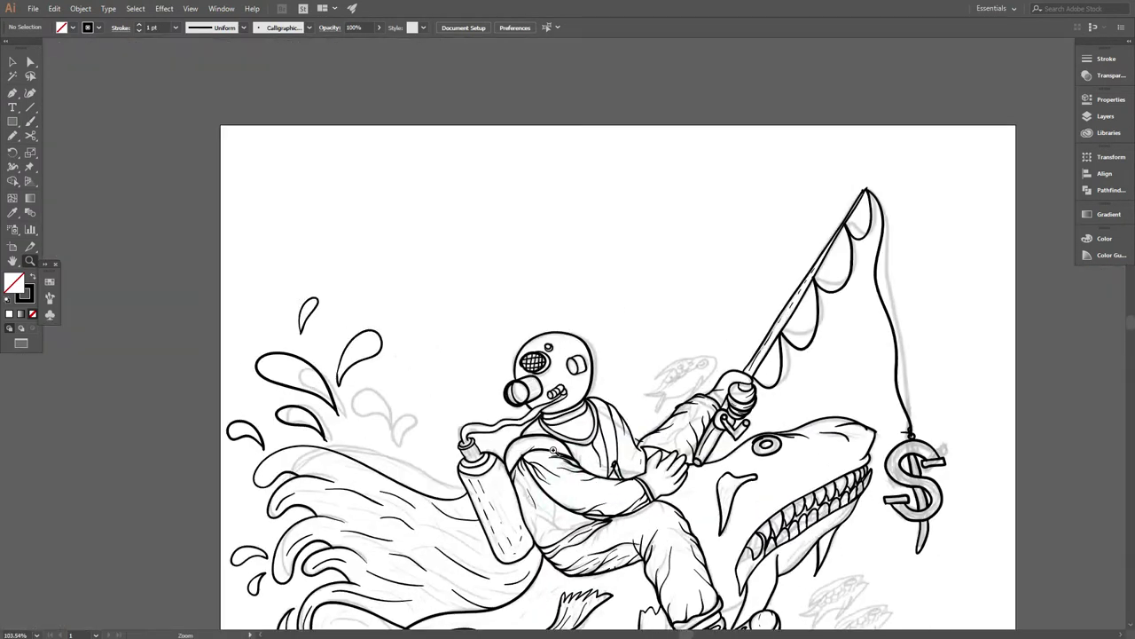
scroll(553, 450, up, 1)
scroll(567, 443, up, 1)
scroll(586, 443, up, 1)
scroll(602, 448, up, 1)
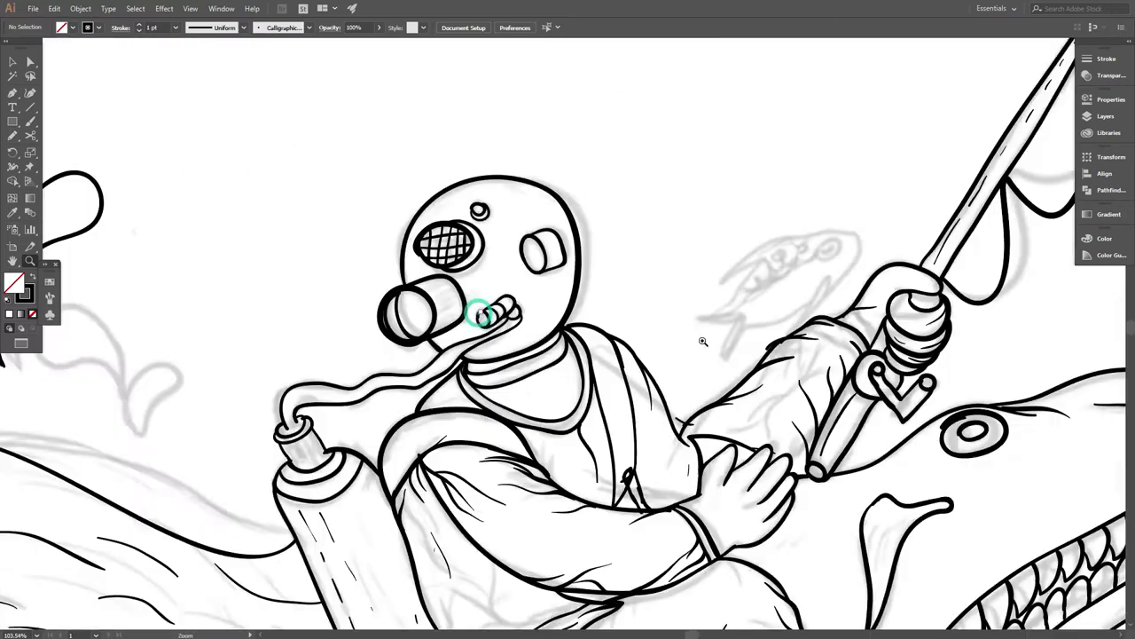
scroll(495, 261, up, 1)
click(577, 244)
drag(577, 253, 418, 350)
Bring the oval in front of the mouthpiece and deselect it.
right_click(476, 306)
click(373, 477)
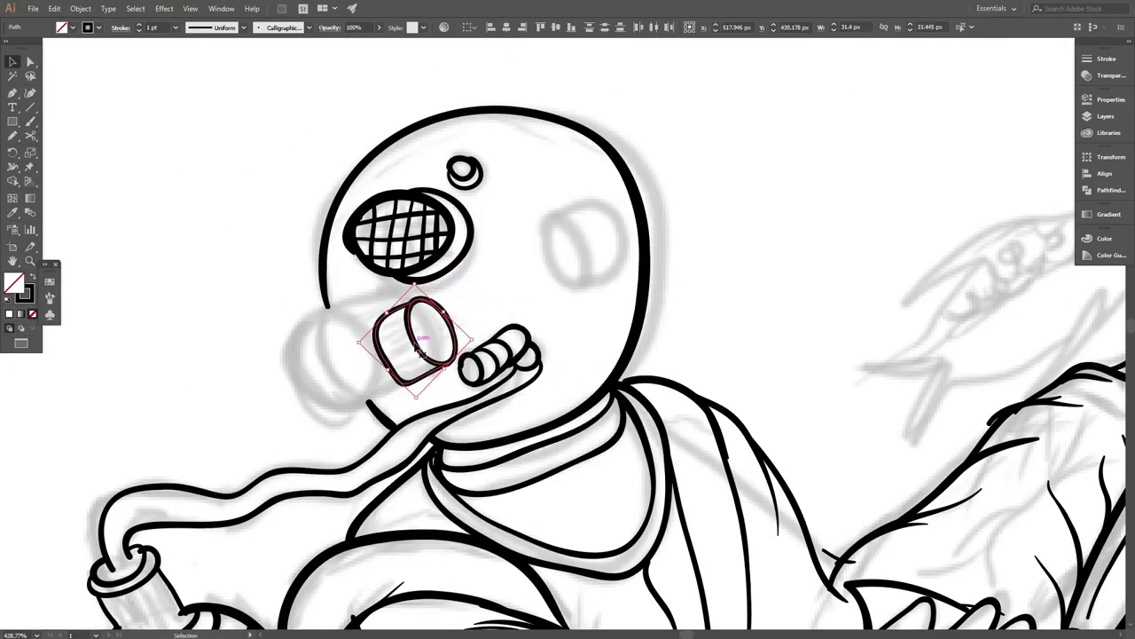
key(ctrl+shift+a)
Redraw the thick helmet outline and ink a line inside the side port window.
key(b)
scroll(361, 225, down, 1)
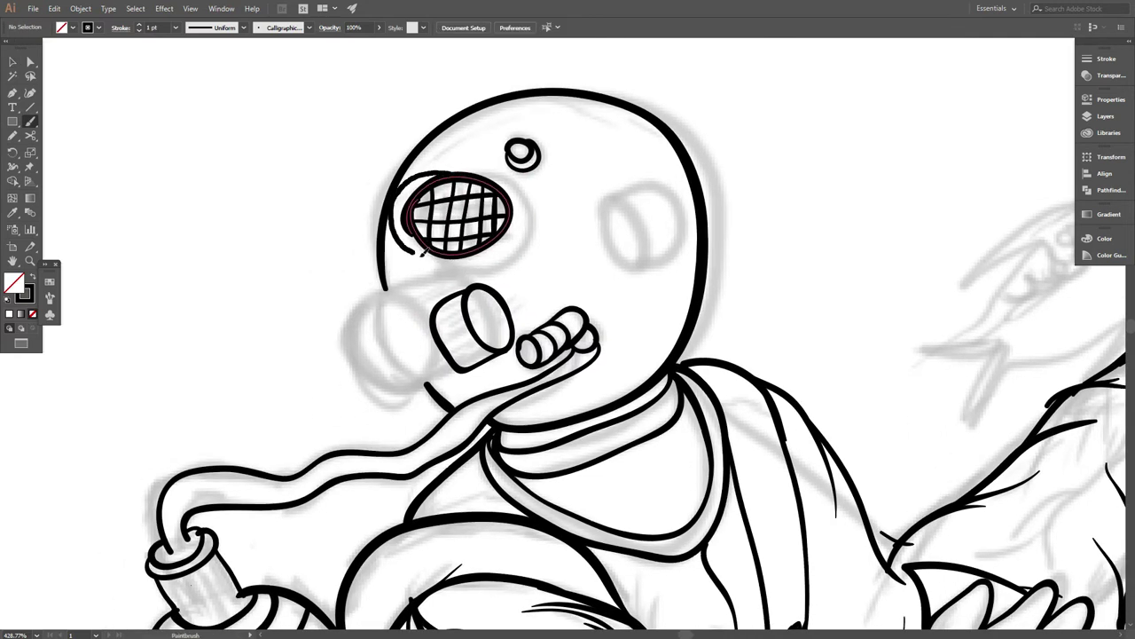
key(ctrl+z)
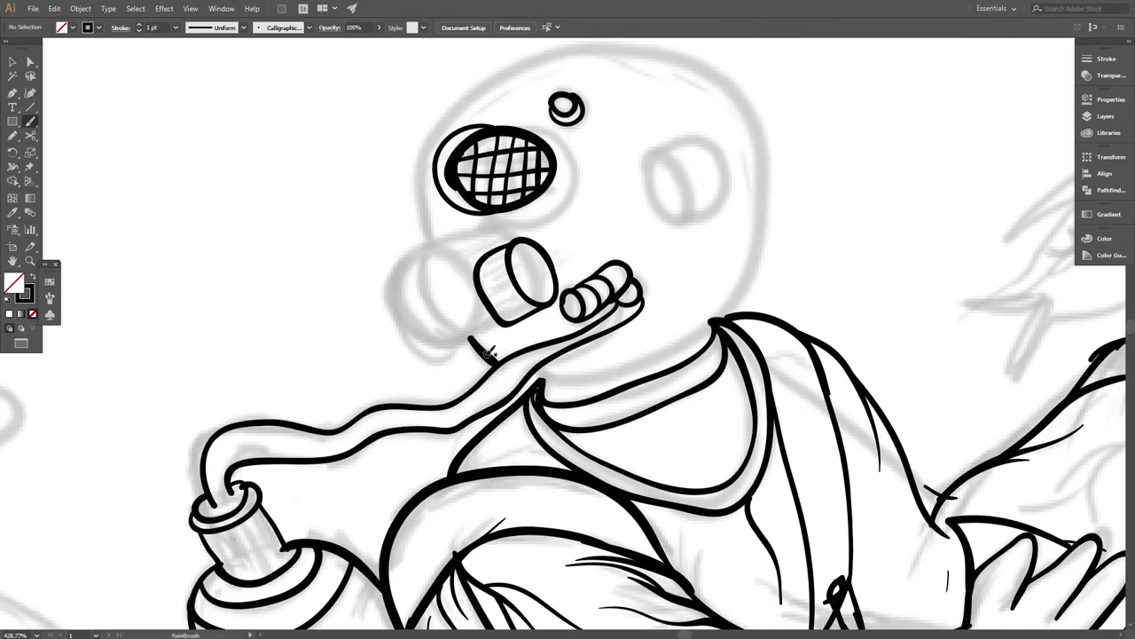
drag(486, 352, 729, 98)
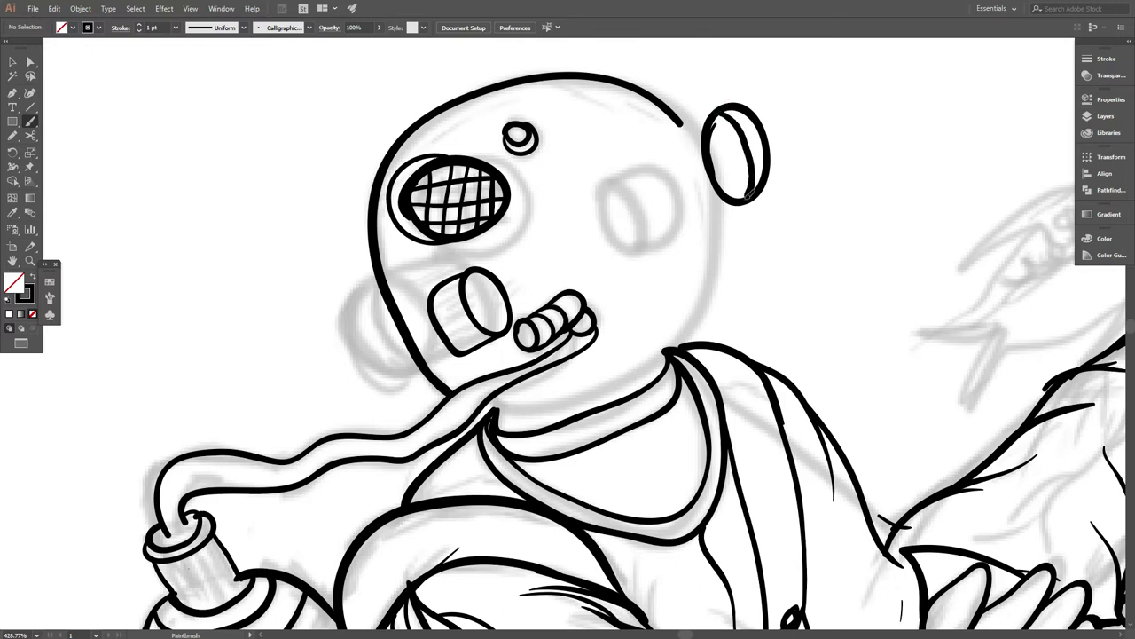
drag(747, 194, 729, 116)
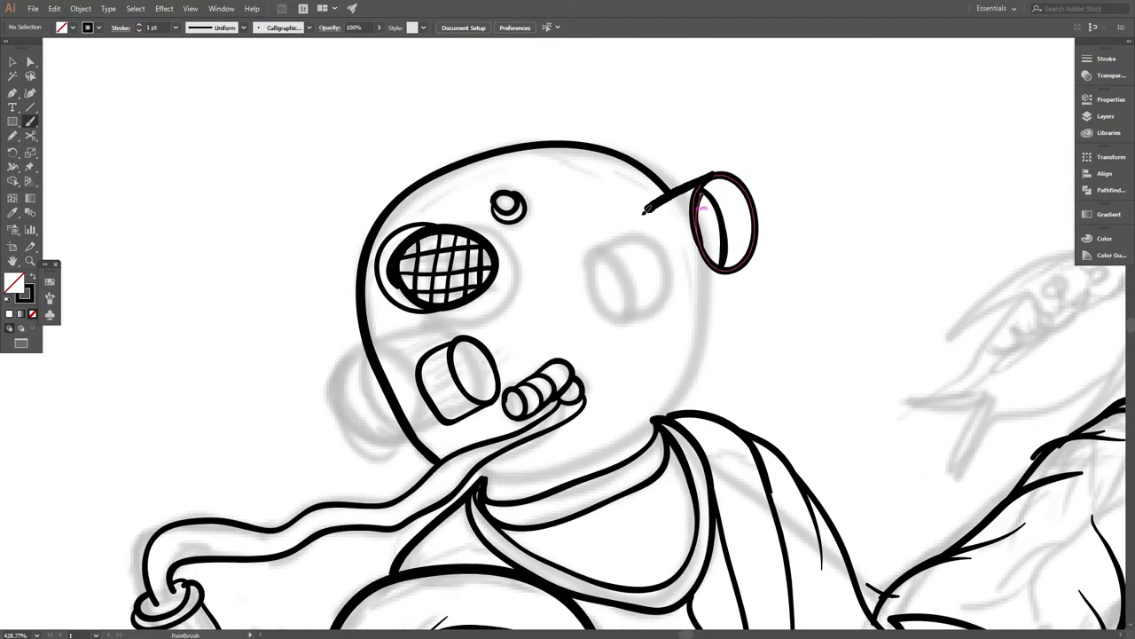
scroll(709, 295, down, 2)
scroll(432, 342, down, 2)
scroll(659, 325, up, 3)
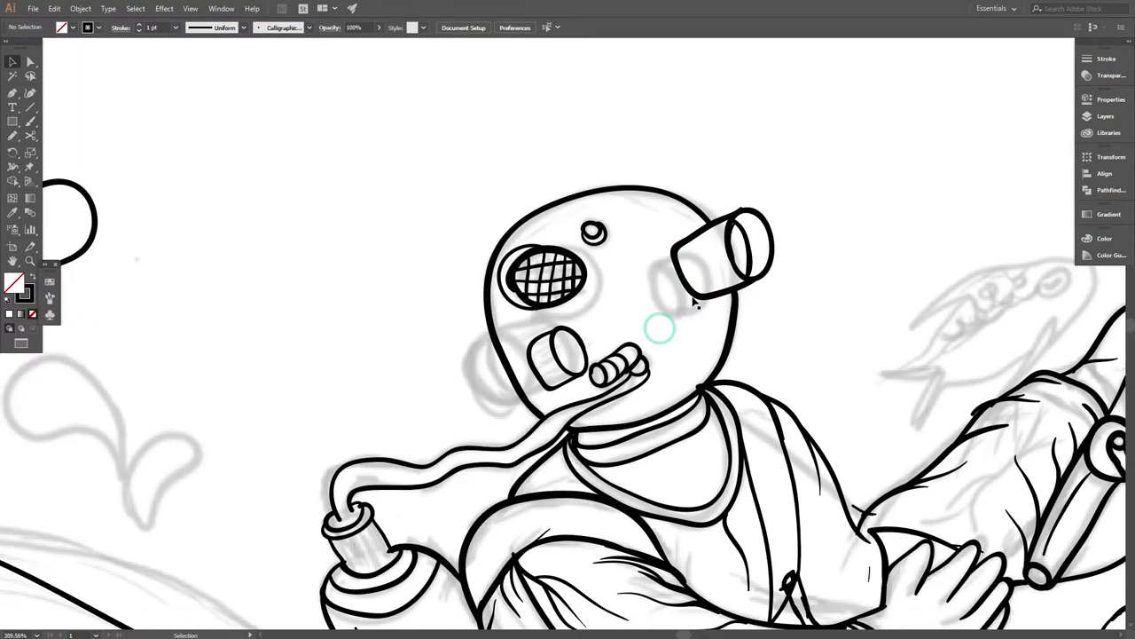
scroll(919, 268, up, 1)
scroll(736, 266, up, 1)
scroll(621, 266, down, 3)
scroll(649, 231, up, 1)
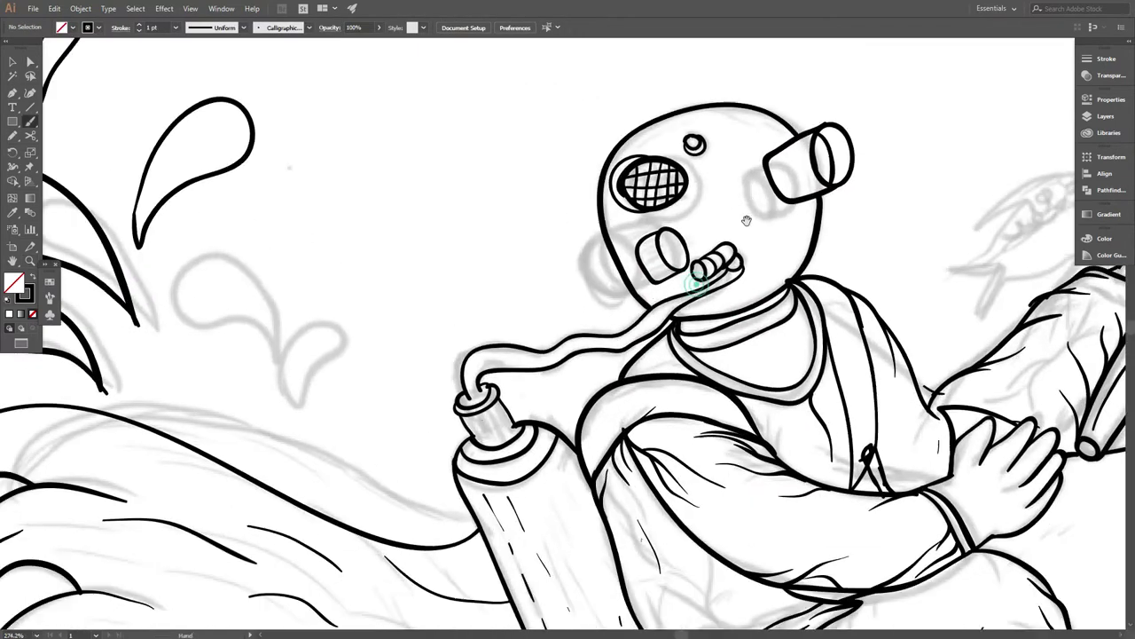
scroll(649, 231, up, 1)
Nudge an anchor on the helmet's faceplate outline to touch it up.
key(v)
click(649, 231)
key(ctrl+shift+a)
scroll(648, 232, up, 5)
key(b)
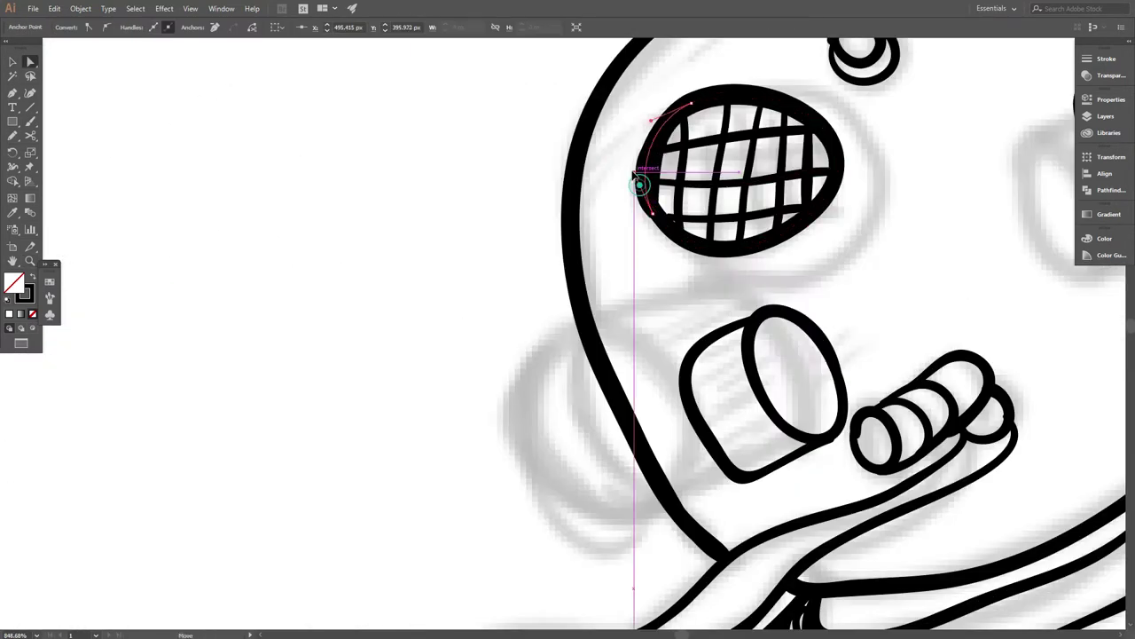
drag(642, 177, 572, 115)
scroll(776, 111, down, 6)
scroll(681, 183, up, 1)
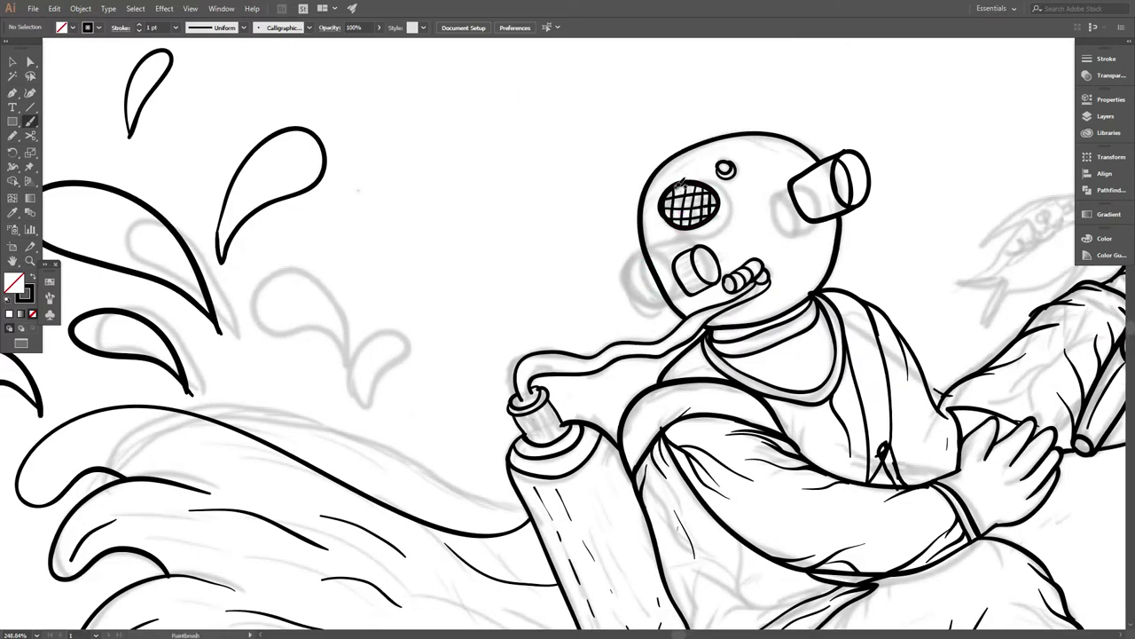
scroll(684, 232, down, 4)
scroll(578, 172, up, 5)
key(a)
scroll(599, 239, up, 1)
scroll(599, 239, down, 4)
scroll(647, 307, up, 4)
Ink the small fish's belly line and a narrow fin with the Paintbrush.
key(b)
scroll(541, 264, up, 1)
drag(541, 264, 473, 303)
mouse_move(454, 298)
mouse_down()
mouse_move(601, 290)
mouse_move(668, 261)
mouse_up()
mouse_move(668, 261)
mouse_down()
mouse_move(625, 294)
mouse_move(709, 180)
mouse_up()
drag(709, 180, 701, 217)
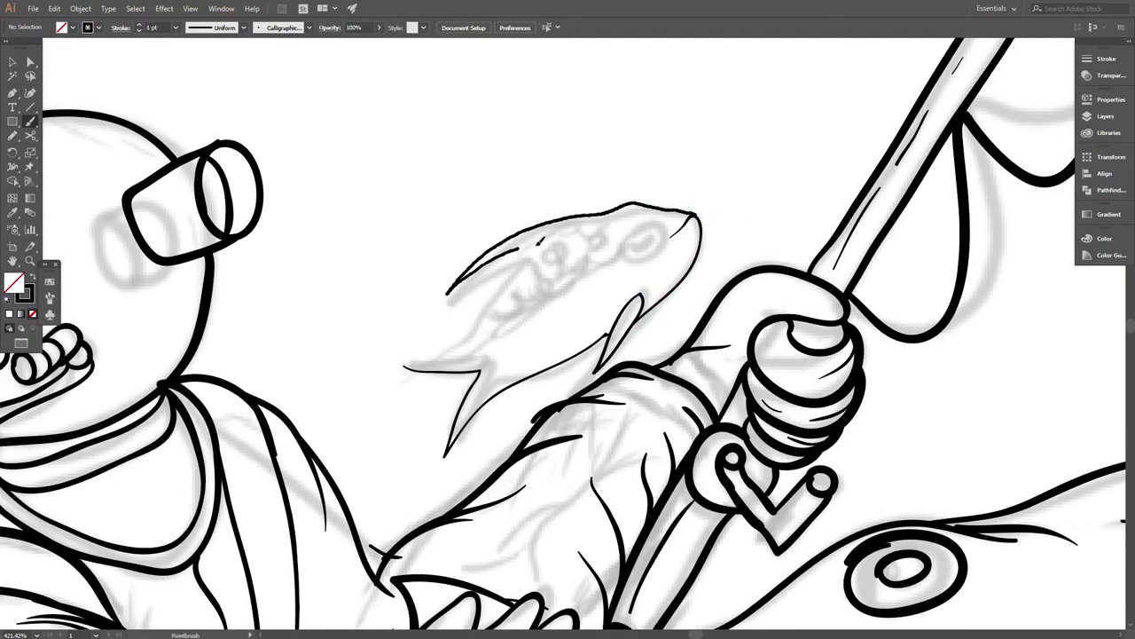
Redo the fish's back contour, then add its eye and head detail.
key(ctrl+z)
drag(411, 365, 401, 376)
drag(495, 262, 669, 221)
drag(568, 372, 584, 359)
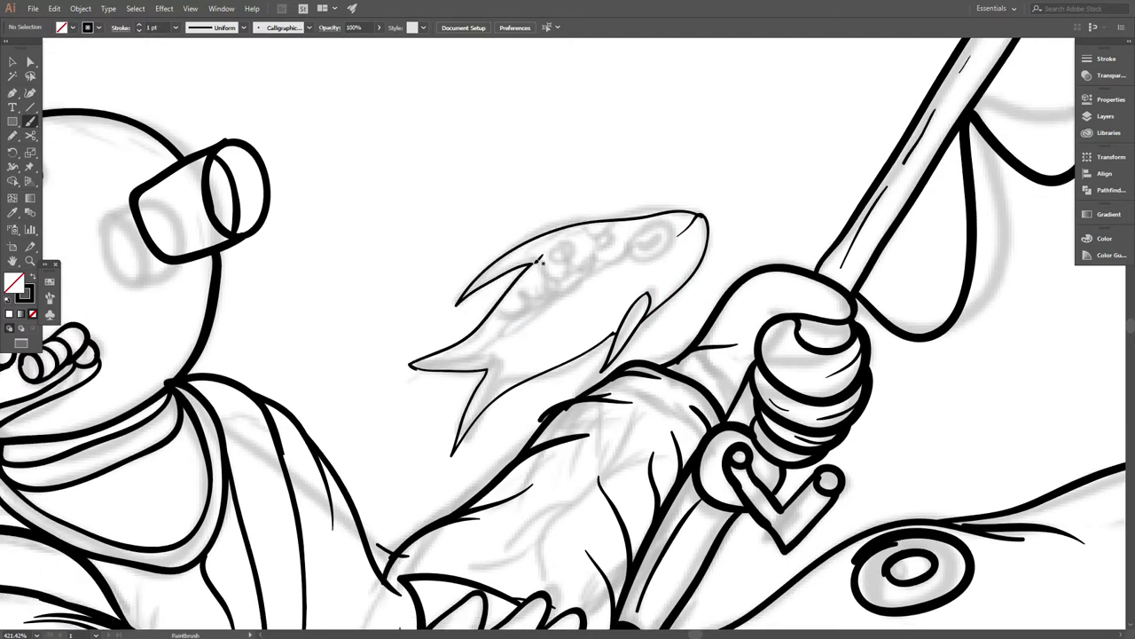
drag(510, 305, 520, 314)
drag(550, 355, 566, 342)
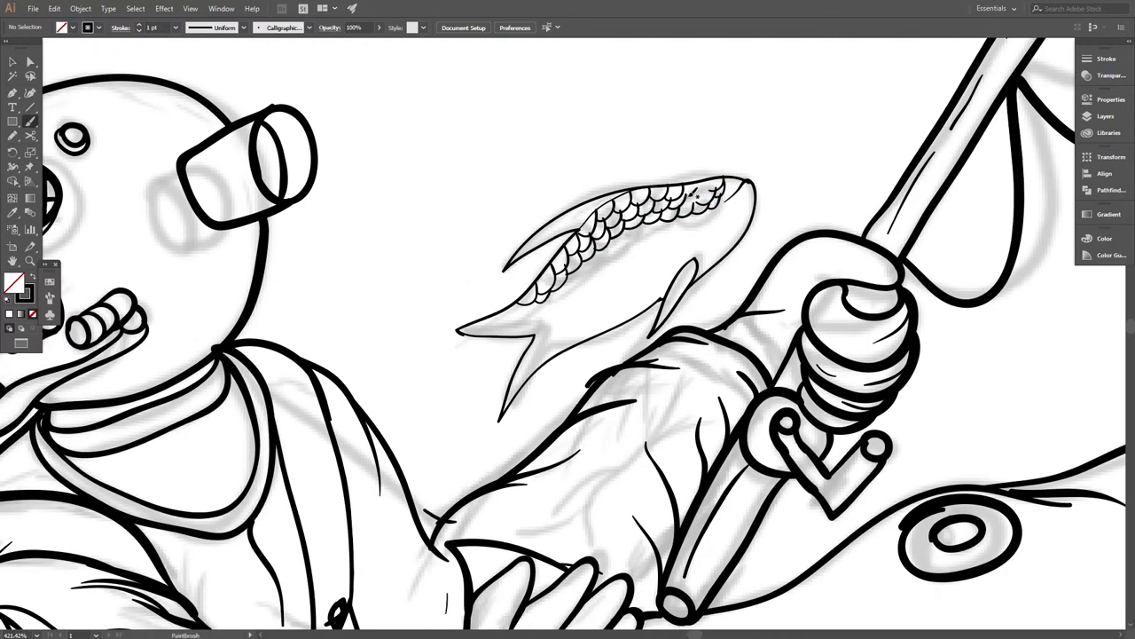
click(722, 211)
click(722, 211)
alt+click(621, 248)
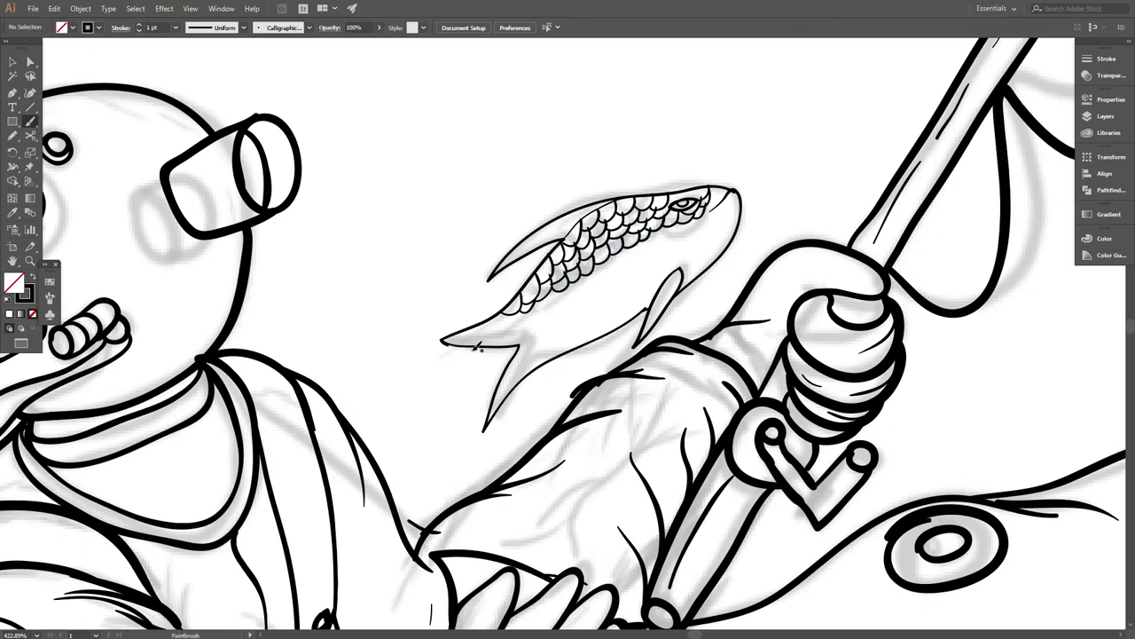
scroll(477, 347, up, 3)
scroll(738, 343, down, 5)
scroll(700, 327, down, 5)
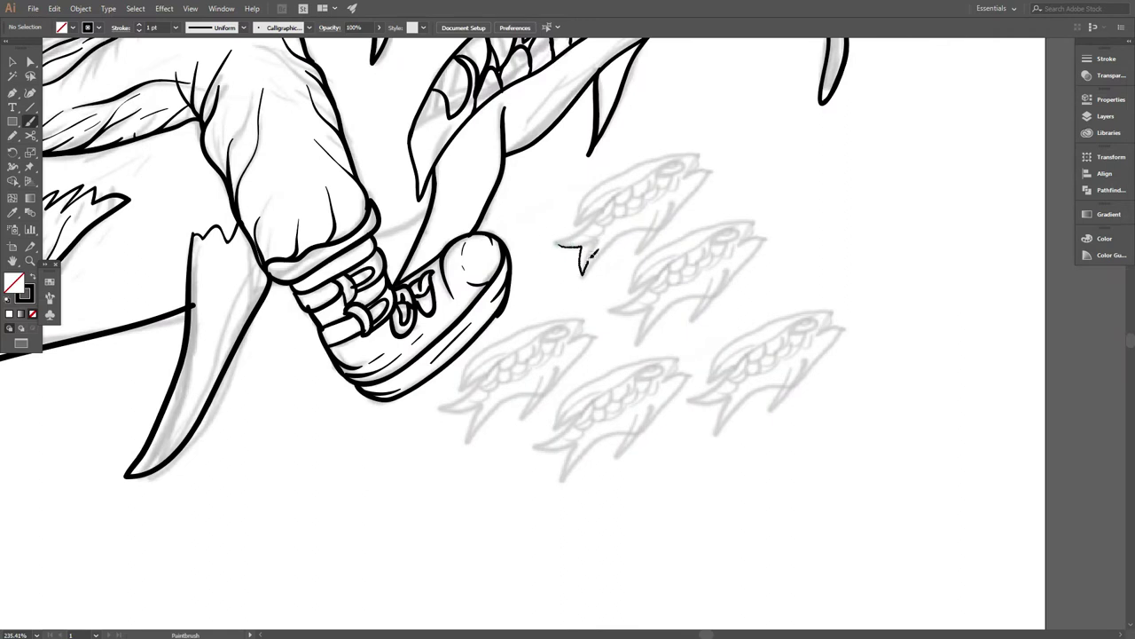
Ink scalloped scales and an eye along the first fish's side.
key(v)
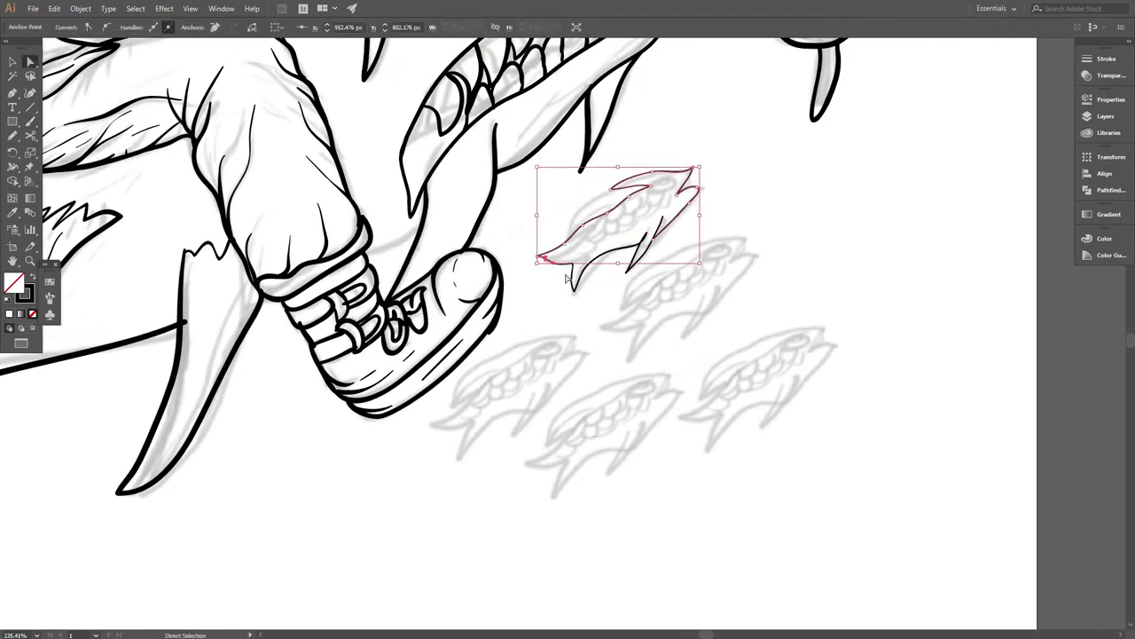
scroll(578, 263, up, 3)
scroll(631, 282, down, 2)
key(b)
scroll(609, 266, up, 10)
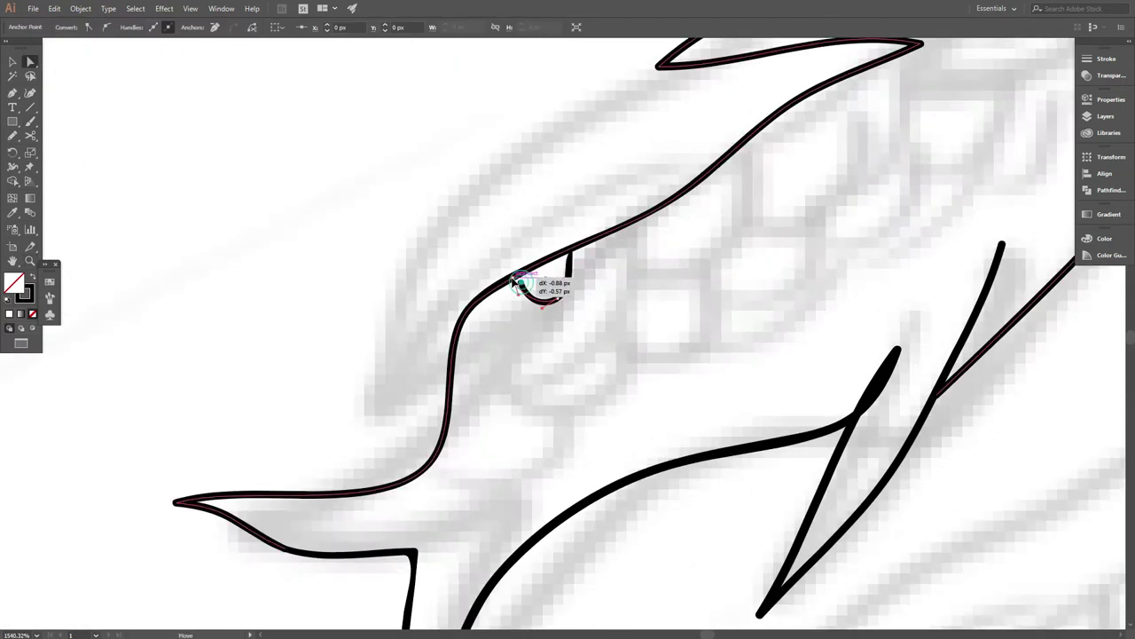
drag(520, 287, 577, 222)
drag(337, 337, 501, 283)
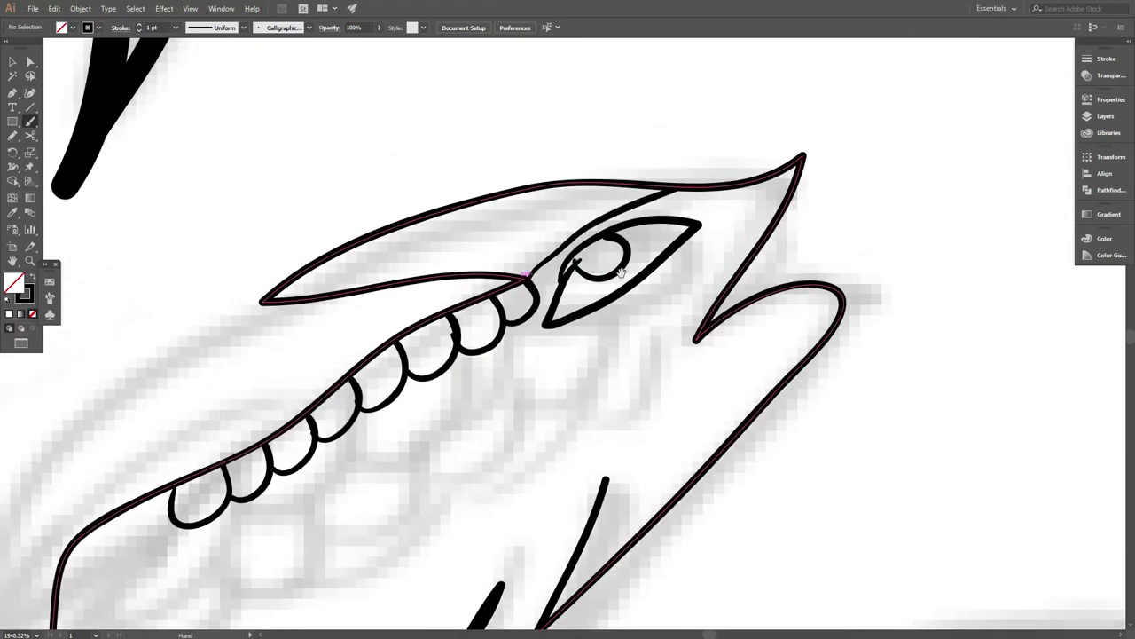
drag(378, 317, 414, 344)
scroll(635, 204, down, 1)
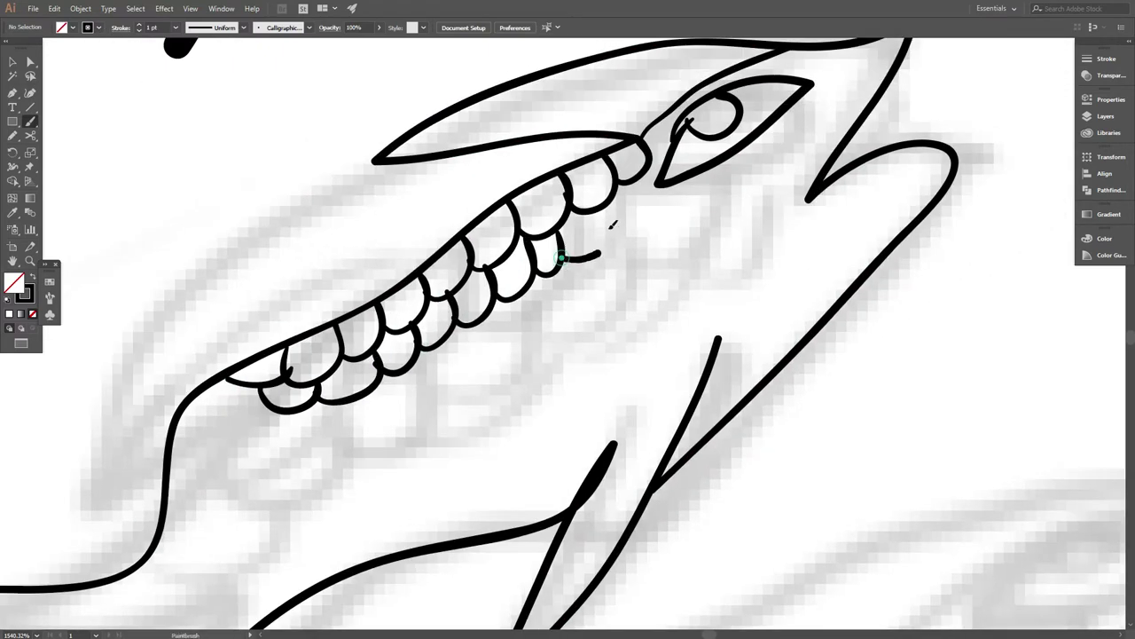
scroll(533, 266, up, 1)
drag(518, 232, 488, 284)
scroll(706, 197, down, 2)
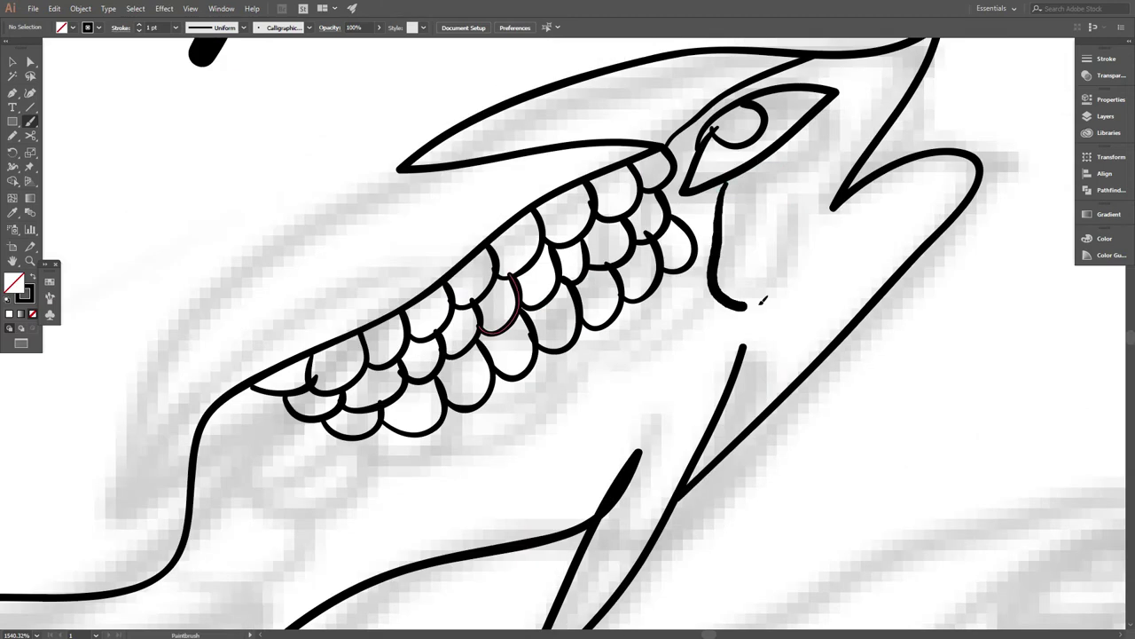
Select the fish's belly contour and draw the fish's mouth.
key(v)
click(541, 206)
scroll(541, 206, down, 2)
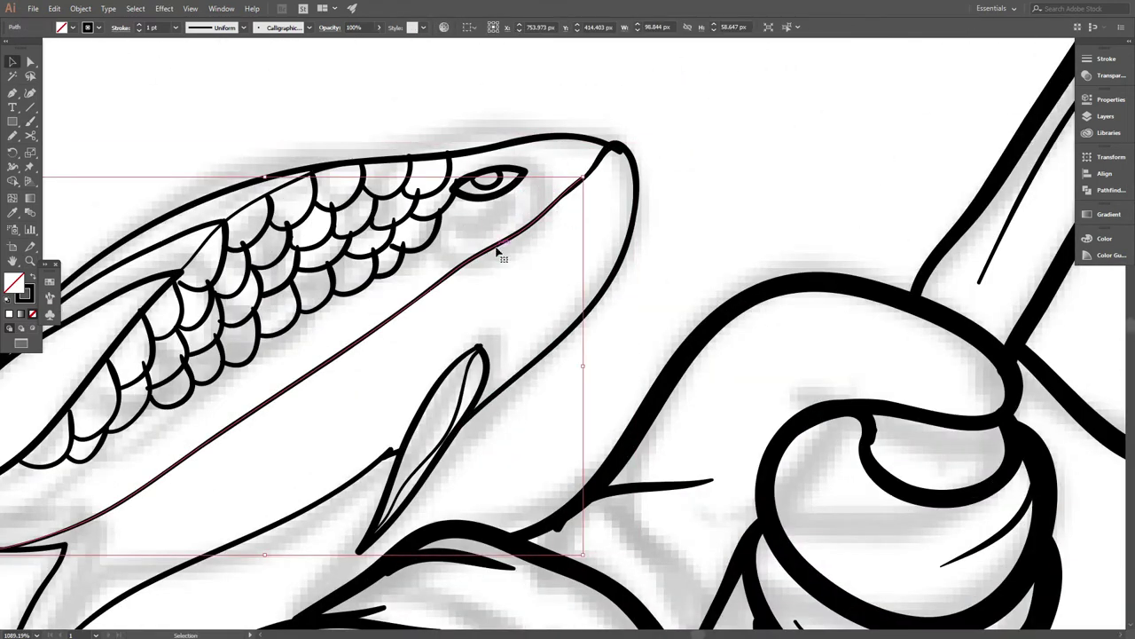
scroll(500, 254, up, 2)
key(b)
scroll(641, 221, down, 3)
scroll(532, 222, up, 4)
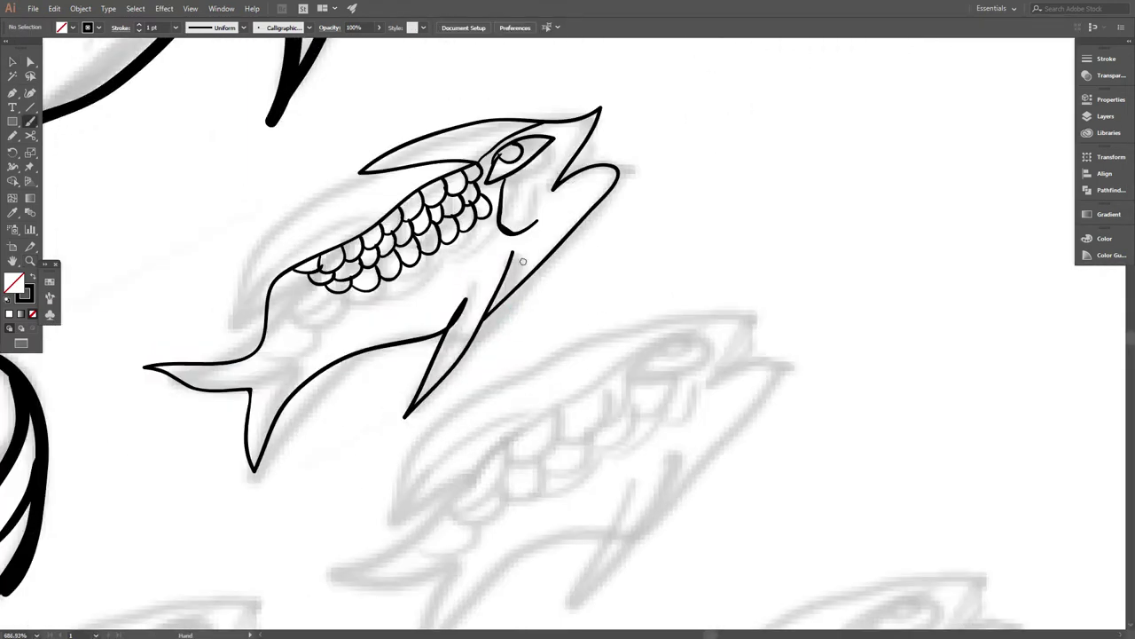
drag(495, 203, 532, 218)
scroll(559, 168, down, 1)
scroll(559, 169, down, 2)
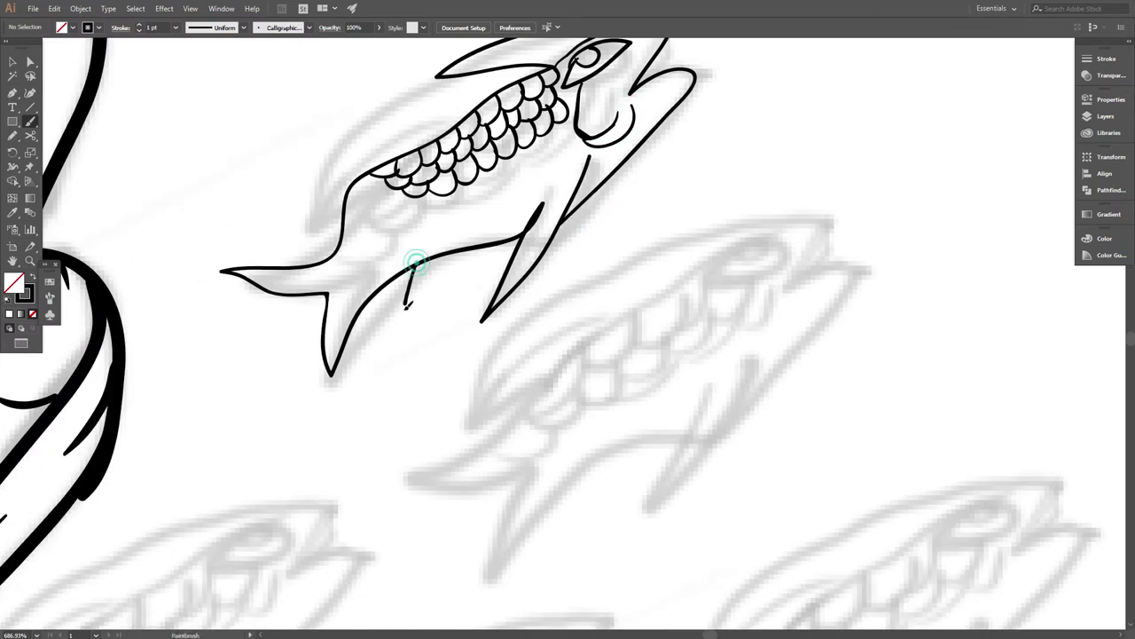
scroll(410, 261, down, 3)
mouse_move(450, 324)
mouse_down()
mouse_move(462, 312)
mouse_move(454, 301)
mouse_up()
Outline a second, rounder fish with its eye and fin stripe lines.
drag(499, 220, 632, 196)
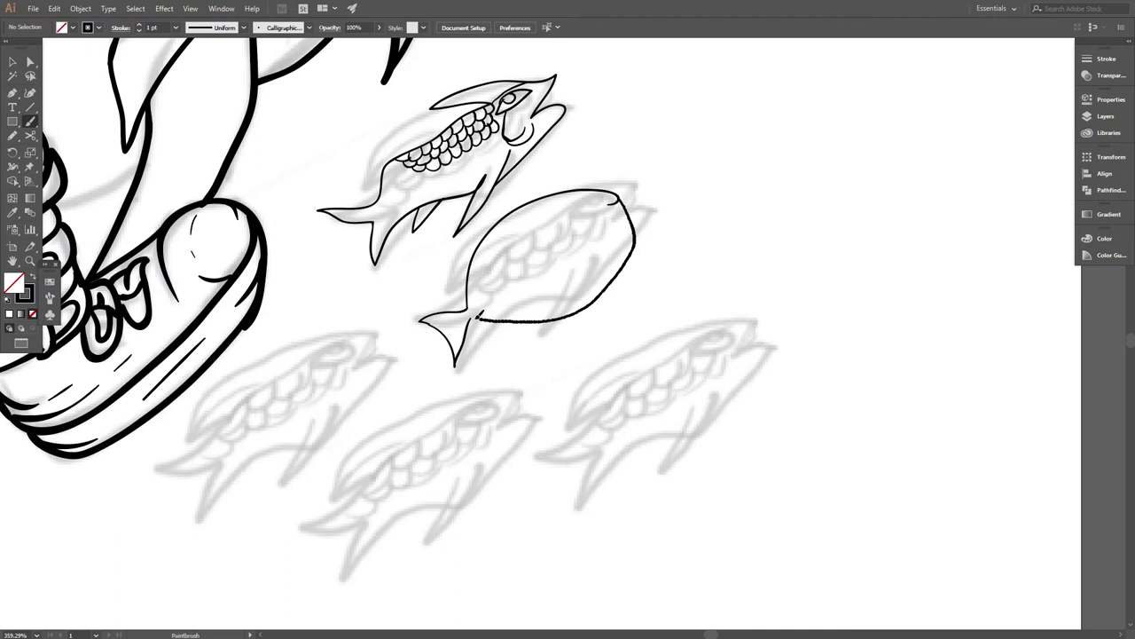
scroll(497, 282, up, 3)
scroll(540, 261, up, 3)
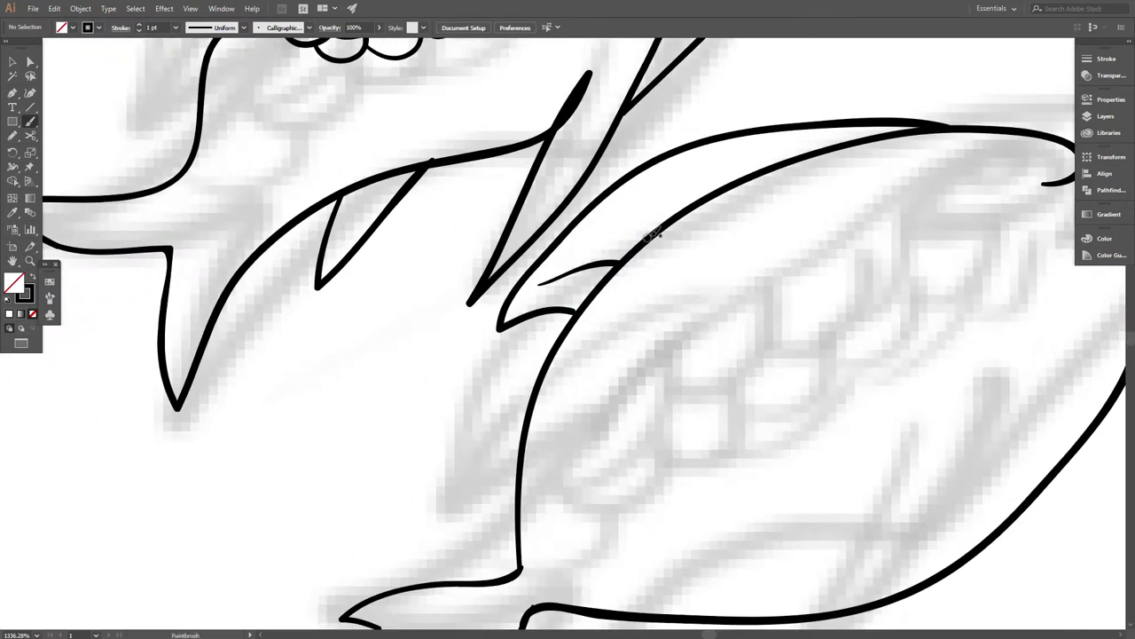
scroll(691, 184, right, 5)
drag(727, 175, 739, 203)
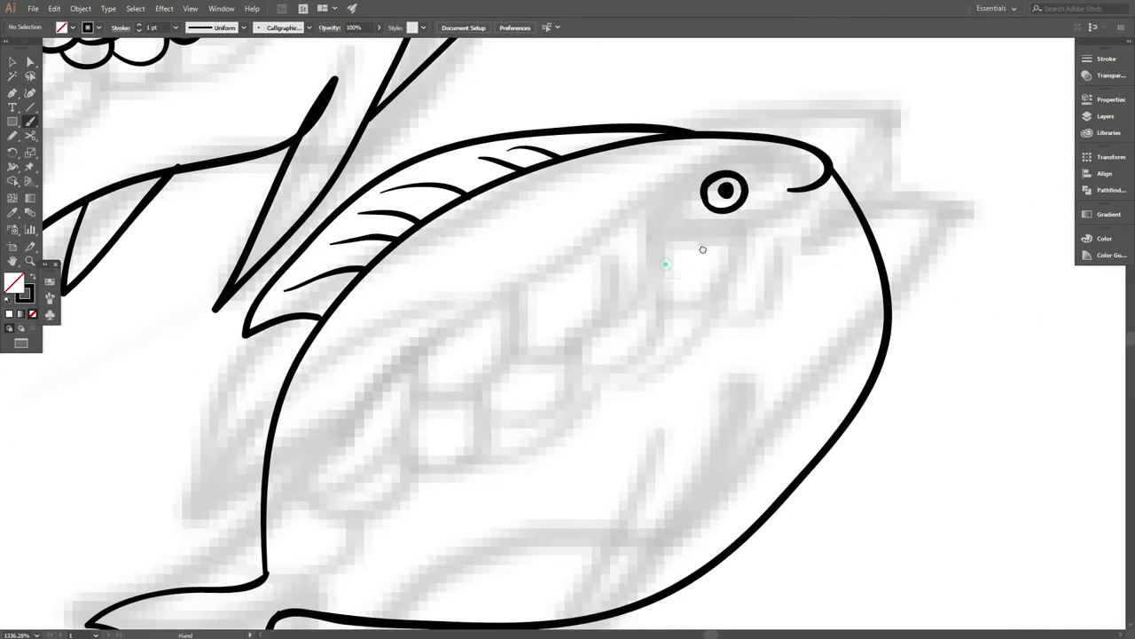
drag(702, 249, 741, 232)
drag(386, 286, 397, 295)
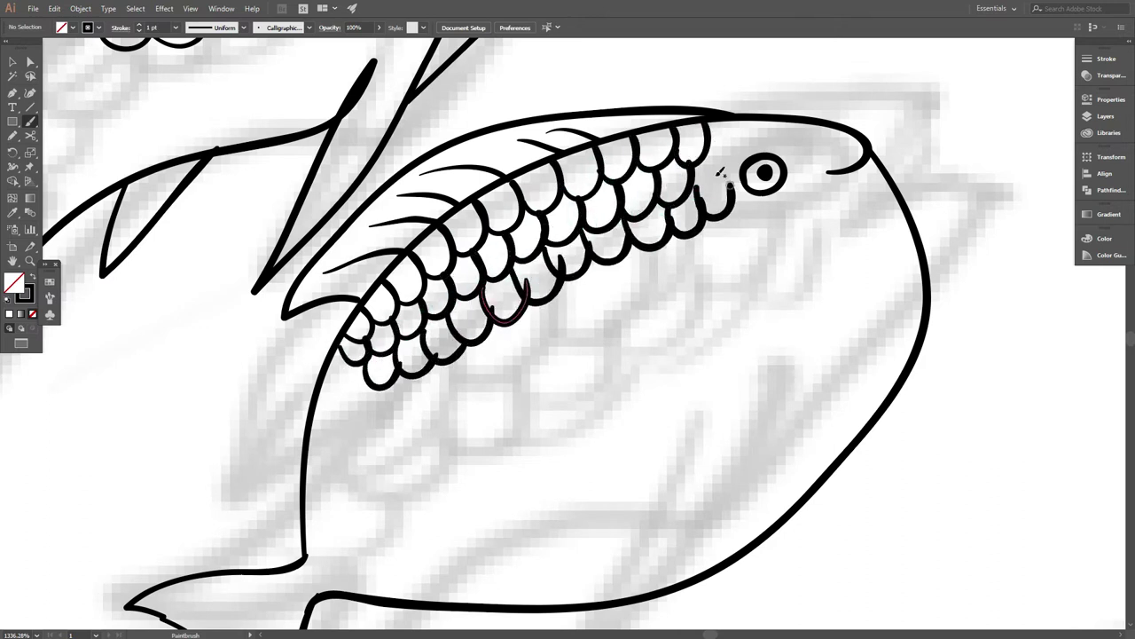
Fill the second fish's body with rows of scales.
drag(720, 173, 798, 102)
drag(513, 330, 543, 283)
scroll(761, 176, down, 3)
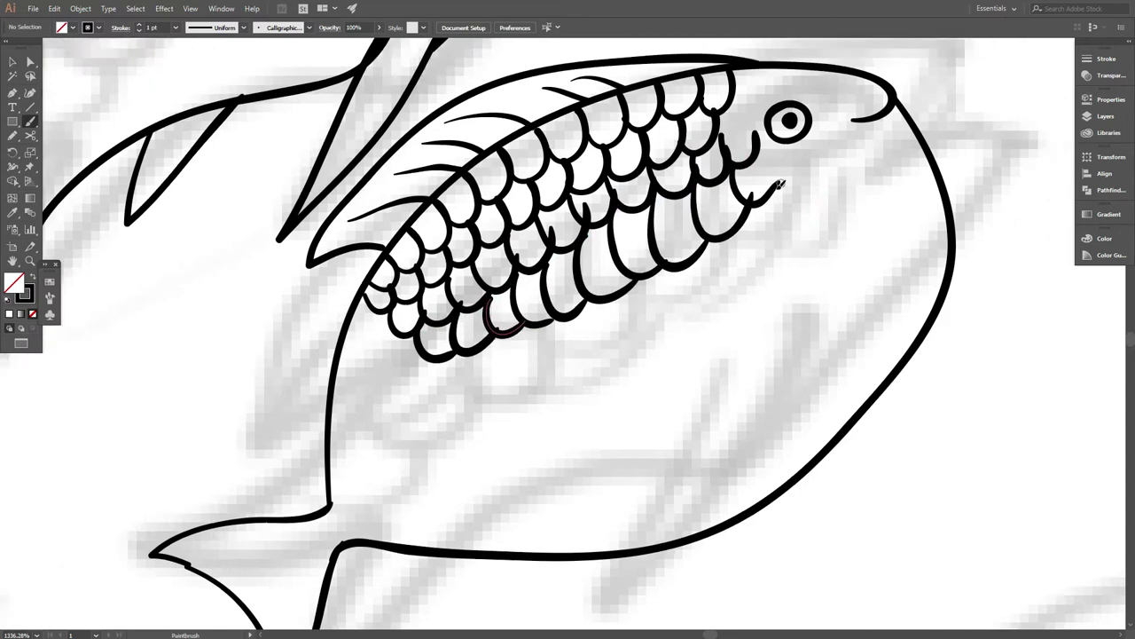
drag(878, 186, 763, 283)
scroll(761, 222, down, 3)
scroll(650, 349, down, 3)
scroll(650, 348, up, 5)
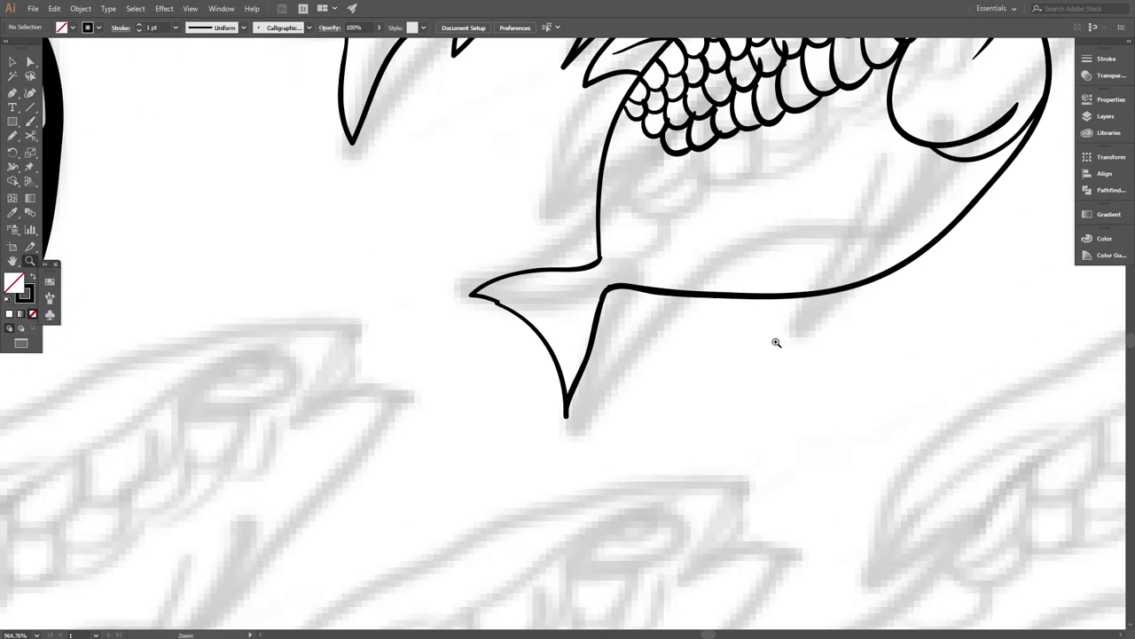
key(b)
scroll(525, 217, up, 2)
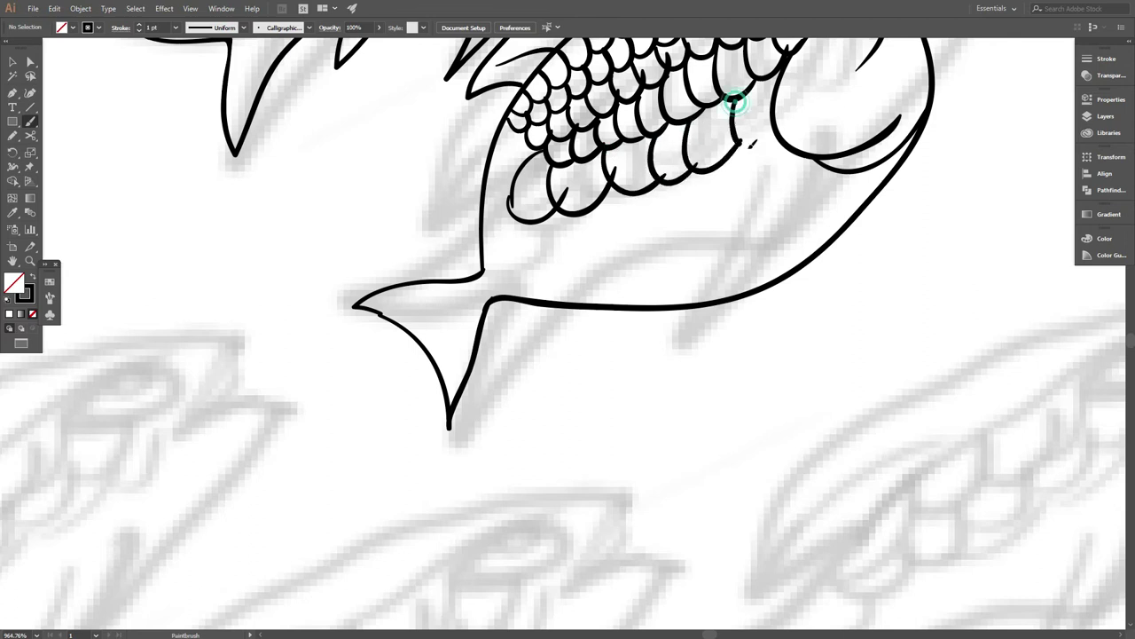
drag(750, 144, 779, 88)
drag(656, 146, 658, 204)
scroll(807, 103, down, 2)
scroll(852, 177, down, 3)
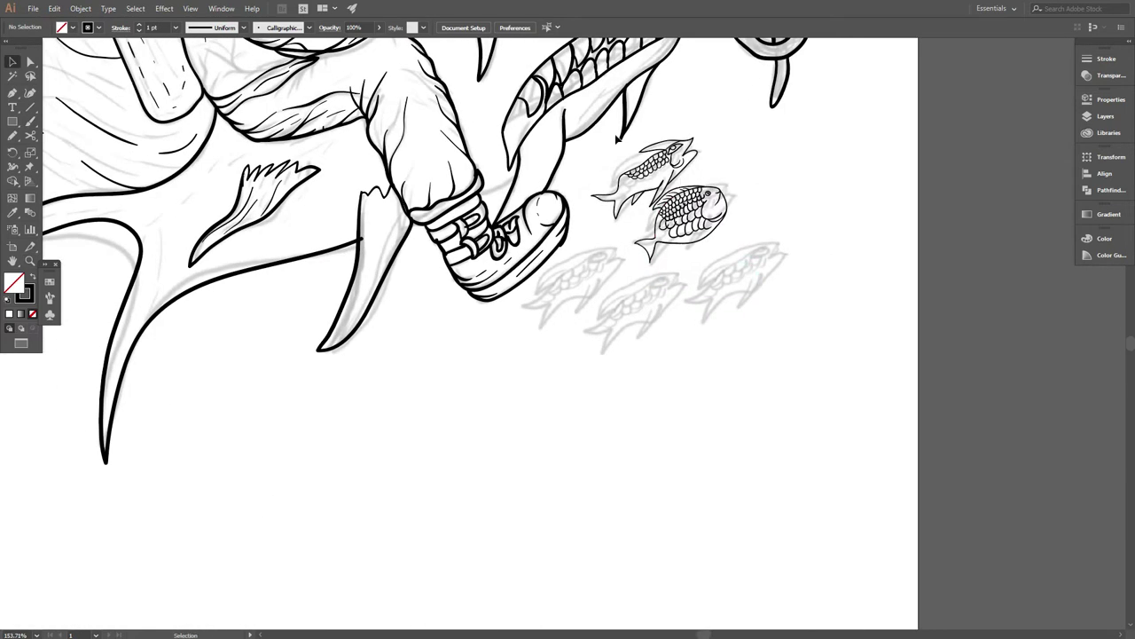
scroll(674, 230, up, 4)
Duplicate the lower round fish and place the copy within the school.
key(v)
click(625, 234)
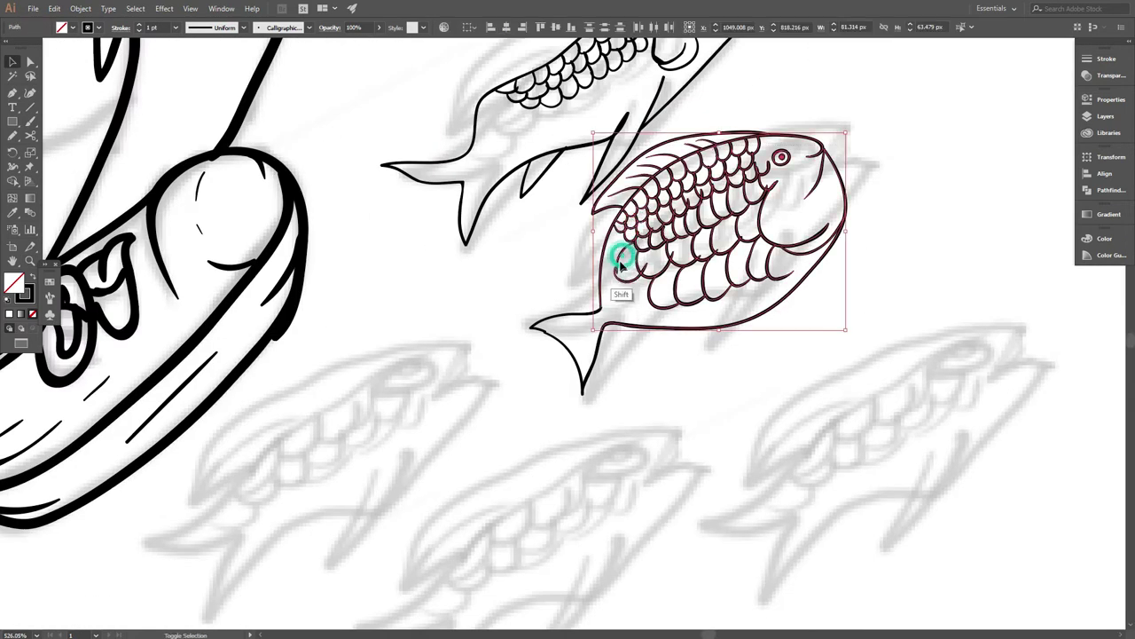
drag(621, 259, 760, 329)
drag(608, 342, 484, 168)
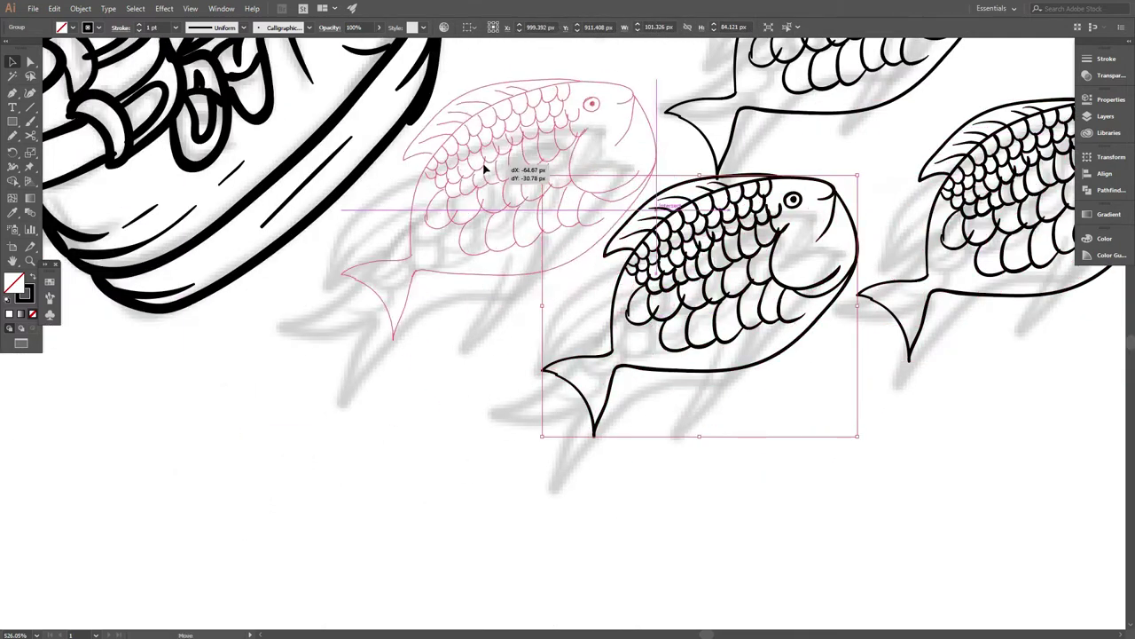
scroll(484, 169, down, 3)
scroll(621, 310, down, 2)
Copy the upper two fish and place more copies in the school.
shift+click(621, 267)
drag(705, 354, 620, 258)
drag(603, 213, 851, 292)
drag(763, 222, 867, 511)
scroll(847, 235, down, 3)
drag(847, 235, 468, 355)
scroll(469, 354, down, 3)
Reposition the fish copies beside one another to arrange the school.
key(ctrl+0)
click(534, 139)
key(v)
click(568, 182)
scroll(586, 193, down, 1)
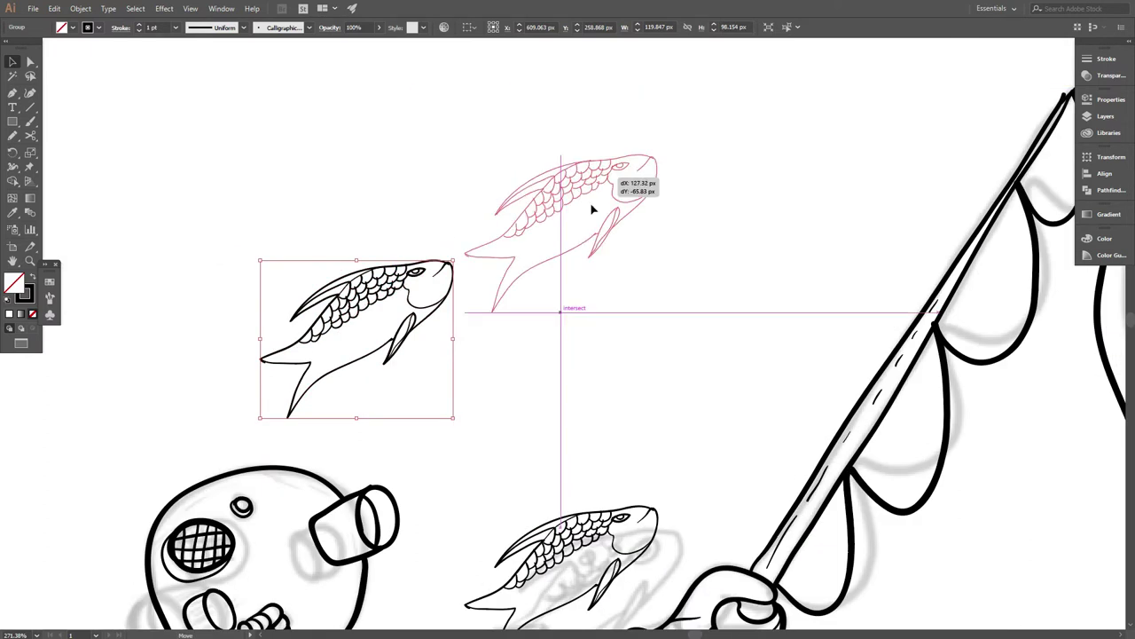
drag(656, 151, 572, 297)
key(ctrl+0)
scroll(568, 319, up, 5)
key(ctrl+shift+a)
drag(470, 381, 690, 265)
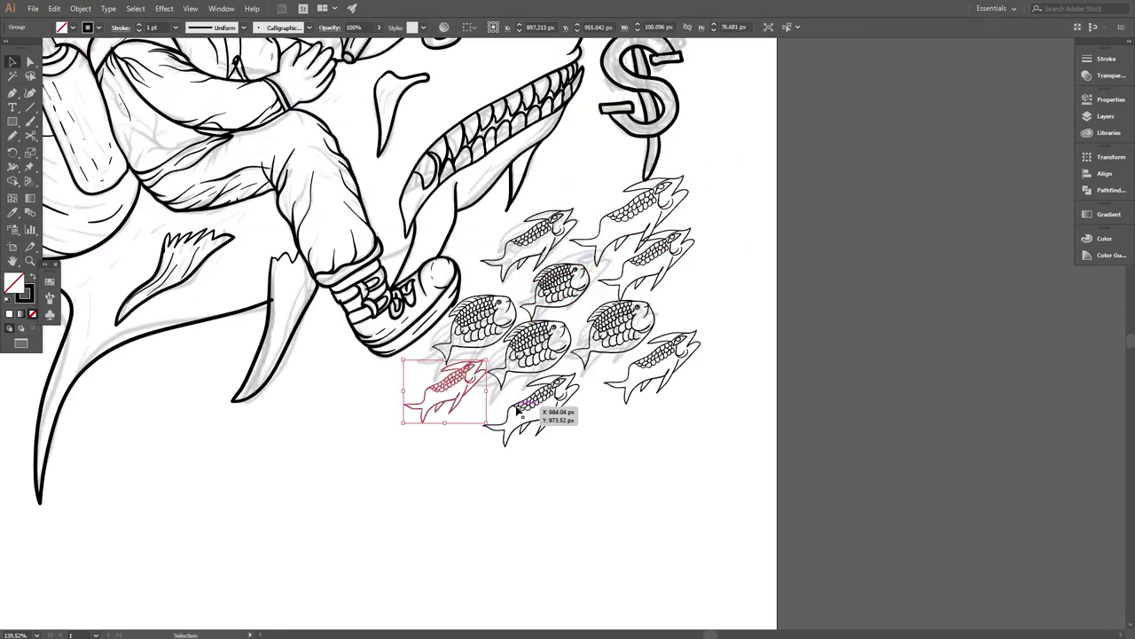
key(ctrl+0)
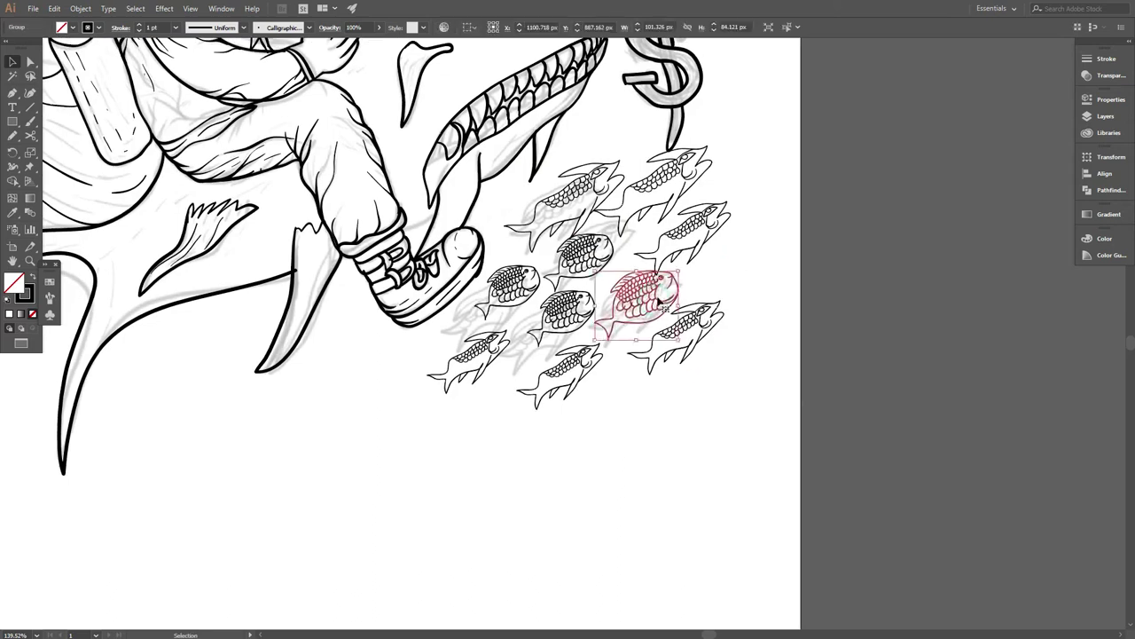
key(ctrl+shift+a)
Draw a dark Pencil hatching stroke on the diver's side beside the tank.
key(n)
alt+scroll(476, 124, up, 5)
mouse_move(461, 141)
mouse_down()
mouse_move(517, 241)
mouse_move(500, 178)
mouse_up()
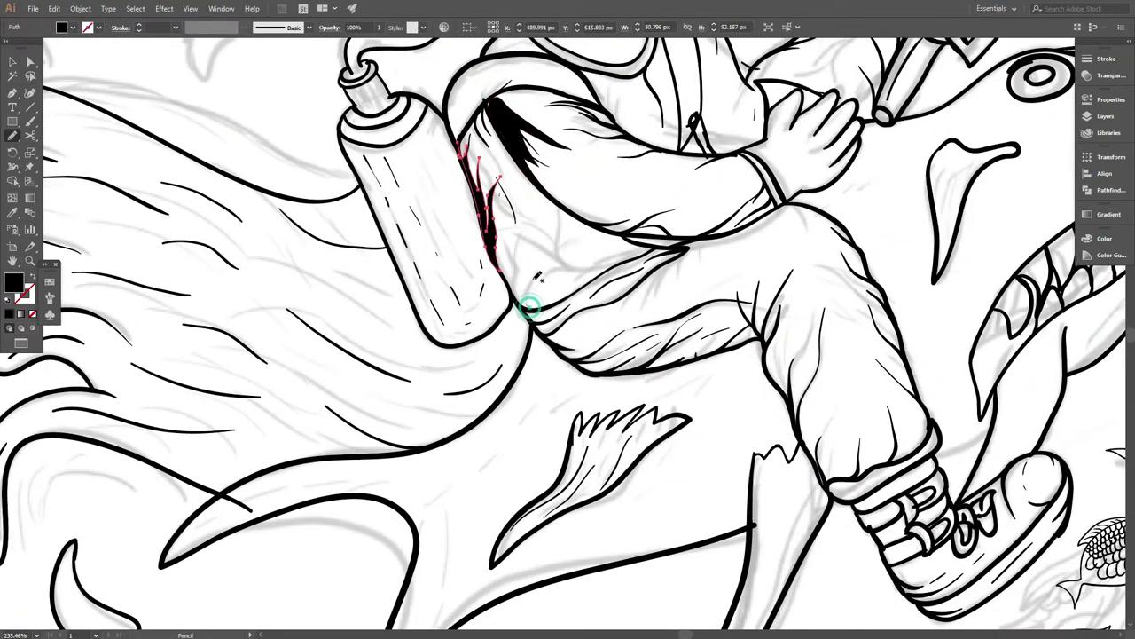
Draw black Pencil shading strokes along the diver's sleeve edge.
scroll(577, 249, down, 1)
scroll(576, 249, left, 1)
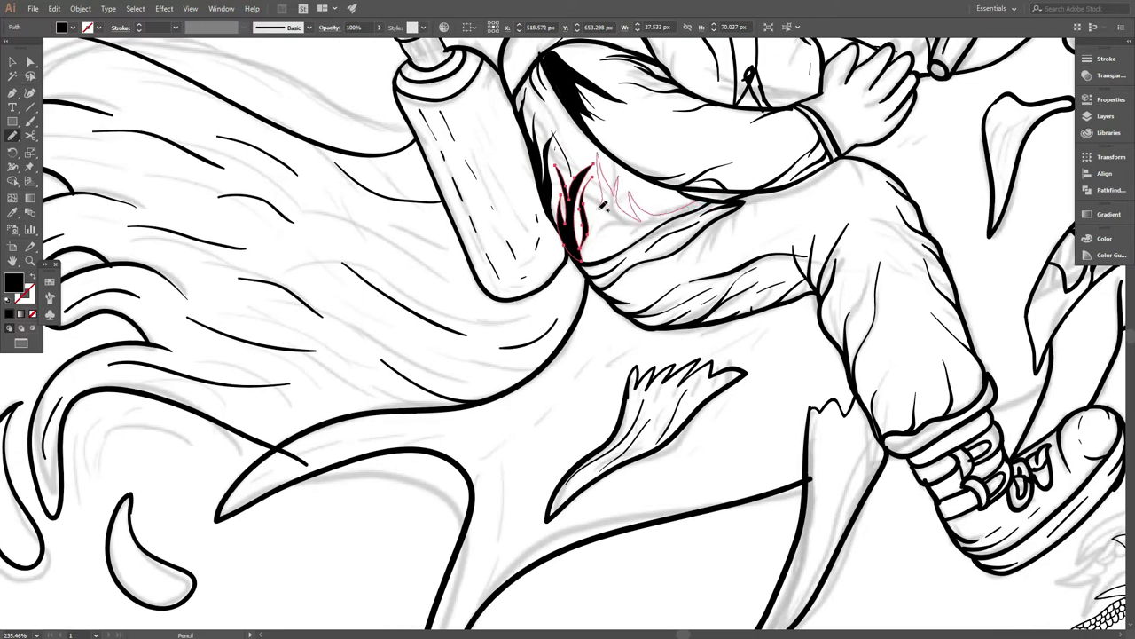
alt+scroll(677, 254, down, 4)
alt+scroll(596, 217, up, 5)
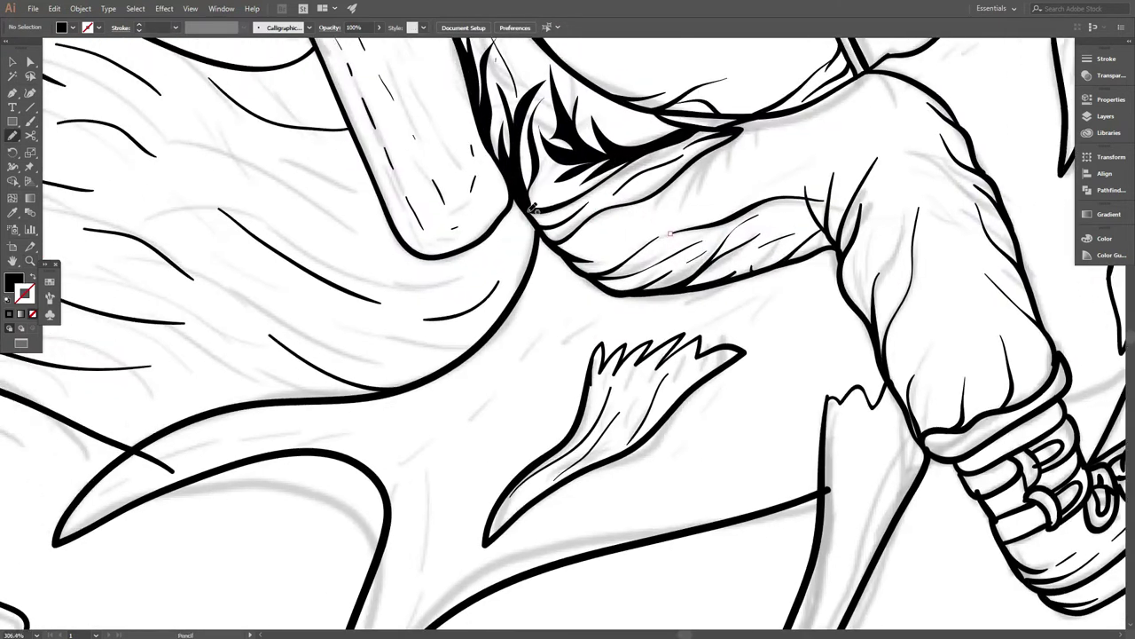
scroll(597, 217, right, 2)
drag(610, 180, 525, 230)
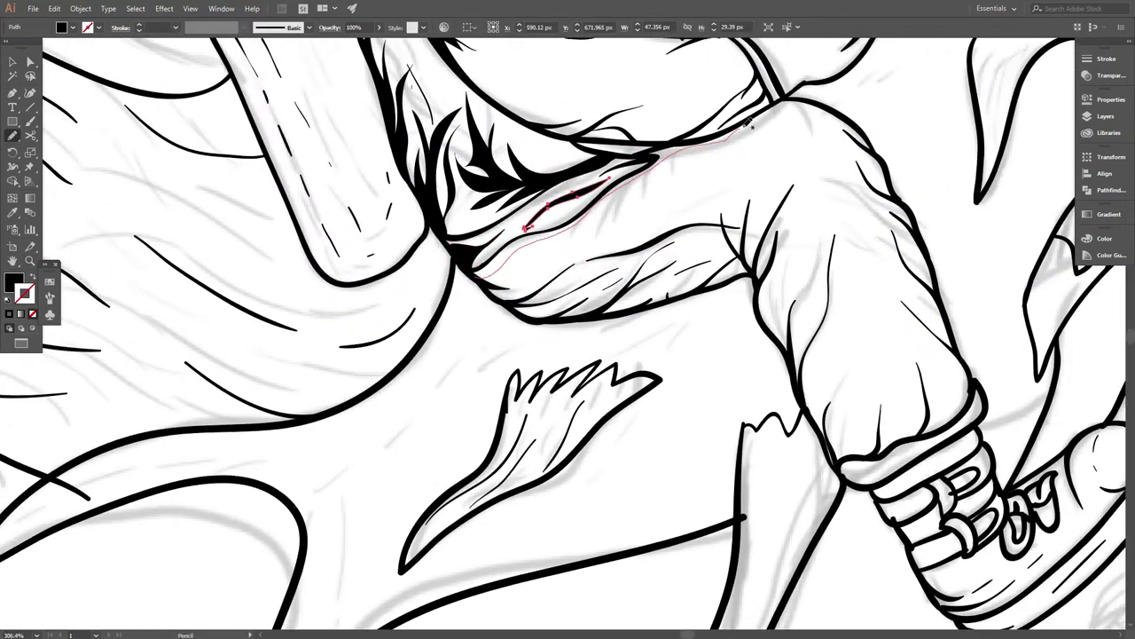
scroll(507, 251, right, 3)
scroll(507, 251, up, 1)
drag(589, 173, 328, 315)
drag(437, 304, 424, 316)
scroll(437, 305, down, 2)
Add short black hatching strokes on the diver's trouser leg.
mouse_move(531, 284)
mouse_down()
mouse_move(513, 309)
mouse_move(575, 301)
mouse_up()
scroll(574, 302, up, 2)
scroll(574, 301, right, 2)
scroll(574, 302, down, 1)
drag(585, 259, 536, 346)
scroll(590, 332, down, 3)
scroll(591, 331, right, 3)
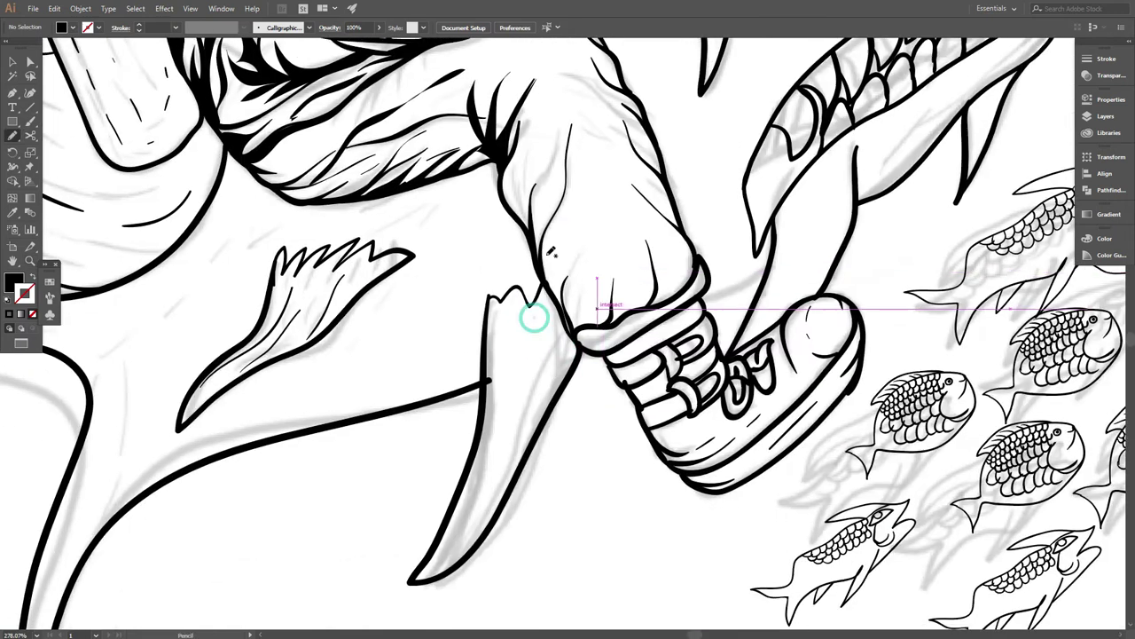
scroll(533, 310, up, 1)
Shade the trouser leg above the shoe and close the cuff into a black shape.
drag(561, 144, 535, 171)
scroll(513, 250, down, 2)
scroll(513, 250, right, 2)
drag(517, 244, 490, 318)
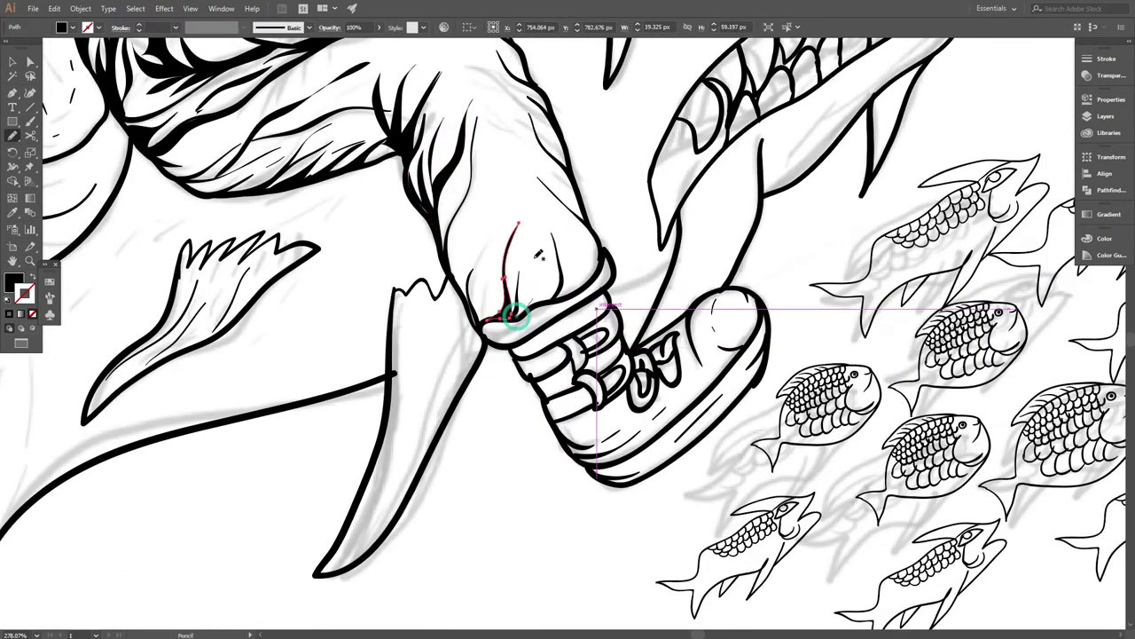
drag(586, 220, 543, 197)
Draw closed black shading shapes along the shark's tail and lower tail fin.
scroll(539, 310, up, 2)
scroll(539, 310, right, 1)
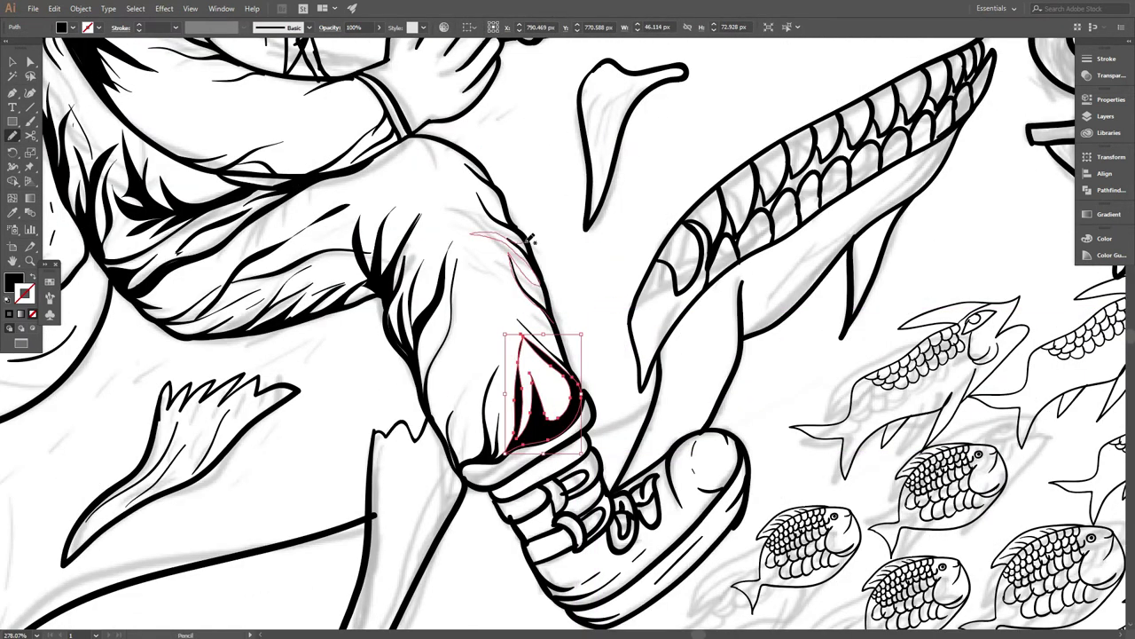
scroll(520, 342, down, 5)
scroll(438, 240, up, 5)
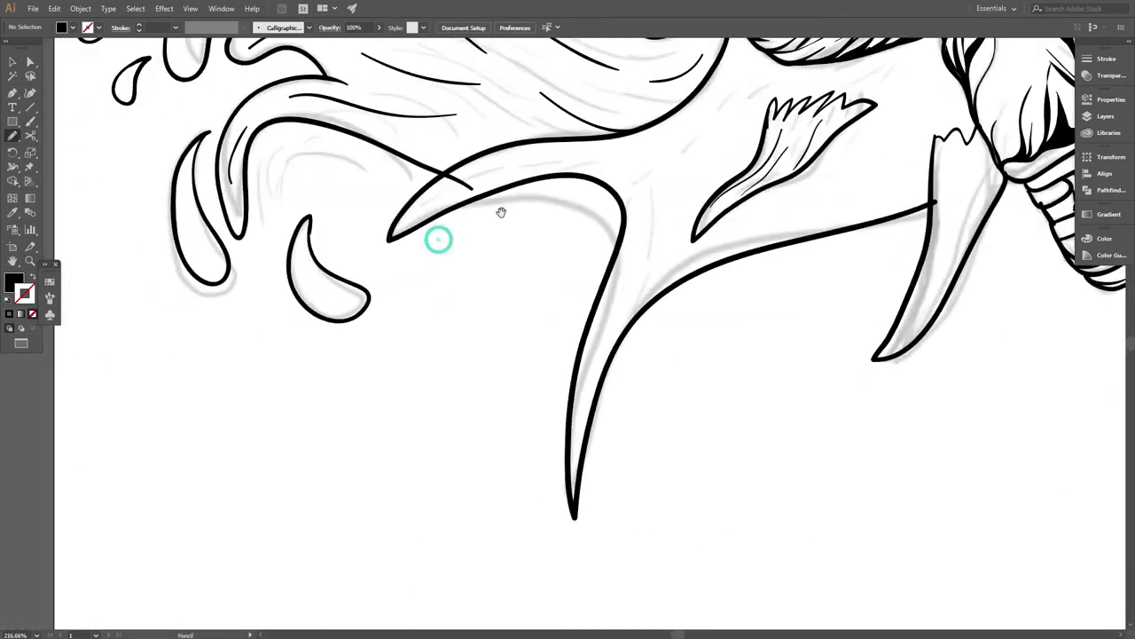
drag(364, 257, 487, 182)
scroll(422, 389, down, 2)
scroll(421, 389, right, 3)
mouse_move(387, 223)
mouse_down()
mouse_move(361, 258)
mouse_move(406, 284)
mouse_up()
scroll(408, 284, up, 3)
scroll(408, 284, right, 1)
drag(509, 209, 493, 249)
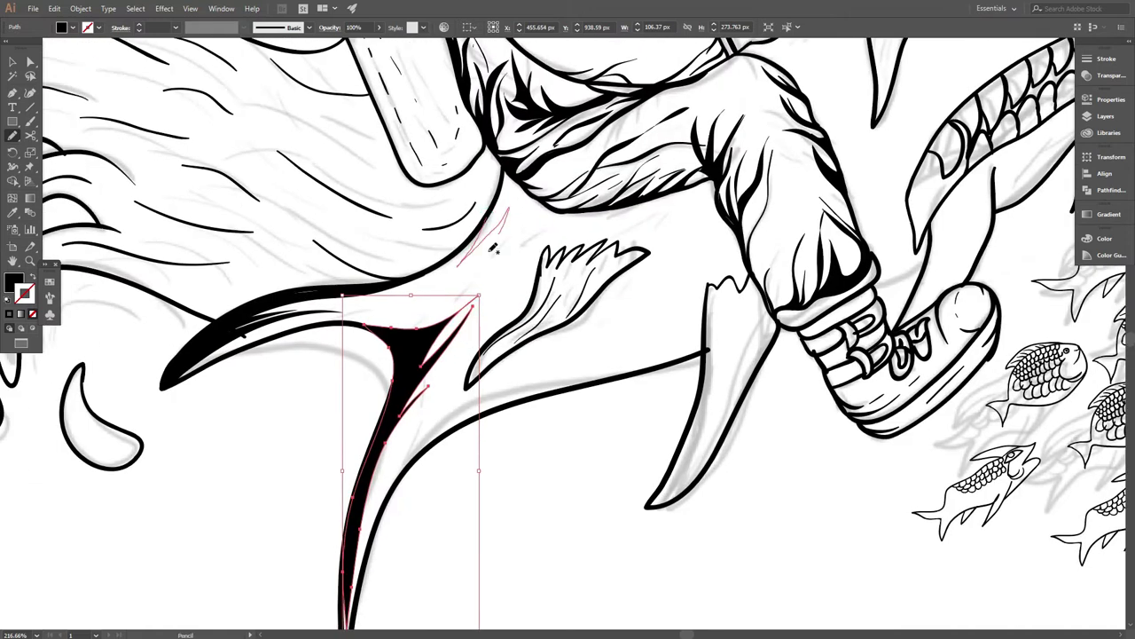
drag(572, 211, 664, 234)
scroll(664, 234, down, 3)
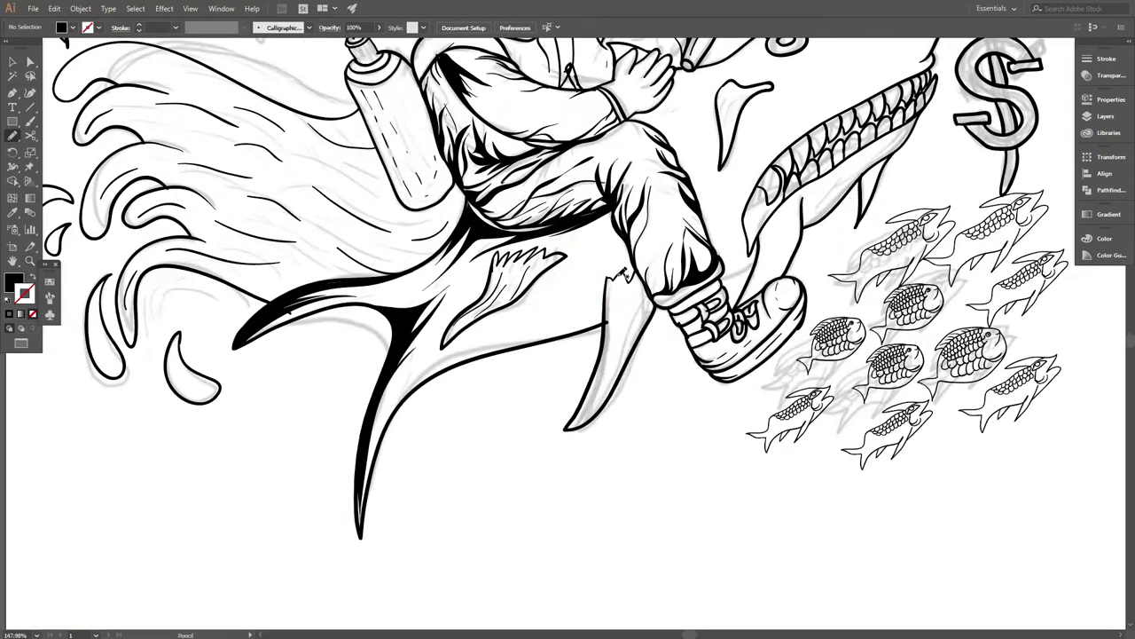
scroll(656, 177, up, 2)
Add hatching strokes beside and below the shark's small fin.
drag(690, 126, 650, 174)
scroll(699, 124, up, 3)
scroll(699, 124, right, 3)
drag(563, 285, 655, 245)
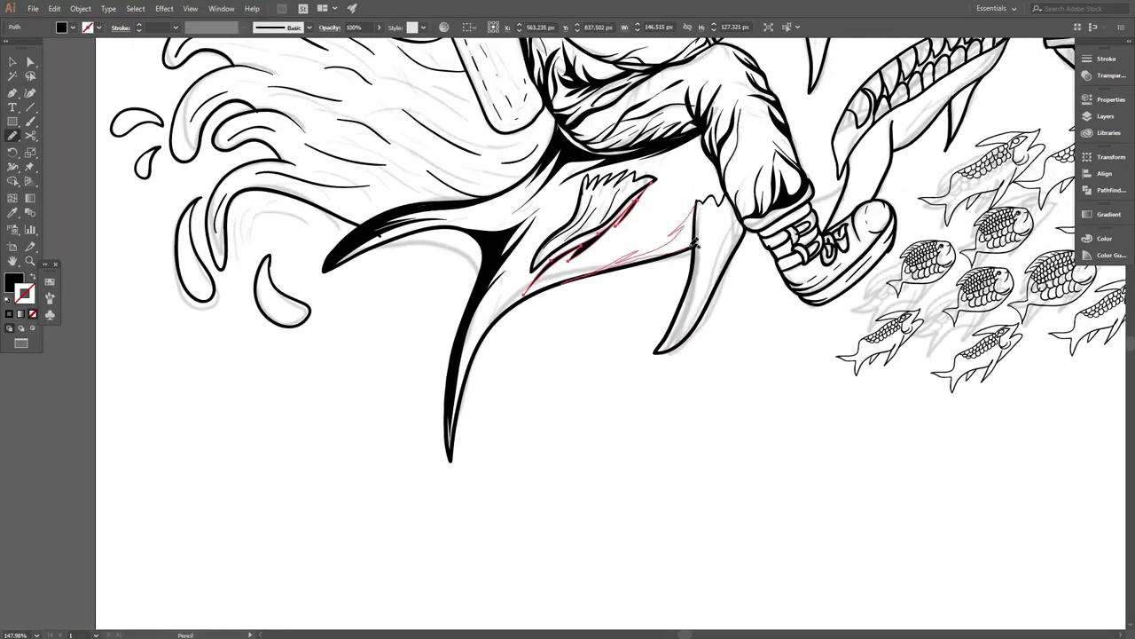
scroll(664, 166, up, 1)
scroll(658, 172, down, 5)
scroll(674, 204, left, 1)
scroll(679, 208, up, 3)
scroll(748, 229, up, 2)
scroll(709, 227, up, 2)
scroll(701, 244, right, 3)
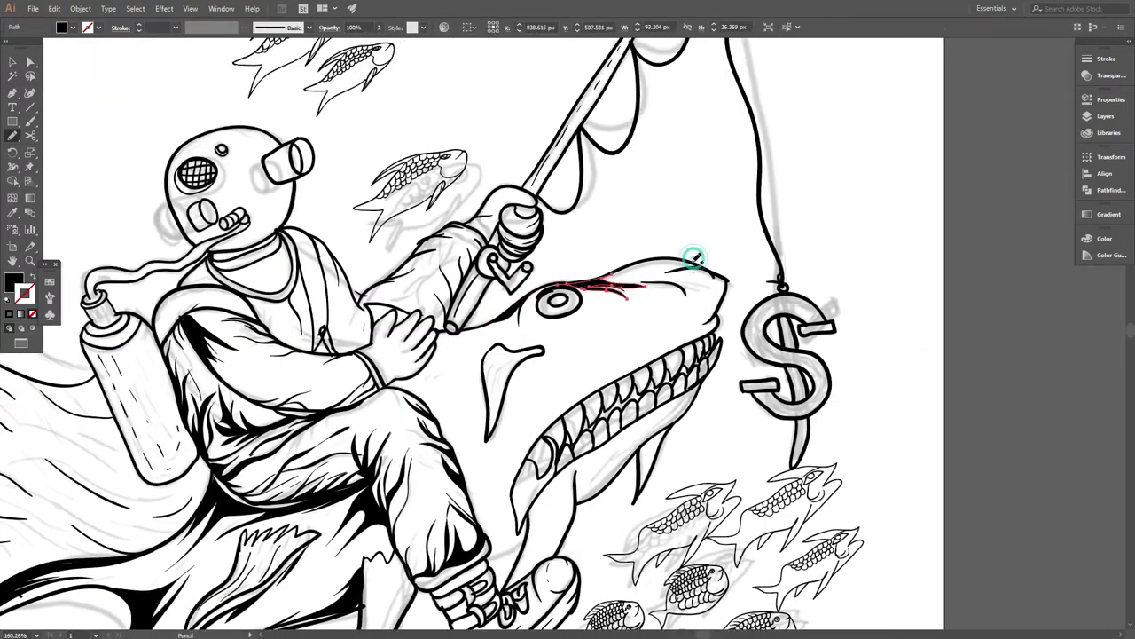
Deselect, then draw freehand Pencil shading along the shark's fin near the shoe.
key(ctrl+shift+a)
scroll(710, 292, down, 3)
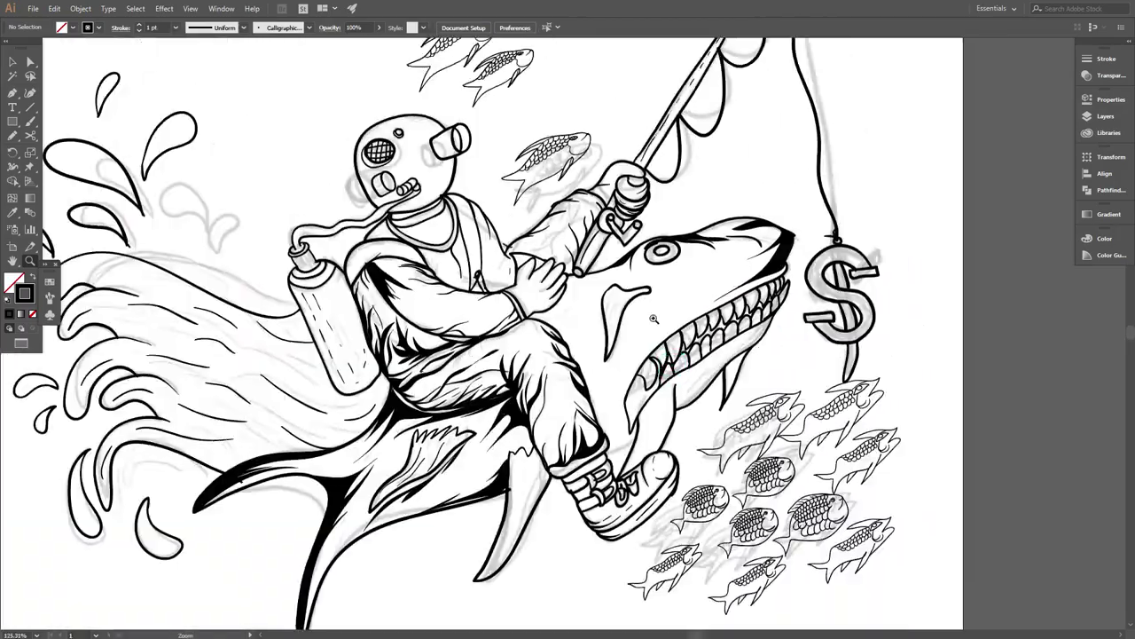
scroll(674, 213, up, 6)
scroll(701, 191, down, 1)
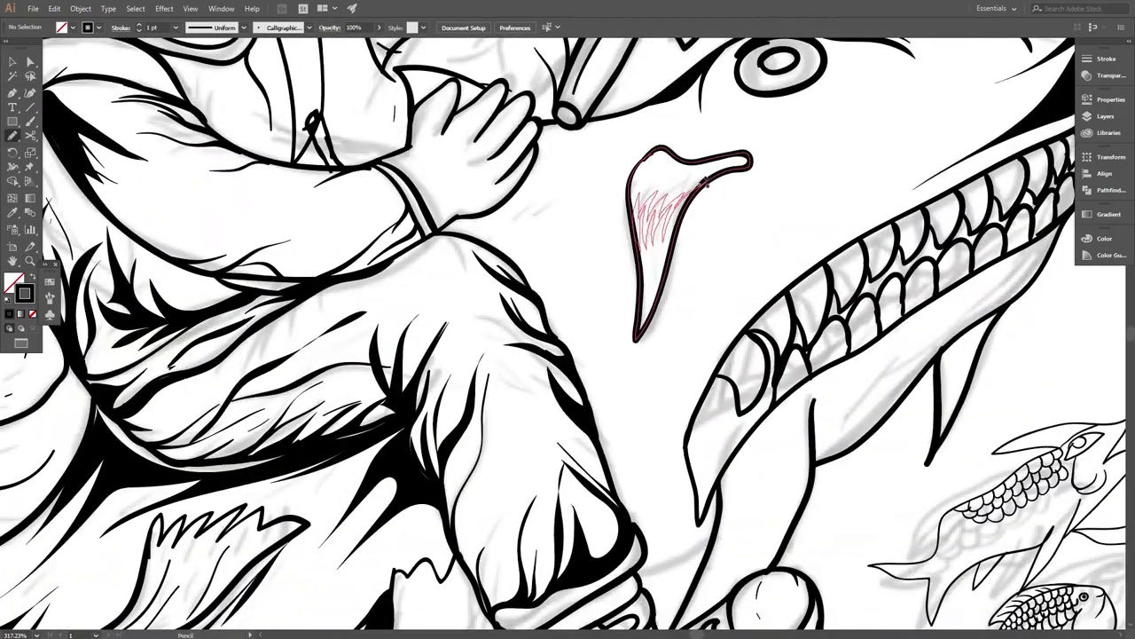
scroll(709, 204, down, 5)
scroll(709, 231, up, 4)
scroll(666, 222, up, 1)
scroll(665, 234, down, 1)
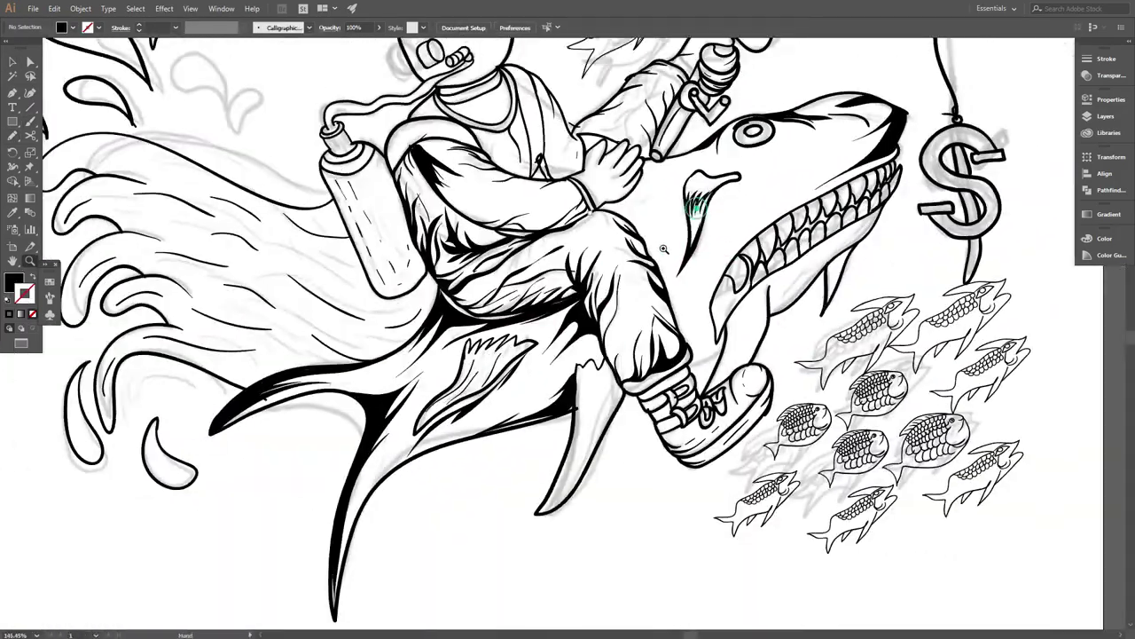
scroll(663, 249, up, 4)
key(n)
drag(723, 133, 768, 115)
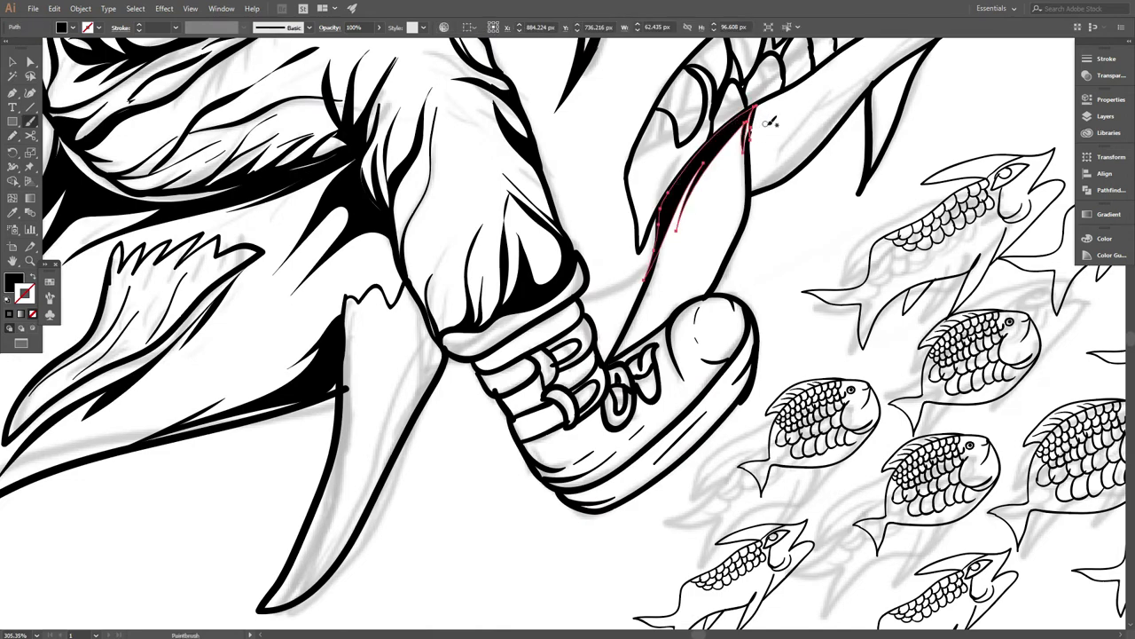
scroll(771, 111, down, 5)
scroll(780, 102, up, 4)
drag(726, 165, 750, 133)
scroll(780, 163, up, 1)
scroll(600, 329, down, 5)
Hatch the helmet canister with thin Paintbrush lines.
scroll(674, 213, up, 5)
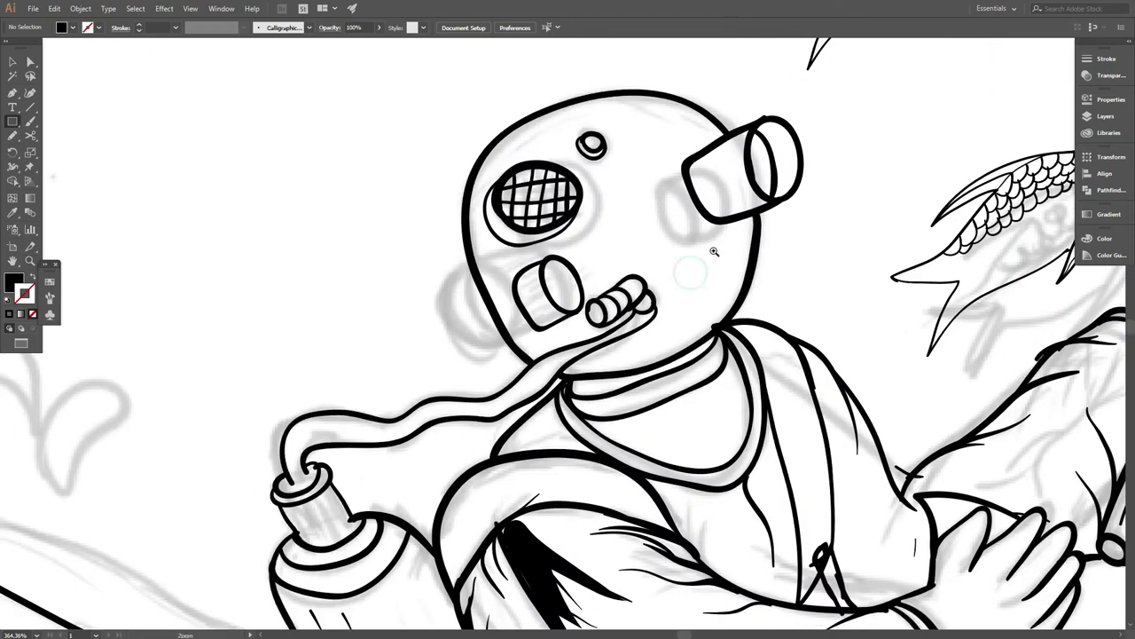
scroll(714, 252, up, 3)
scroll(714, 252, up, 2)
scroll(810, 211, up, 3)
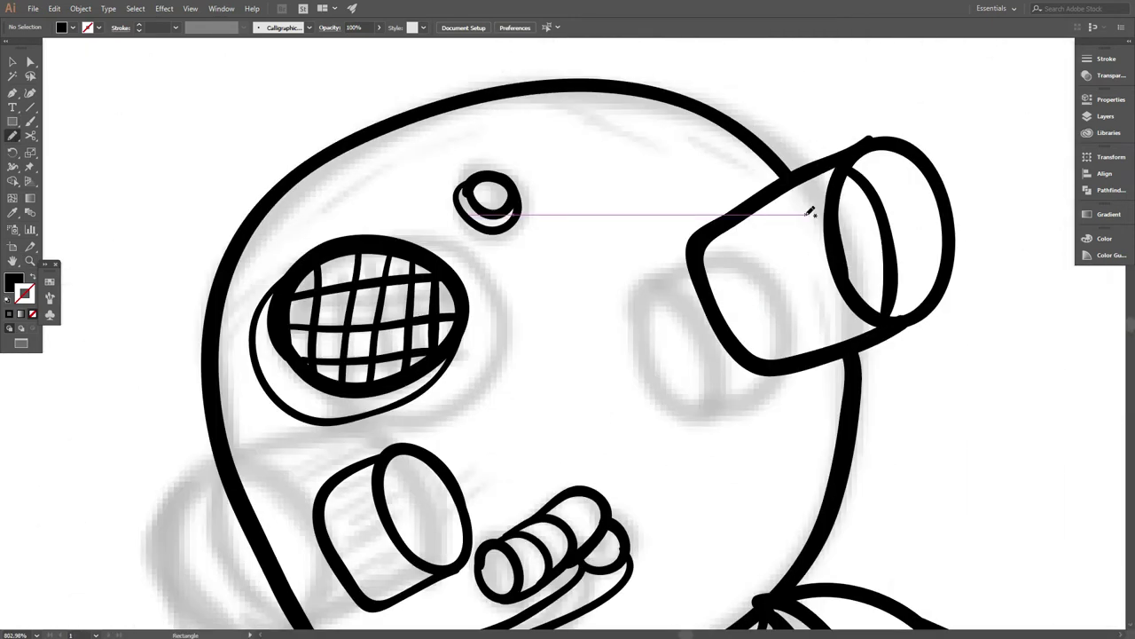
key(b)
drag(878, 181, 759, 239)
drag(878, 218, 794, 263)
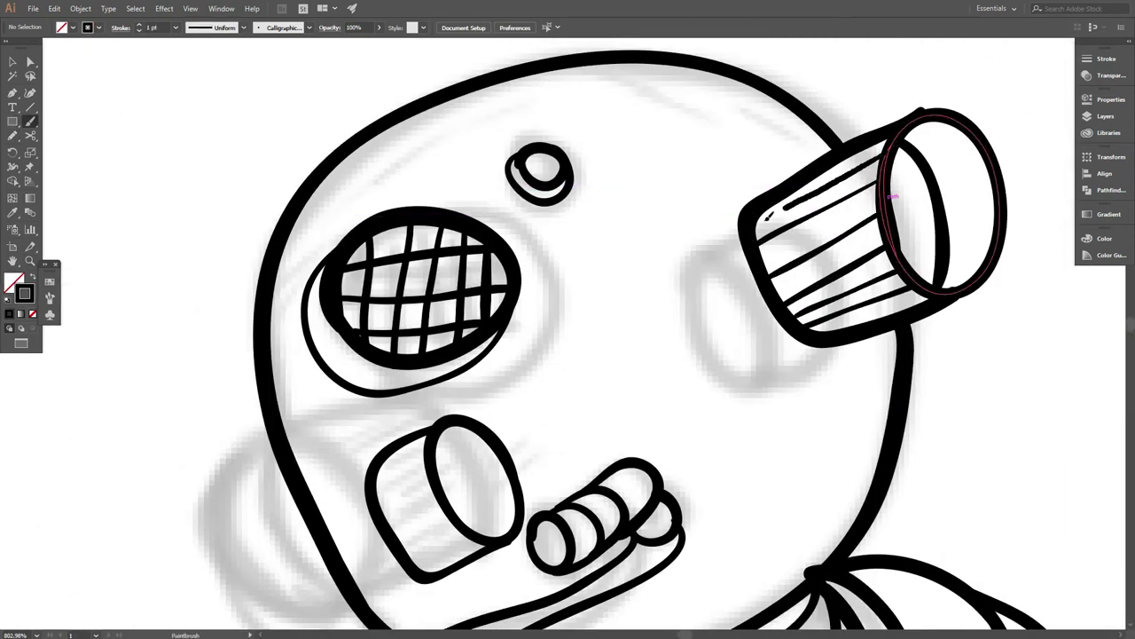
scroll(894, 197, down, 5)
scroll(646, 254, up, 1)
scroll(832, 167, up, 3)
Select the helmet's side canister with Scissors and draw a small ellipse there.
key(c)
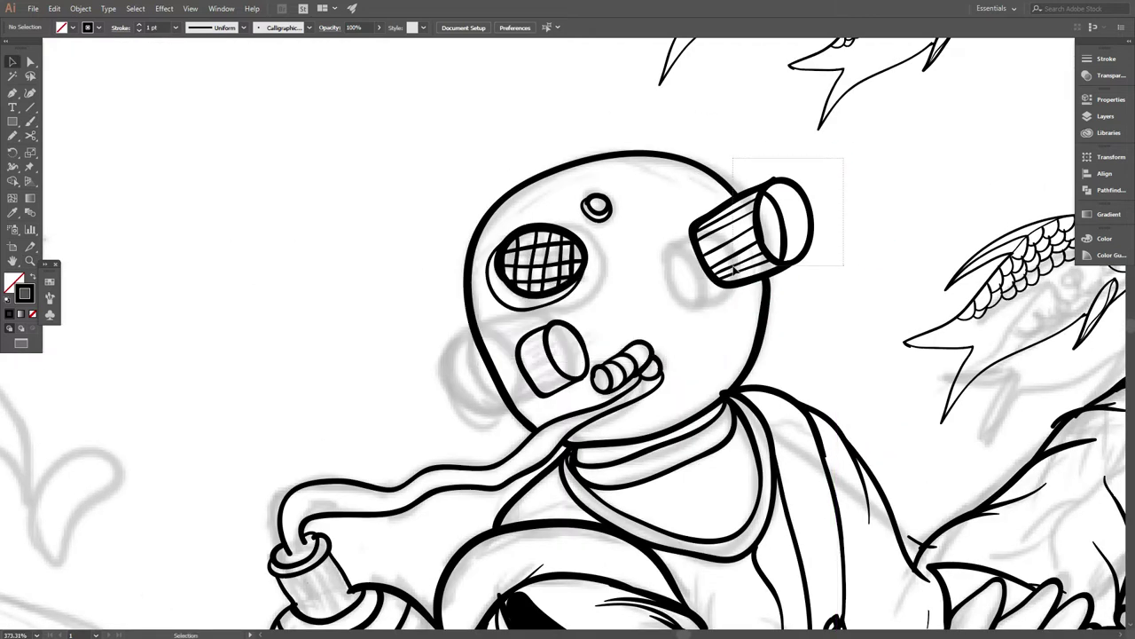
click(746, 266)
click(821, 239)
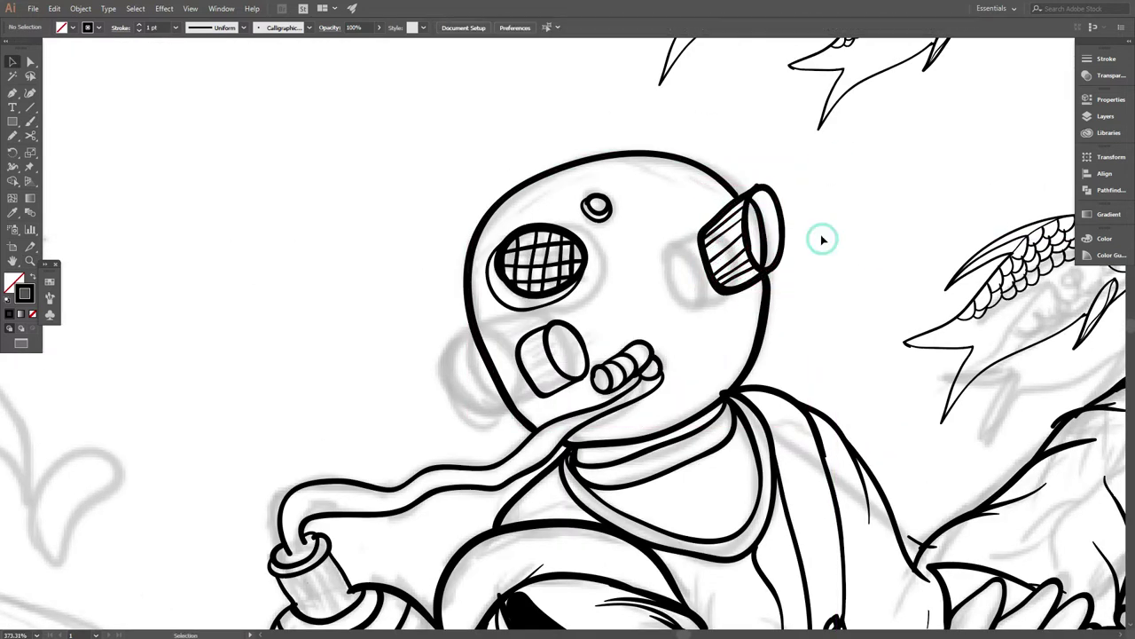
scroll(749, 291, down, 2)
scroll(749, 291, up, 2)
click(728, 282)
key(l)
scroll(727, 213, down, 3)
drag(707, 148, 746, 211)
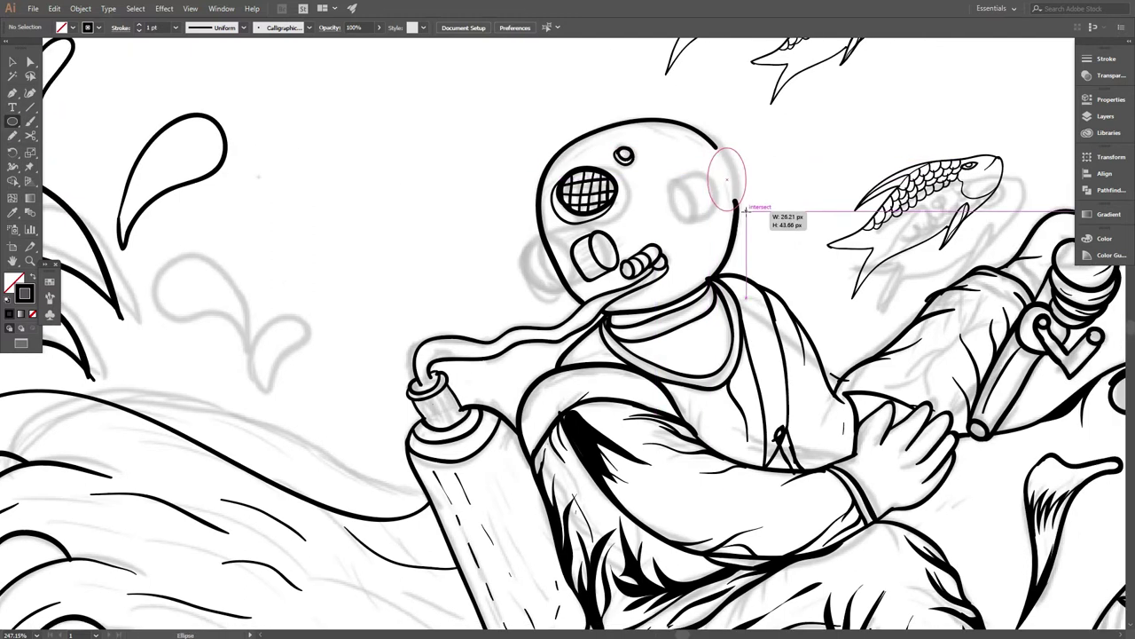
Reshape the ellipse and place a resized, rotated copy beside it on the helmet.
key(v)
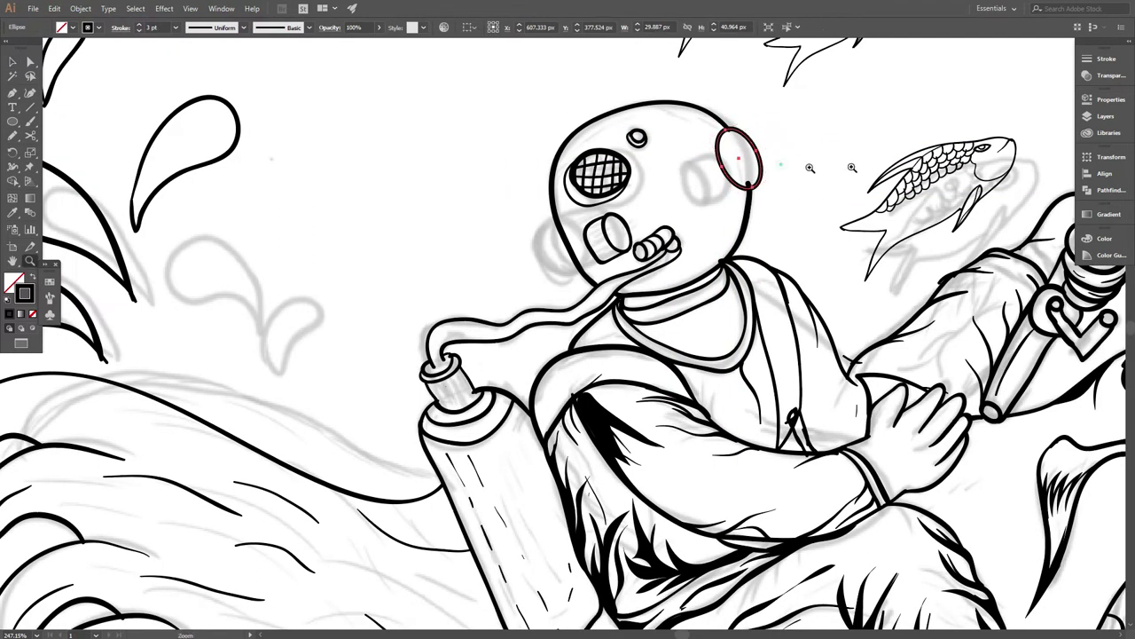
scroll(727, 177, up, 3)
mouse_move(740, 113)
mouse_down()
mouse_move(778, 114)
mouse_move(703, 167)
mouse_move(714, 153)
mouse_up()
key(a)
click(748, 221)
key(v)
click(722, 114)
scroll(722, 113, down, 2)
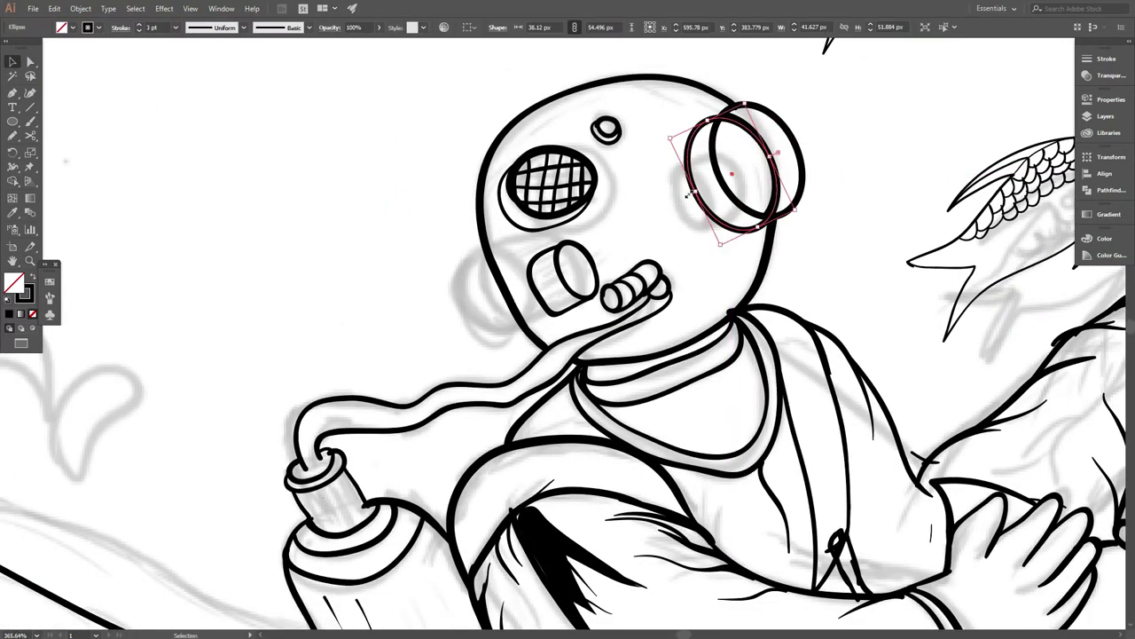
drag(784, 217, 794, 170)
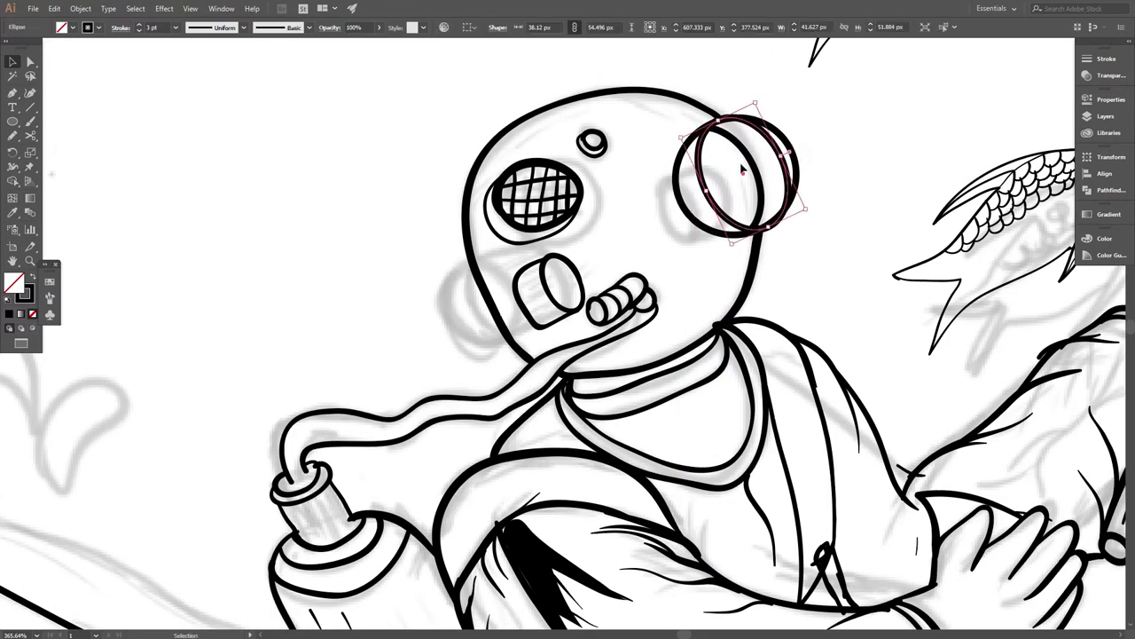
drag(704, 187, 708, 188)
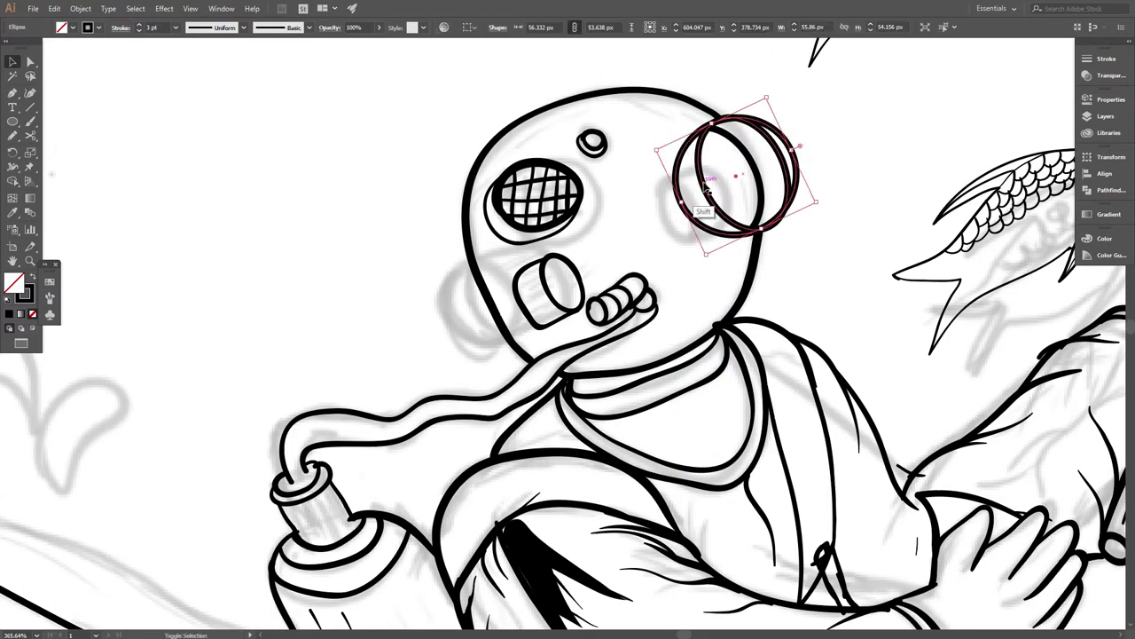
click(781, 147)
Adjust an anchor on the helmet outline, then zoom out to view fish and shark.
scroll(778, 348, down, 4)
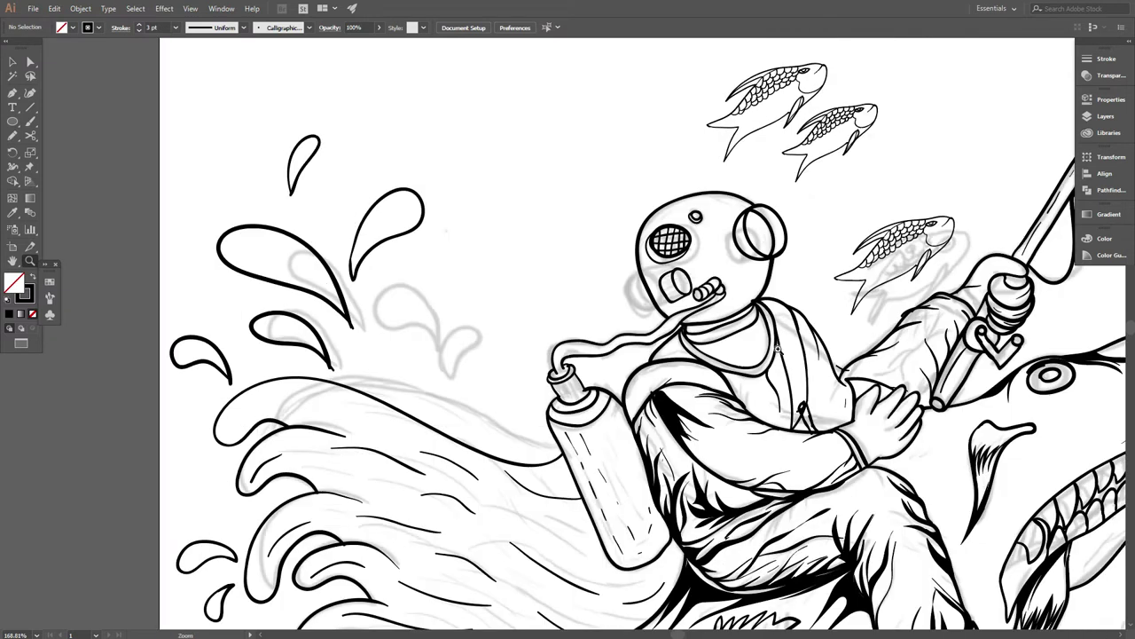
scroll(689, 253, up, 3)
key(a)
click(705, 155)
drag(762, 153, 764, 151)
key(ctrl+shift+a)
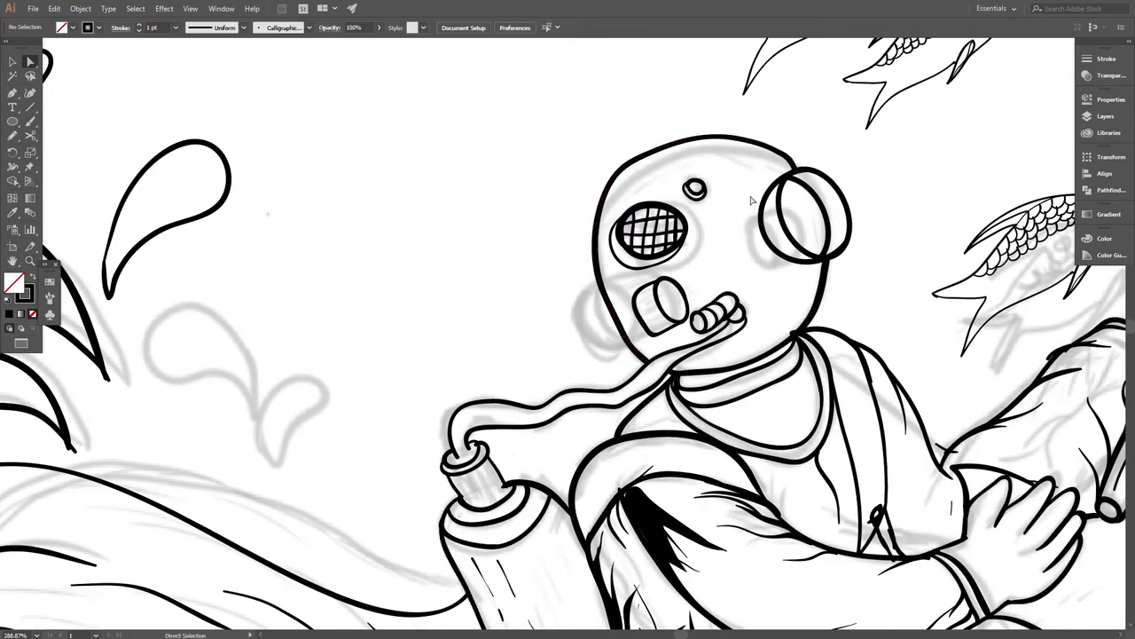
drag(730, 269, 745, 249)
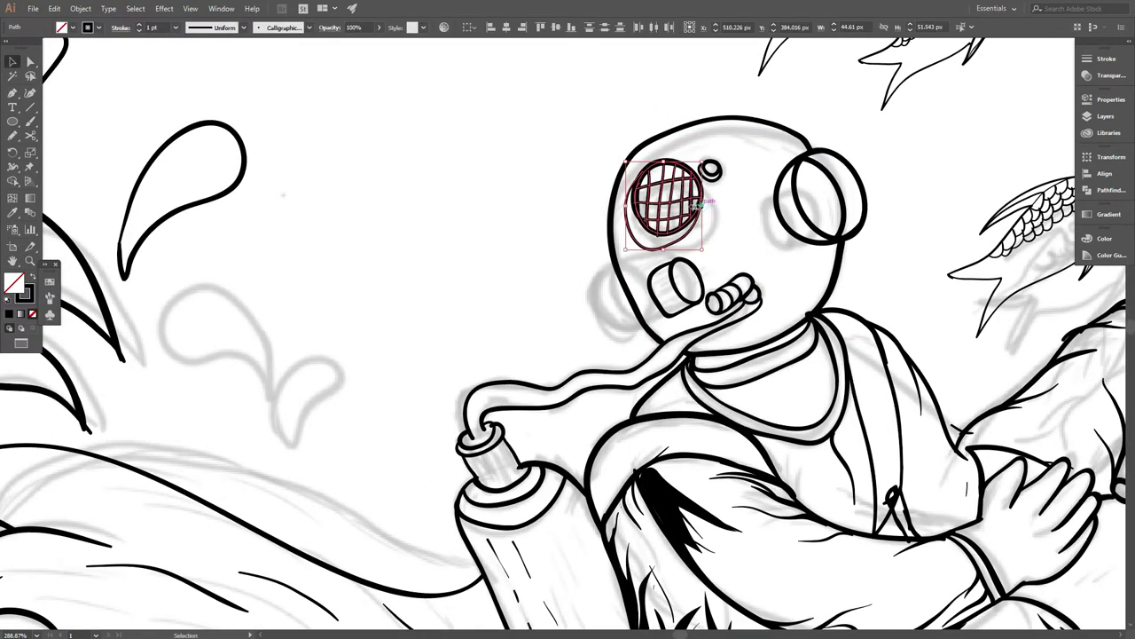
key(z)
alt+click(727, 231)
Zoom in on the diver's chest and pencil hatch strokes across the chest and forearm.
key(ctrl+0)
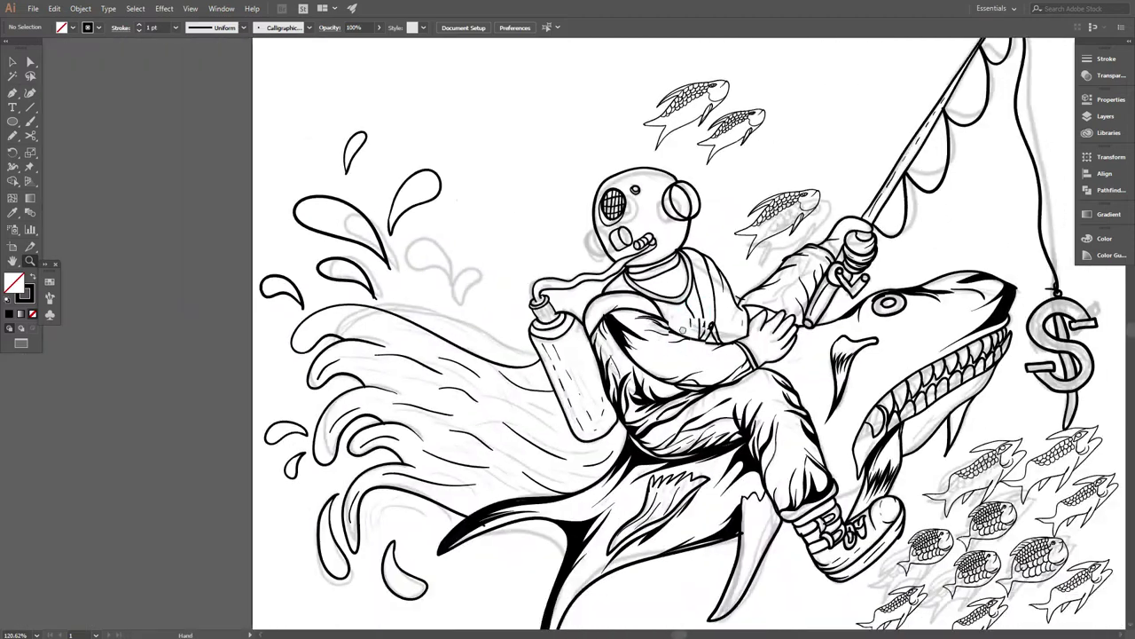
drag(669, 240, 754, 239)
key(n)
drag(617, 142, 640, 194)
drag(627, 130, 575, 63)
drag(587, 257, 635, 241)
scroll(659, 257, down, 3)
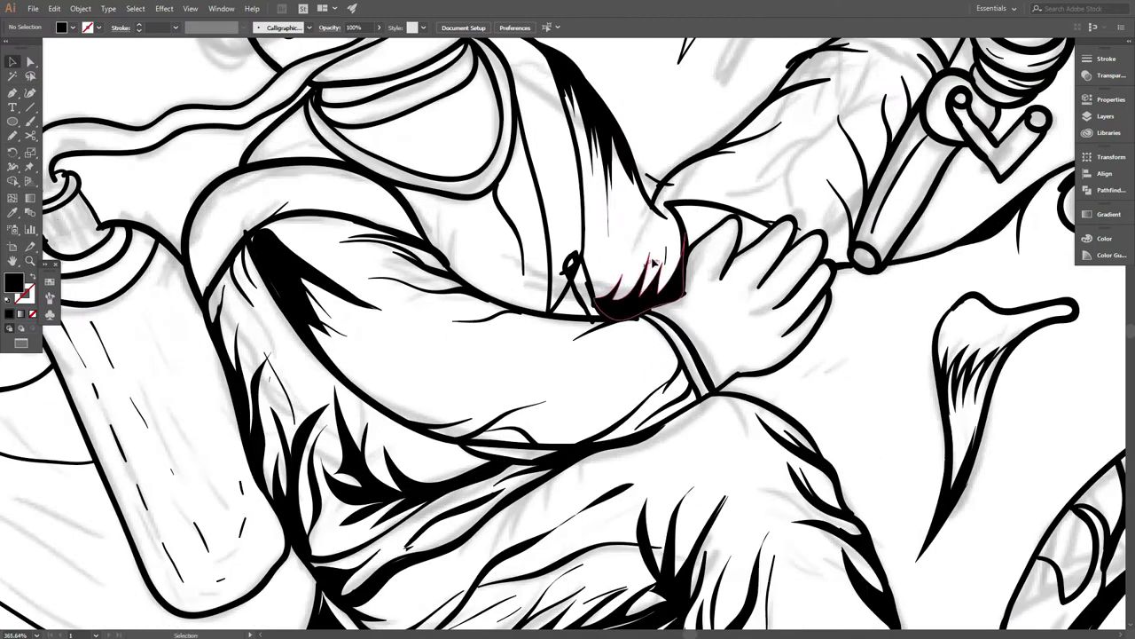
scroll(621, 266, up, 5)
drag(584, 292, 688, 229)
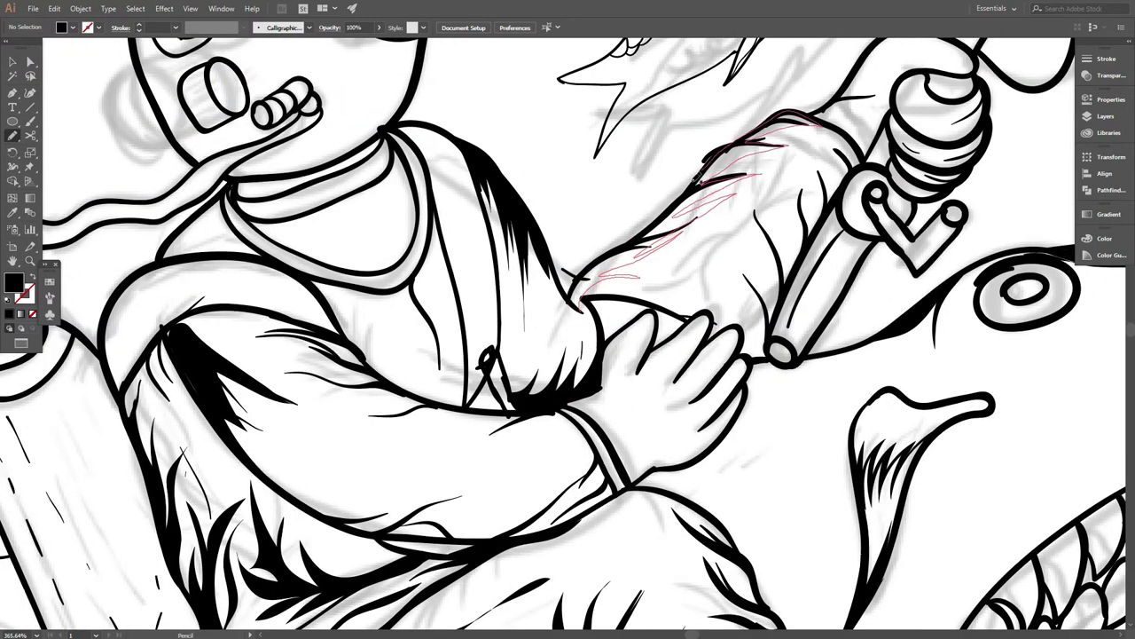
Undo a stray stroke, then hatch the sleeve and forearm by the reel in solid black.
key(ctrl+z)
key(shift+x)
mouse_move(373, 292)
mouse_down()
mouse_move(467, 199)
mouse_move(510, 259)
mouse_up()
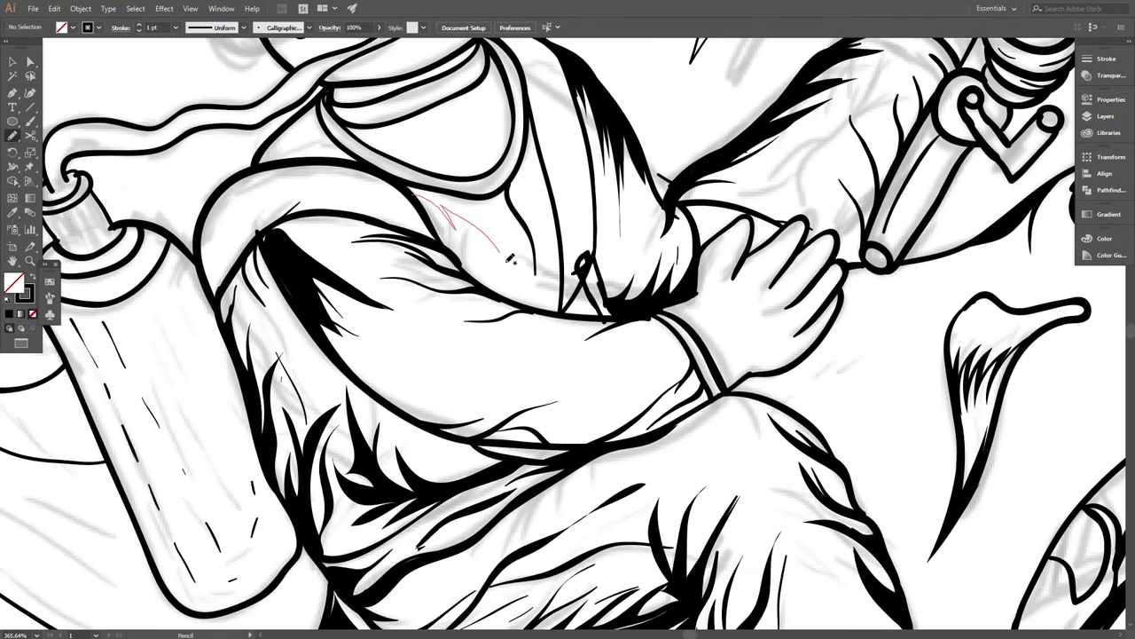
key(shift+x)
scroll(532, 266, down, 2)
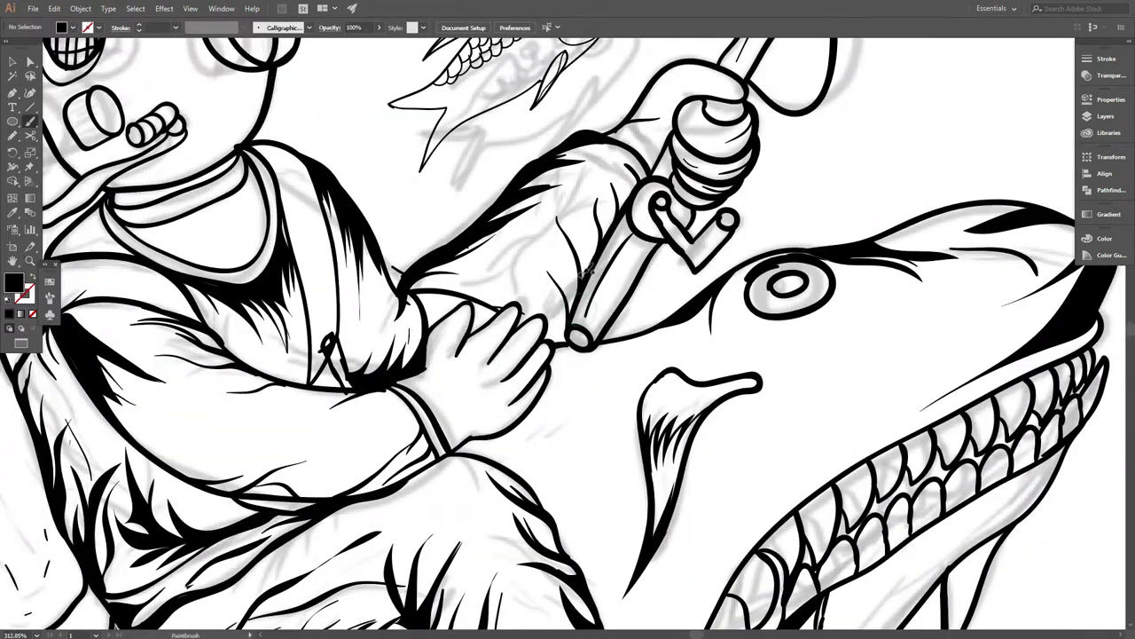
scroll(583, 280, down, 1)
drag(624, 217, 627, 220)
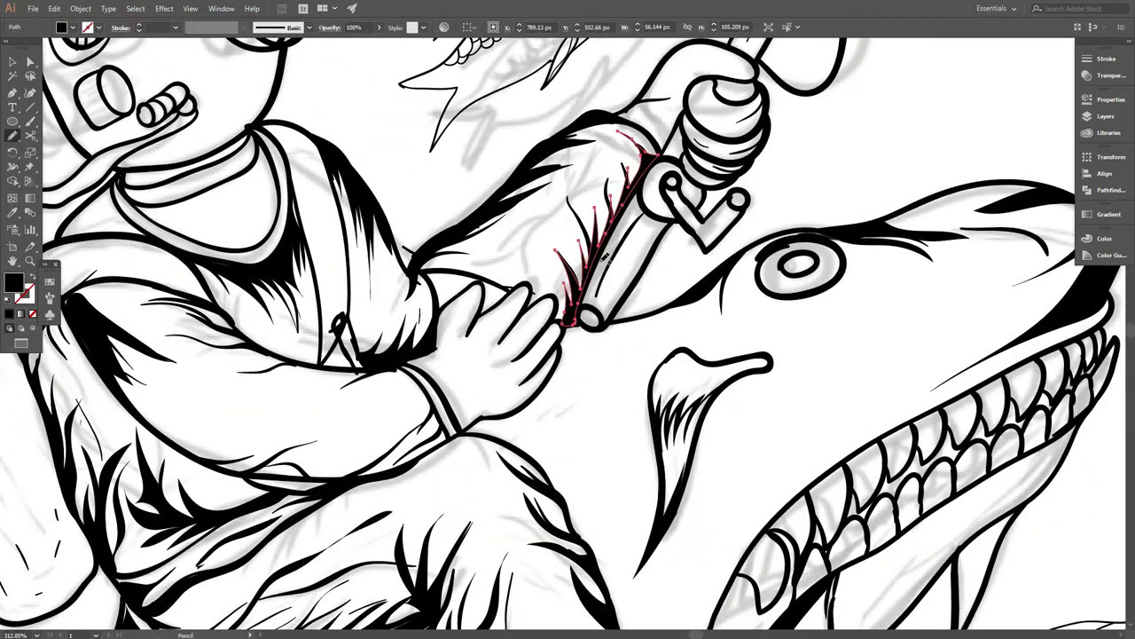
scroll(632, 235, up, 2)
Deselect the finished hatching and bring the diver's helmet into view.
key(ctrl+shift+a)
scroll(625, 251, down, 5)
scroll(674, 392, up, 2)
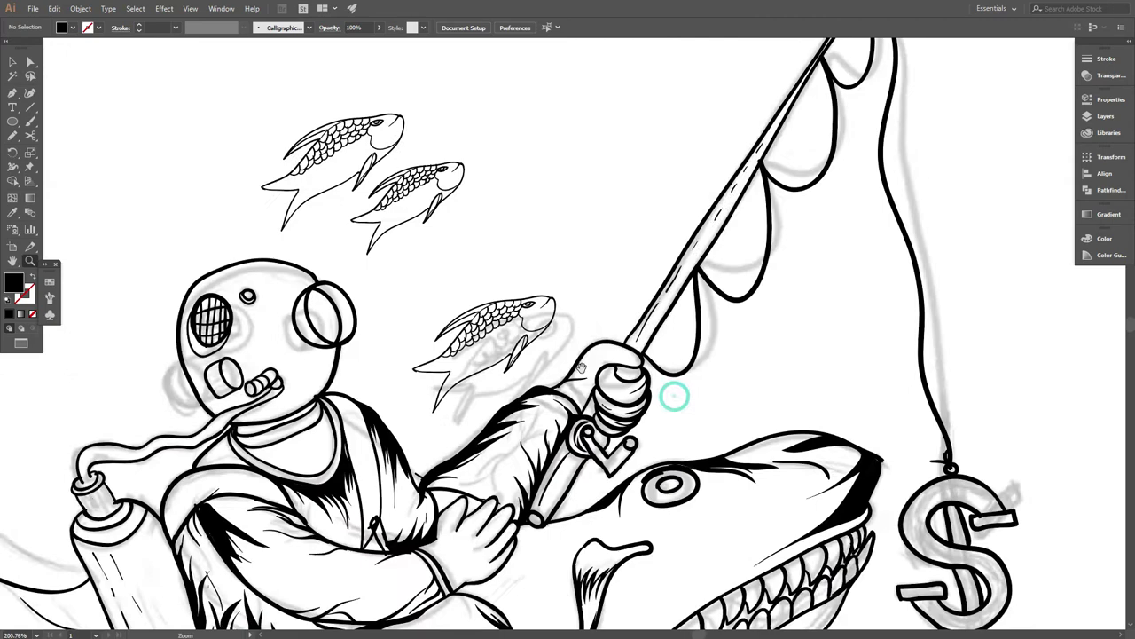
drag(674, 393, 674, 266)
scroll(671, 353, down, 5)
key(b)
scroll(568, 319, up, 5)
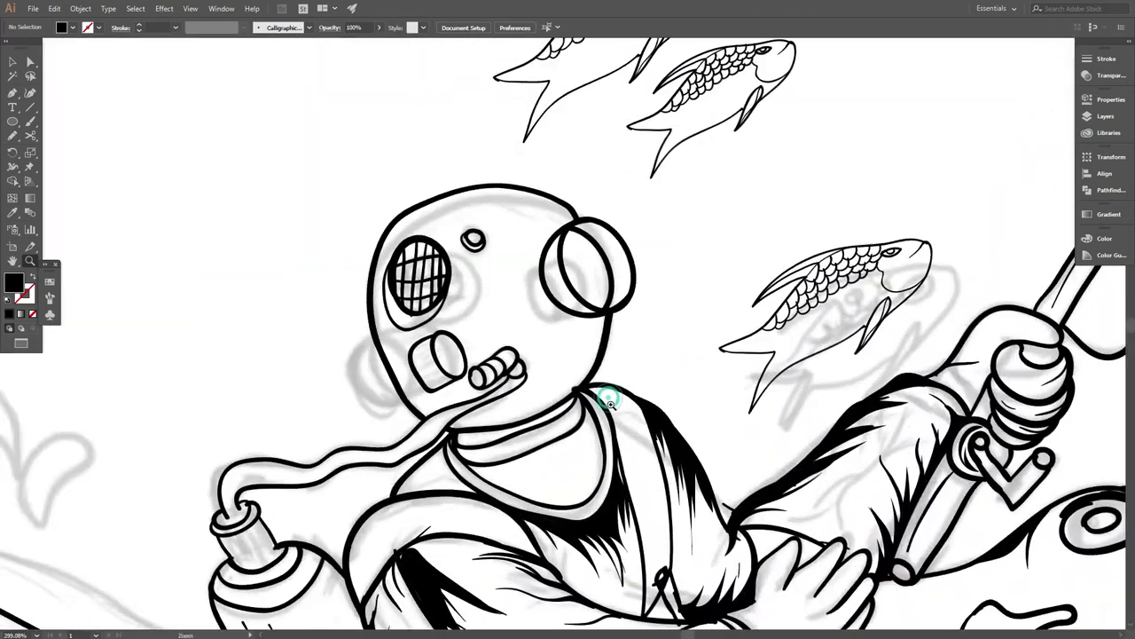
scroll(578, 311, up, 4)
scroll(569, 288, left, 3)
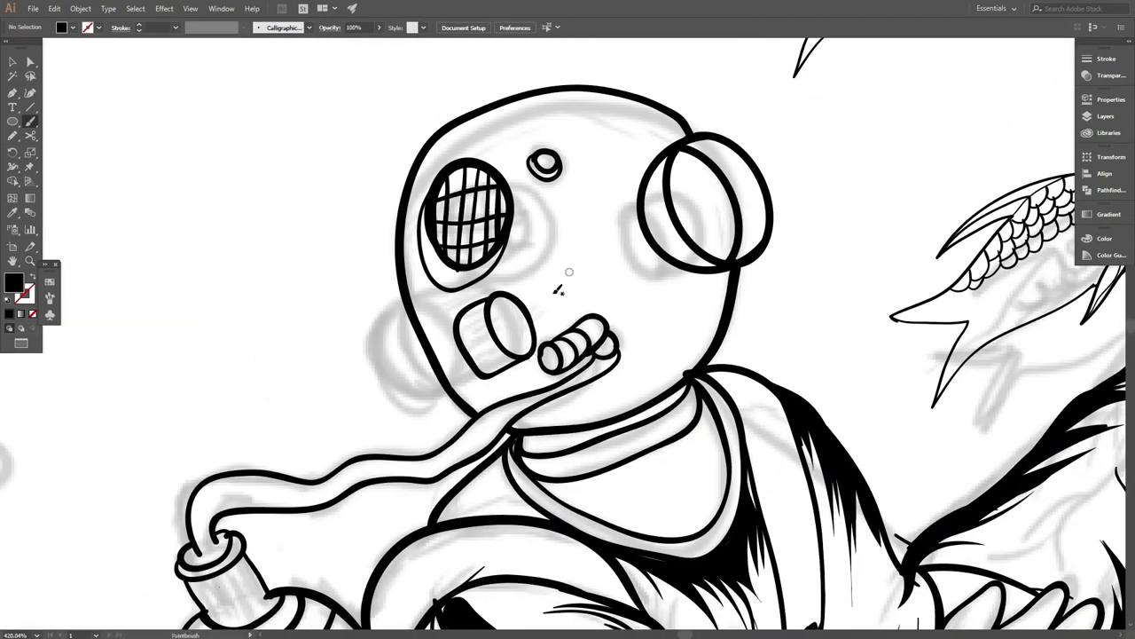
Set a black outline with no fill and select the mouthpiece cylinder path.
key(shift+x)
scroll(520, 282, up, 2)
scroll(496, 329, down, 1)
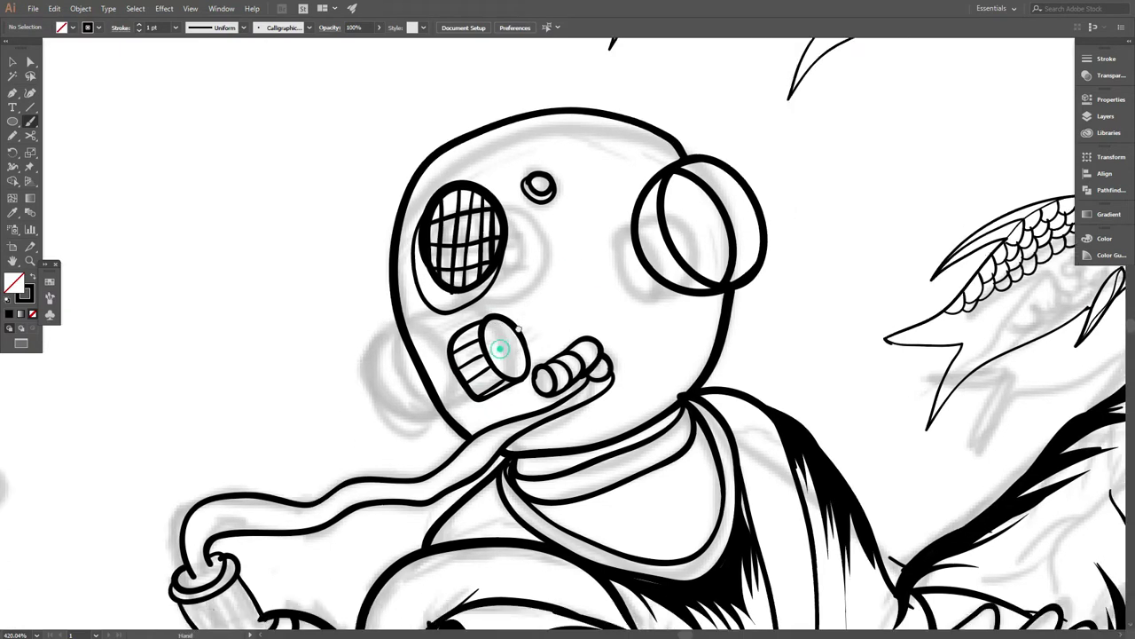
key(v)
click(457, 353)
scroll(568, 355, up, 1)
scroll(568, 355, down, 2)
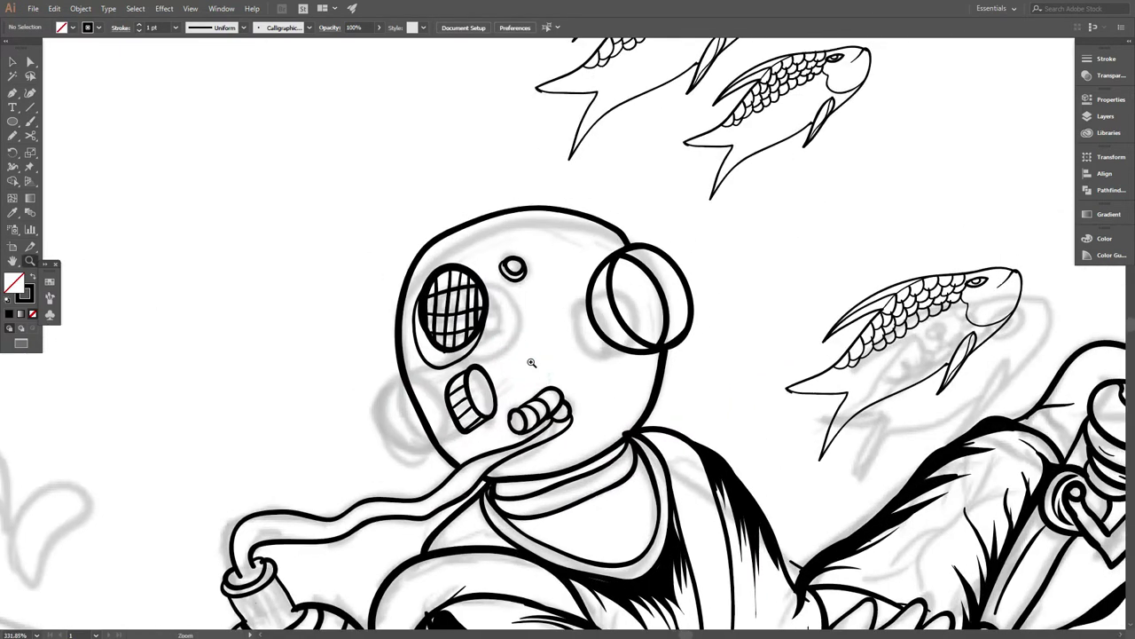
scroll(567, 355, up, 3)
Hatch the collar in black fill: along it, underneath, its right edge and inner curve.
key(n)
drag(618, 289, 667, 264)
drag(608, 298, 754, 247)
key(shift+x)
mouse_move(630, 237)
mouse_down()
mouse_move(678, 251)
mouse_move(627, 279)
mouse_up()
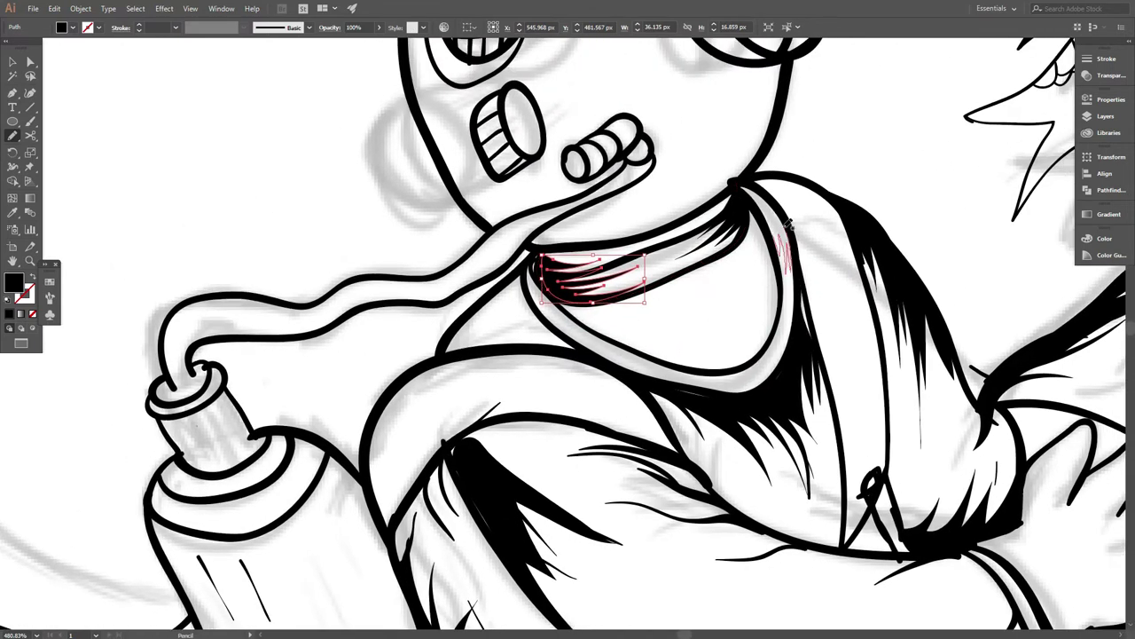
drag(783, 266, 761, 204)
drag(759, 335, 714, 322)
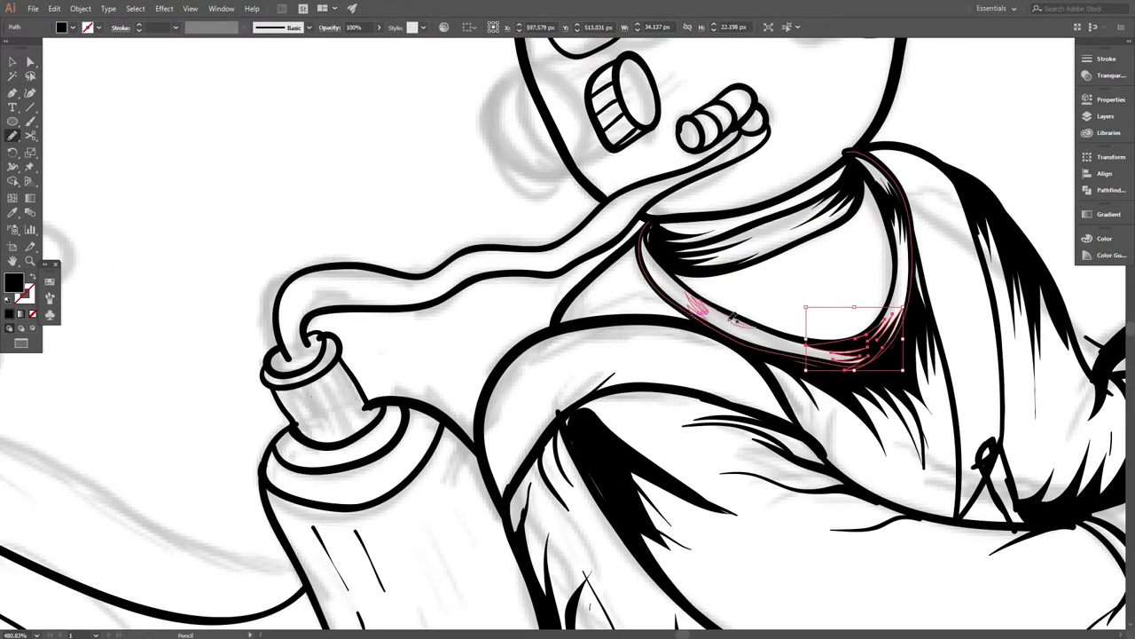
scroll(768, 291, down, 5)
scroll(621, 310, up, 2)
Hatch the shoulder and the chest below the collar.
key(n)
mouse_move(576, 389)
mouse_down()
mouse_move(658, 309)
mouse_move(593, 335)
mouse_up()
drag(539, 382, 652, 392)
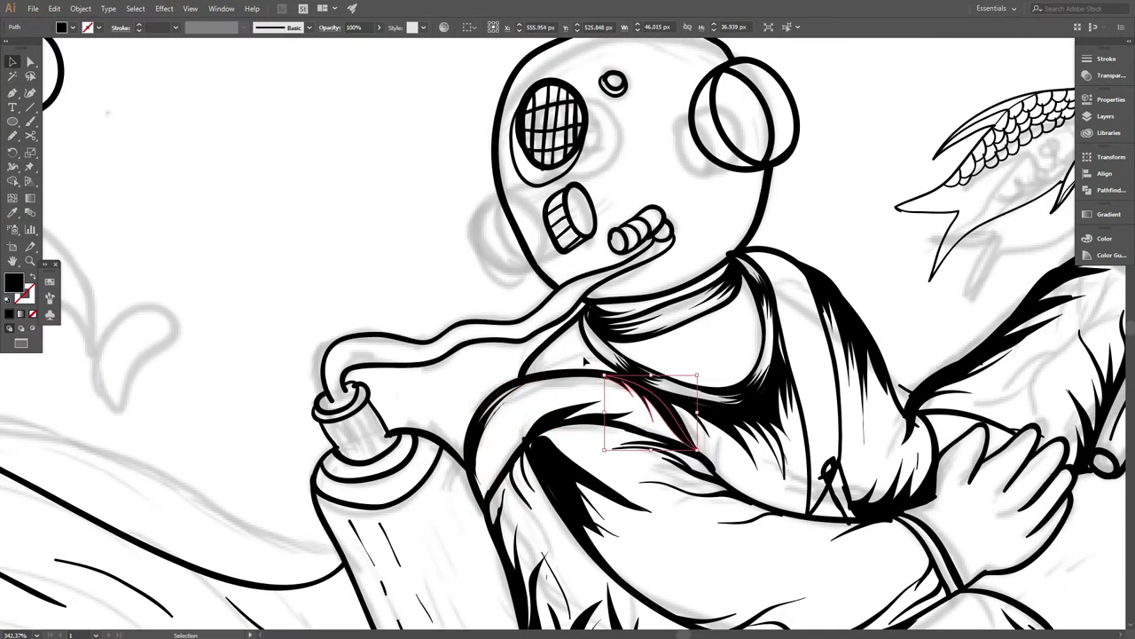
scroll(584, 359, down, 2)
Hatch the side of the spray can along its length, then deselect.
drag(532, 354, 585, 401)
key(n)
mouse_move(611, 197)
mouse_down()
mouse_move(621, 211)
mouse_move(599, 171)
mouse_up()
drag(712, 175, 575, 162)
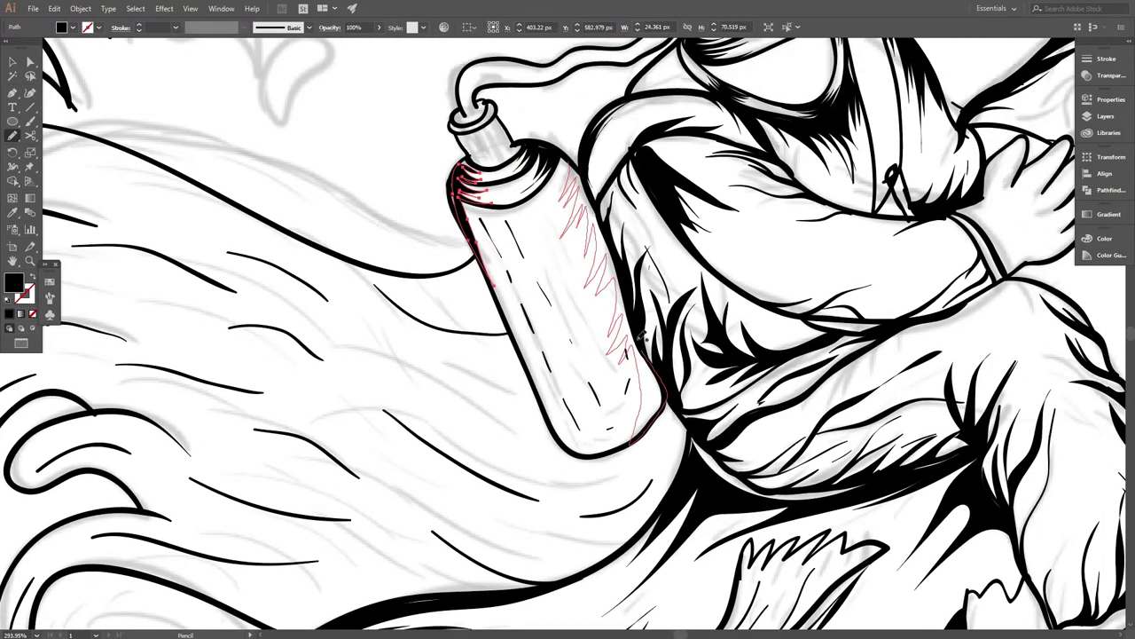
key(ctrl+shift+a)
scroll(554, 275, up, 2)
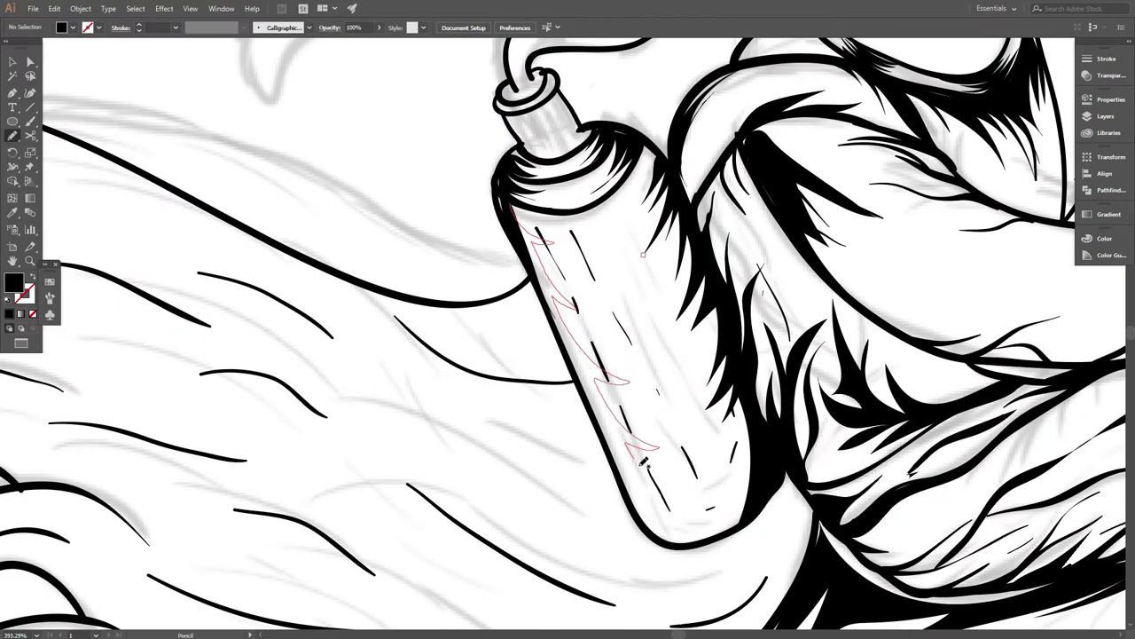
scroll(542, 282, down, 10)
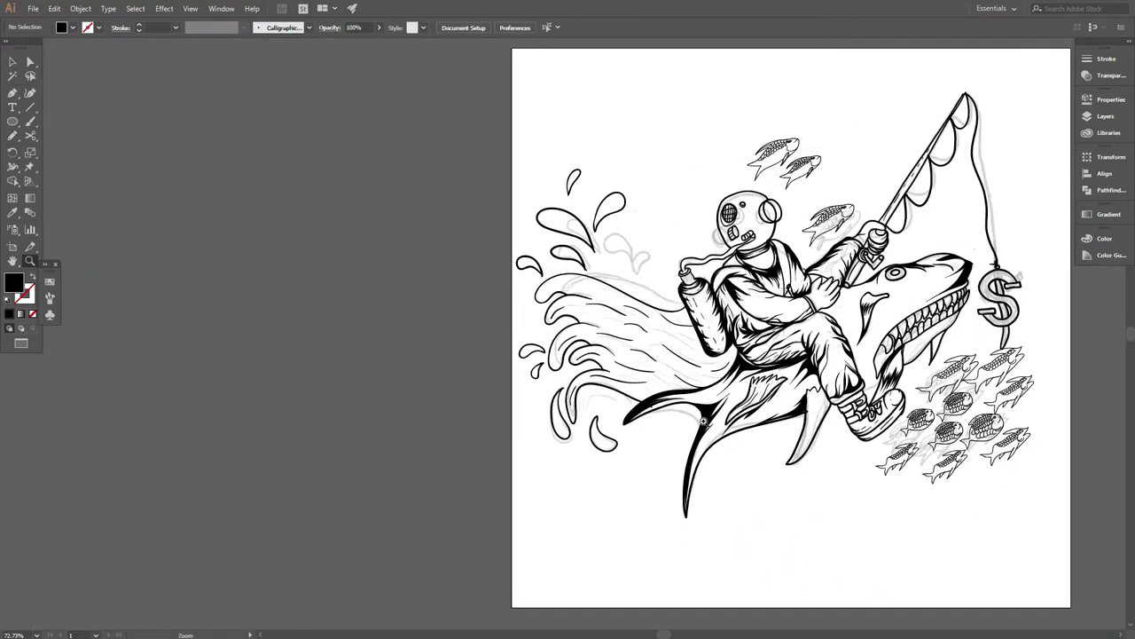
scroll(426, 306, up, 8)
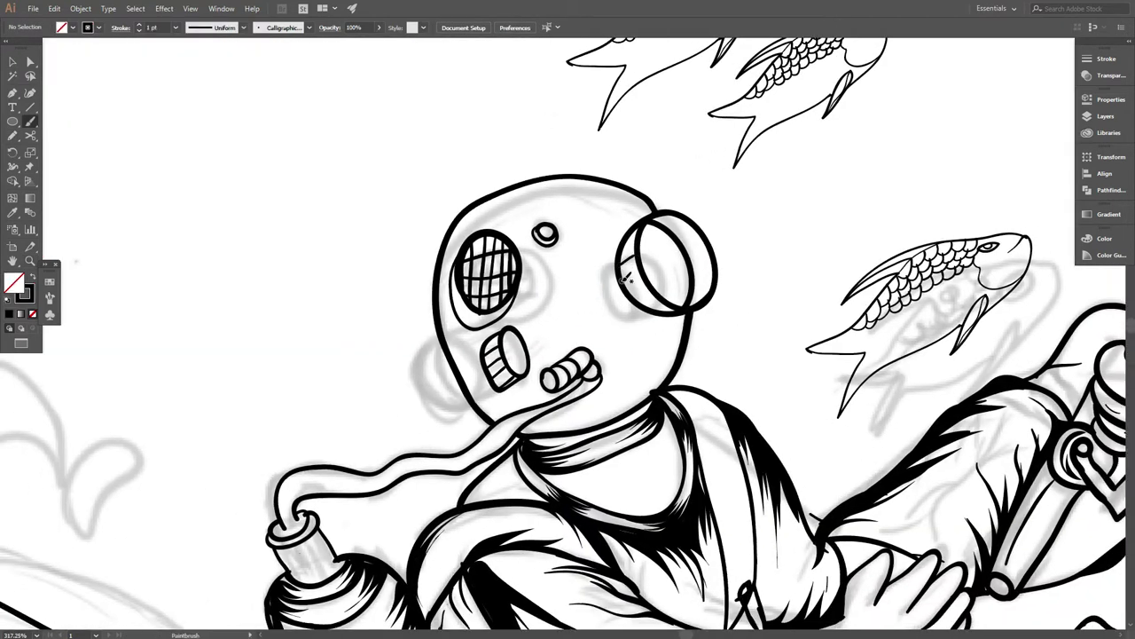
Hatch the inside of the helmet's side porthole.
key(n)
drag(585, 275, 621, 302)
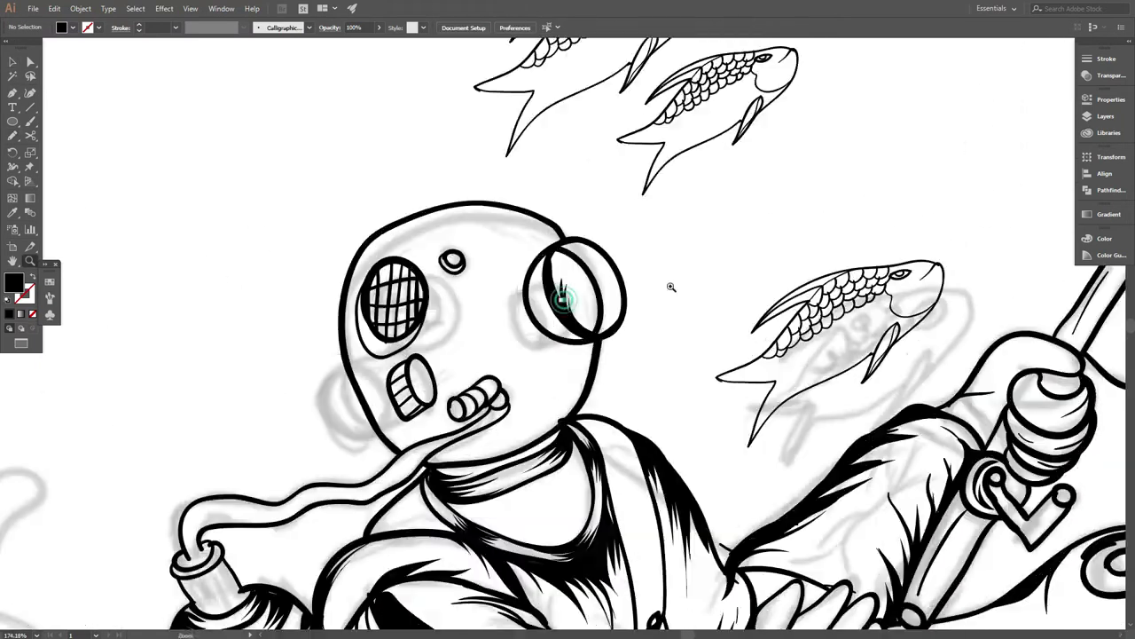
scroll(671, 284, up, 1)
scroll(642, 205, down, 4)
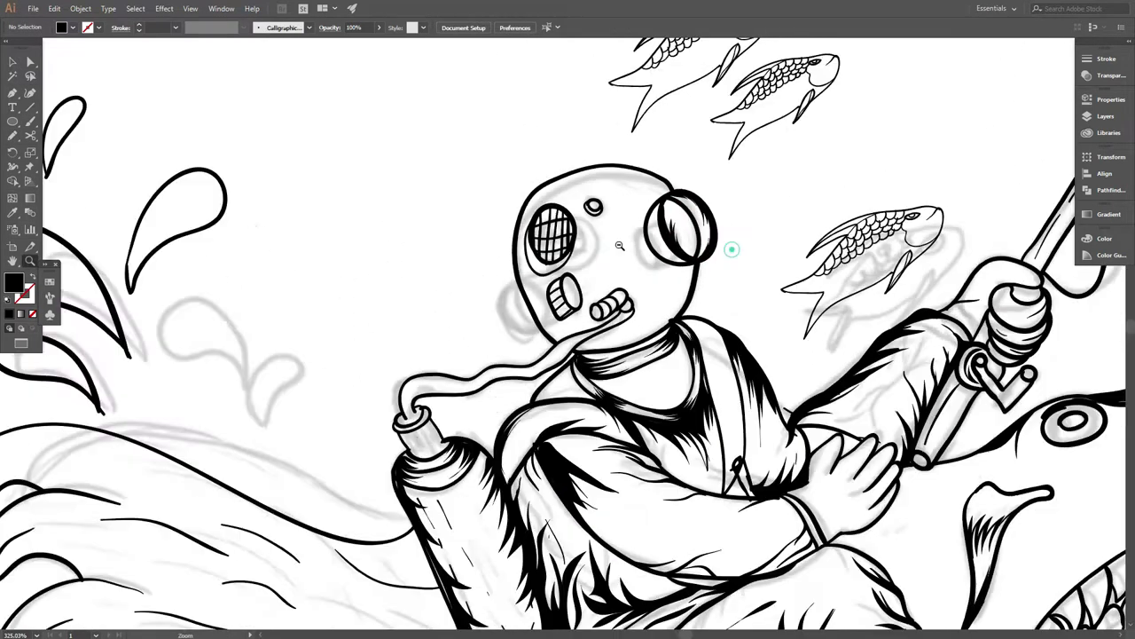
scroll(780, 152, up, 4)
scroll(749, 120, down, 5)
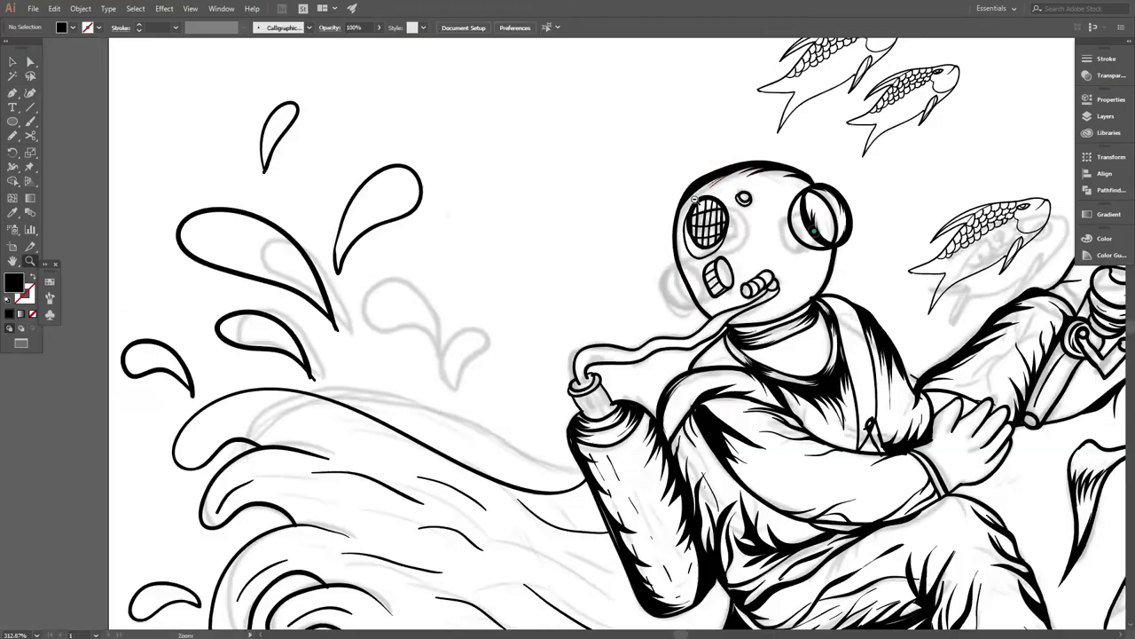
scroll(694, 271, up, 5)
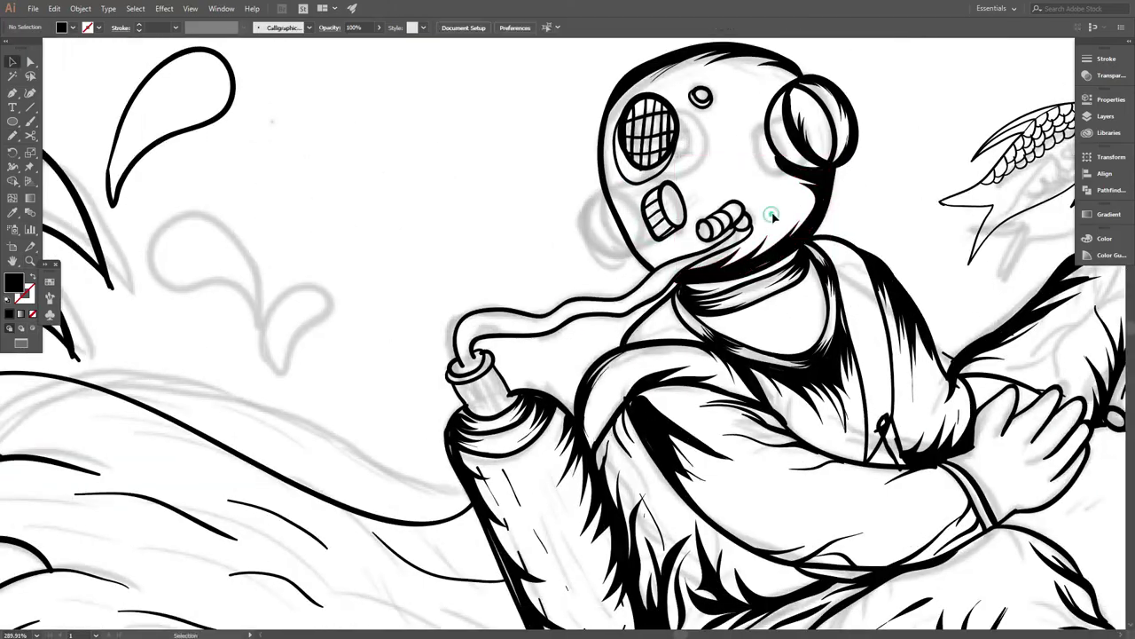
scroll(772, 216, down, 5)
scroll(772, 216, down, 2)
scroll(755, 317, up, 6)
Zoom the view back out and switch to black outline with no fill.
key(ctrl+0)
scroll(584, 257, up, 5)
scroll(584, 258, down, 5)
scroll(653, 358, up, 2)
scroll(674, 497, up, 5)
scroll(674, 497, down, 5)
scroll(550, 355, up, 1)
scroll(721, 313, up, 5)
scroll(721, 313, down, 5)
scroll(878, 408, up, 5)
scroll(674, 391, up, 3)
key(shift+x)
Bring the shoe area into view and select the spike shape beside the shoe.
scroll(696, 479, down, 1)
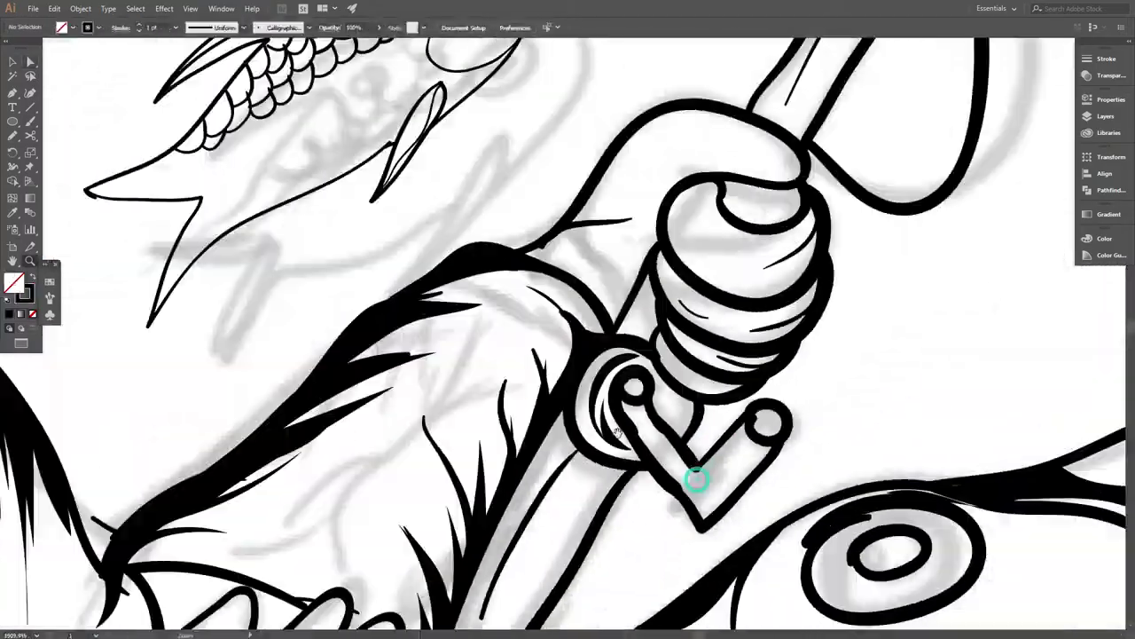
scroll(696, 479, down, 5)
mouse_move(696, 479)
mouse_down()
mouse_move(592, 458)
mouse_move(655, 434)
mouse_move(546, 461)
mouse_up()
scroll(592, 459, down, 1)
scroll(592, 459, up, 1)
click(624, 432)
key(z)
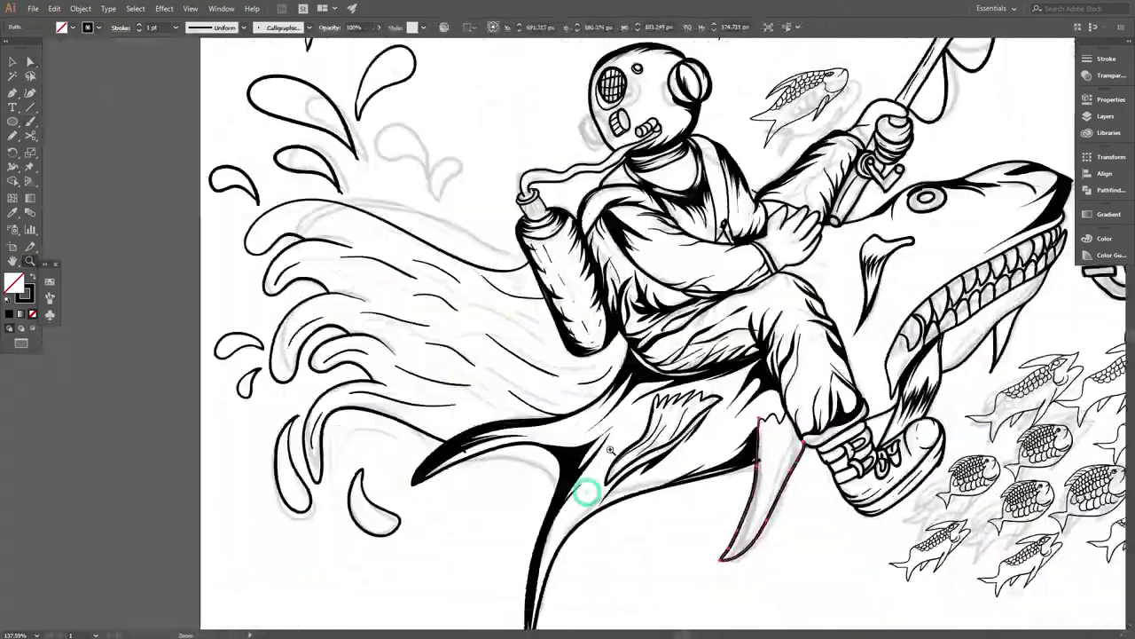
scroll(578, 477, up, 5)
Hatch the area above the shark's beak with pencil strokes.
key(n)
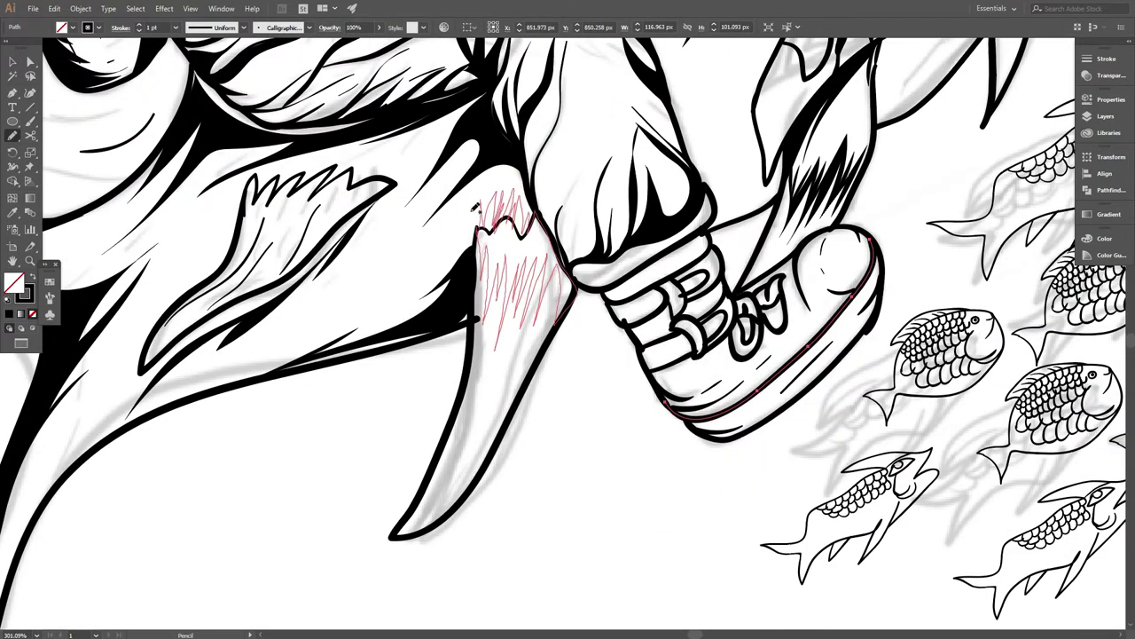
key(ctrl+0)
scroll(568, 314, up, 5)
drag(421, 301, 523, 266)
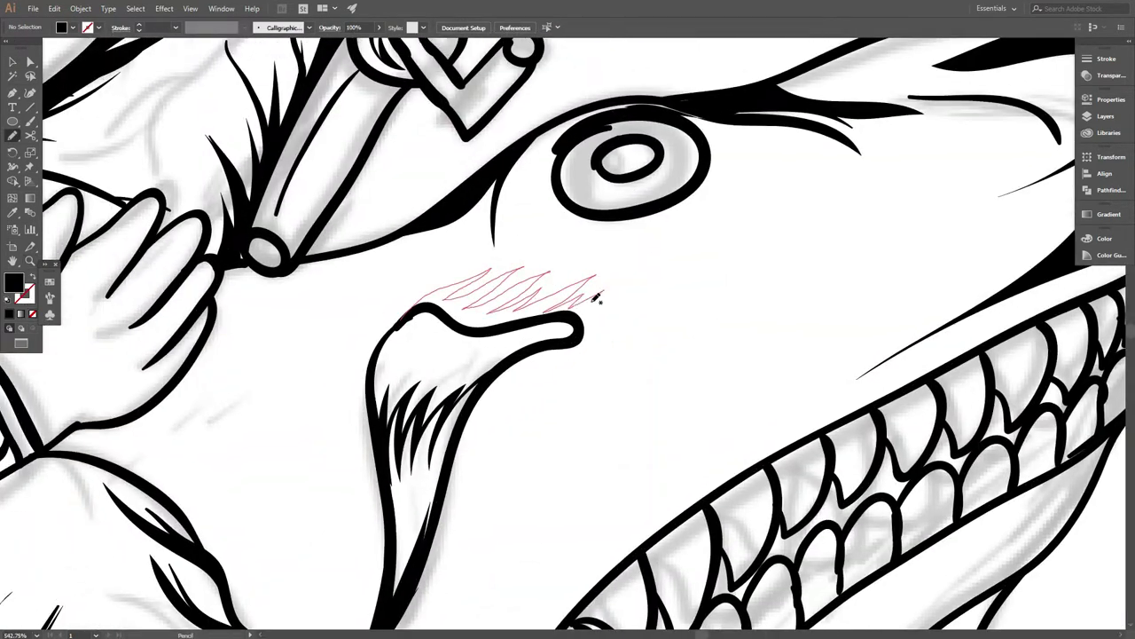
key(ctrl+0)
scroll(583, 304, up, 5)
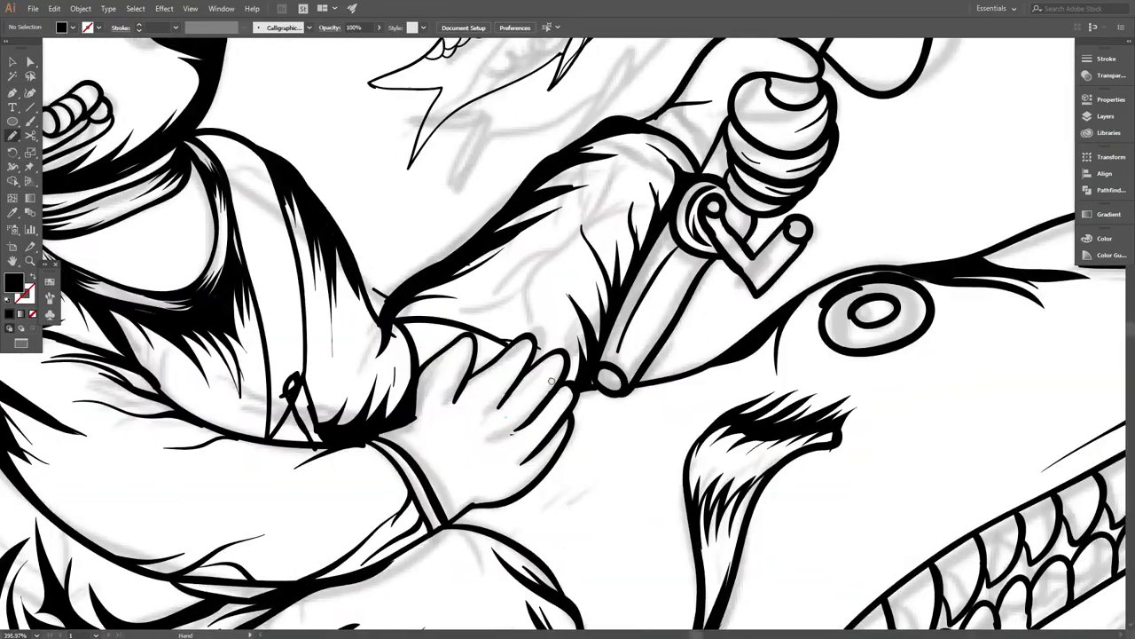
Hatch across the diver's arm and along the lower sleeve.
drag(626, 355, 701, 324)
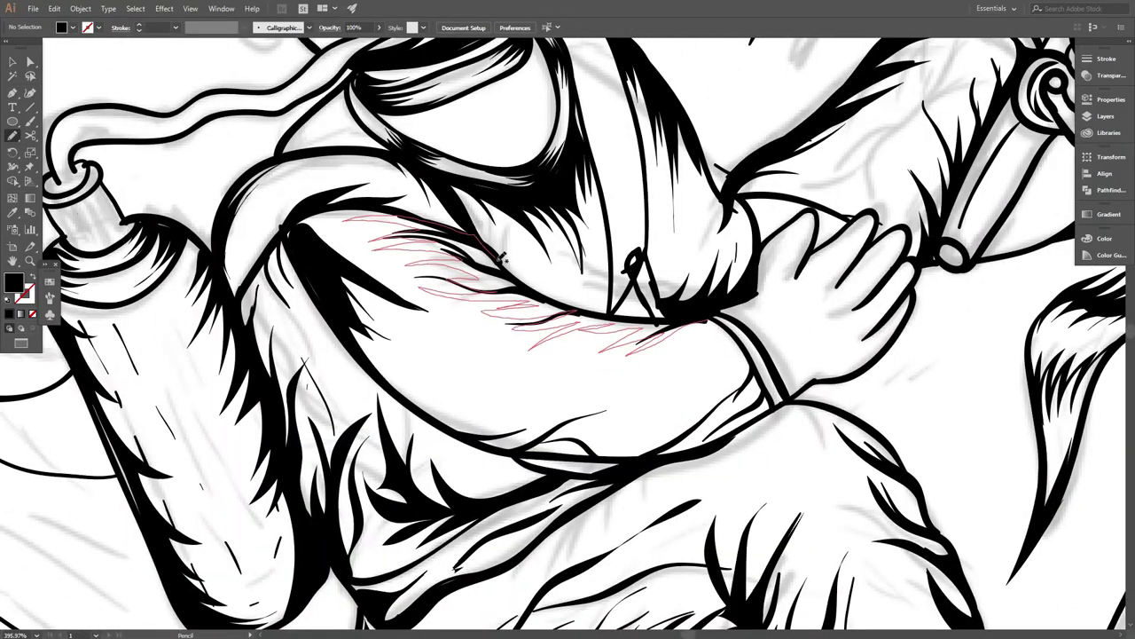
key(n)
drag(541, 311, 697, 326)
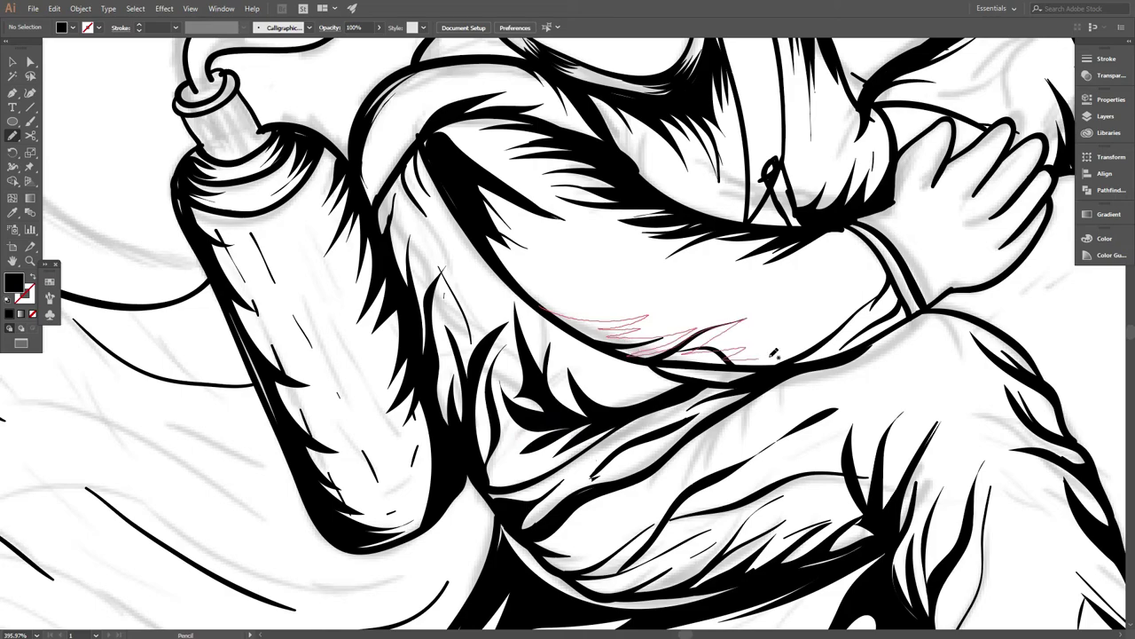
key(b)
key(ctrl+0)
Pencil a zigzag touch-up stroke along the shark's jaw.
scroll(654, 295, up, 3)
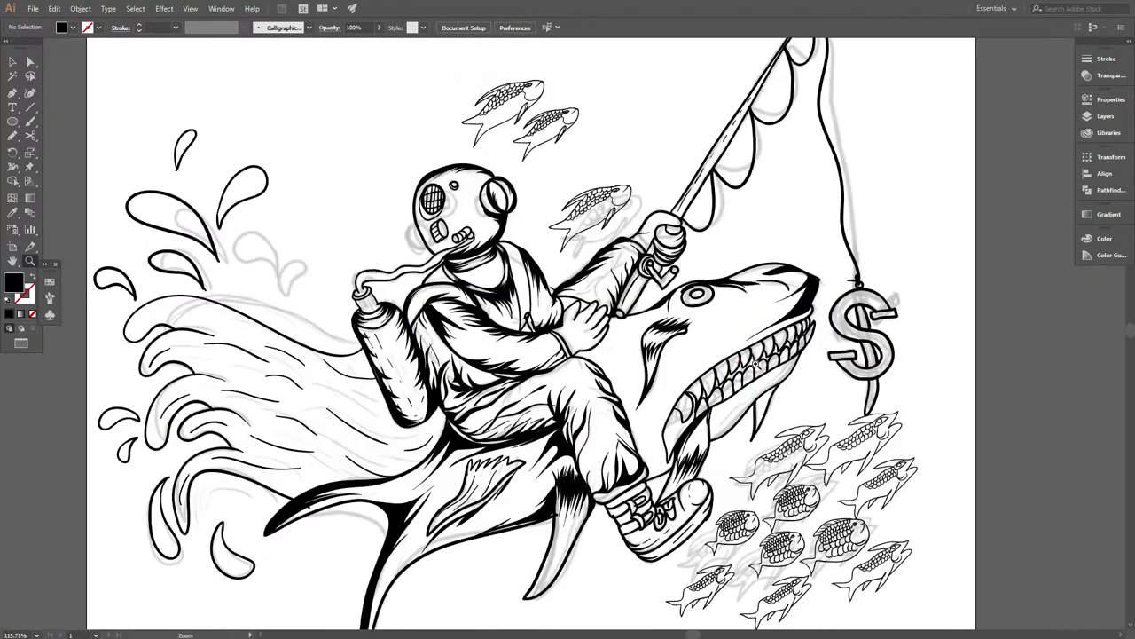
scroll(655, 295, up, 2)
scroll(655, 294, down, 2)
key(ctrl+0)
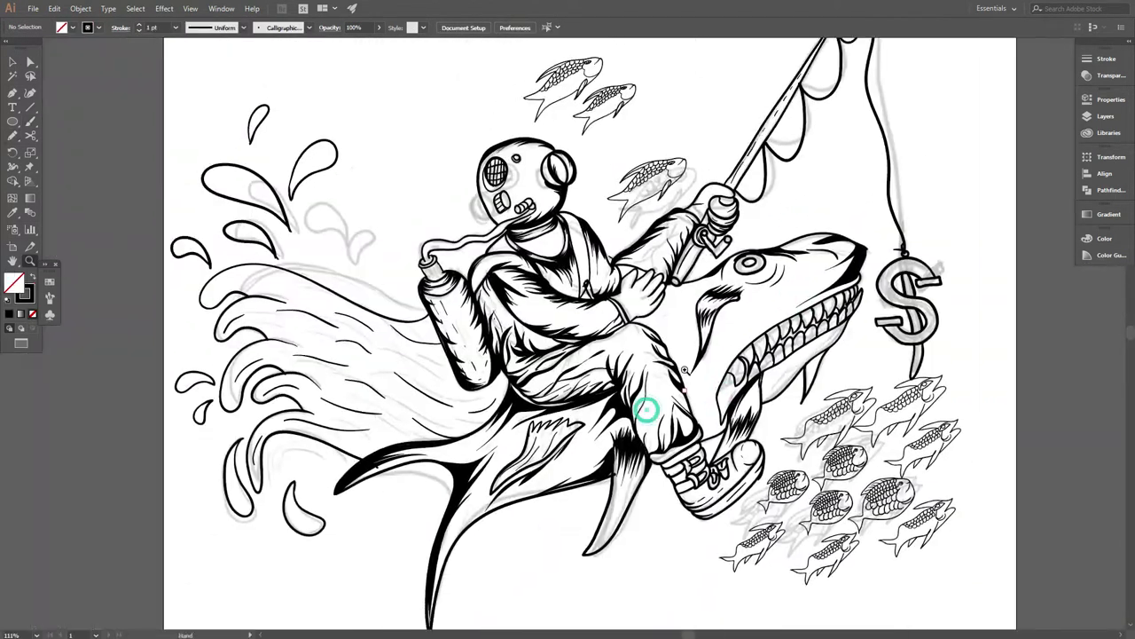
scroll(647, 406, up, 3)
scroll(666, 278, down, 5)
scroll(717, 325, right, 3)
key(n)
scroll(674, 372, up, 2)
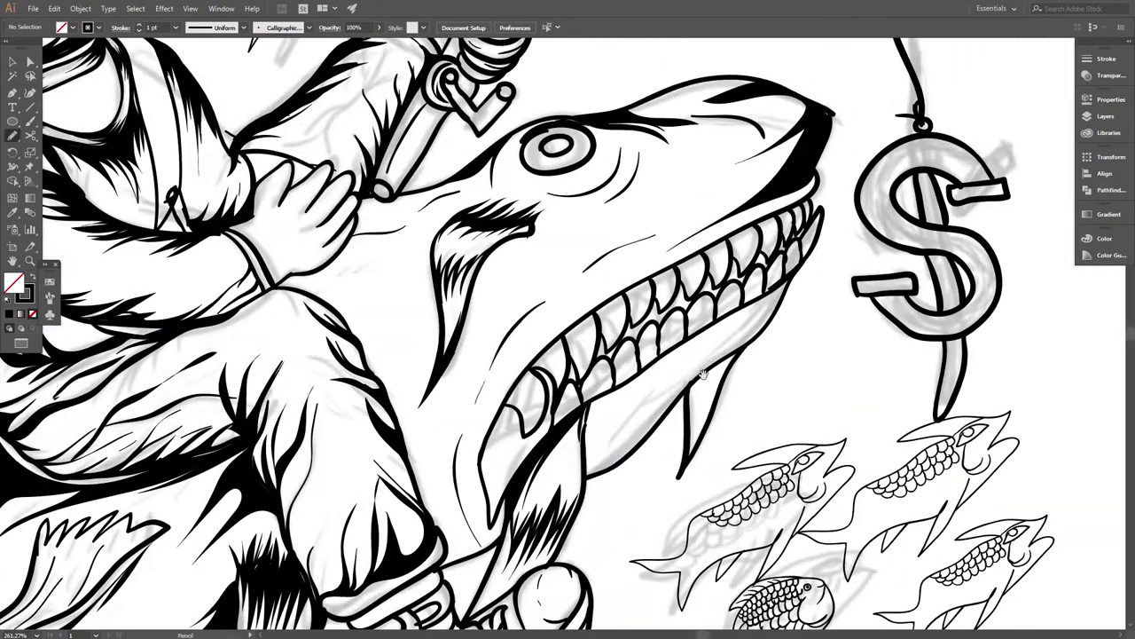
drag(683, 403, 756, 335)
scroll(671, 398, up, 2)
scroll(701, 377, right, 2)
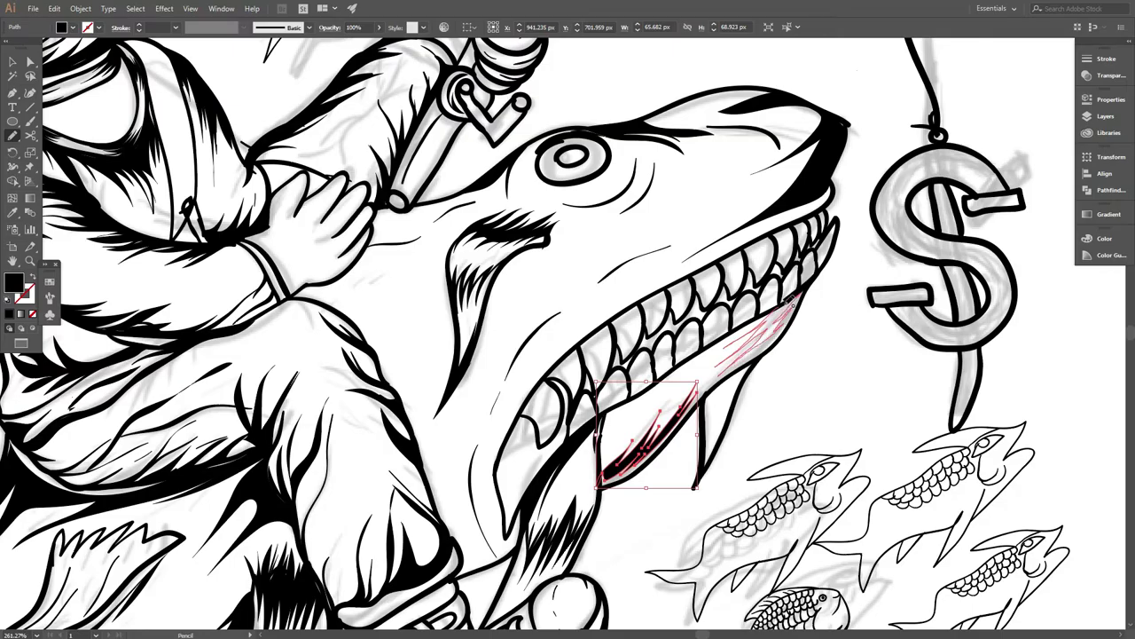
drag(794, 299, 796, 297)
Draw hatching strokes inside the shark's fin.
key(ctrl+0)
scroll(603, 382, up, 5)
drag(701, 300, 596, 310)
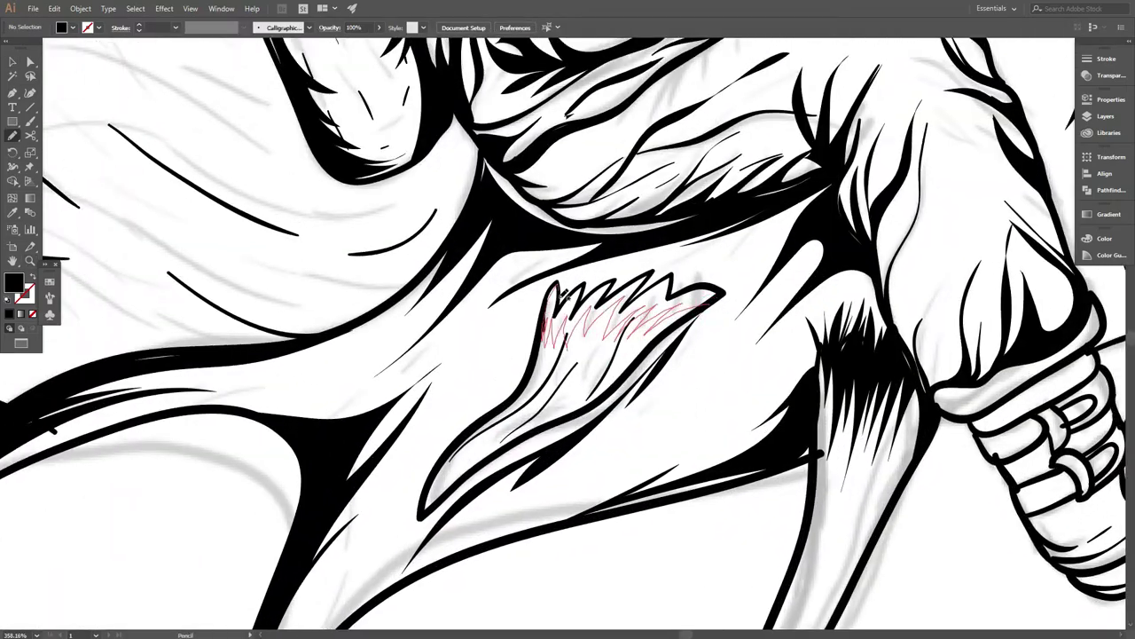
key(ctrl+0)
scroll(793, 299, up, 2)
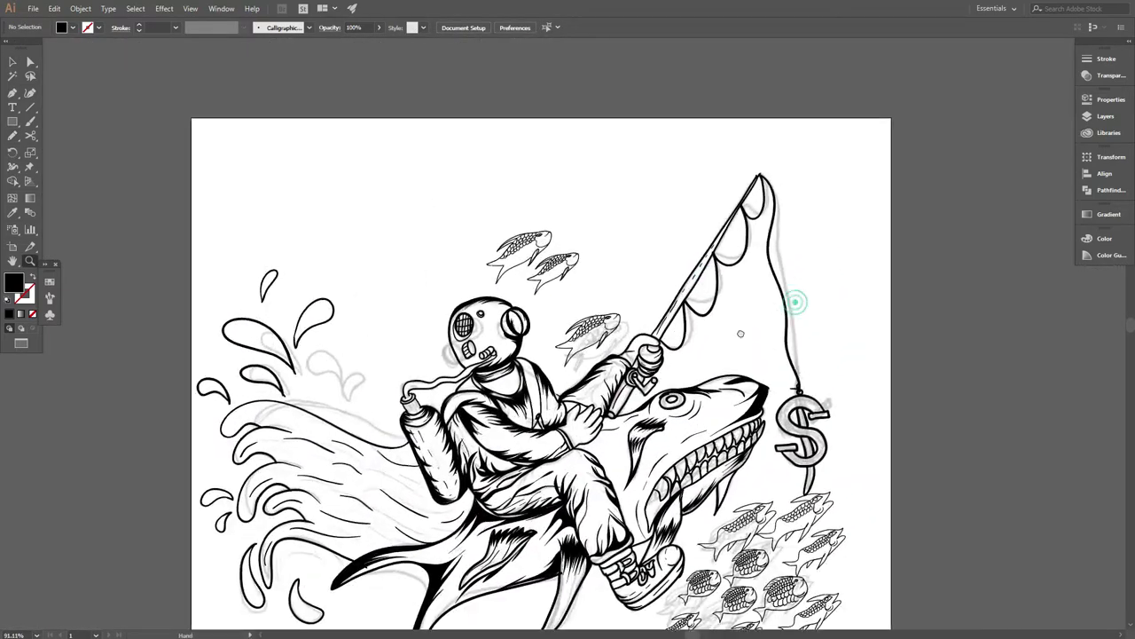
scroll(654, 349, up, 2)
Nudge one fish in the school to a slightly new position.
key(v)
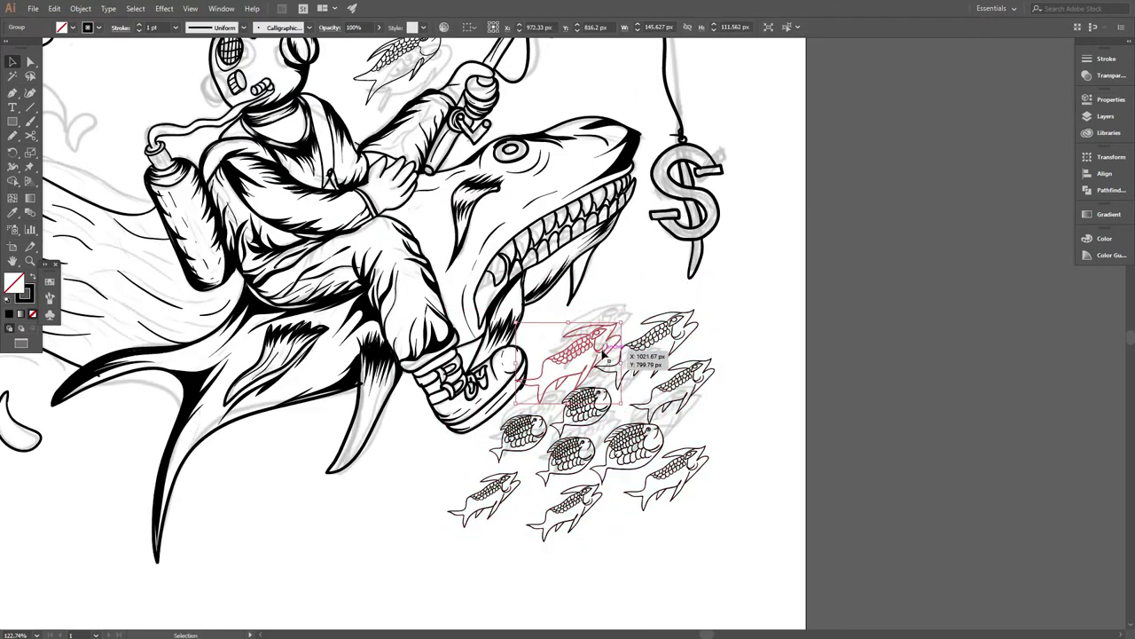
drag(603, 354, 612, 350)
scroll(612, 351, right, 2)
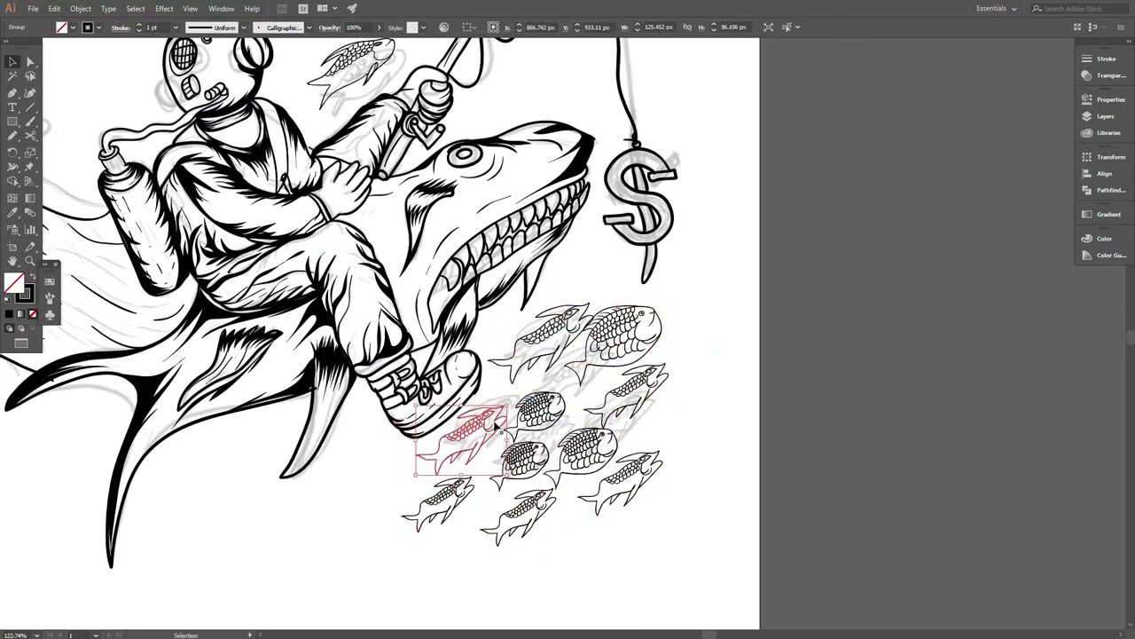
key(ctrl+0)
scroll(368, 414, up, 2)
scroll(368, 414, up, 5)
Select an anchor on the diver's helmet outline with Direct Selection, then deselect.
key(a)
click(364, 411)
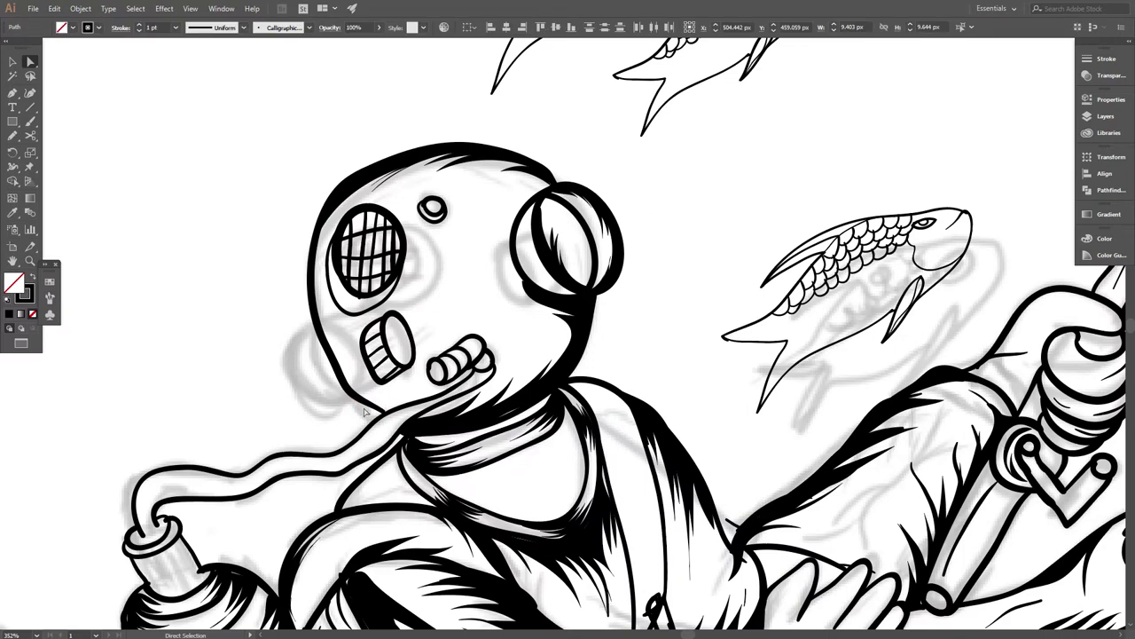
scroll(364, 412, up, 1)
scroll(355, 416, right, 1)
click(321, 432)
key(ctrl+0)
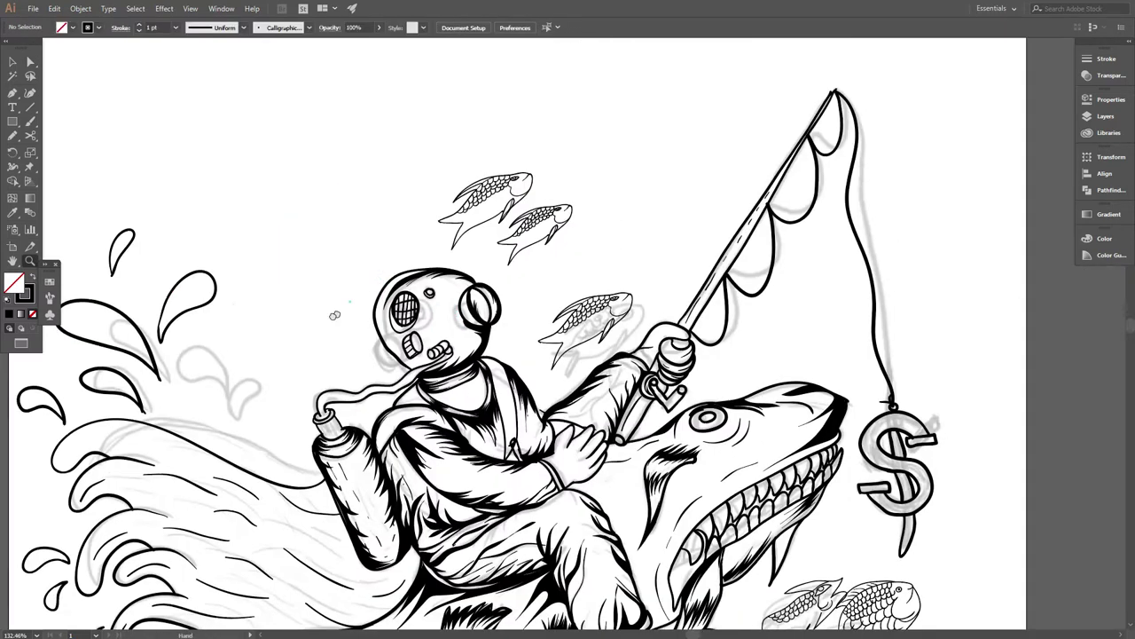
scroll(404, 302, up, 4)
key(ctrl+shift+a)
Select the stray stroke among the shark's teeth.
scroll(404, 294, up, 1)
key(ctrl+0)
scroll(367, 347, up, 5)
scroll(324, 406, down, 4)
key(ctrl+shift+a)
key(ctrl+0)
scroll(692, 337, up, 3)
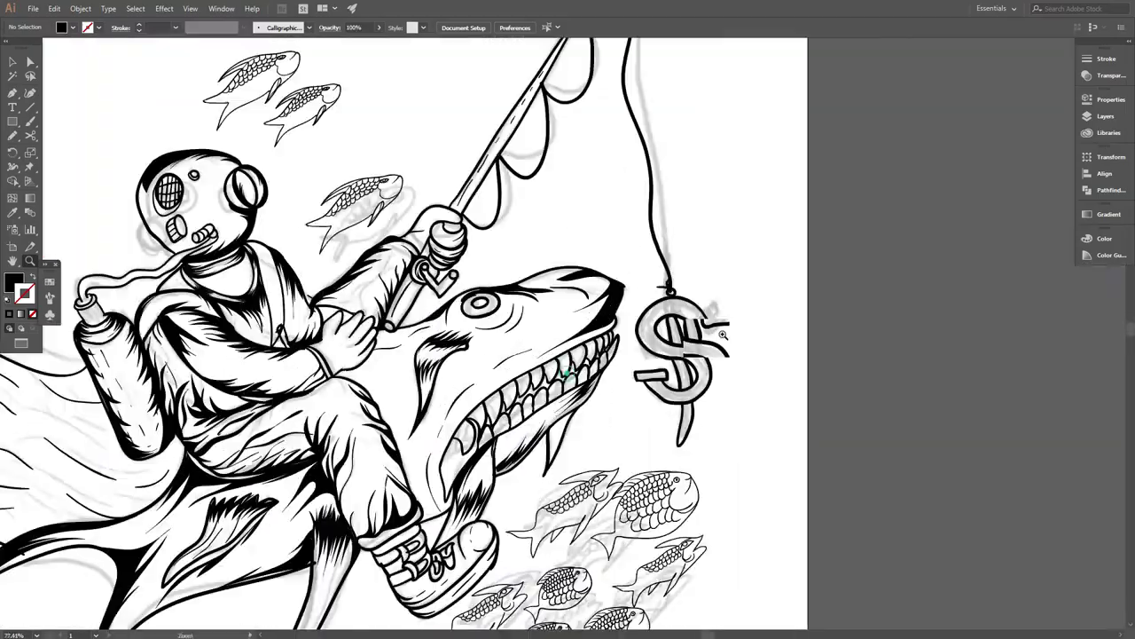
scroll(710, 311, up, 3)
scroll(754, 283, up, 4)
click(697, 284)
scroll(436, 476, down, 5)
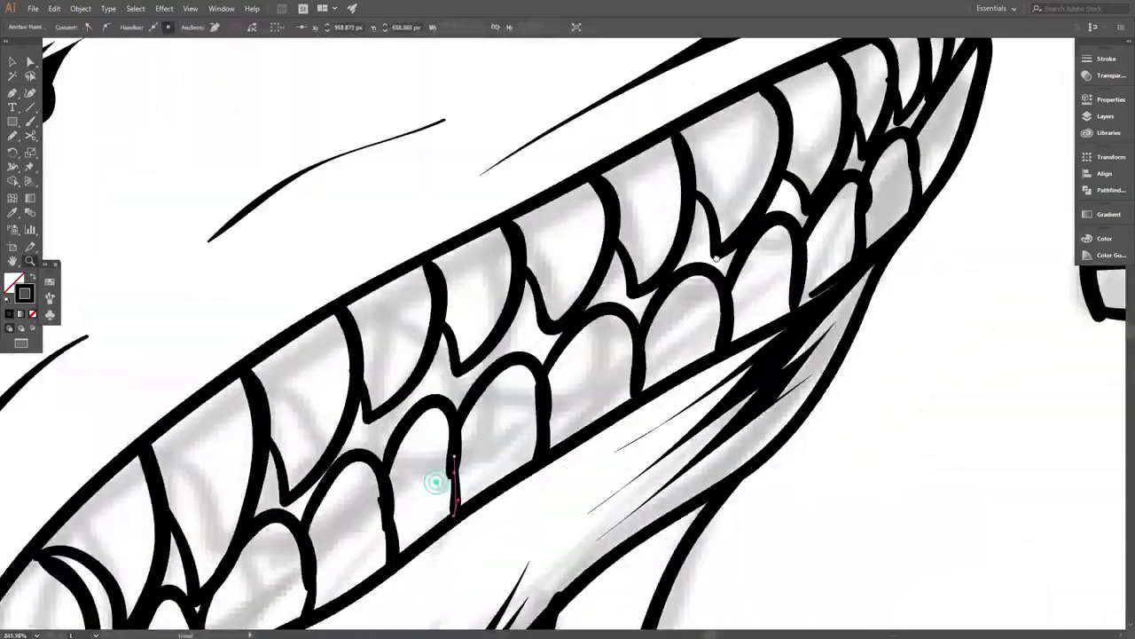
scroll(487, 477, down, 5)
scroll(497, 452, down, 5)
scroll(508, 433, down, 1)
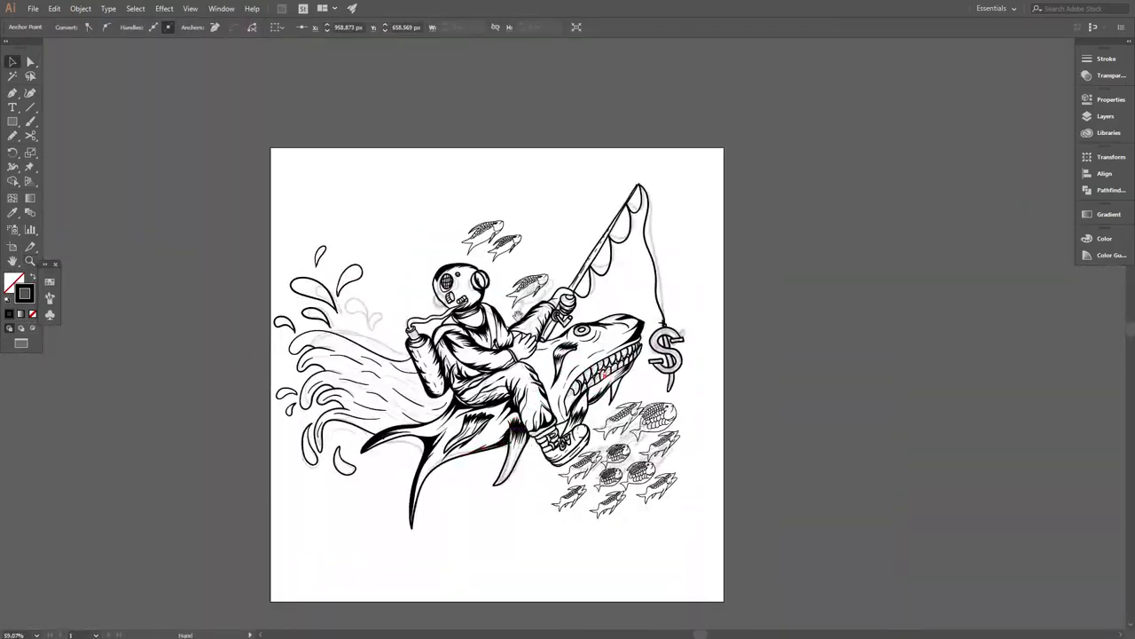
scroll(517, 315, up, 3)
scroll(517, 314, down, 3)
Select all the artwork, deselect it, and show the Layers panel.
key(ctrl+a)
key(ctrl+shift+a)
scroll(647, 293, up, 4)
scroll(535, 420, down, 2)
scroll(535, 420, down, 3)
click(1105, 115)
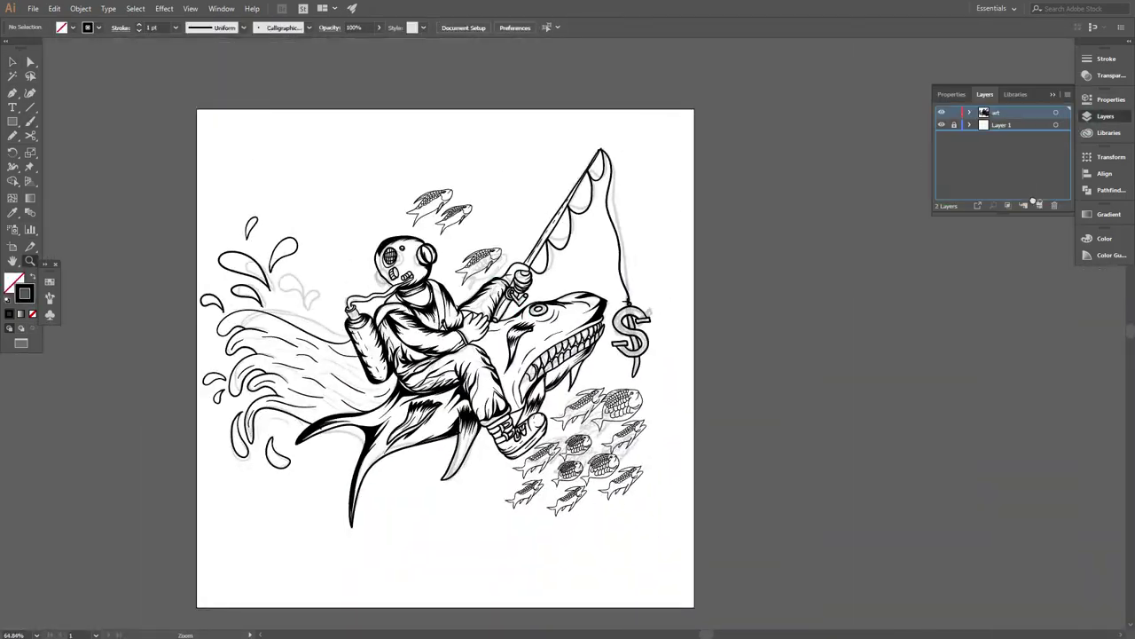
Duplicate the art layer, hide the copy, and expand the selected line art.
drag(1033, 202, 1039, 205)
click(80, 8)
click(98, 101)
click(535, 375)
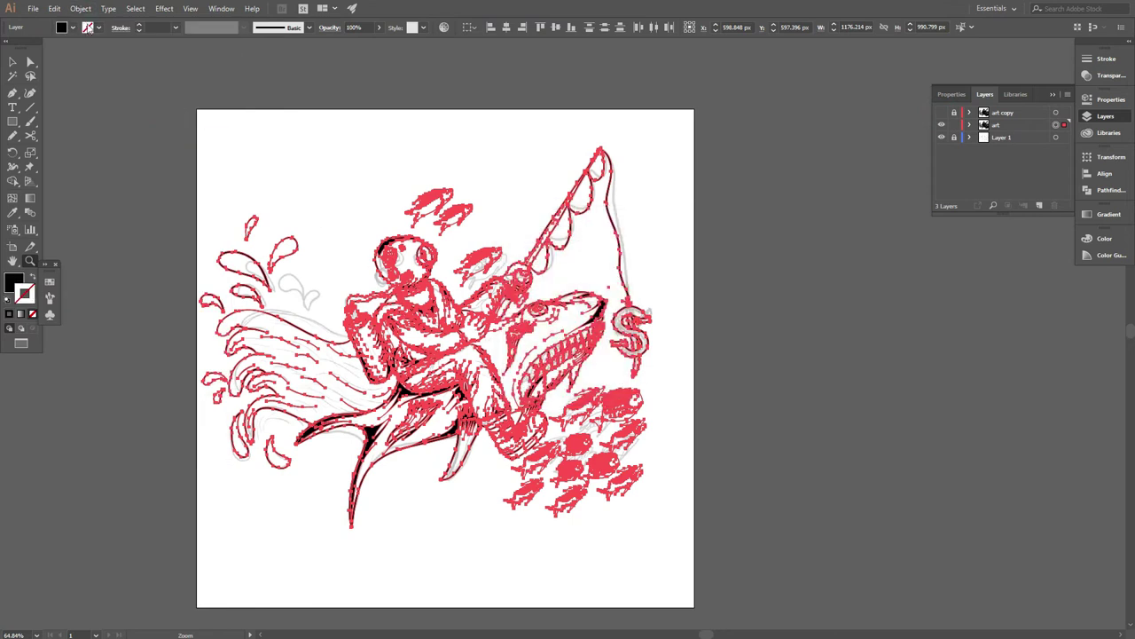
click(1104, 175)
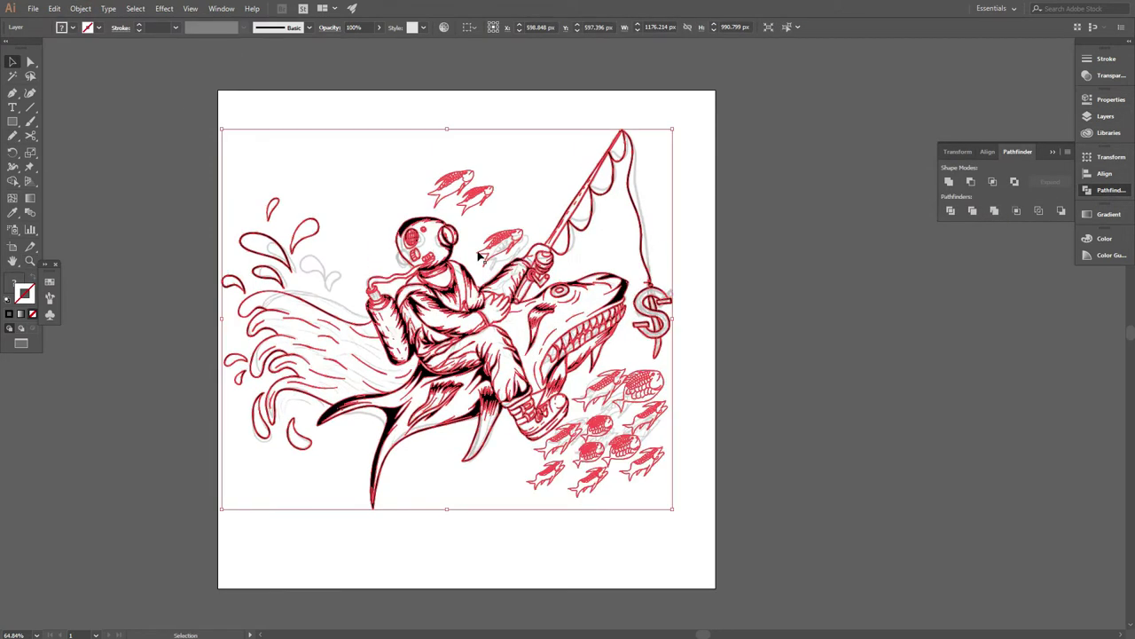
click(697, 228)
Draw an artboard-sized yellow rectangle with no outline and send it to the back.
key(m)
drag(243, 114, 723, 497)
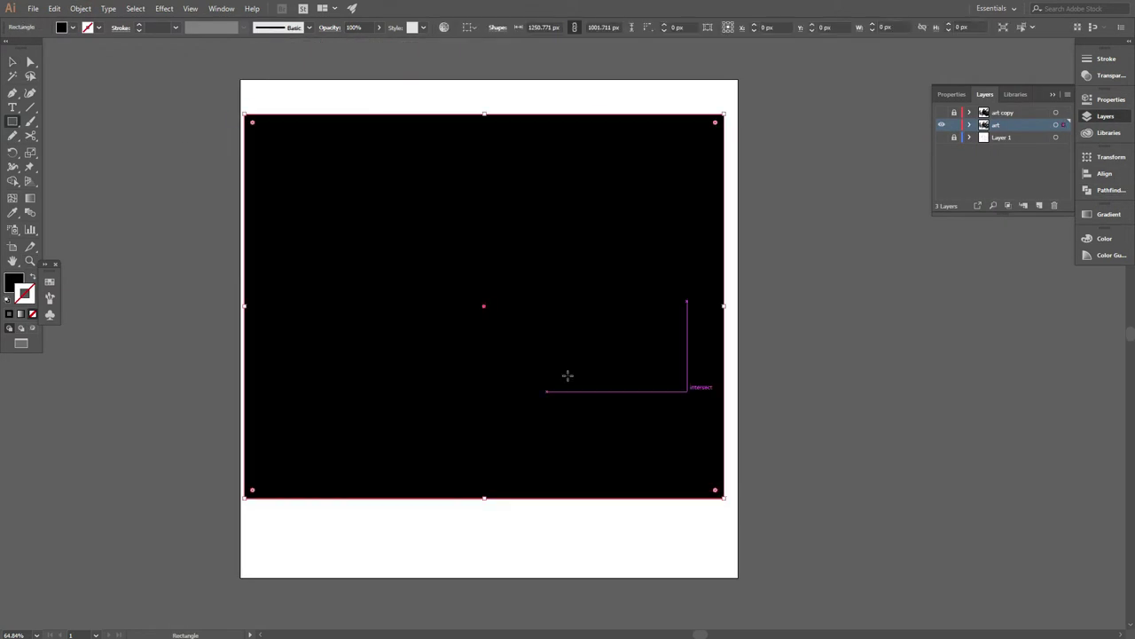
click(49, 281)
click(98, 321)
key(shift+x)
key(ctrl+shift+bracketleft)
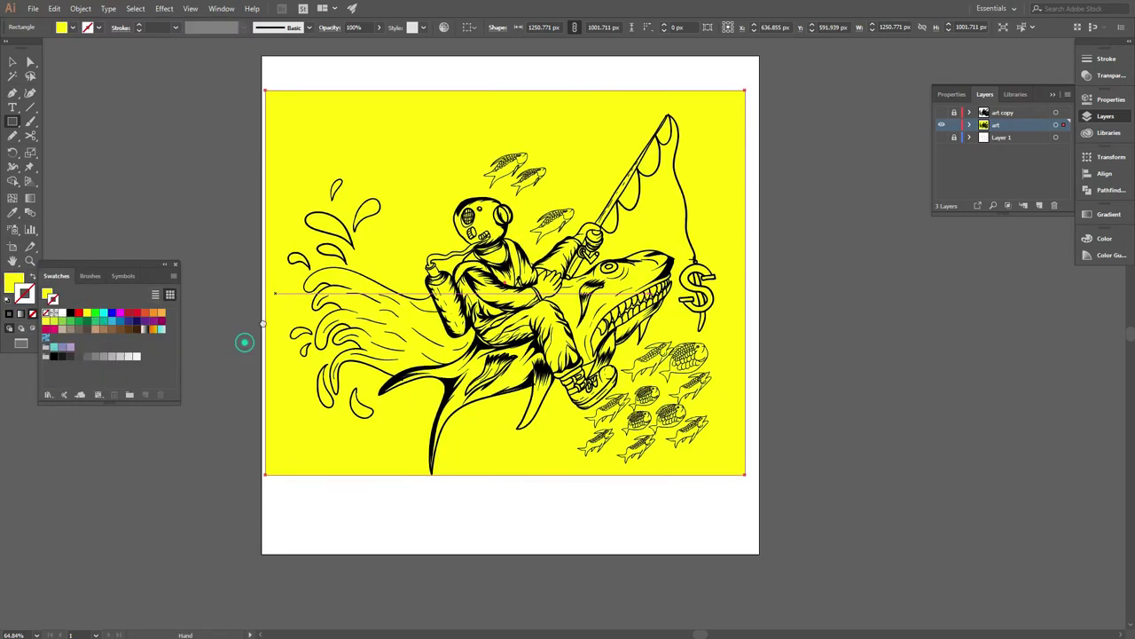
Change the rectangle's fill to turquoise in the Color Picker and isolate the group.
key(v)
click(104, 312)
double_click(13, 284)
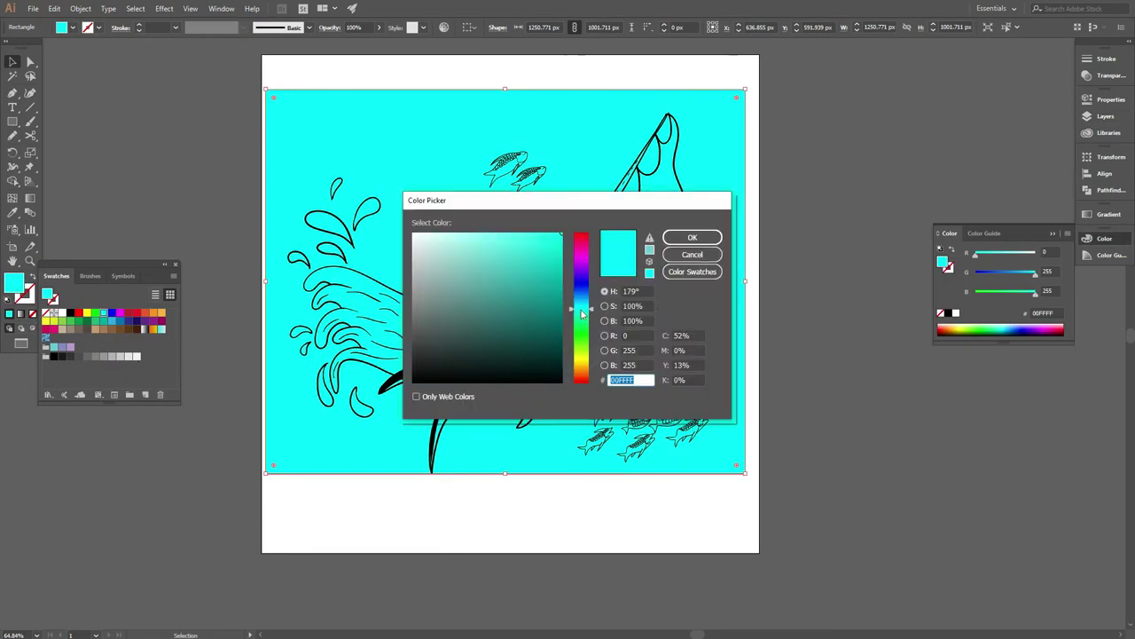
click(692, 237)
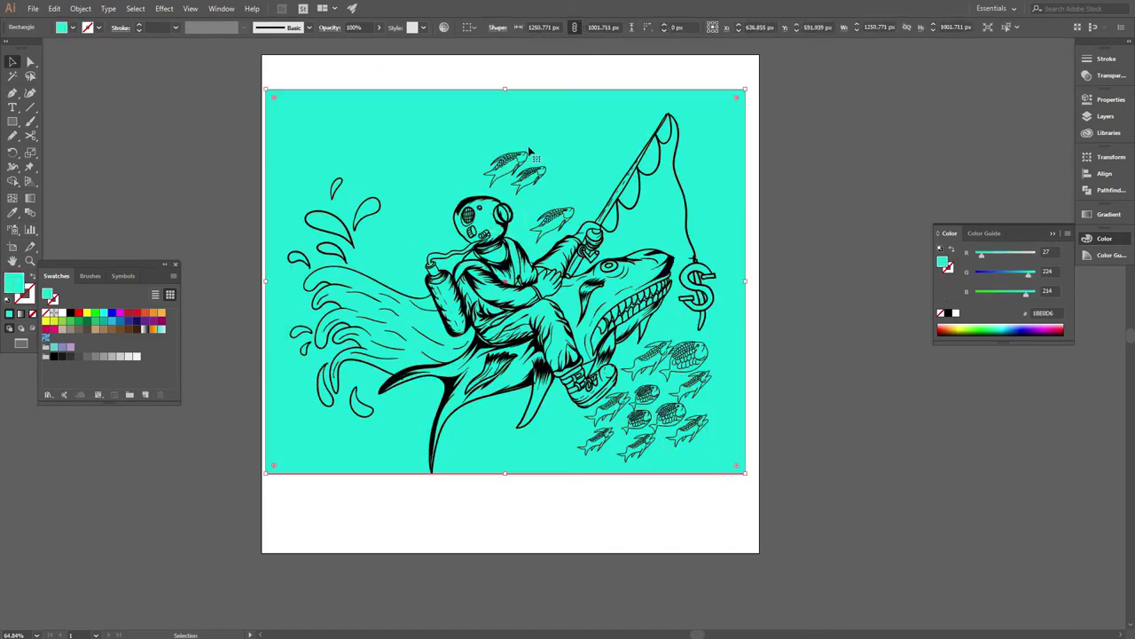
key(ctrl+shift+F9)
double_click(715, 207)
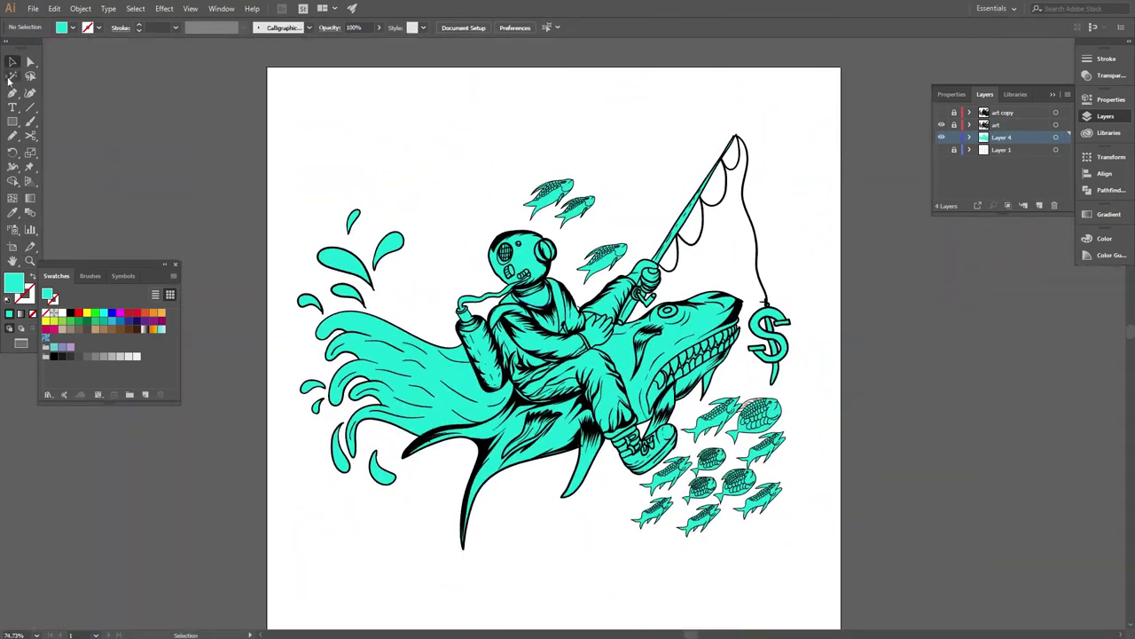
Magic Wand the cyan fills to brighten them, colour the air tank, and select the hose.
click(12, 77)
click(300, 365)
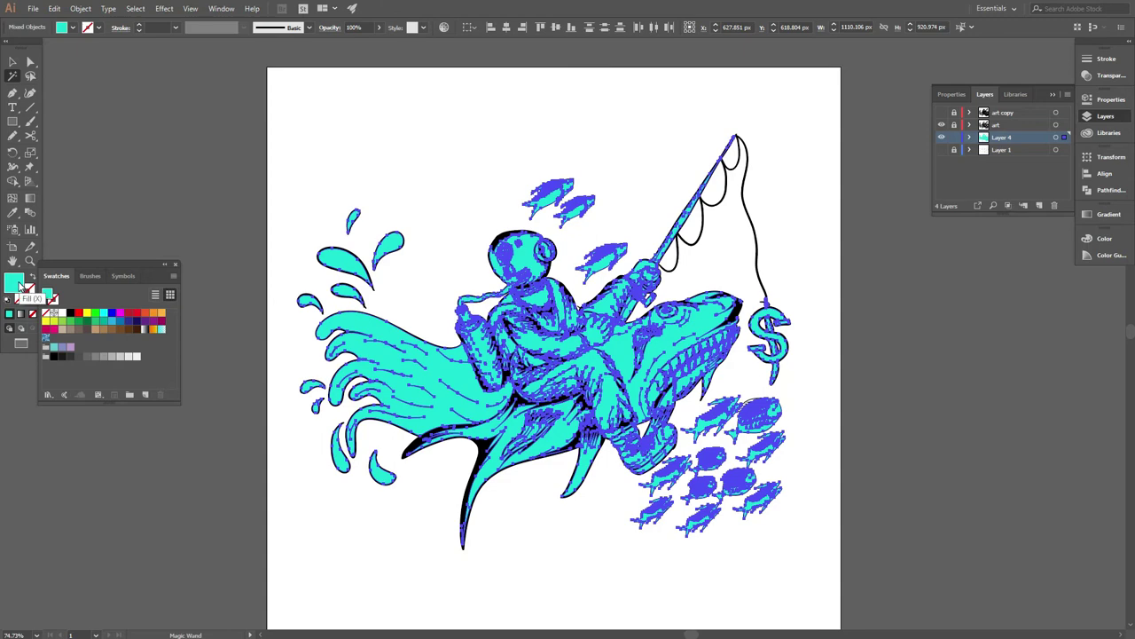
double_click(13, 282)
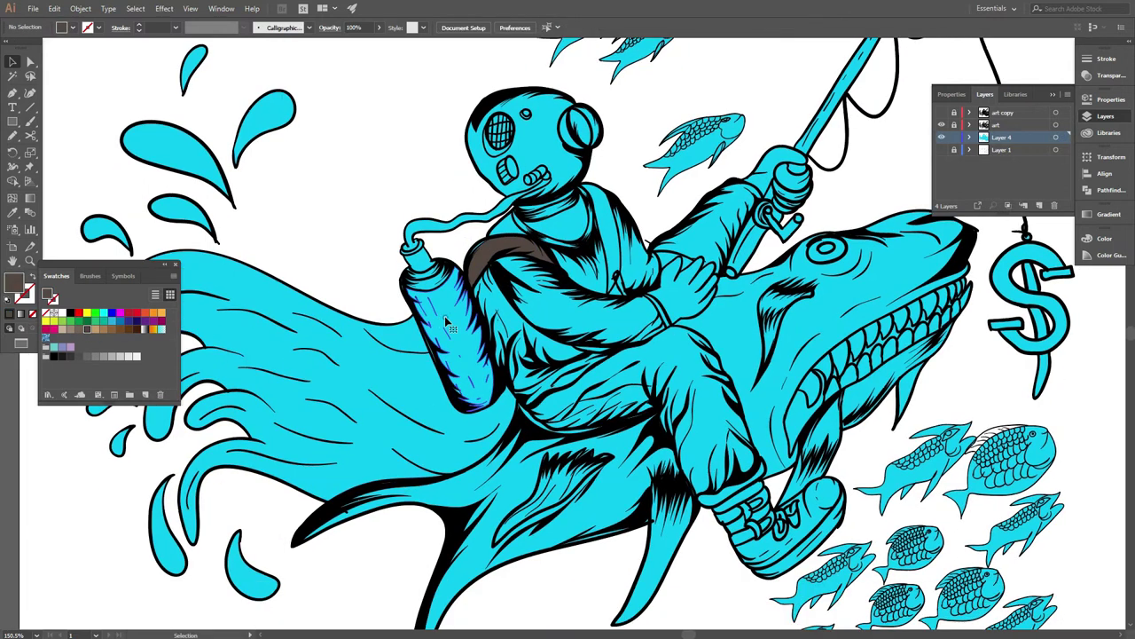
click(77, 360)
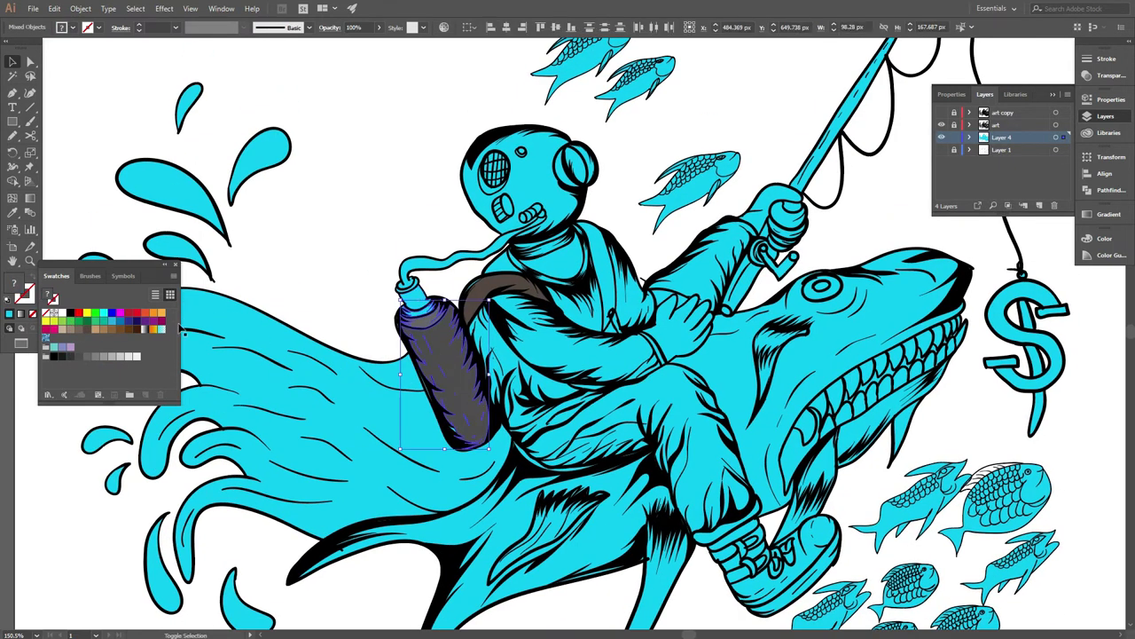
click(390, 286)
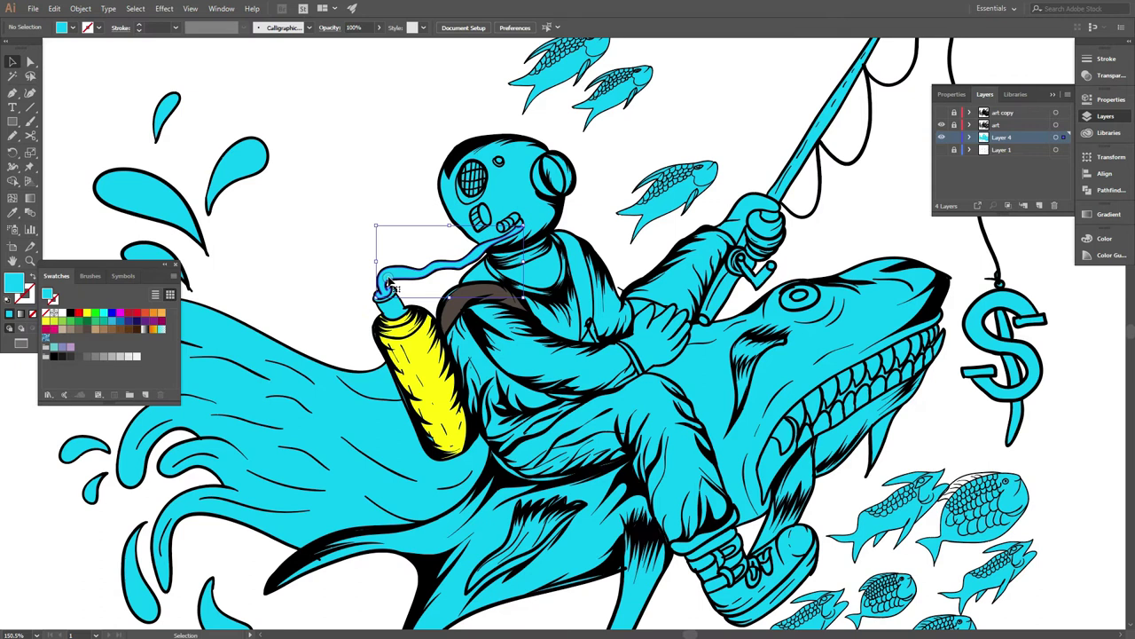
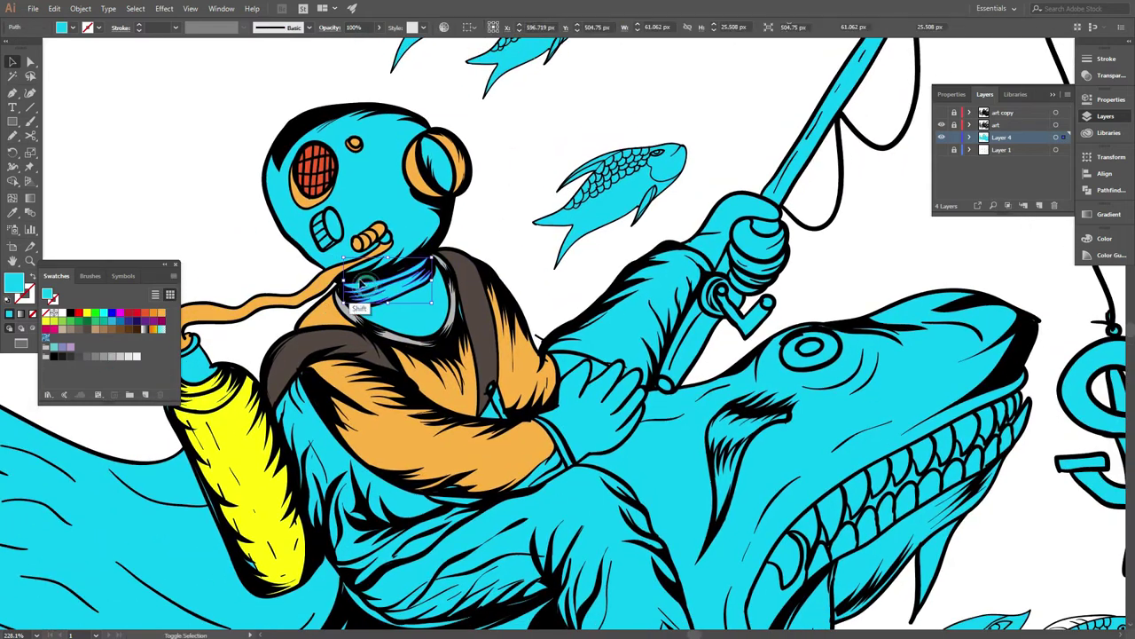
Select the diver's boot strap paths and fill them orange.
drag(421, 527, 461, 342)
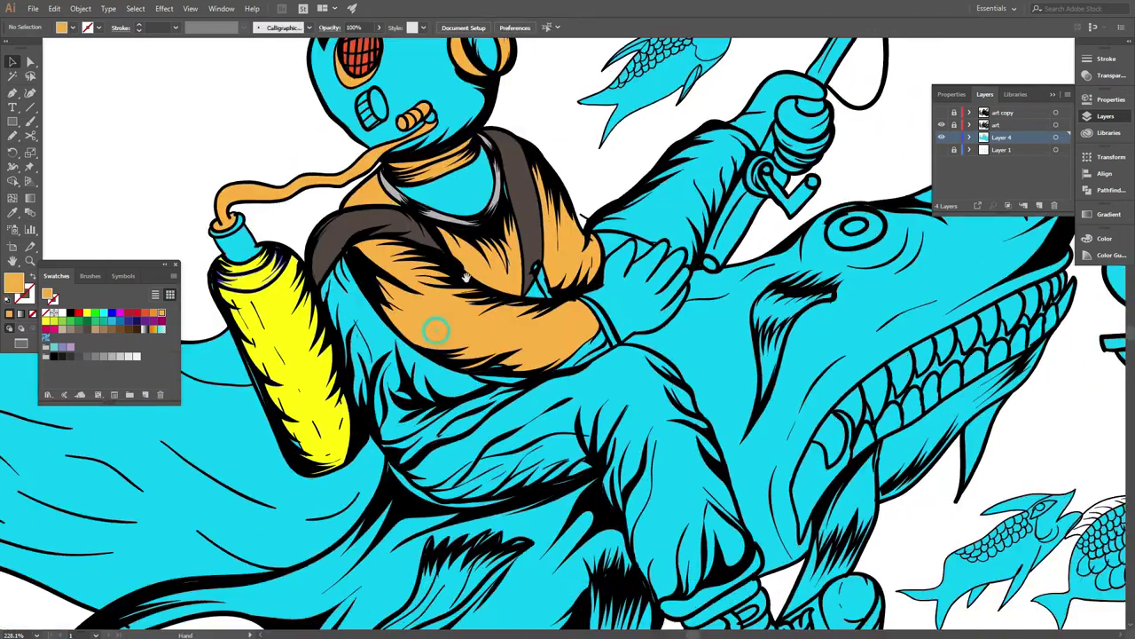
shift+click(460, 341)
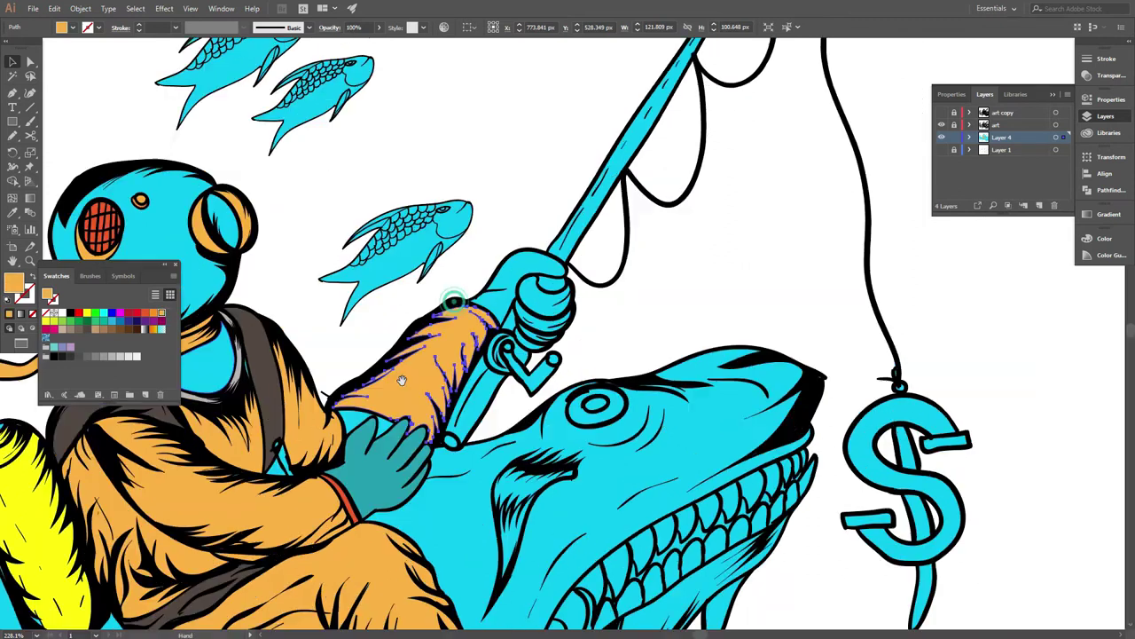
click(164, 315)
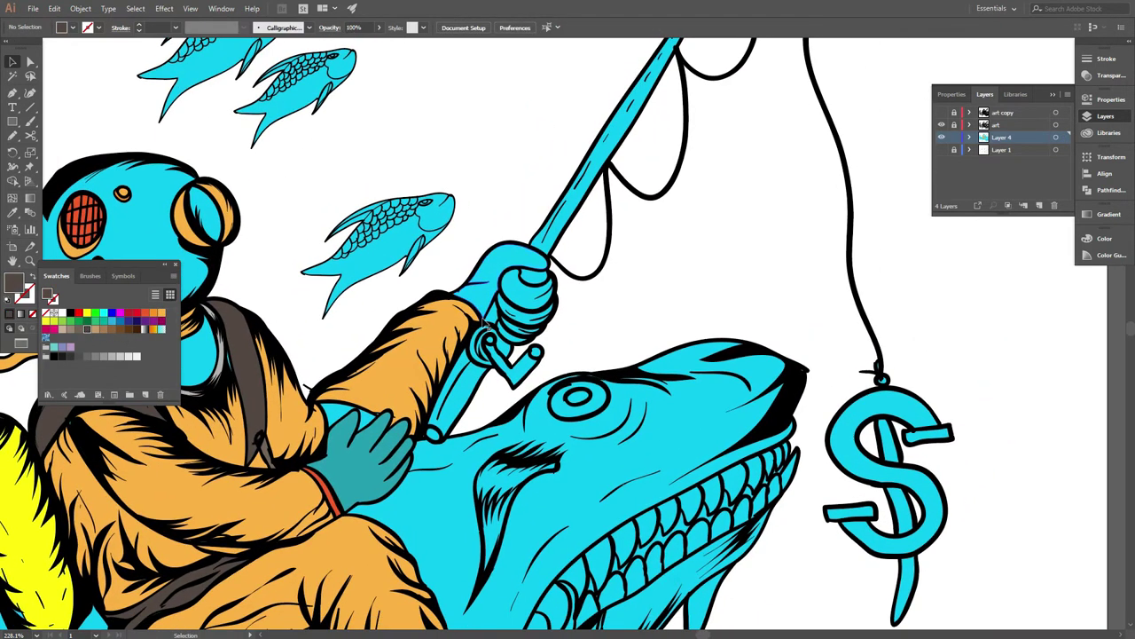
click(456, 413)
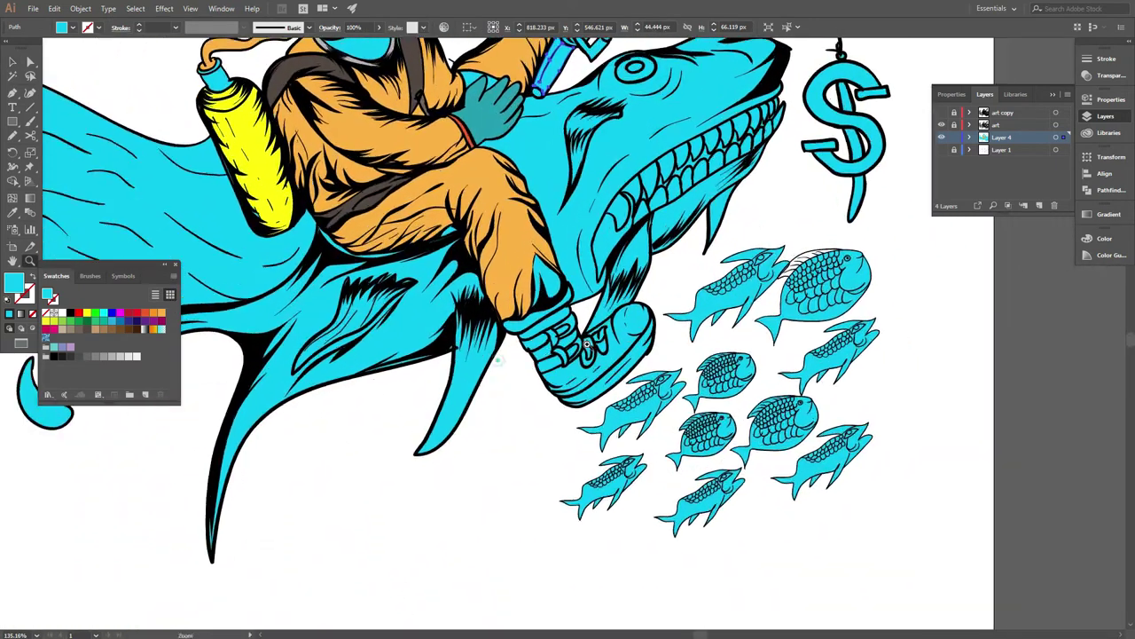
scroll(547, 369, up, 5)
shift+click(547, 368)
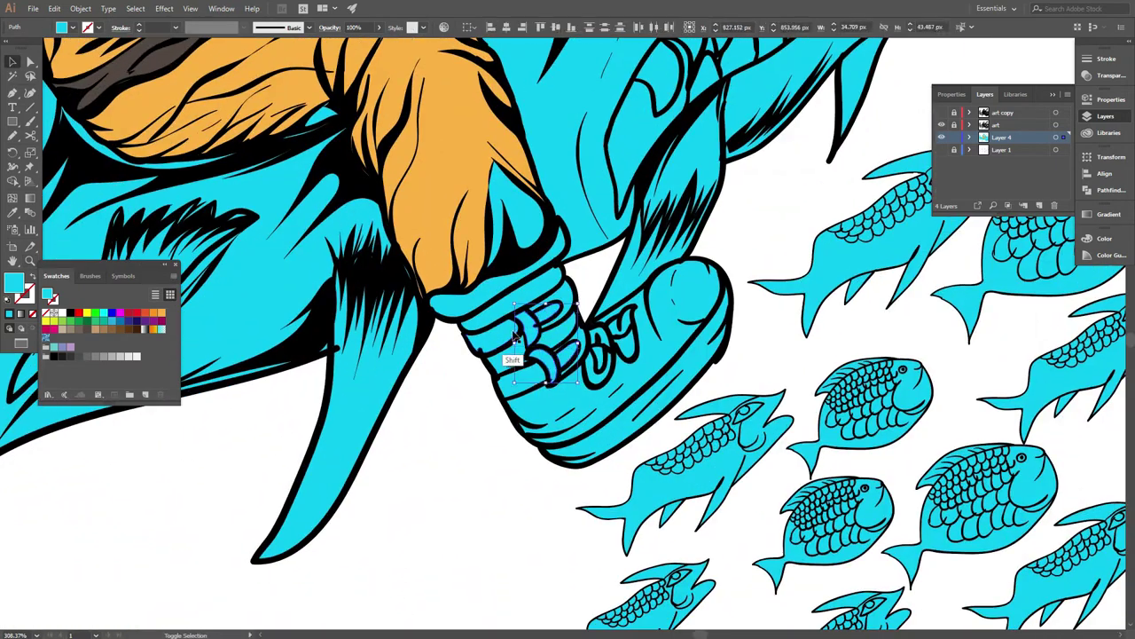
click(156, 313)
Zoom out and centre the whole coloured illustration in the window.
drag(580, 403, 562, 425)
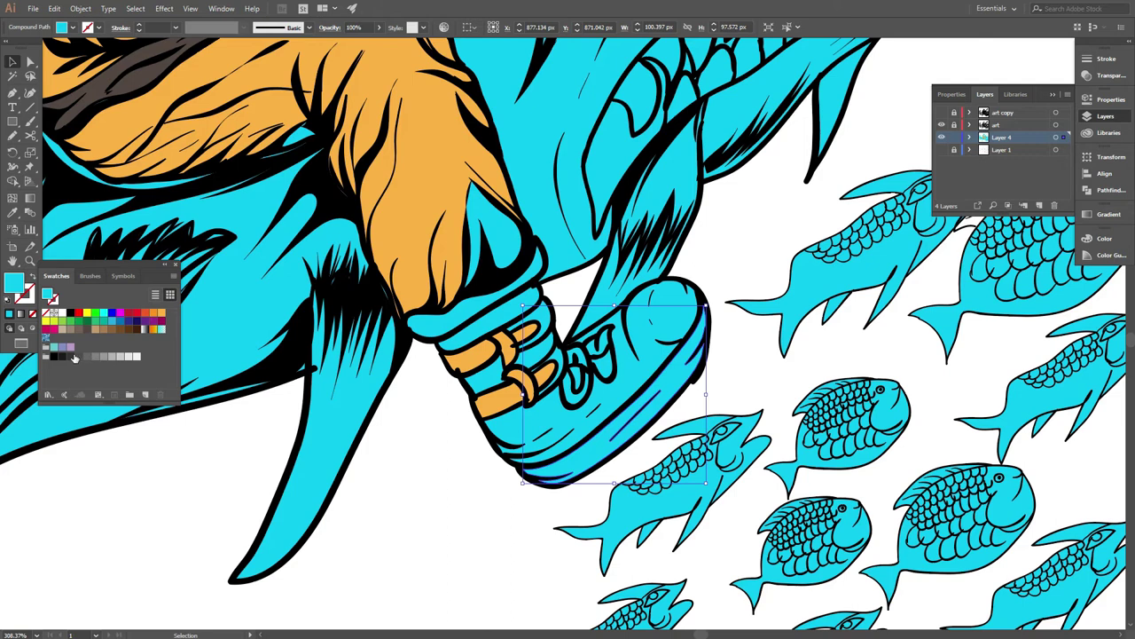
key(ctrl+shift+a)
scroll(638, 412, down, 5)
scroll(512, 425, down, 3)
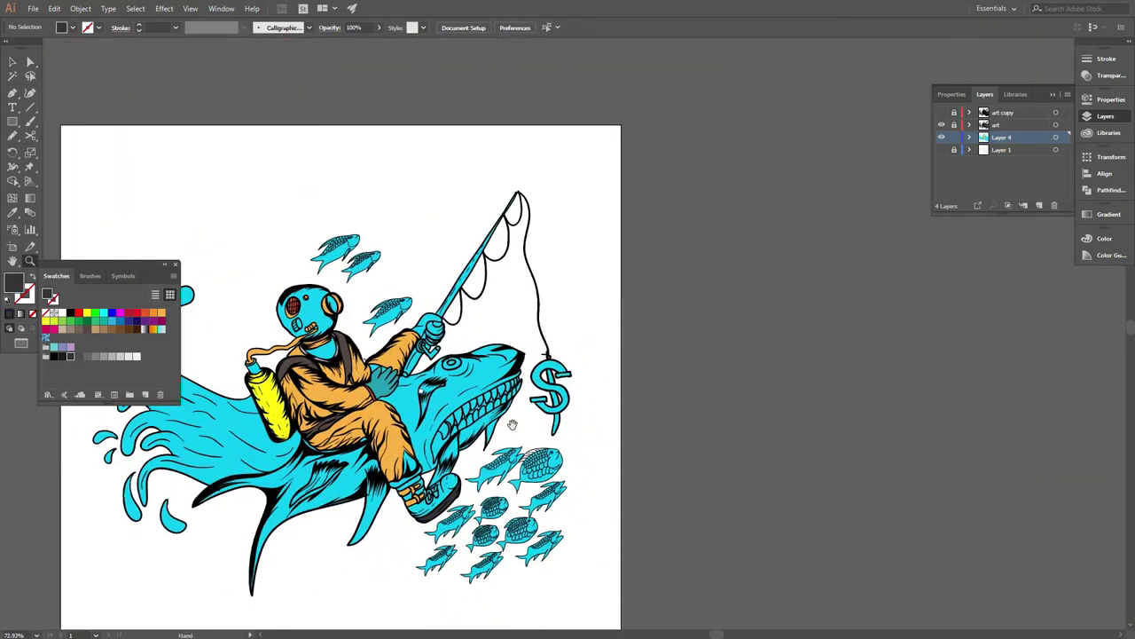
drag(512, 425, 578, 492)
scroll(578, 492, up, 1)
drag(777, 426, 547, 413)
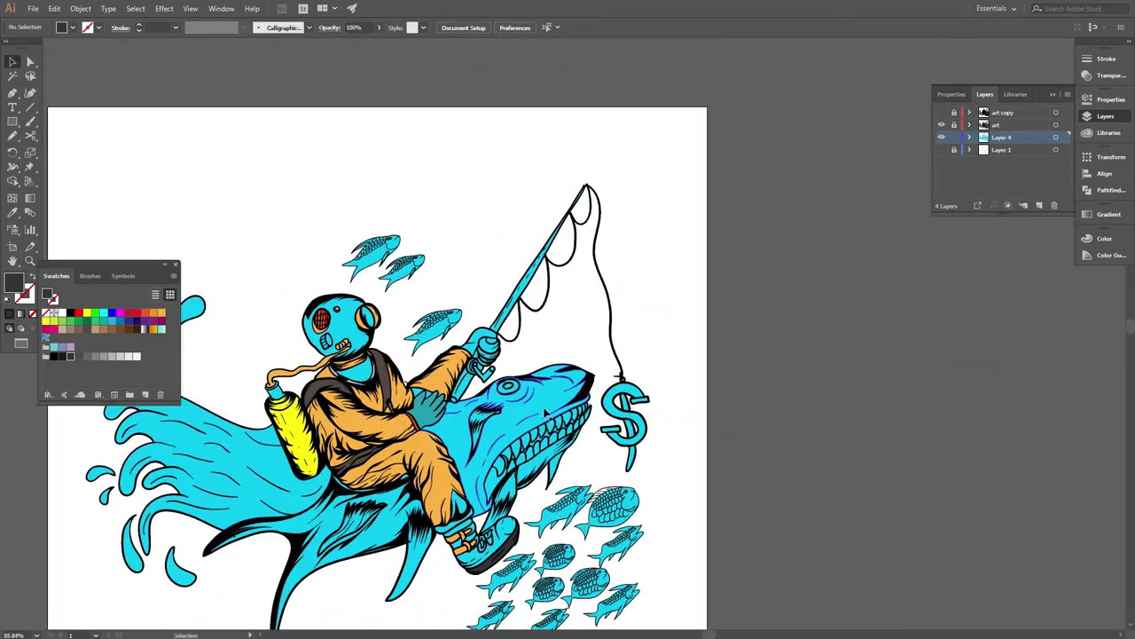
scroll(546, 414, up, 3)
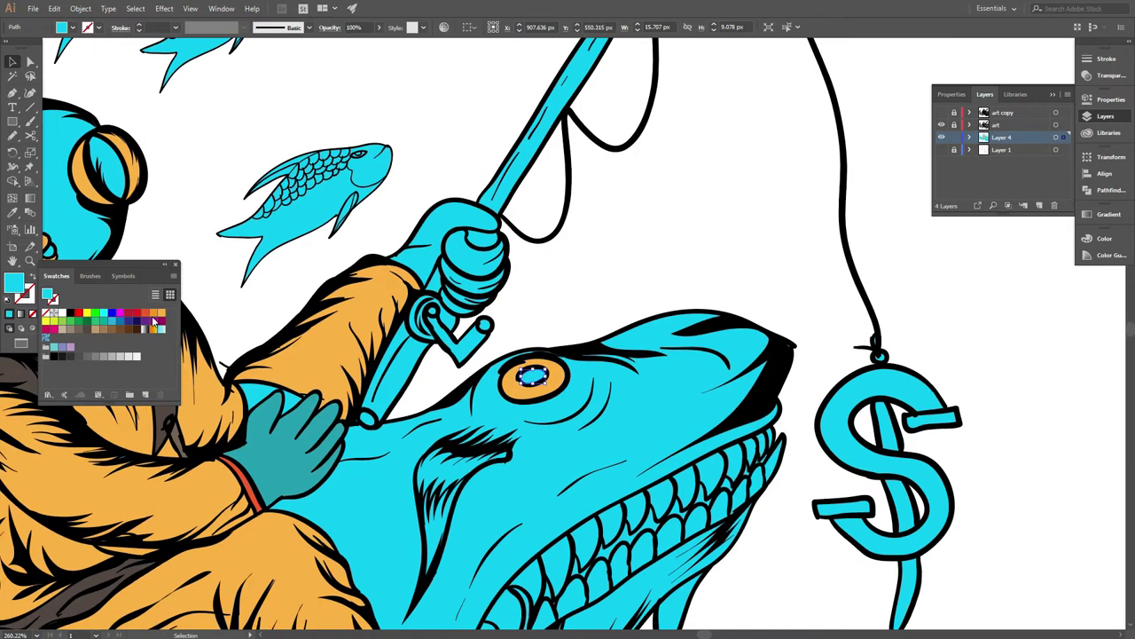
Fill the shark's pupil black and bring its head into view.
click(70, 317)
key(ctrl+shift+a)
drag(650, 440, 682, 302)
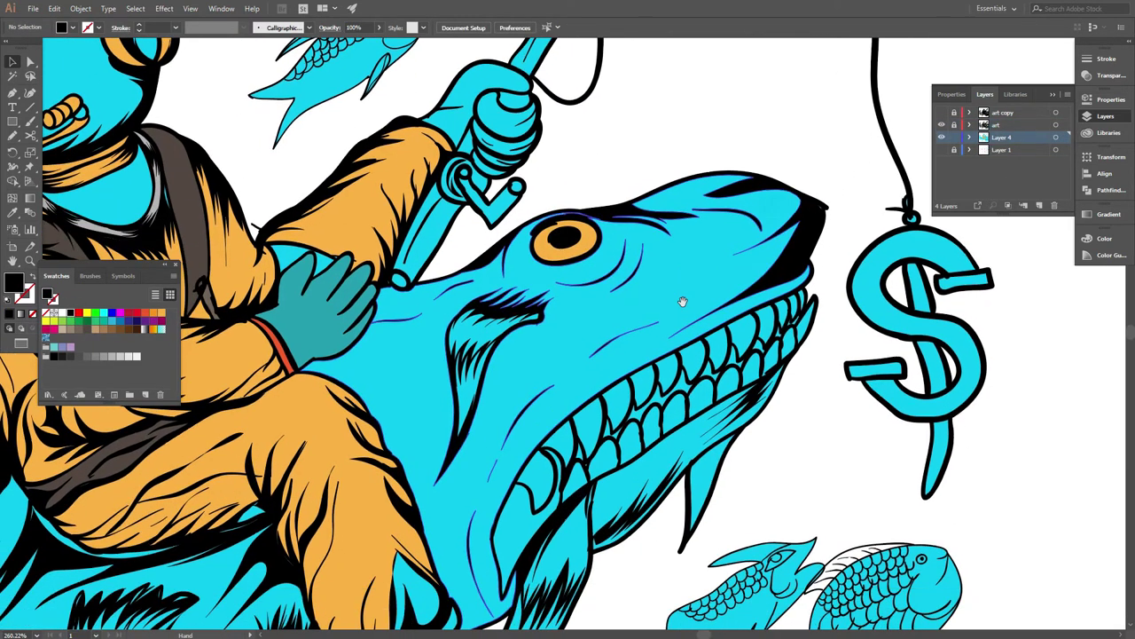
scroll(734, 489, up, 2)
Fill the shark's upper teeth white.
shift+click(371, 388)
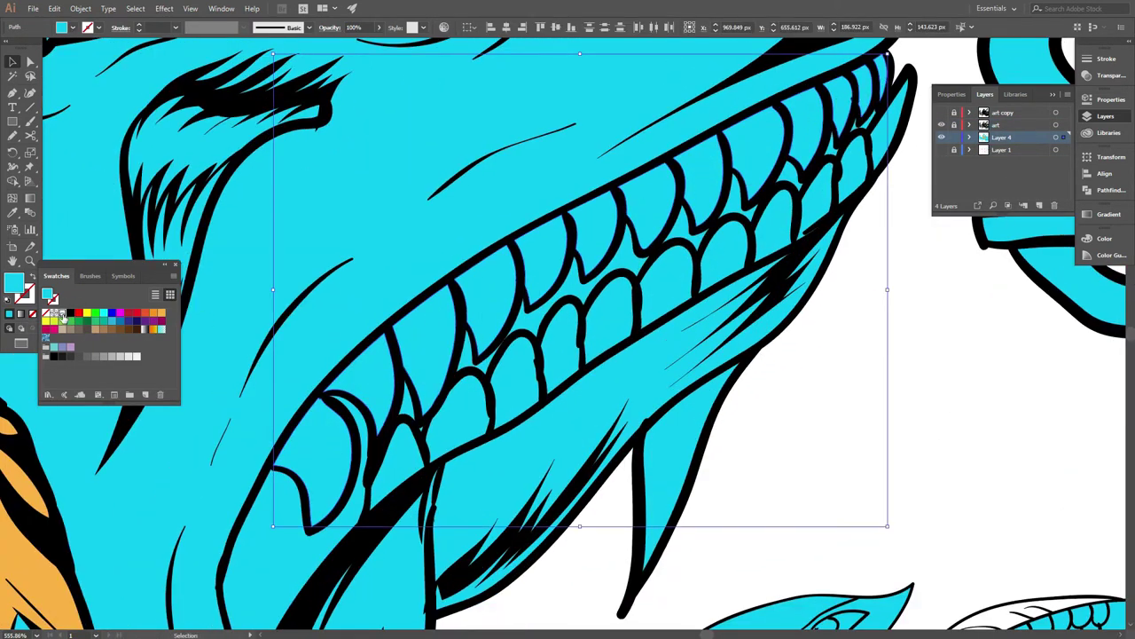
click(62, 315)
scroll(530, 299, right, 3)
scroll(318, 393, left, 2)
Select the small cyan shape by the mouth, then zoom out to the whole illustration.
shift+click(318, 393)
scroll(634, 217, down, 8)
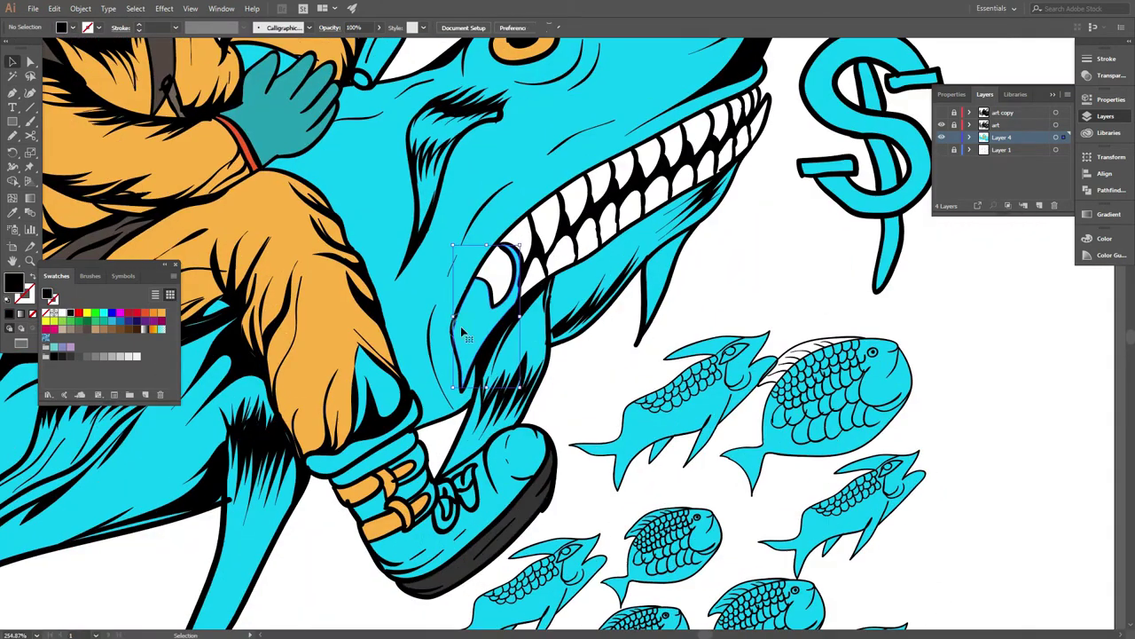
key(ctrl+shift+a)
scroll(401, 361, up, 3)
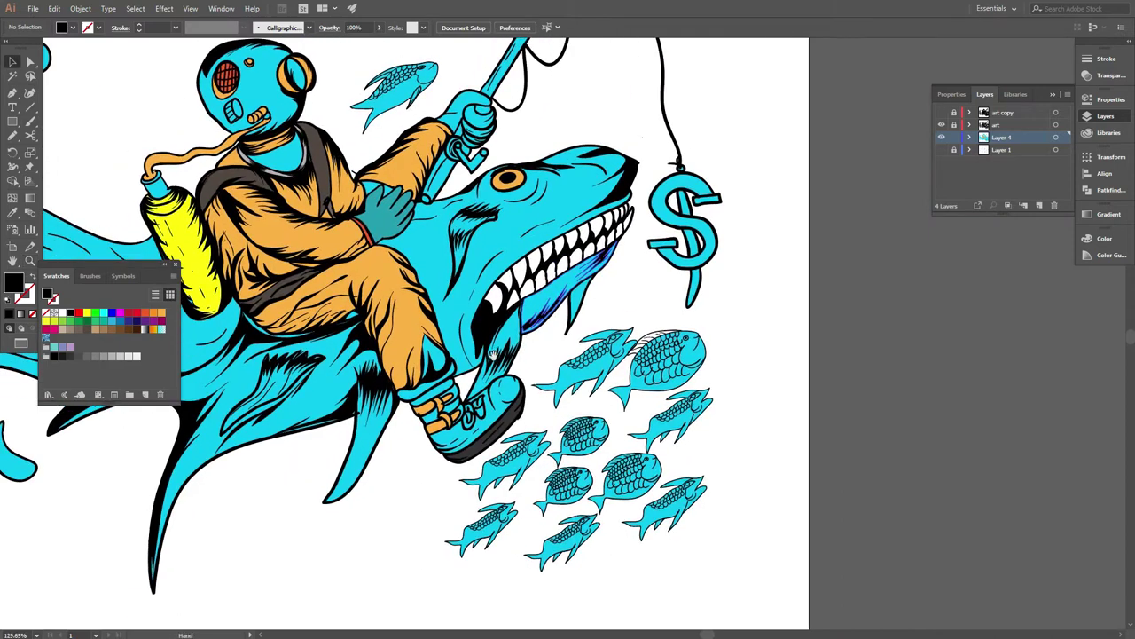
drag(565, 281, 683, 216)
scroll(443, 354, down, 3)
scroll(382, 349, up, 2)
Select the water splash shape, then a fish in the school.
click(381, 348)
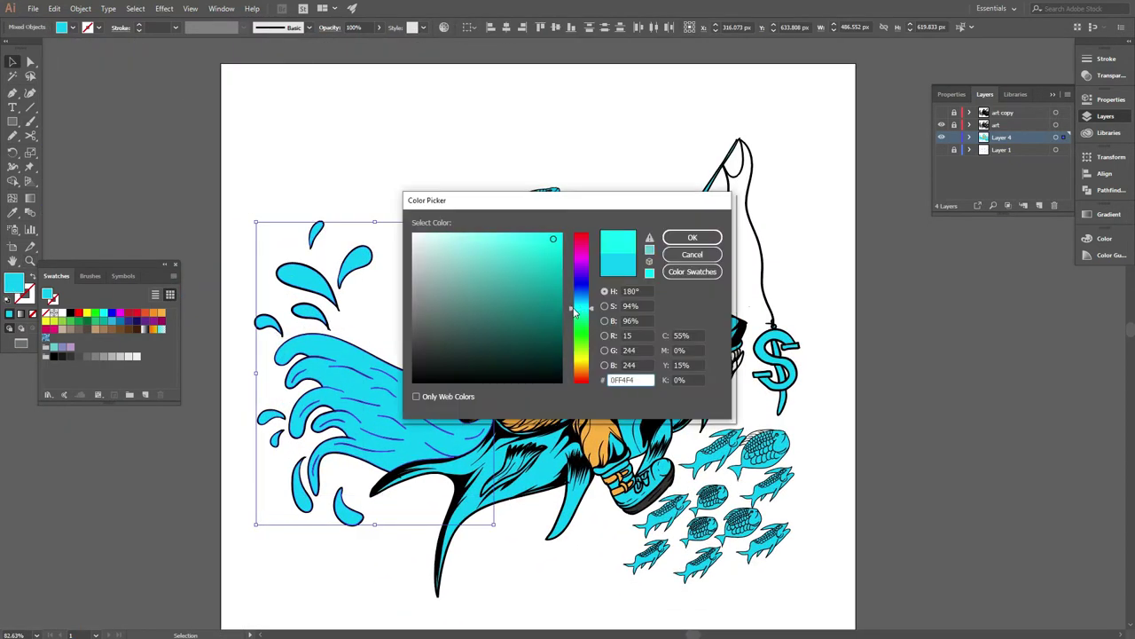
scroll(623, 245, down, 3)
scroll(623, 245, up, 3)
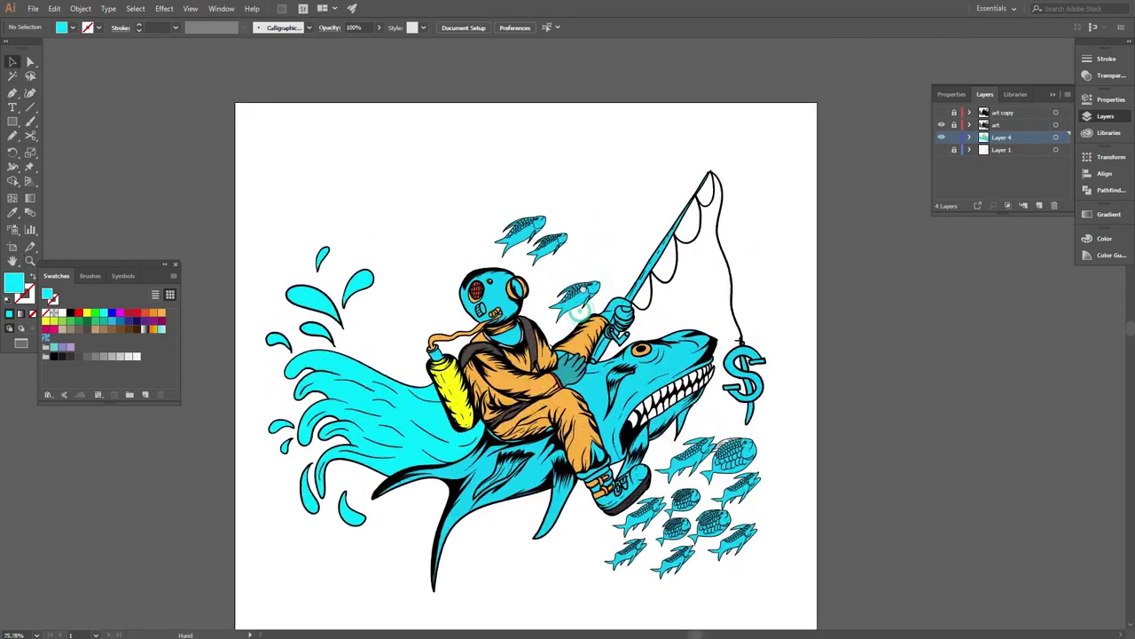
scroll(639, 266, up, 3)
scroll(681, 303, up, 2)
scroll(680, 304, down, 3)
click(583, 215)
Give a fish a white eye and a lighter cyan body fill.
scroll(583, 215, up, 1)
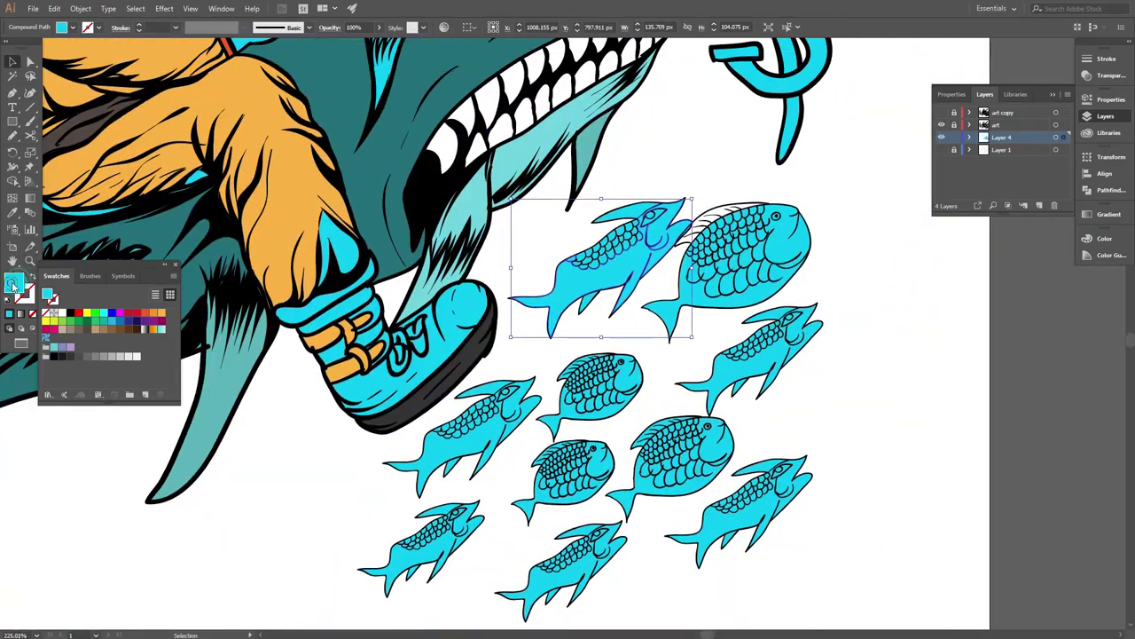
scroll(586, 266, up, 3)
key(i)
scroll(342, 302, down, 2)
click(393, 223)
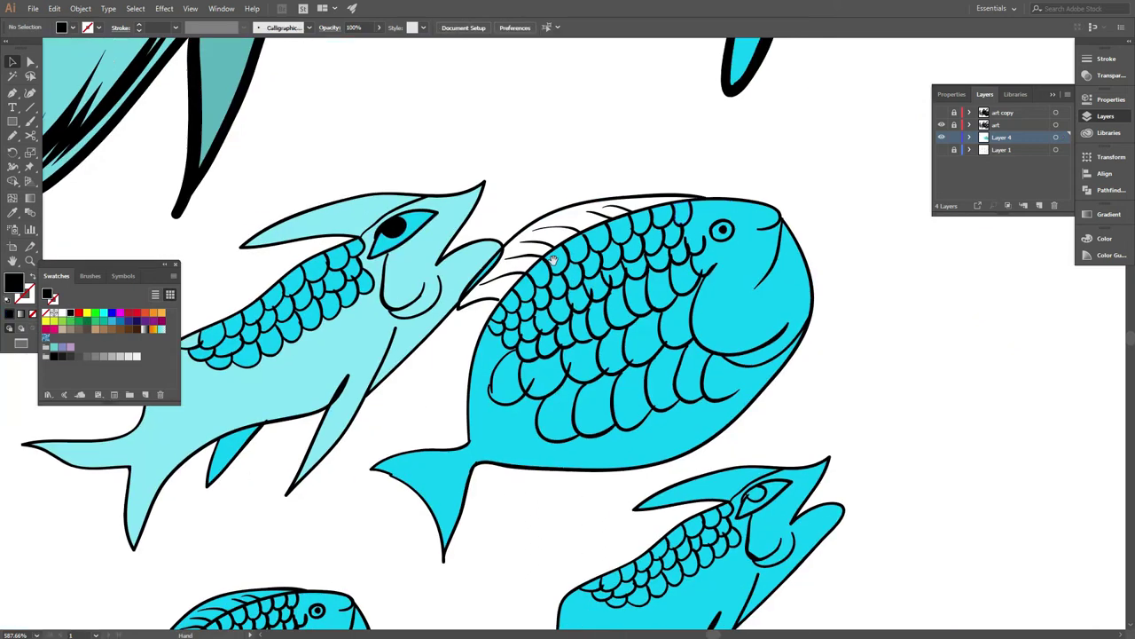
scroll(694, 266, up, 2)
key(v)
click(154, 329)
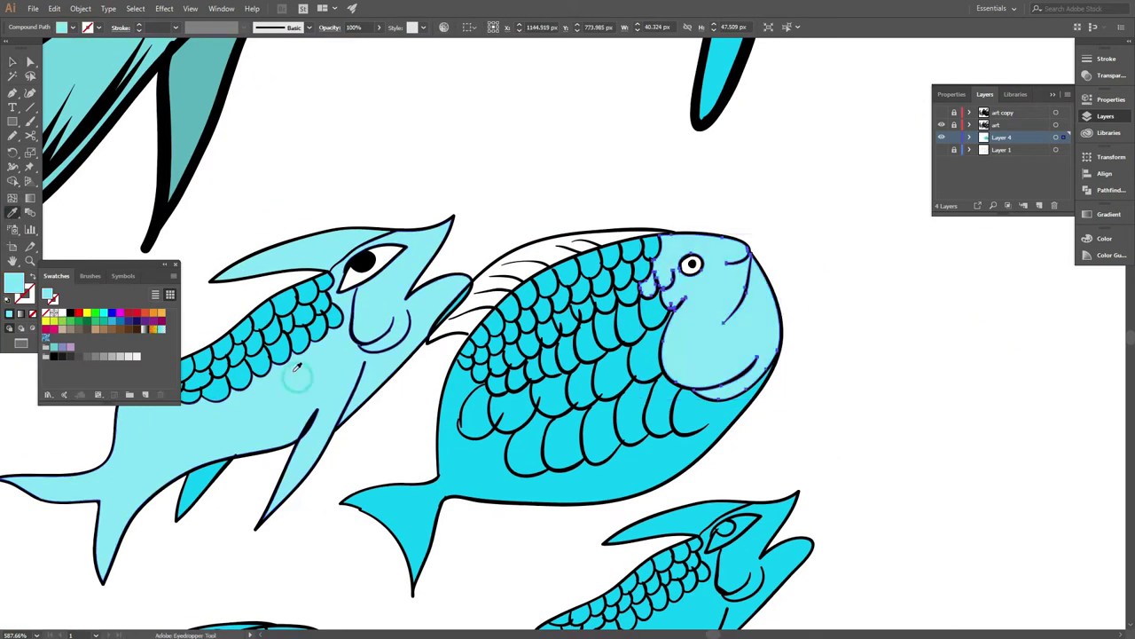
scroll(554, 310, down, 3)
Copy the lighter cyan fill onto other fish in the school with the Eyedropper.
click(555, 310)
scroll(554, 311, up, 1)
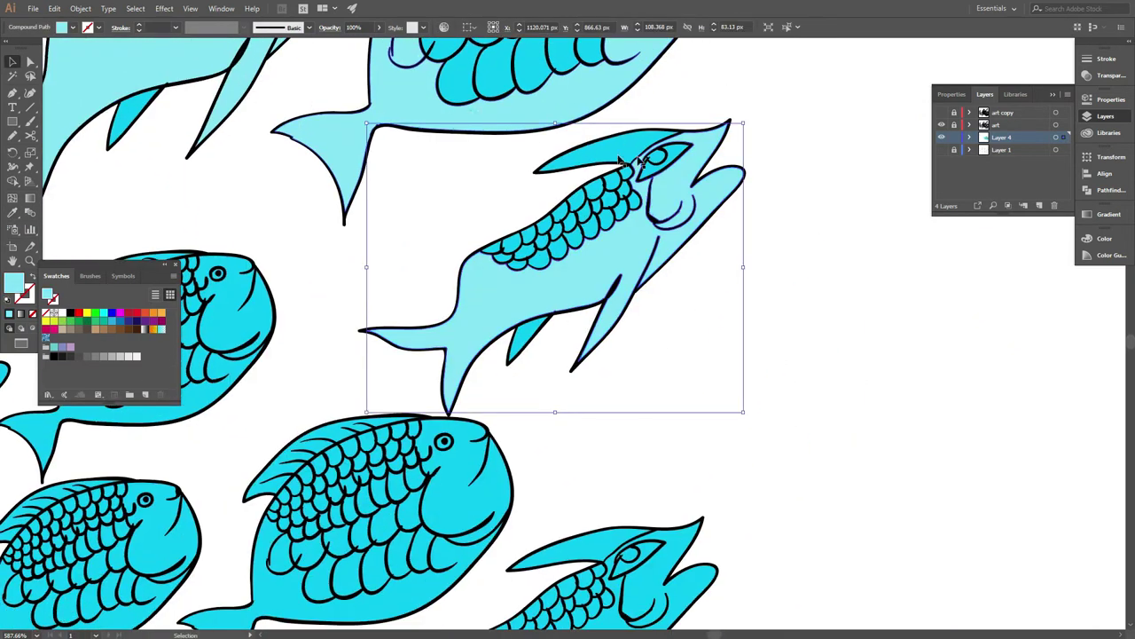
scroll(304, 519, down, 5)
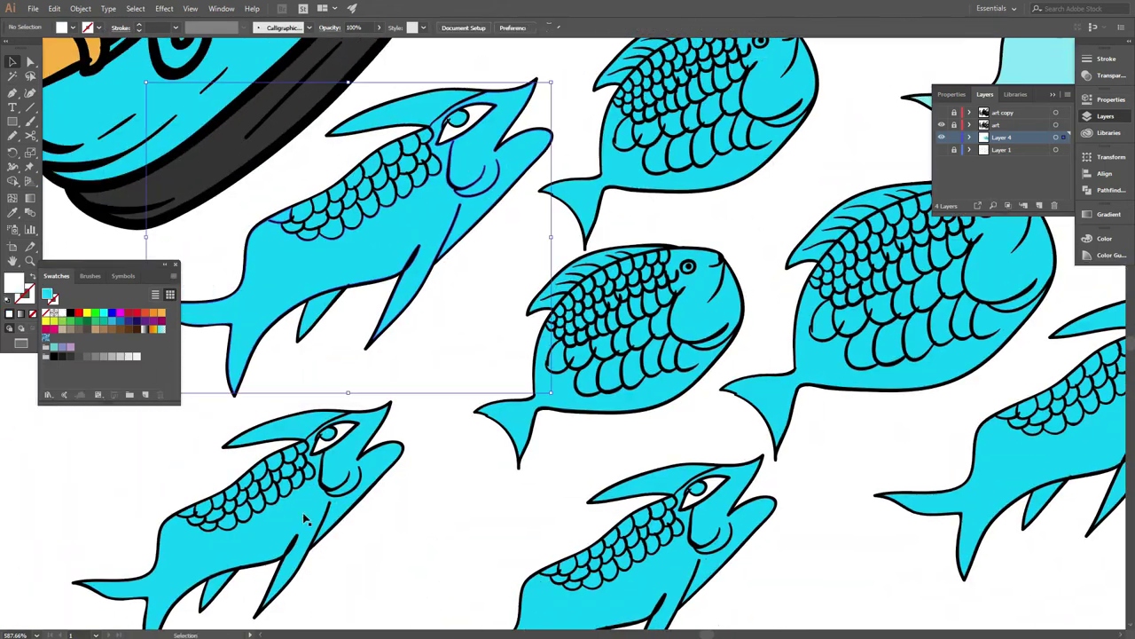
scroll(706, 310, up, 3)
scroll(706, 310, right, 2)
click(683, 170)
scroll(662, 112, up, 2)
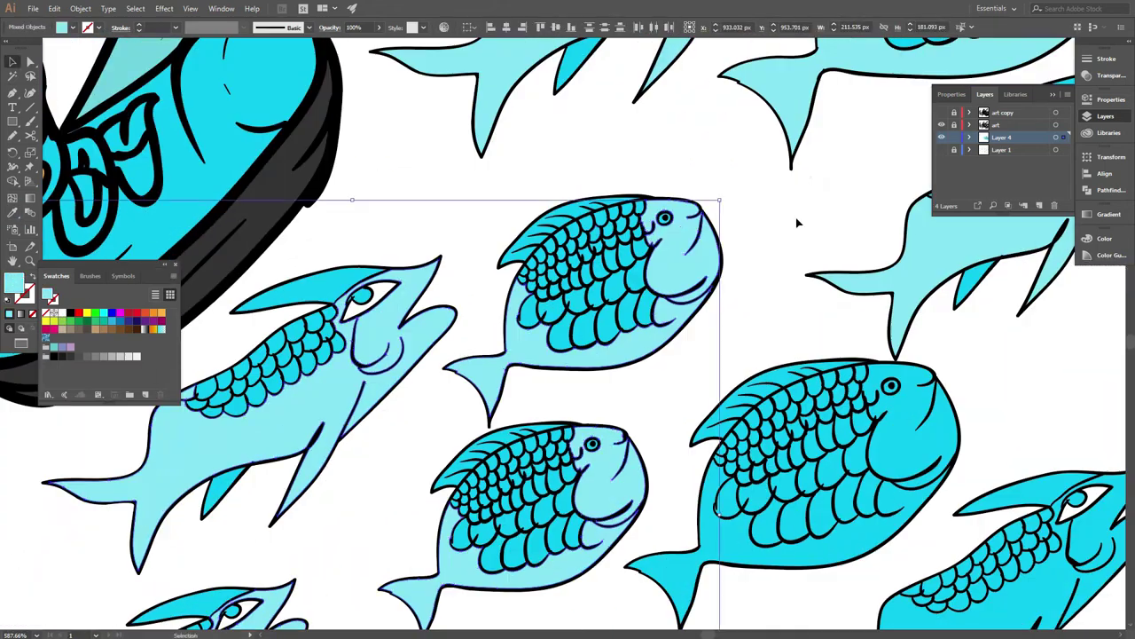
scroll(532, 311, down, 3)
key(i)
click(222, 221)
scroll(567, 354, down, 4)
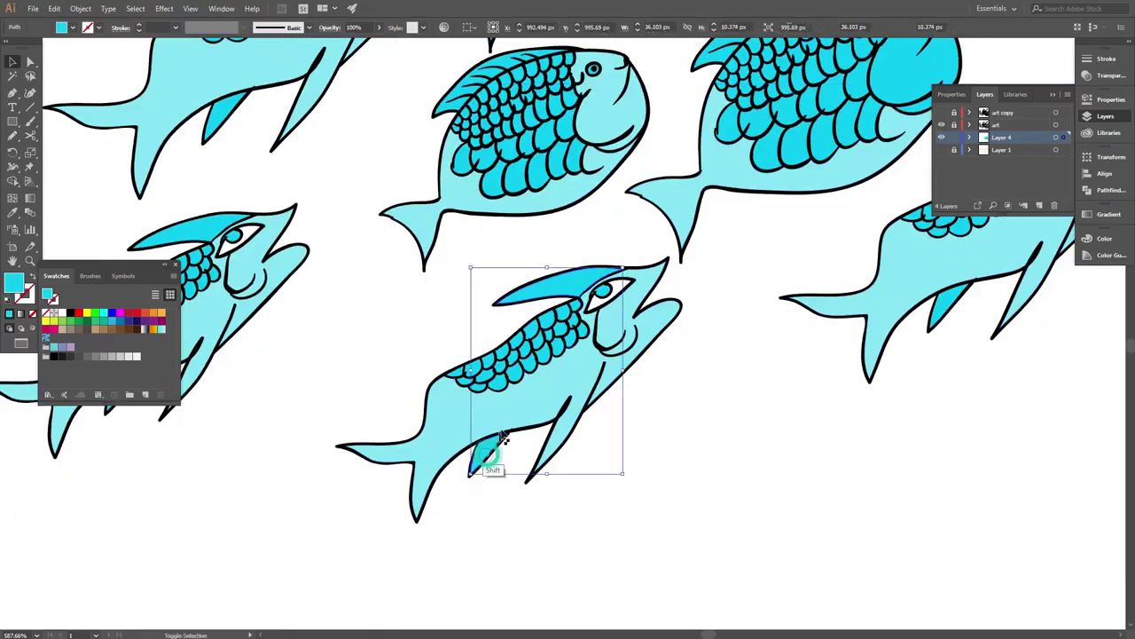
scroll(600, 372, up, 2)
scroll(601, 372, up, 2)
Zoom out to the whole diver scene and select the dollar sign's main curve.
key(v)
scroll(612, 239, up, 3)
scroll(612, 239, down, 3)
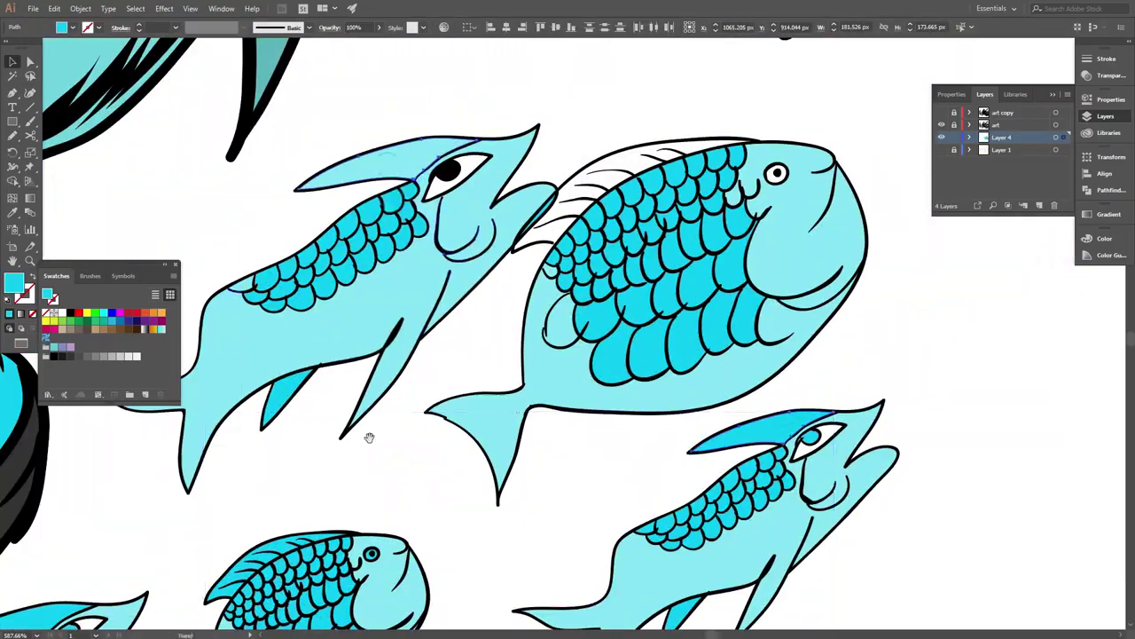
scroll(370, 436, right, 3)
scroll(288, 304, up, 3)
key(z)
scroll(444, 310, down, 8)
scroll(568, 319, up, 4)
scroll(621, 293, down, 4)
scroll(731, 260, up, 2)
scroll(731, 260, up, 3)
key(v)
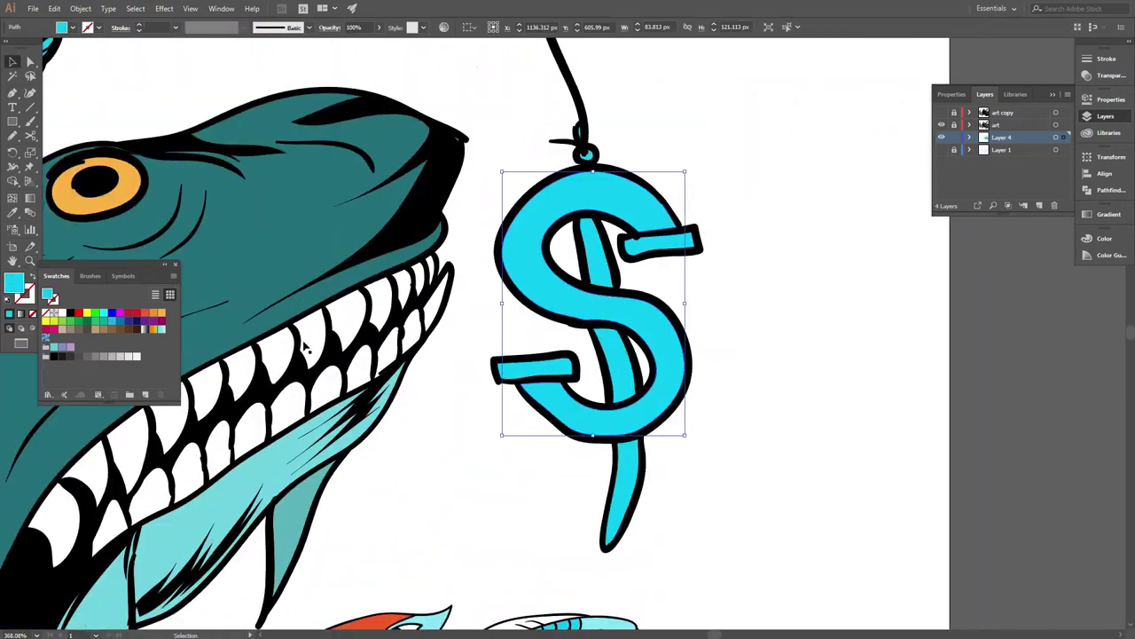
click(654, 239)
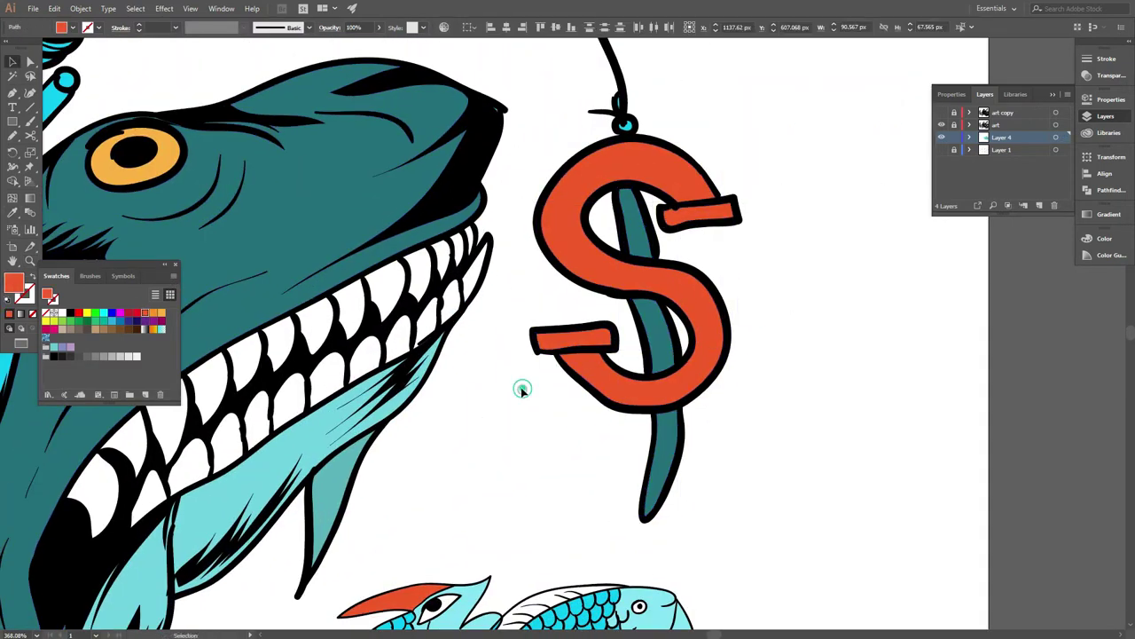
click(522, 388)
Fill the top fish above the diver orange and colour its head brown.
key(ctrl+0)
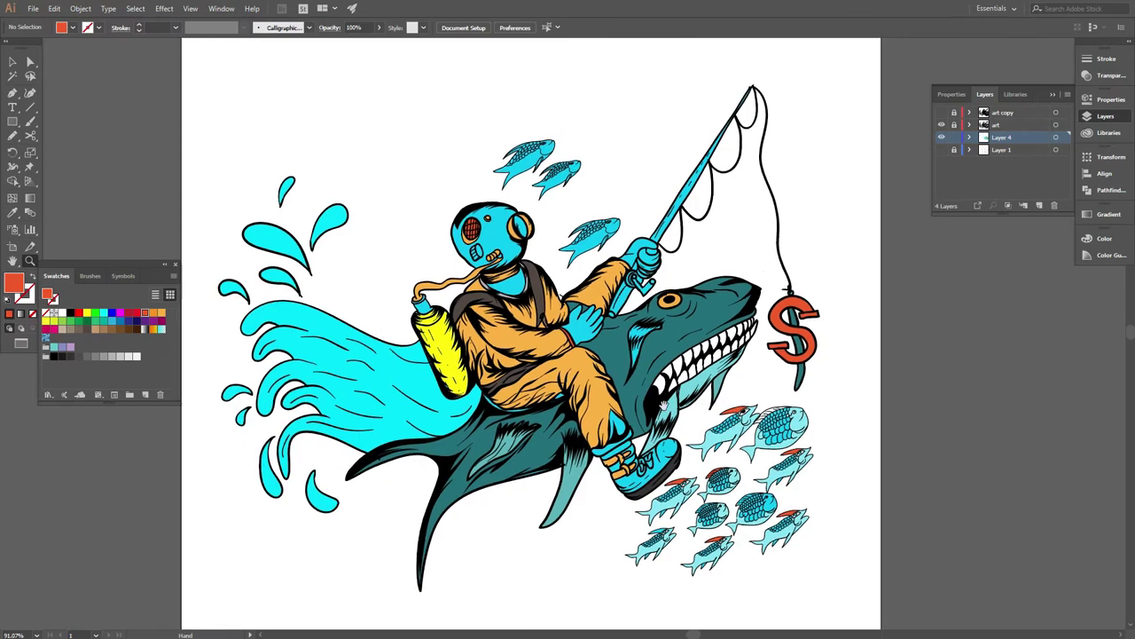
scroll(663, 404, up, 4)
scroll(657, 381, up, 1)
double_click(28, 257)
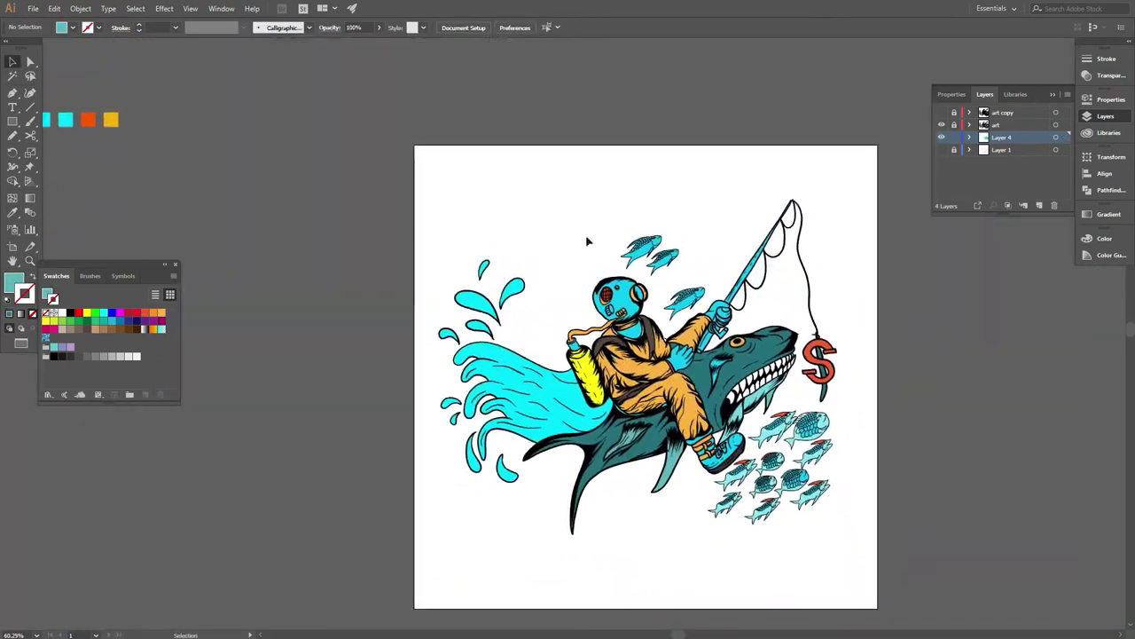
drag(588, 240, 612, 300)
click(612, 301)
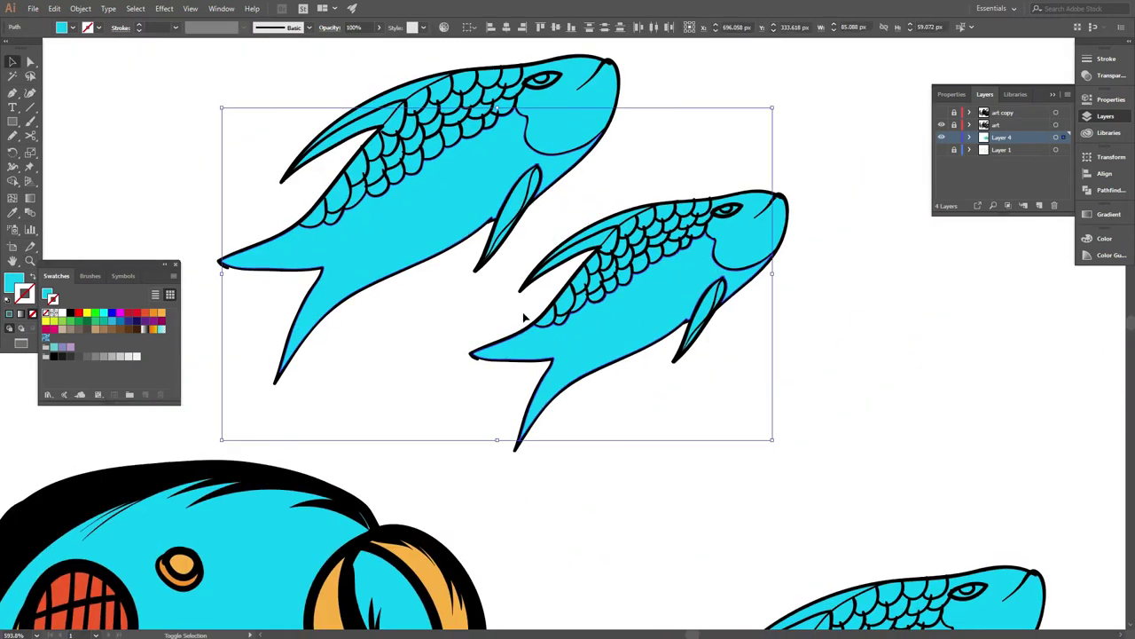
key(v)
click(482, 259)
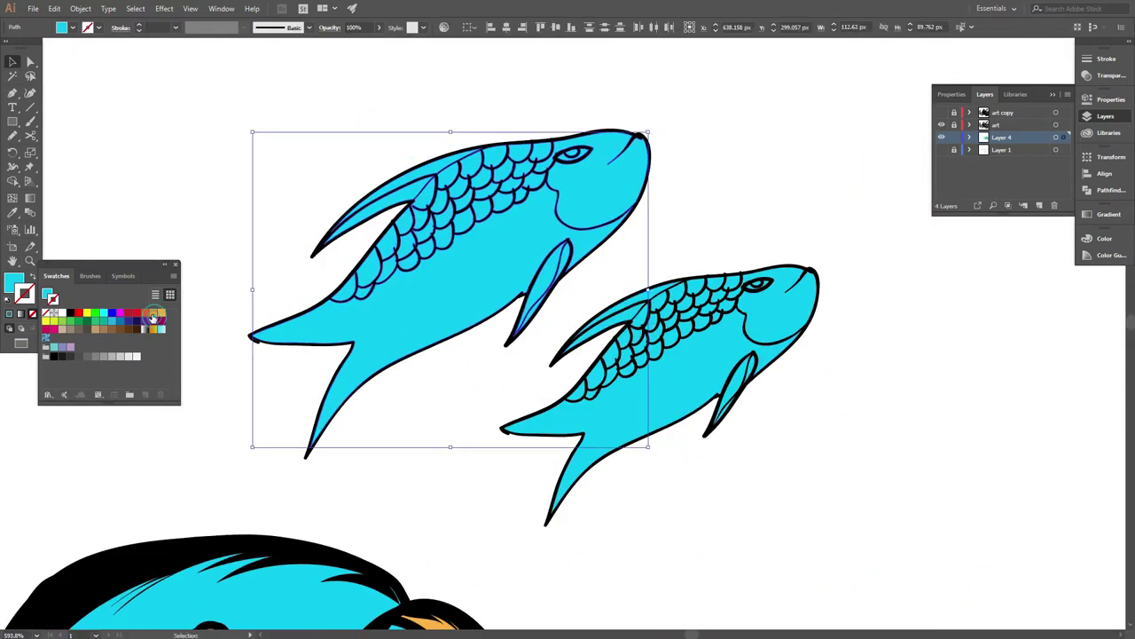
click(601, 190)
click(111, 328)
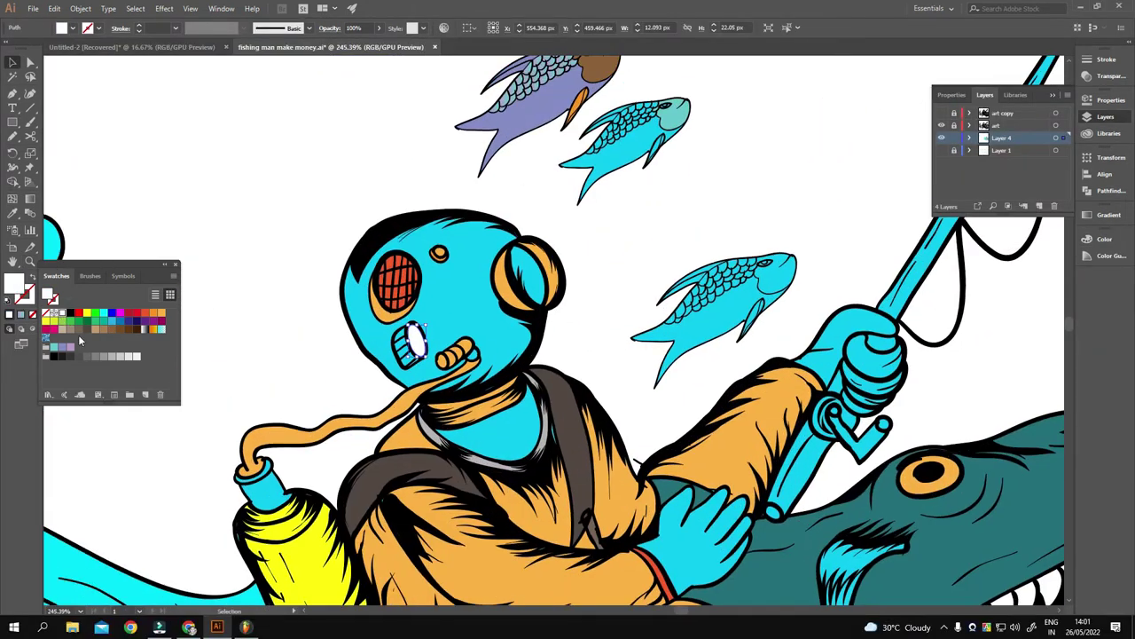
Pen-draw a four-corner beam shape spreading from the diver's mouth.
click(391, 354)
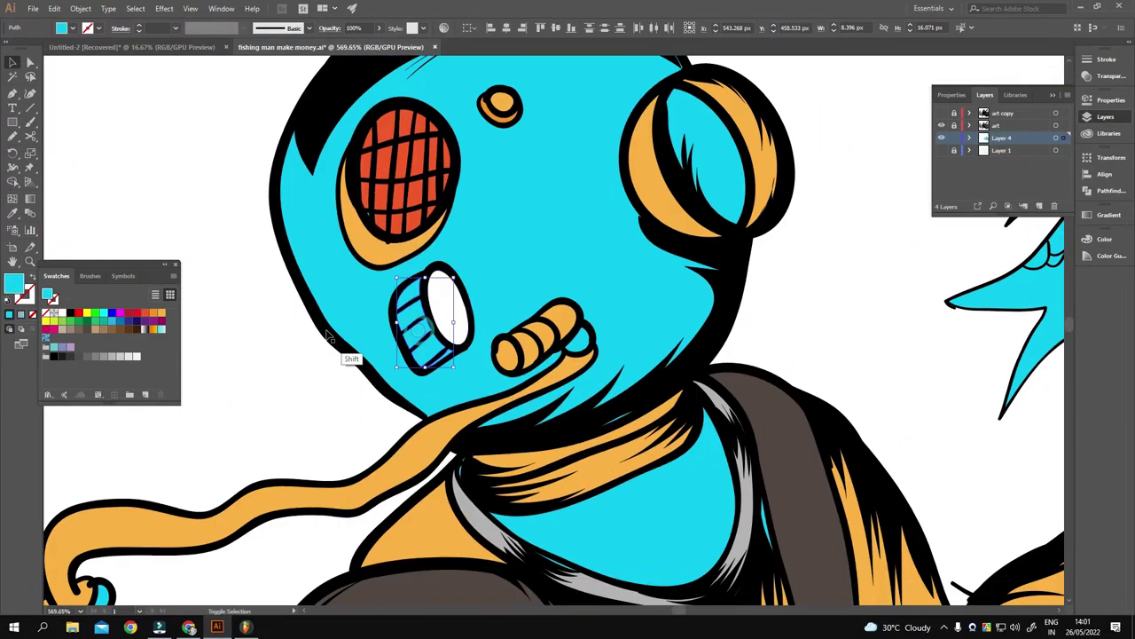
ctrl+click(391, 325)
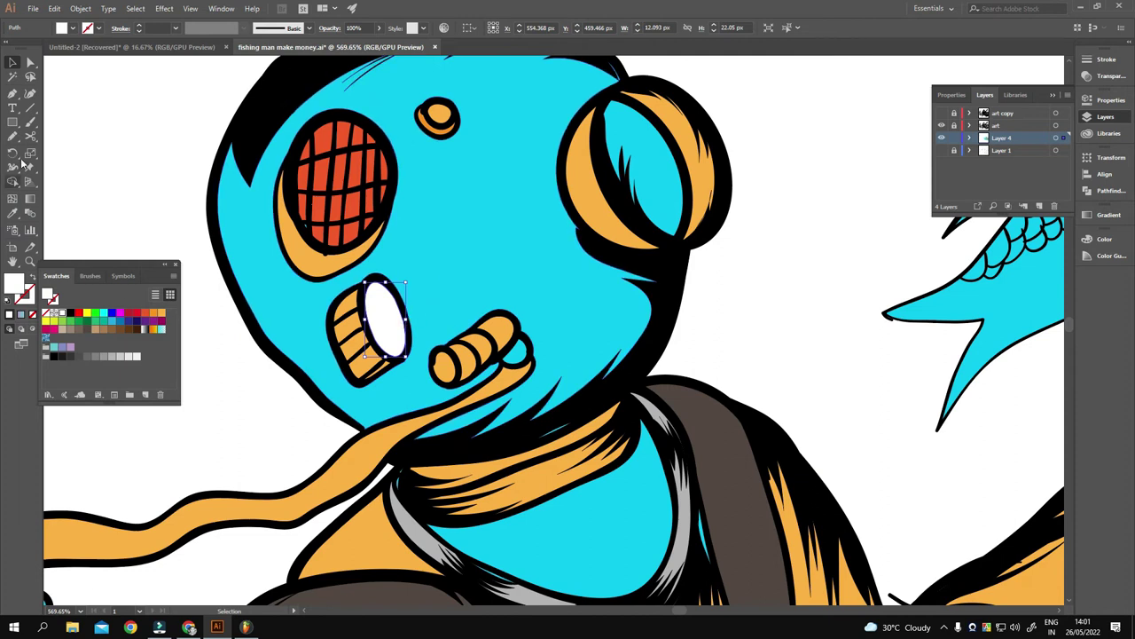
click(520, 147)
click(596, 282)
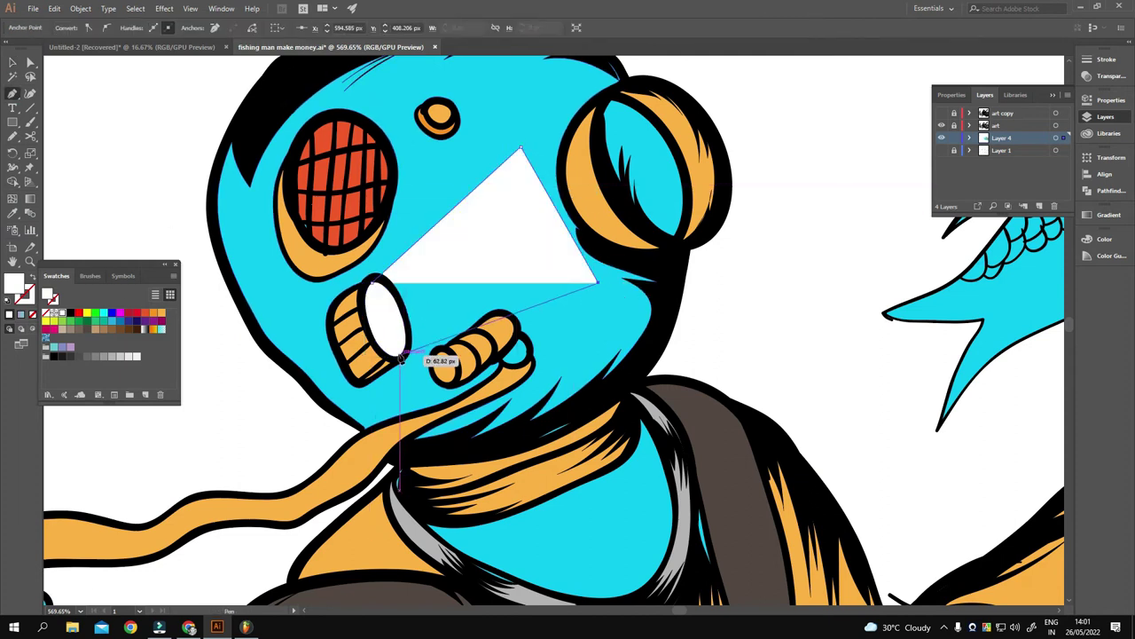
click(403, 353)
click(377, 282)
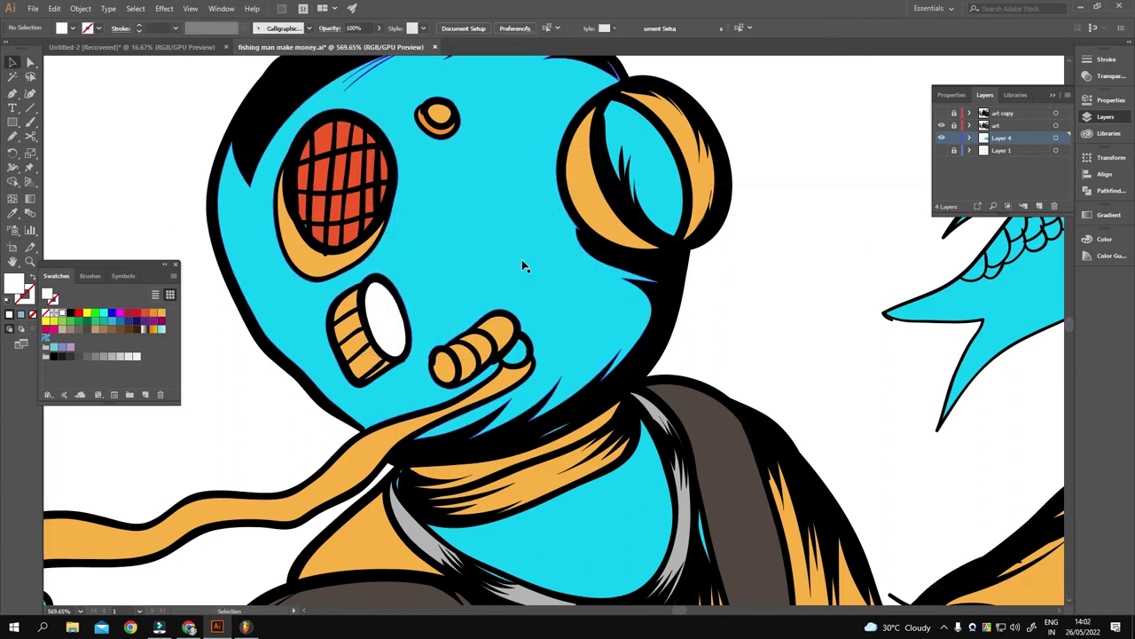
Give the beam shape a linear gradient starting in red.
click(1109, 214)
click(945, 230)
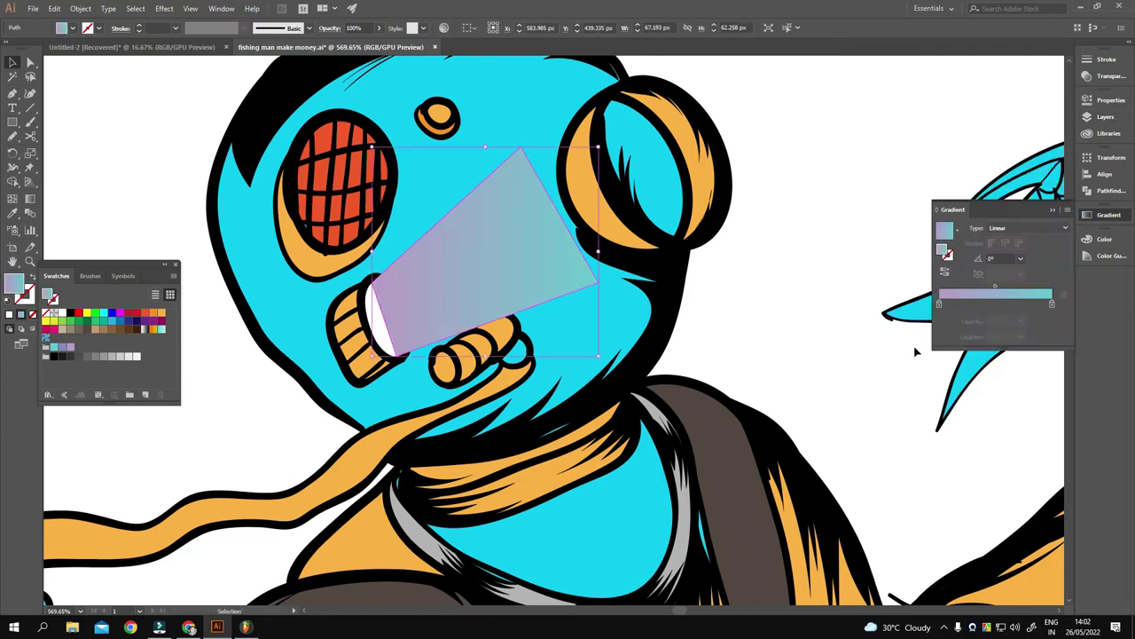
double_click(940, 303)
click(975, 342)
Fill the mouth oval red and angle the beam gradient at about 31°.
click(382, 319)
click(129, 315)
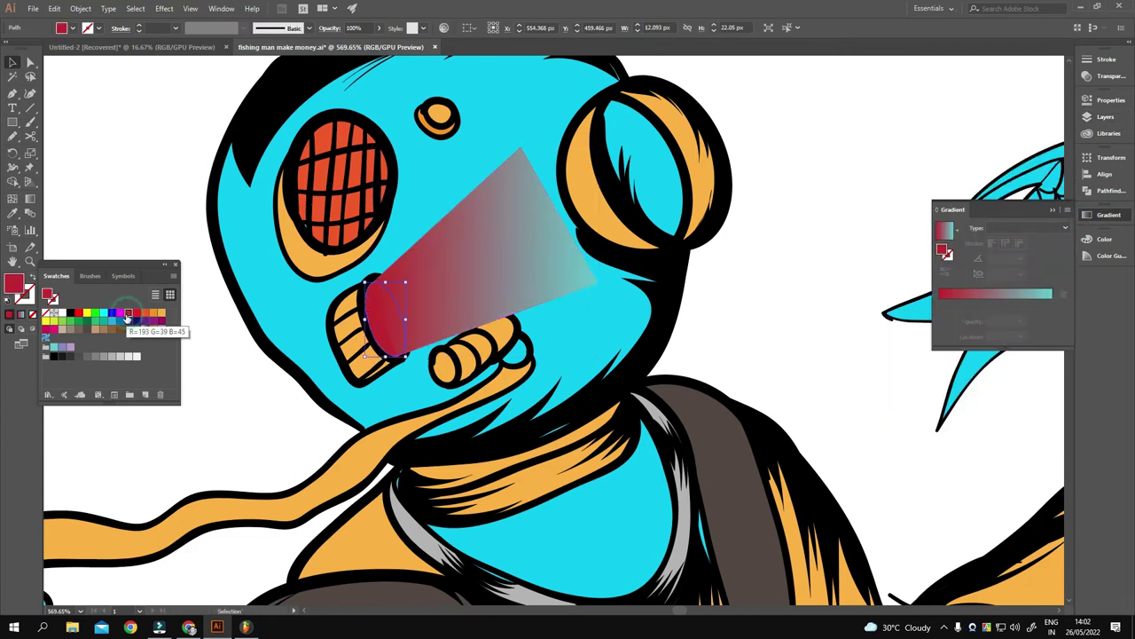
key(ctrl+z)
click(29, 168)
drag(385, 367, 544, 254)
Fit the artboard in view and set the fill colour to cyan.
key(ctrl+0)
scroll(466, 344, up, 5)
double_click(13, 282)
click(677, 234)
scroll(480, 290, down, 3)
Draw a white highlight ellipse on the shark's eye.
scroll(707, 187, up, 5)
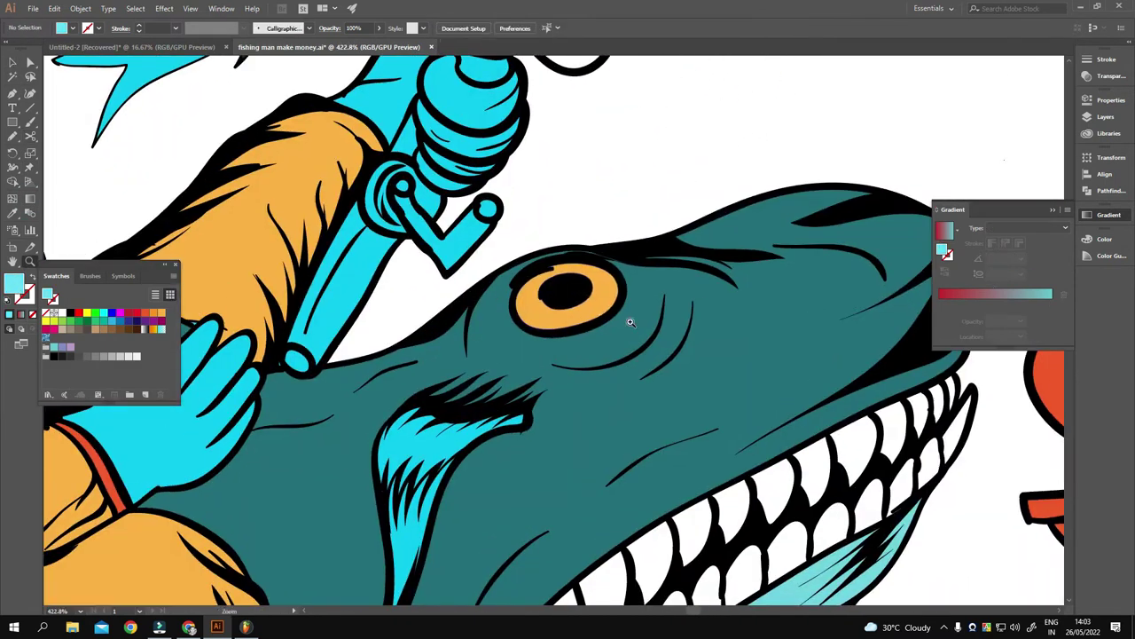
scroll(567, 324, up, 2)
key(F7)
key(l)
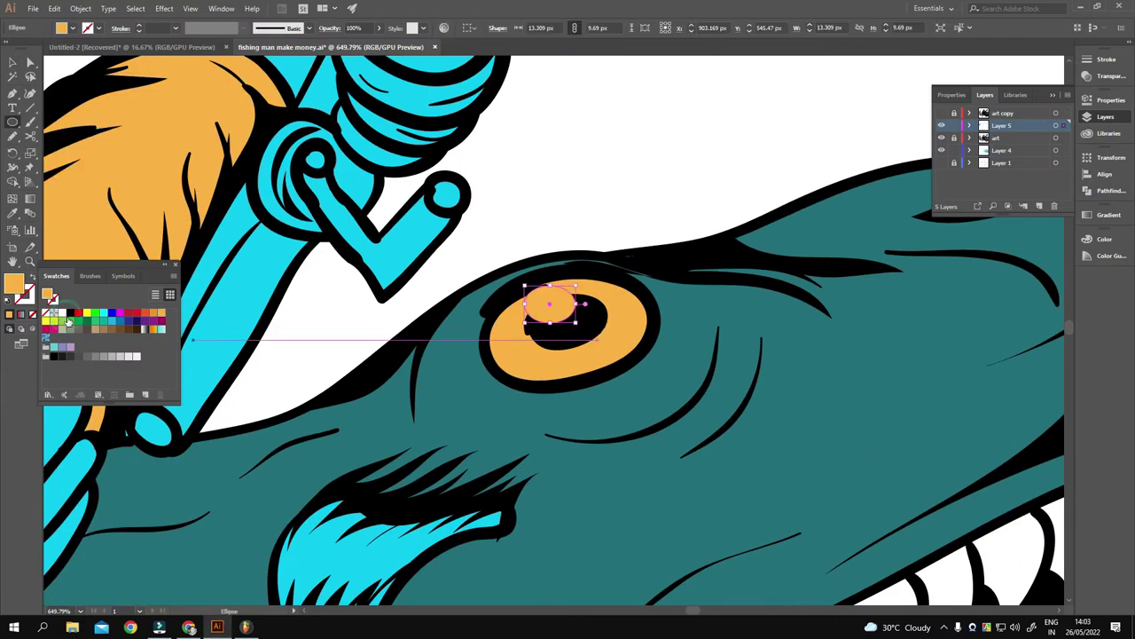
click(58, 313)
scroll(567, 244, down, 3)
drag(585, 244, 621, 266)
Draw and tilt a small white highlight ellipse on the fish eye.
key(ctrl+0)
scroll(565, 327, up, 3)
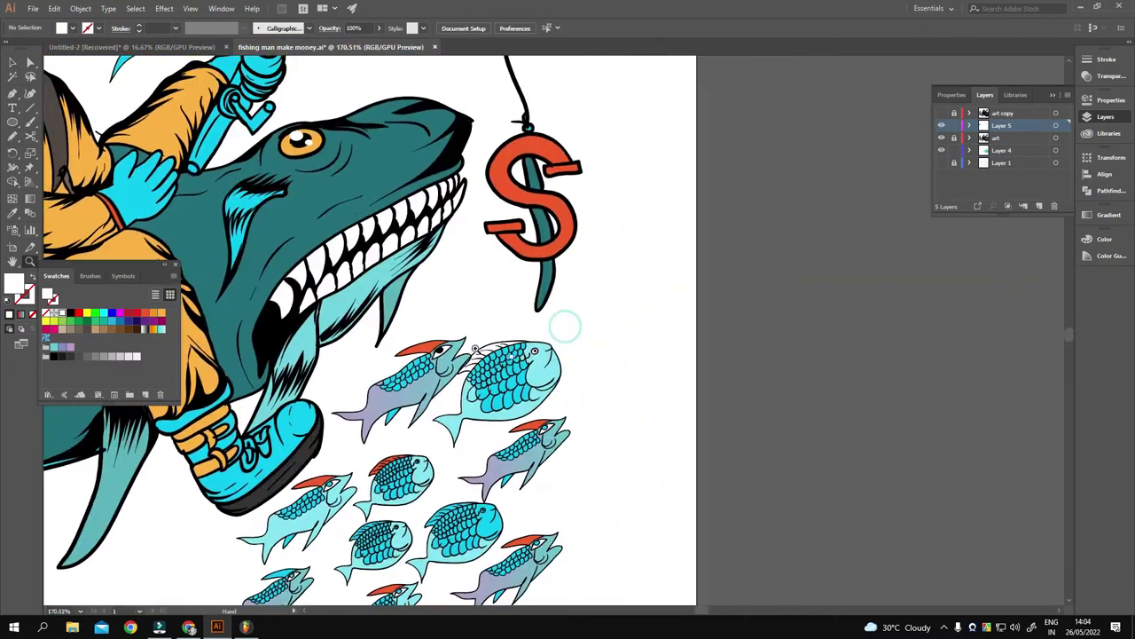
scroll(439, 359, up, 5)
key(l)
mouse_move(479, 251)
mouse_down()
mouse_move(514, 285)
mouse_move(484, 275)
mouse_up()
key(v)
scroll(514, 283, up, 1)
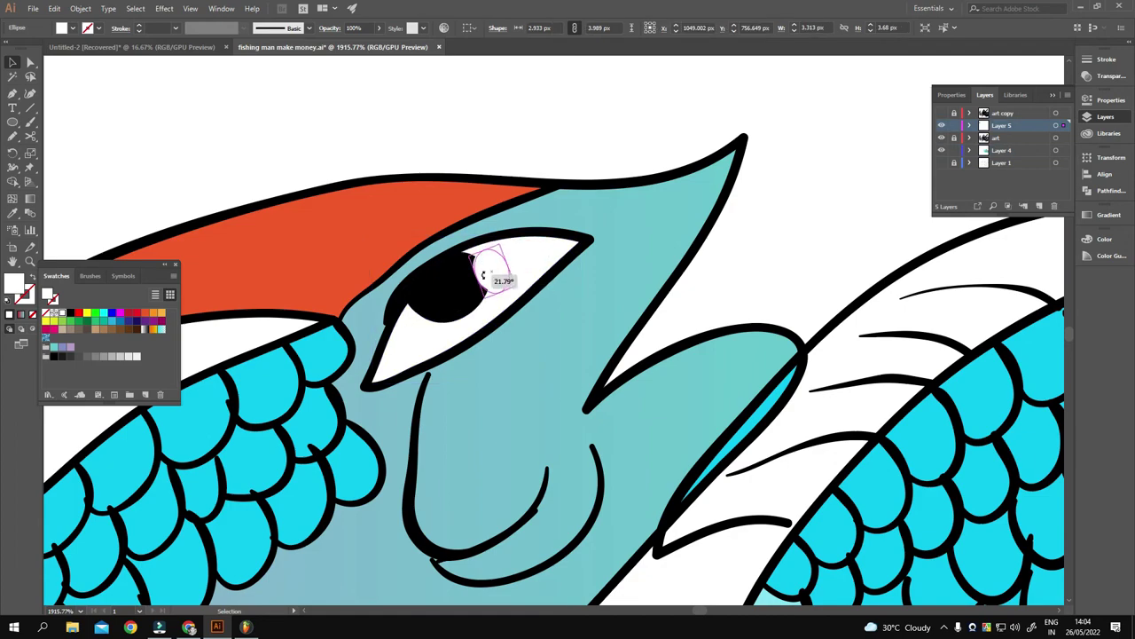
scroll(483, 276, up, 2)
drag(417, 328, 418, 329)
Give the purple fish body an orange-yellow gradient fill.
scroll(417, 329, down, 5)
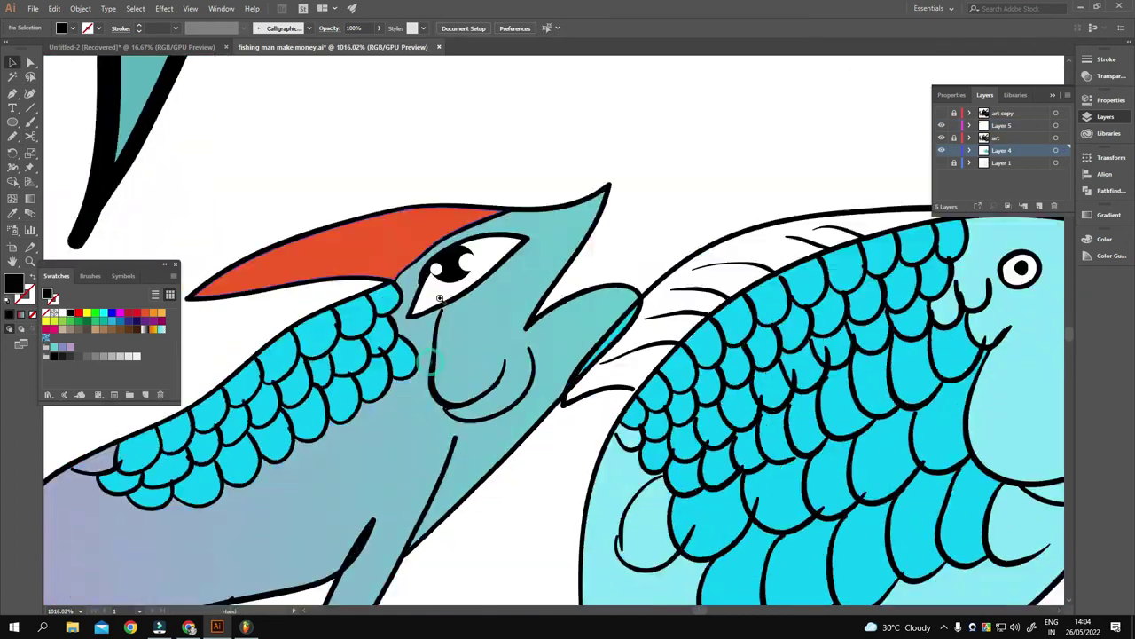
scroll(568, 328, down, 3)
scroll(621, 355, up, 3)
scroll(717, 395, up, 2)
scroll(413, 360, down, 2)
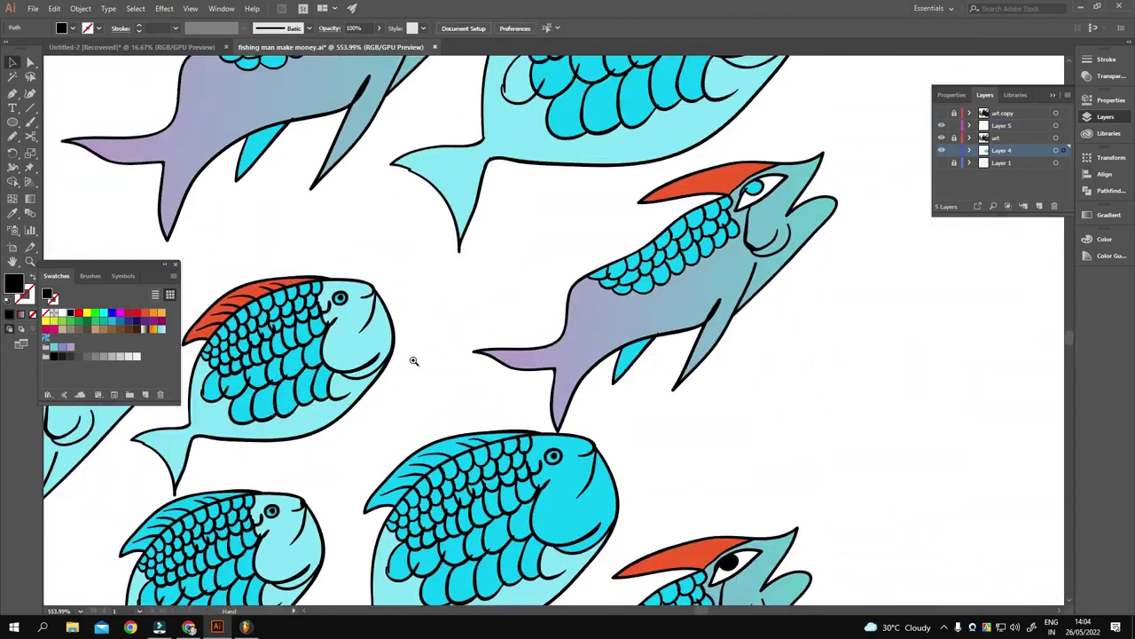
scroll(296, 357, up, 4)
scroll(517, 370, down, 4)
scroll(394, 330, up, 4)
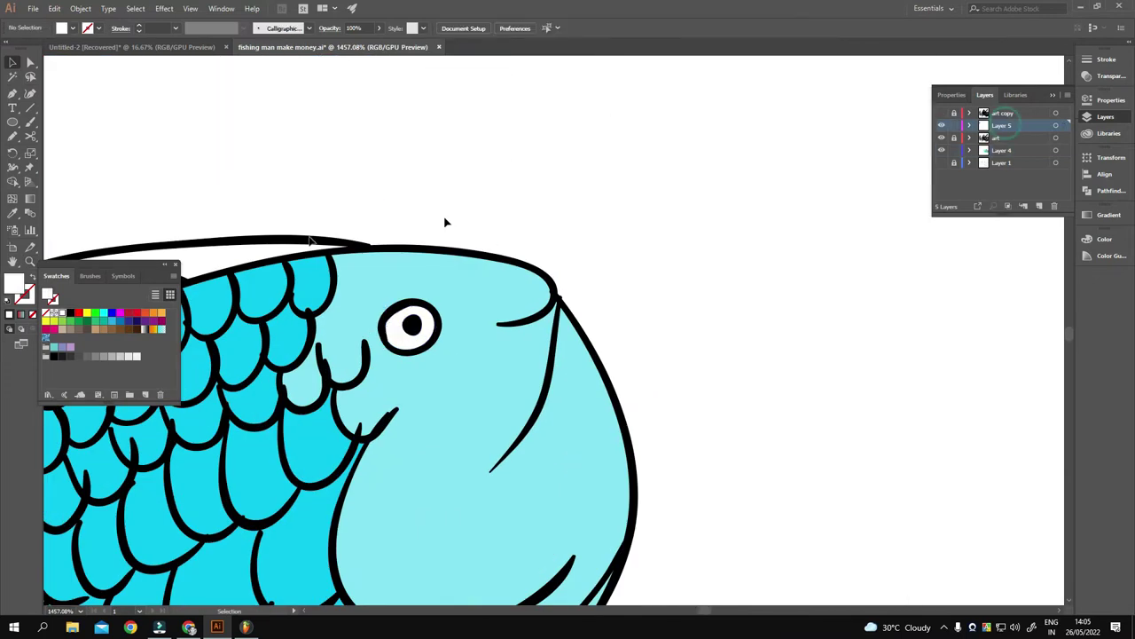
scroll(455, 282, down, 5)
scroll(532, 311, down, 2)
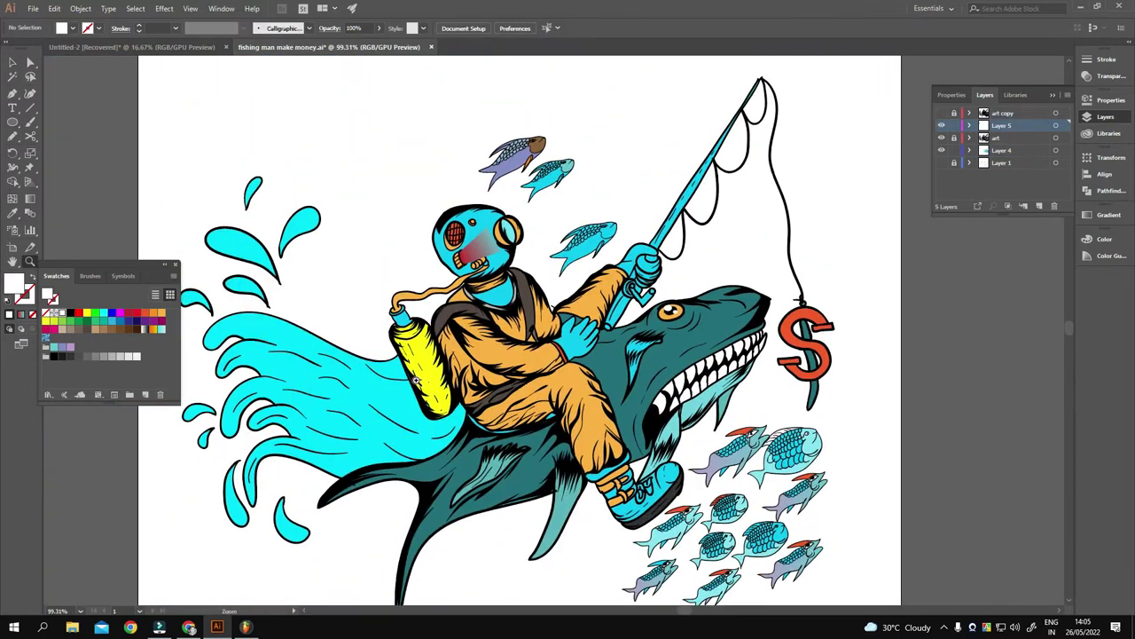
scroll(682, 412, up, 4)
click(681, 410)
click(146, 329)
click(153, 329)
Zoom in on the recoloured gradient fish.
scroll(728, 369, up, 2)
scroll(727, 369, up, 1)
key(F7)
key(n)
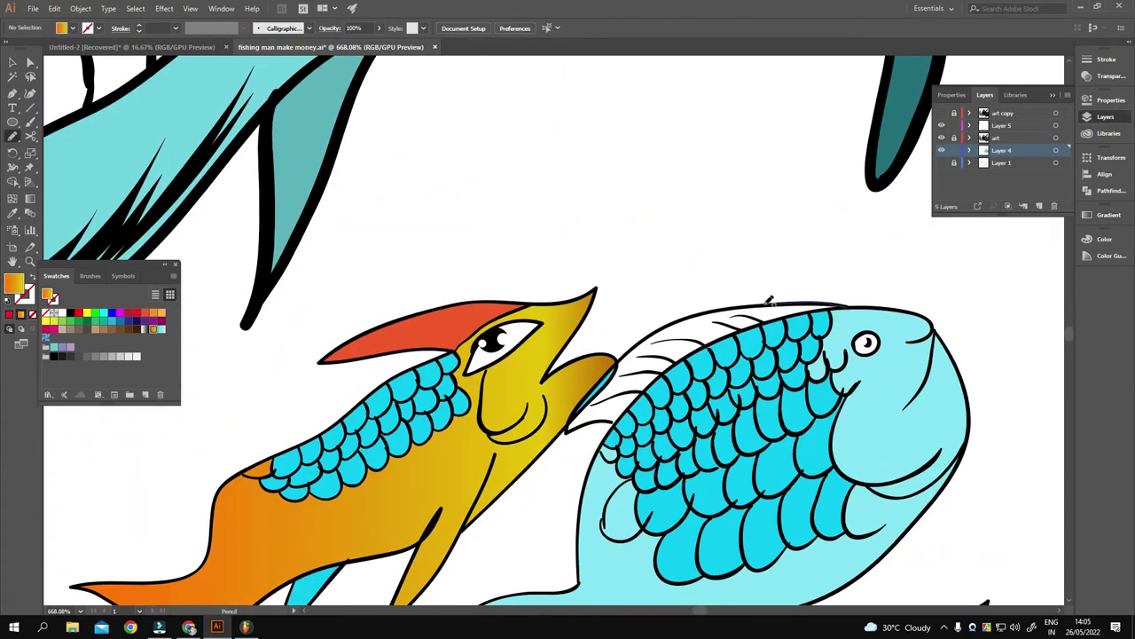
scroll(744, 328, down, 8)
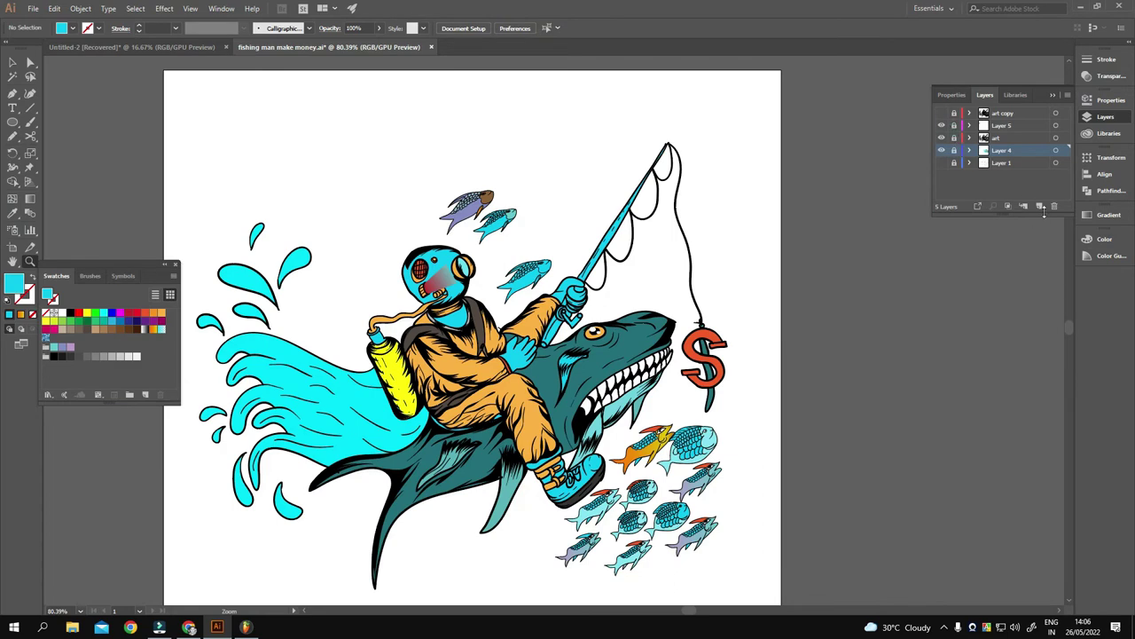
Add a new layer named 'shadow'.
click(1041, 206)
drag(519, 378, 557, 356)
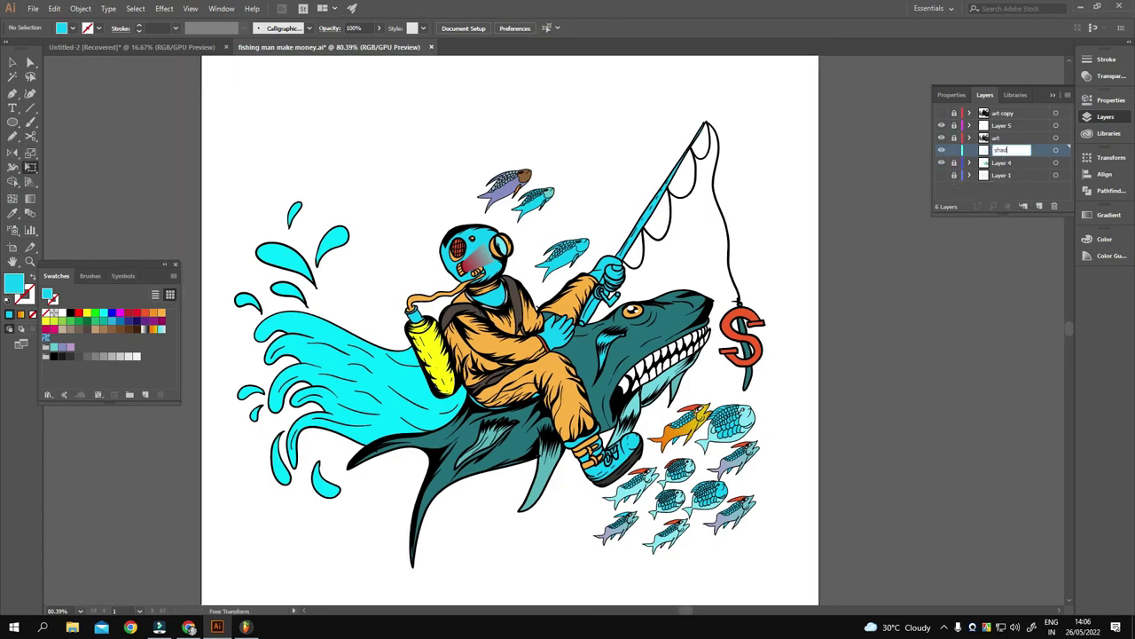
text(ow)
key(Return)
scroll(568, 266, up, 5)
scroll(568, 266, down, 5)
scroll(620, 248, up, 5)
Draw teal pencil shadows along the glove's left side and fingers.
click(640, 232)
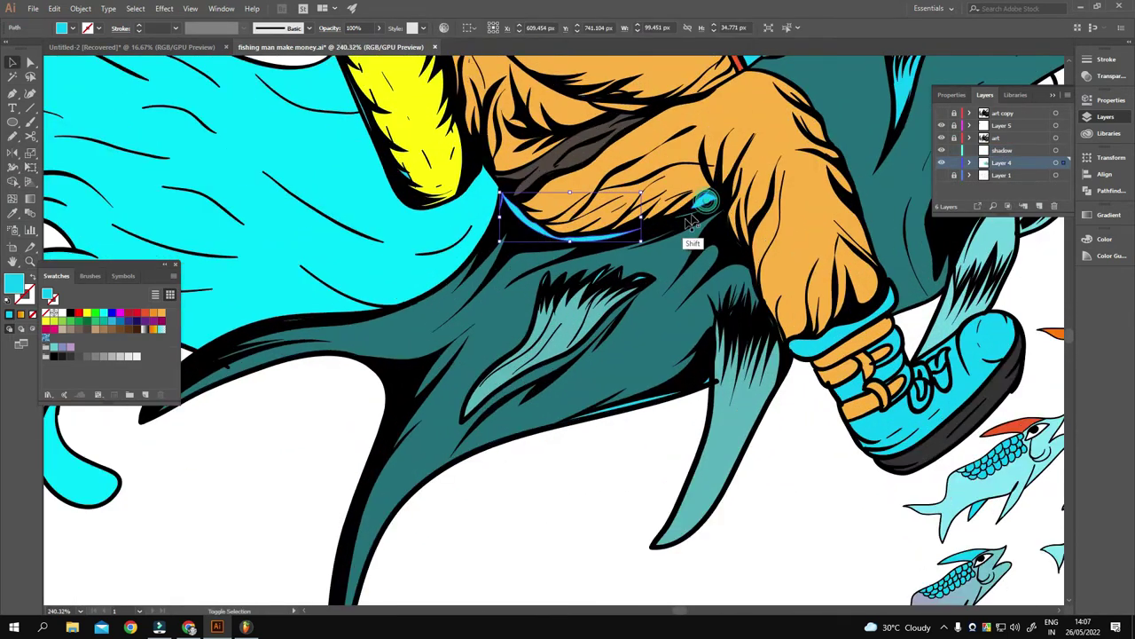
scroll(618, 400, up, 2)
click(576, 410)
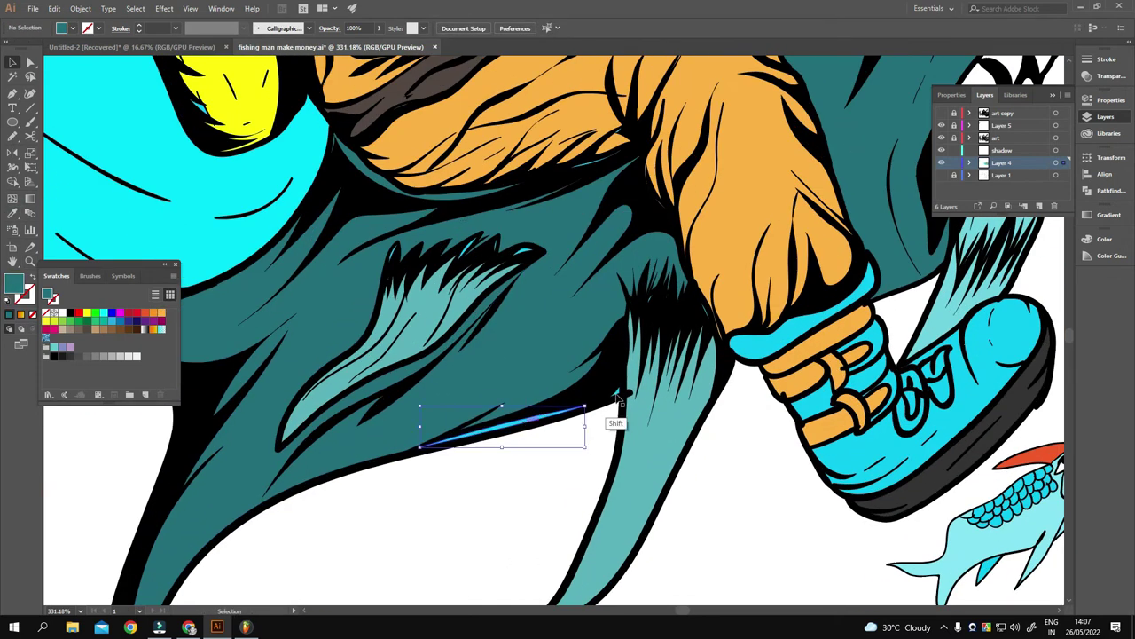
key(n)
scroll(618, 396, down, 5)
scroll(649, 337, up, 5)
scroll(506, 343, up, 3)
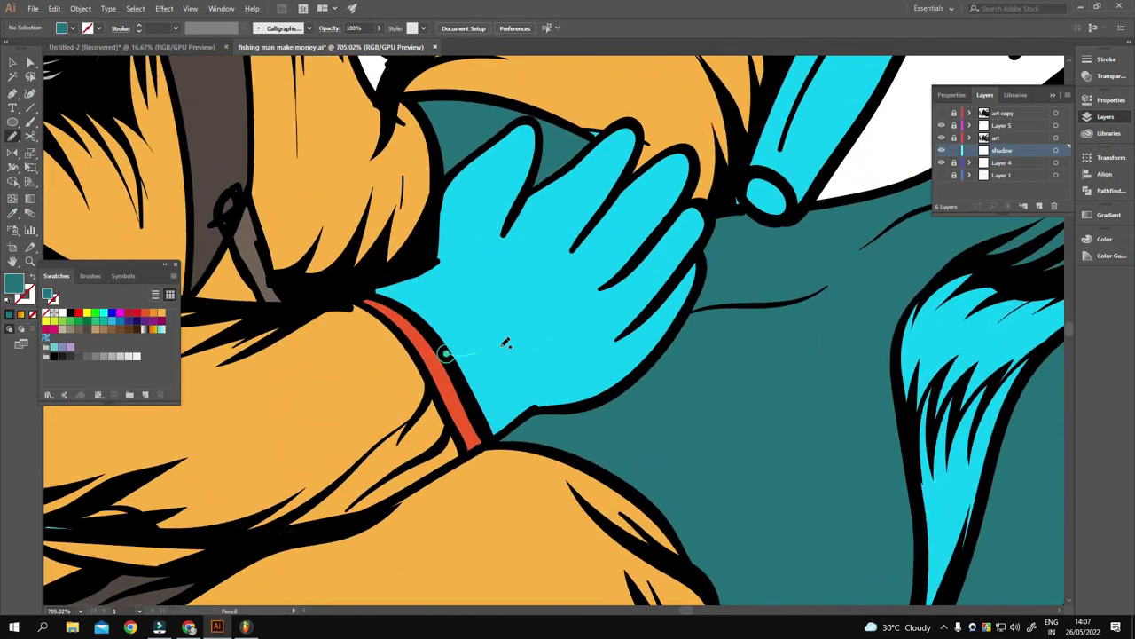
scroll(505, 343, up, 2)
drag(426, 253, 505, 194)
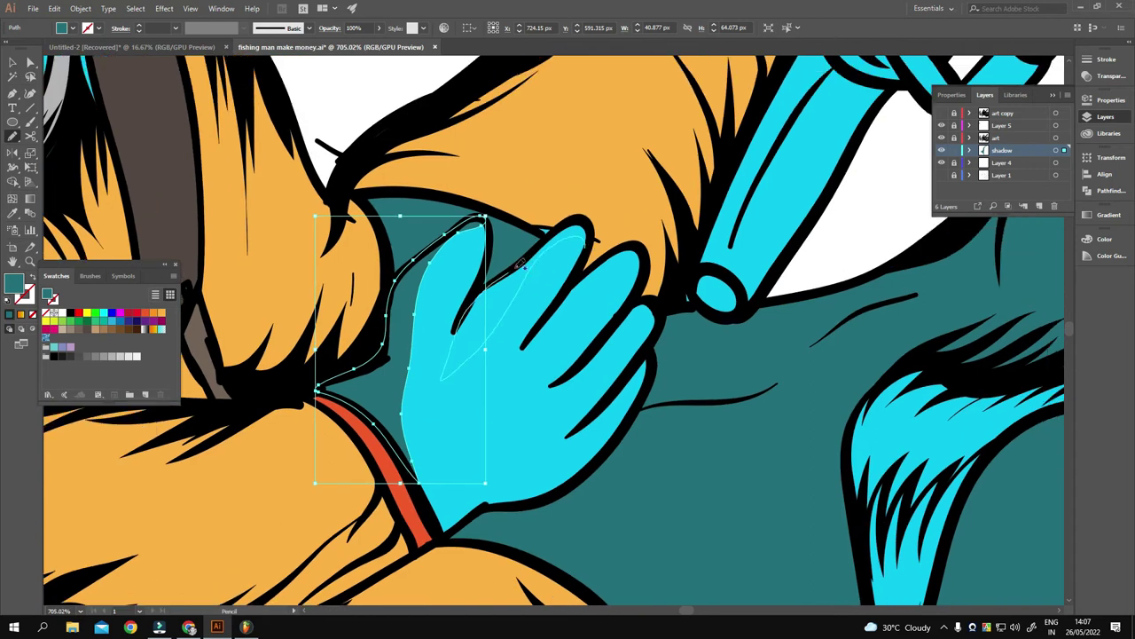
scroll(519, 263, down, 1)
drag(621, 283, 570, 304)
Shade the rod handle and the reel's crank with teal shapes.
scroll(571, 304, down, 2)
scroll(691, 268, down, 1)
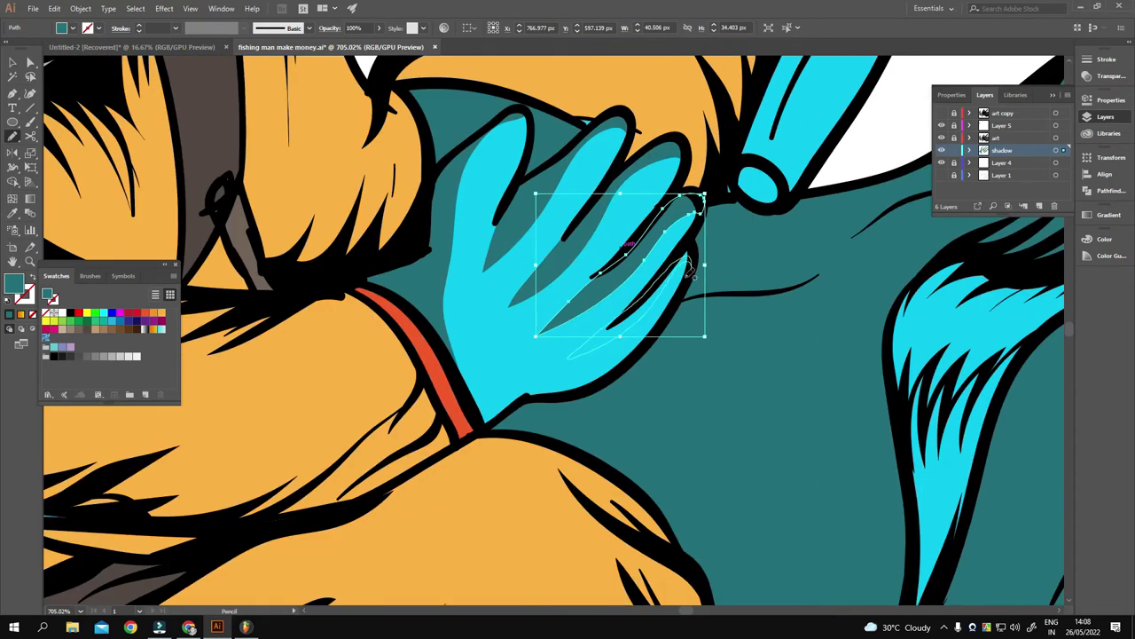
scroll(691, 271, up, 3)
scroll(621, 338, right, 3)
scroll(550, 399, up, 2)
drag(518, 467, 517, 463)
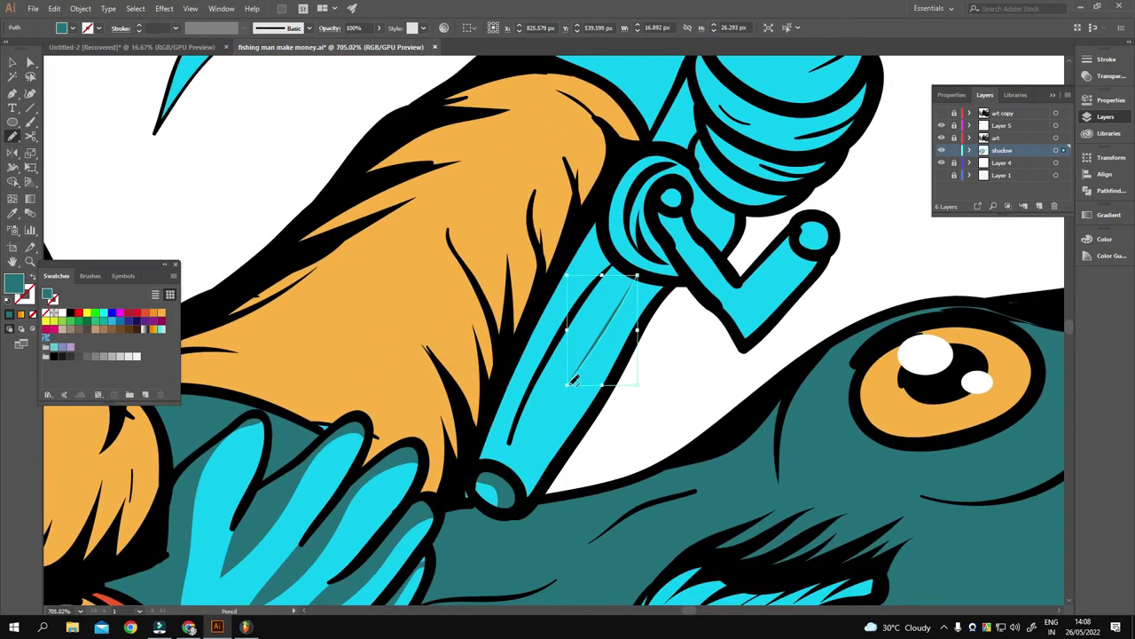
drag(647, 277, 644, 278)
Add a teal shadow on top of the fishing reel.
scroll(637, 324, up, 3)
scroll(637, 324, right, 2)
scroll(633, 263, down, 2)
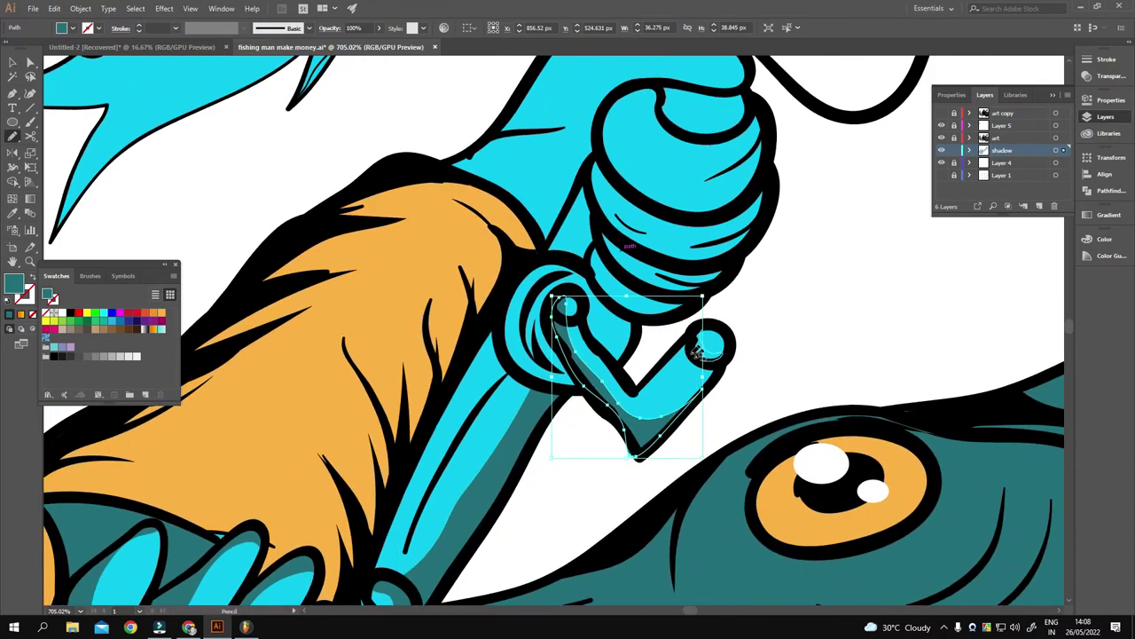
scroll(634, 262, down, 2)
scroll(576, 372, down, 2)
scroll(540, 435, down, 3)
scroll(539, 426, up, 2)
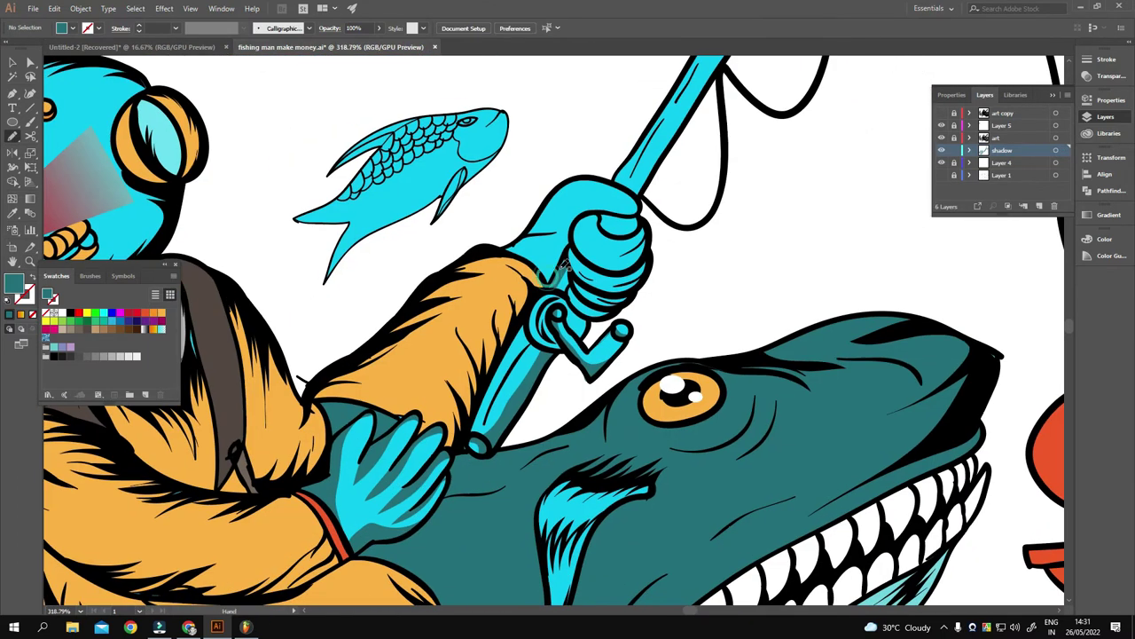
scroll(607, 226, up, 2)
drag(633, 238, 631, 238)
scroll(565, 277, down, 2)
scroll(564, 277, left, 2)
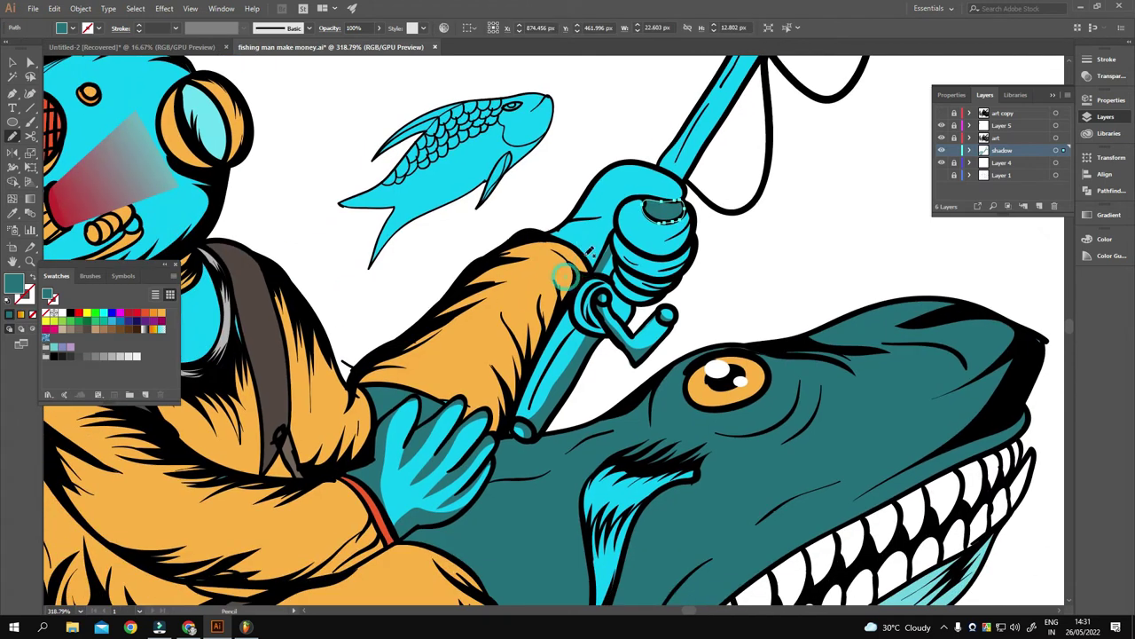
scroll(591, 192, right, 2)
scroll(612, 200, down, 3)
scroll(635, 206, up, 2)
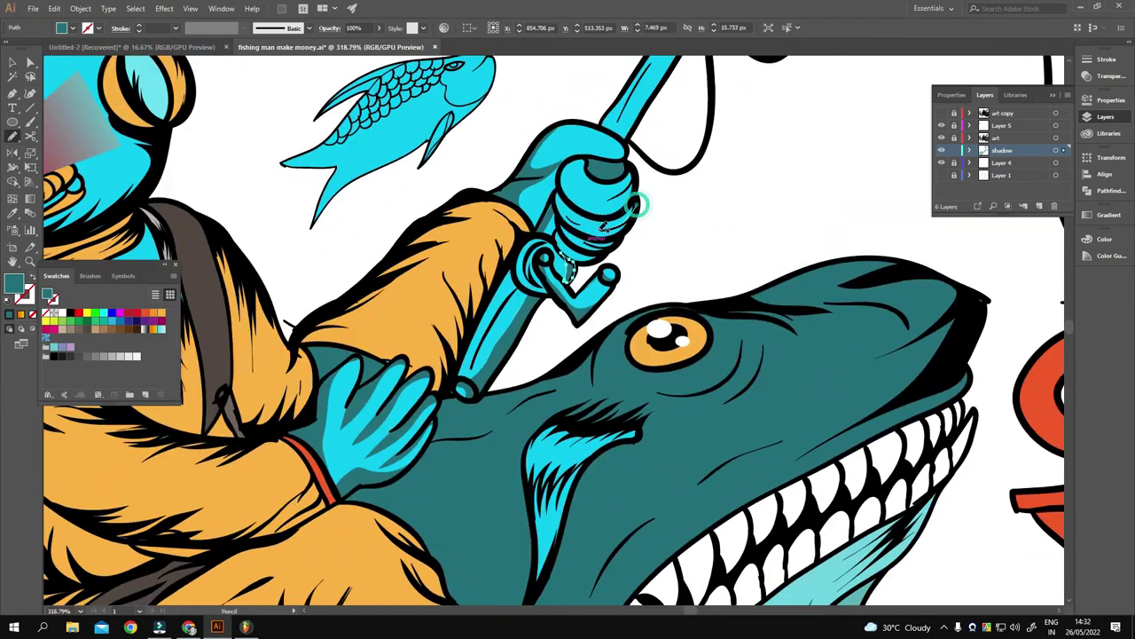
scroll(568, 266, up, 3)
scroll(568, 266, right, 2)
scroll(549, 337, up, 2)
scroll(550, 355, down, 3)
scroll(534, 393, up, 2)
scroll(534, 394, right, 2)
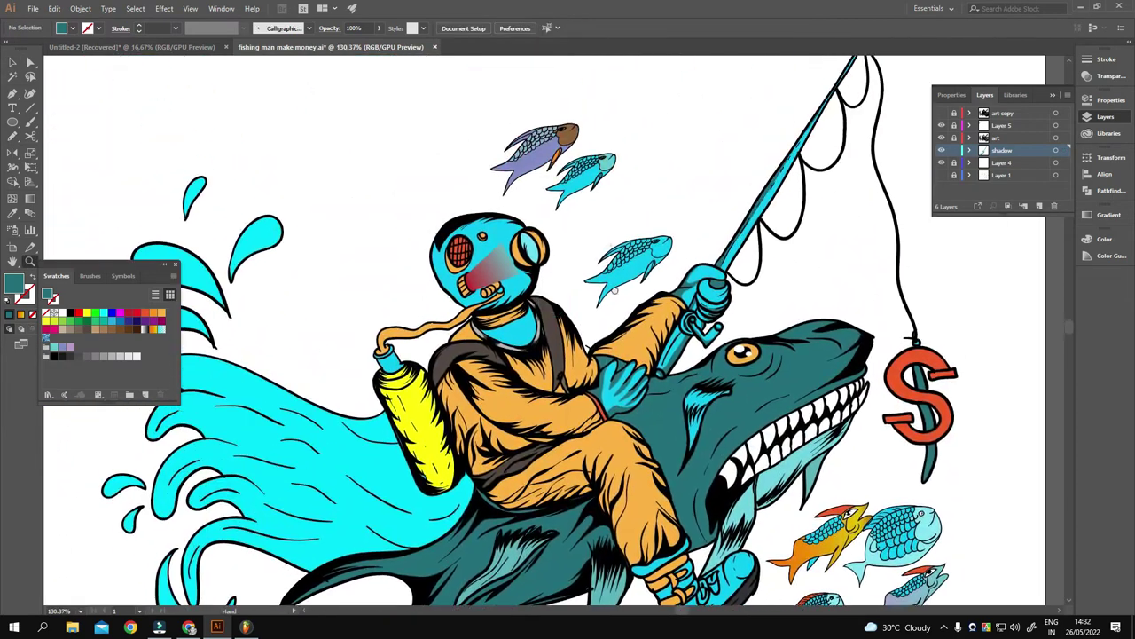
Draw a teal shadow along the cyan fish's belly.
scroll(642, 286, down, 2)
scroll(642, 287, left, 3)
key(n)
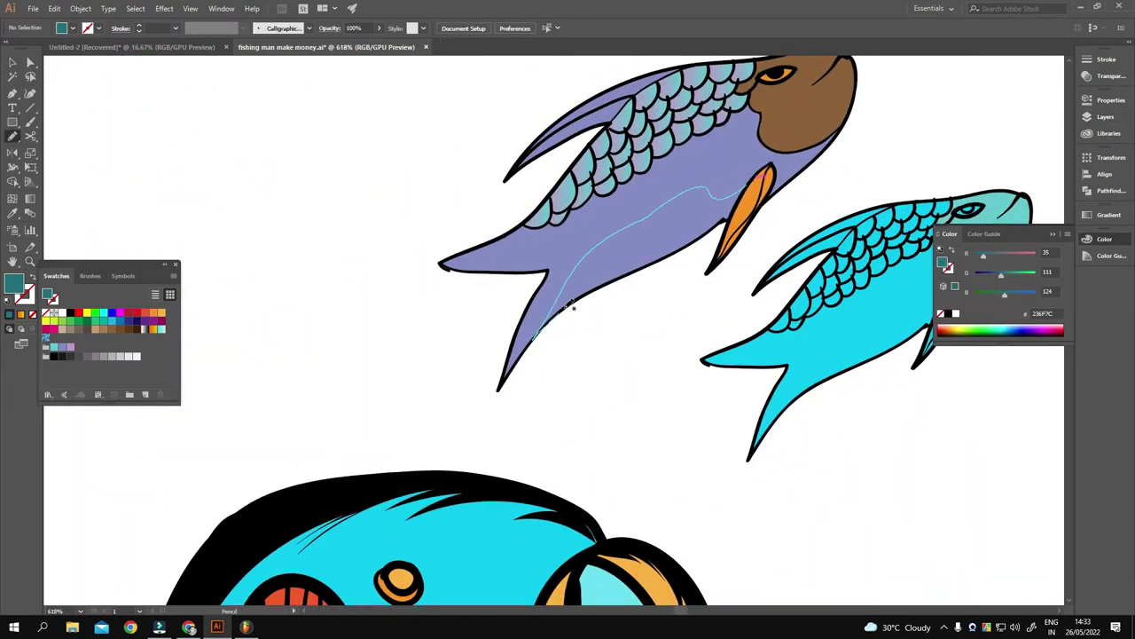
drag(573, 306, 736, 190)
scroll(682, 257, up, 2)
scroll(682, 257, right, 3)
ctrl+click(768, 205)
scroll(698, 233, down, 3)
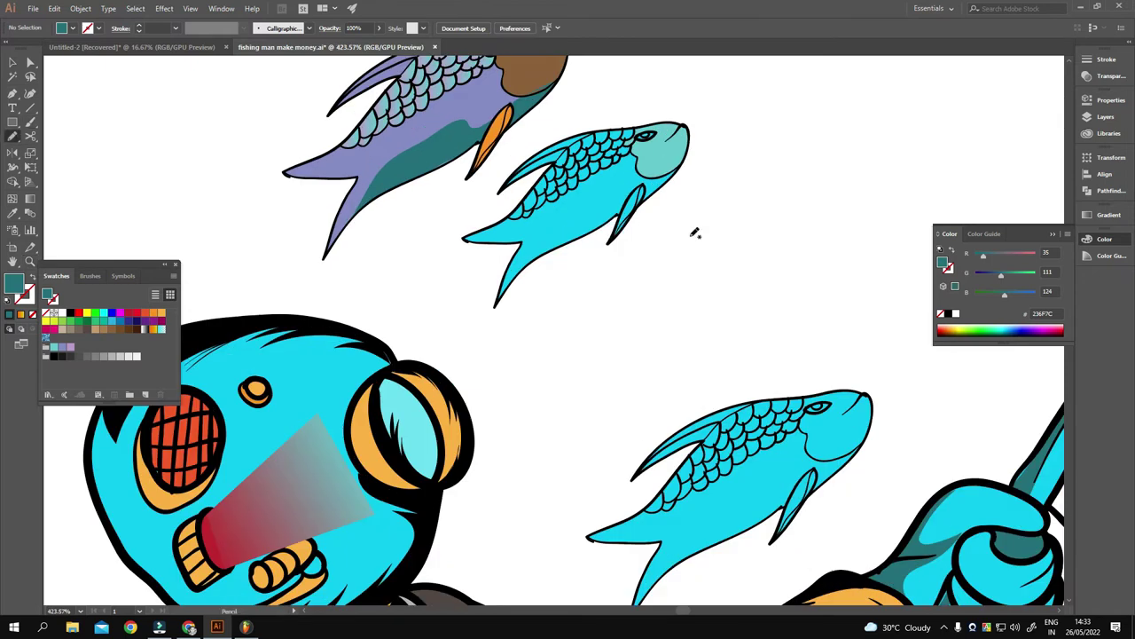
scroll(559, 275, up, 2)
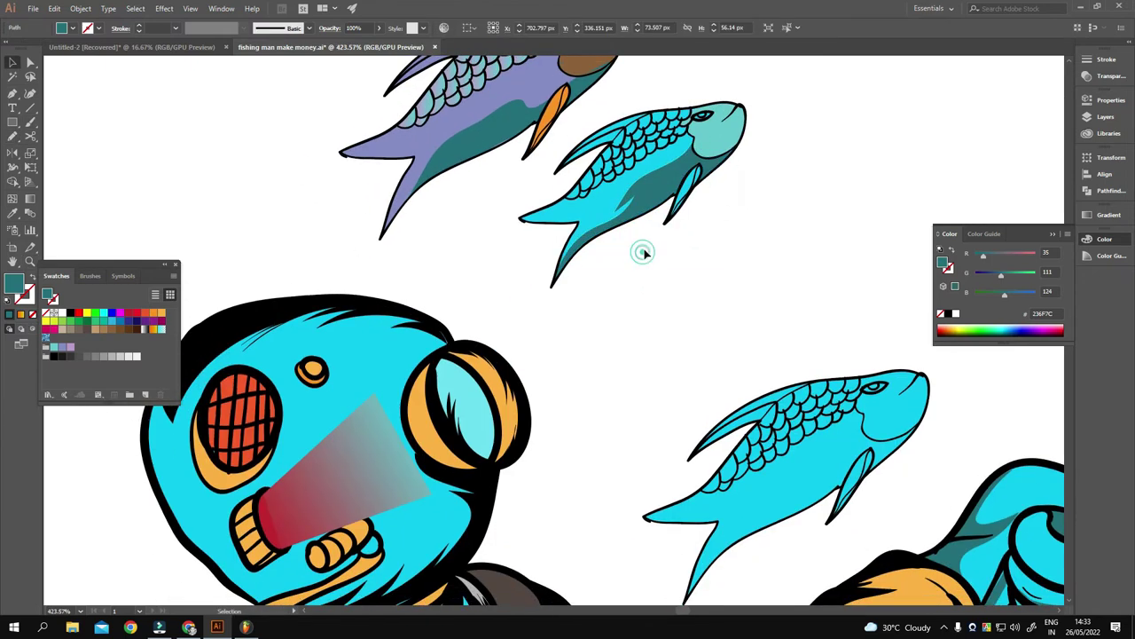
Add a teal shading shape on the boot's toe.
ctrl+click(643, 253)
scroll(643, 253, down, 3)
scroll(621, 292, up, 2)
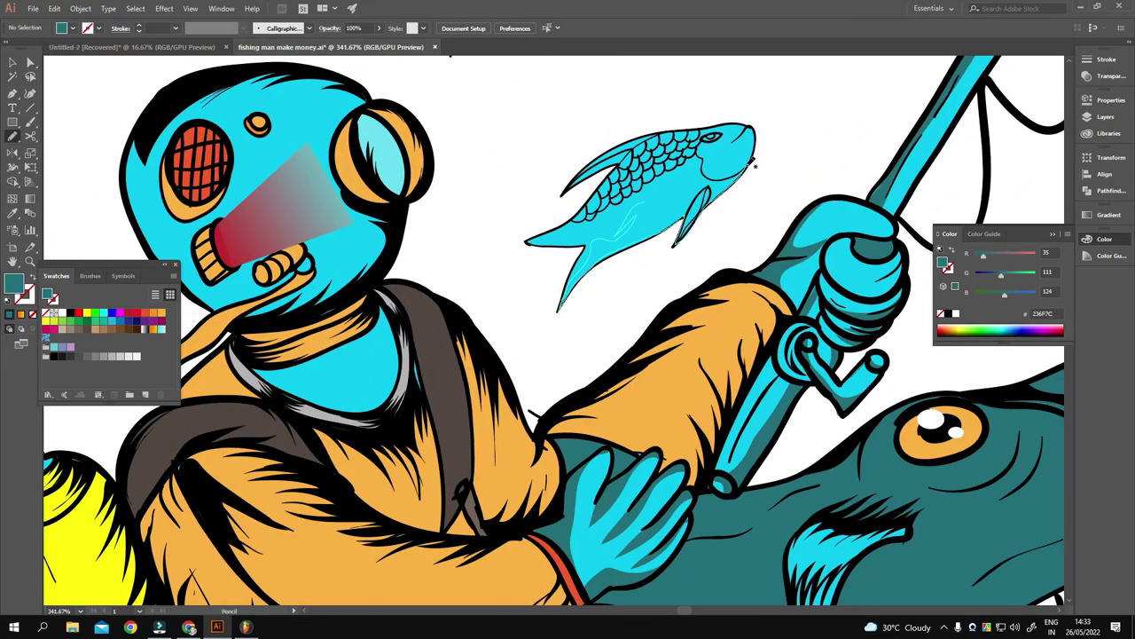
ctrl+click(683, 257)
scroll(683, 257, down, 3)
scroll(665, 426, up, 3)
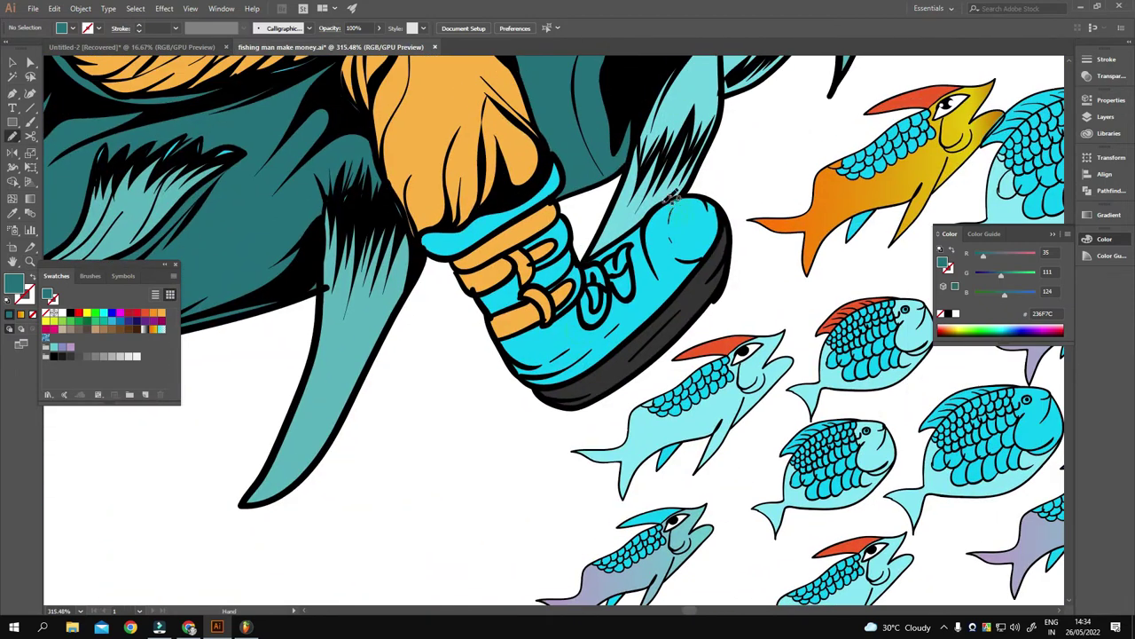
ctrl+click(724, 227)
scroll(724, 227, down, 3)
scroll(658, 267, up, 3)
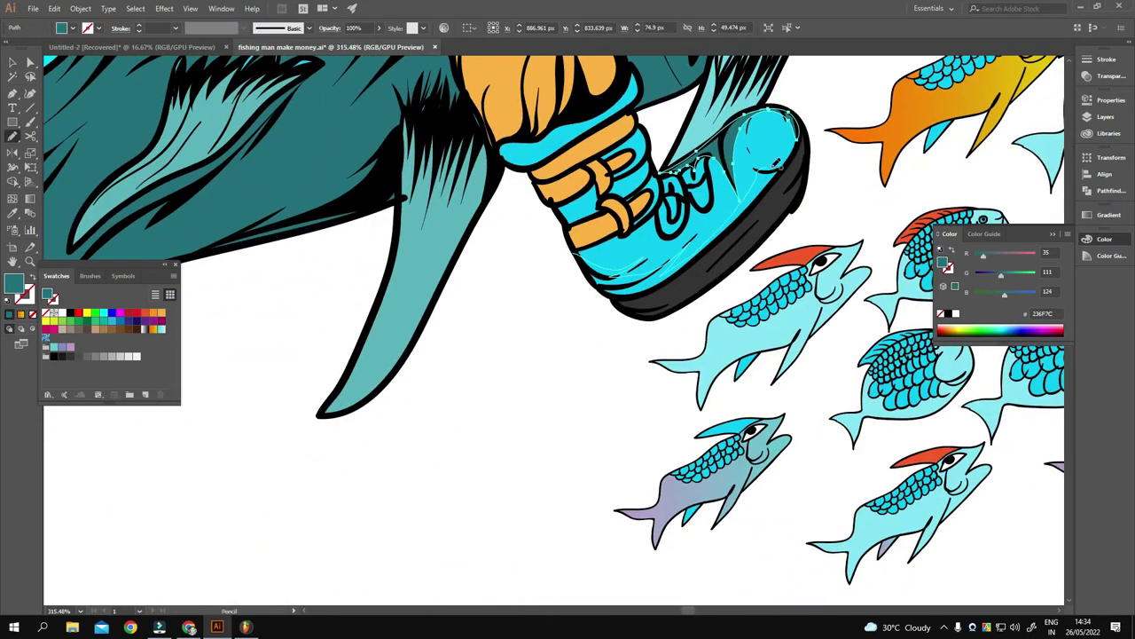
ctrl+click(588, 268)
scroll(588, 269, down, 3)
scroll(546, 220, up, 4)
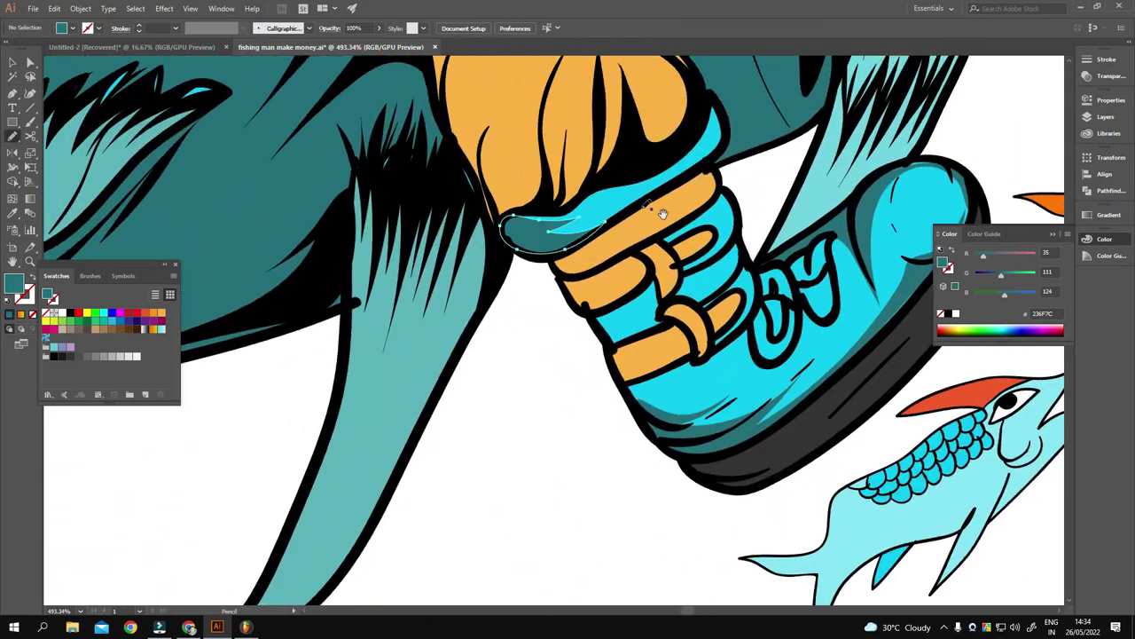
Shade beside the boot straps and inside the boot lettering, then show the layers list.
drag(663, 214, 533, 146)
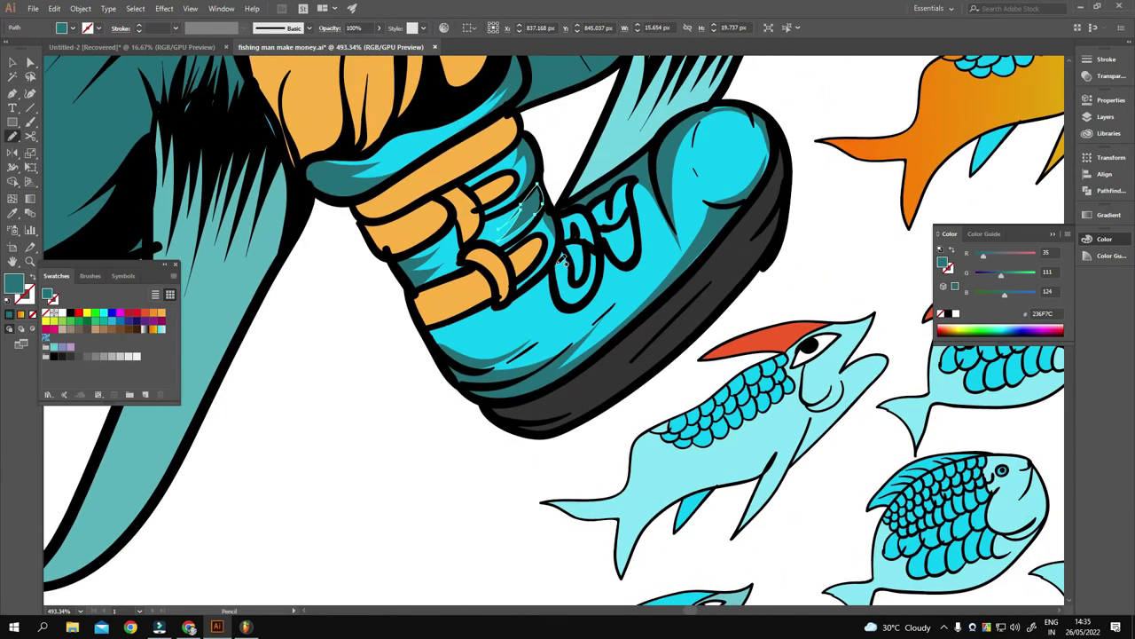
drag(632, 218, 556, 282)
ctrl+click(559, 297)
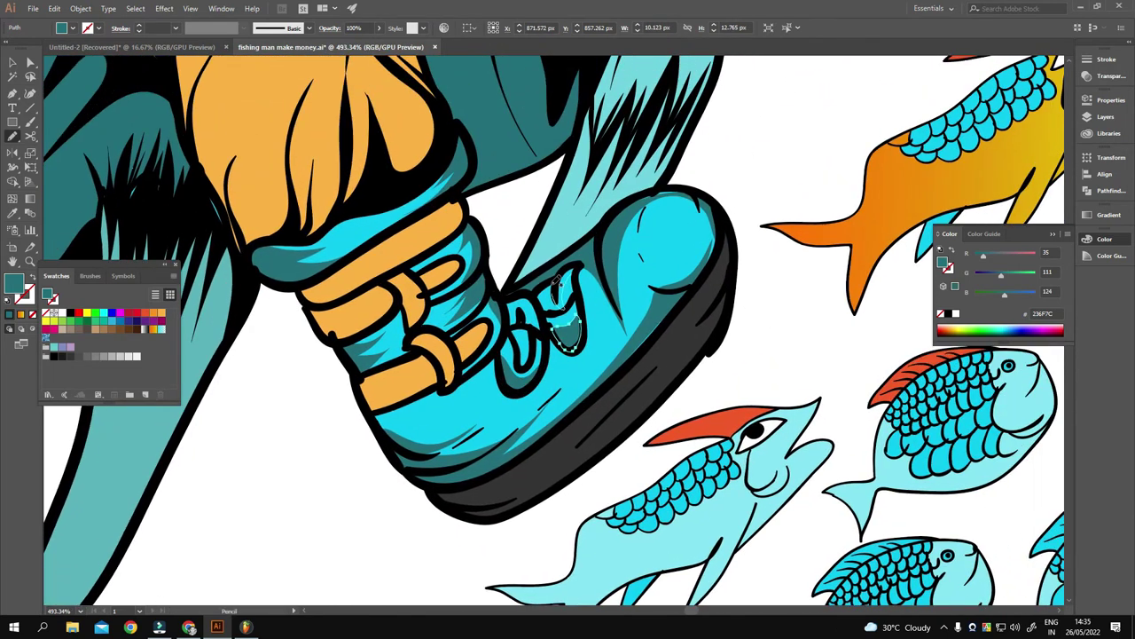
scroll(519, 313, down, 5)
click(1105, 116)
scroll(621, 337, up, 5)
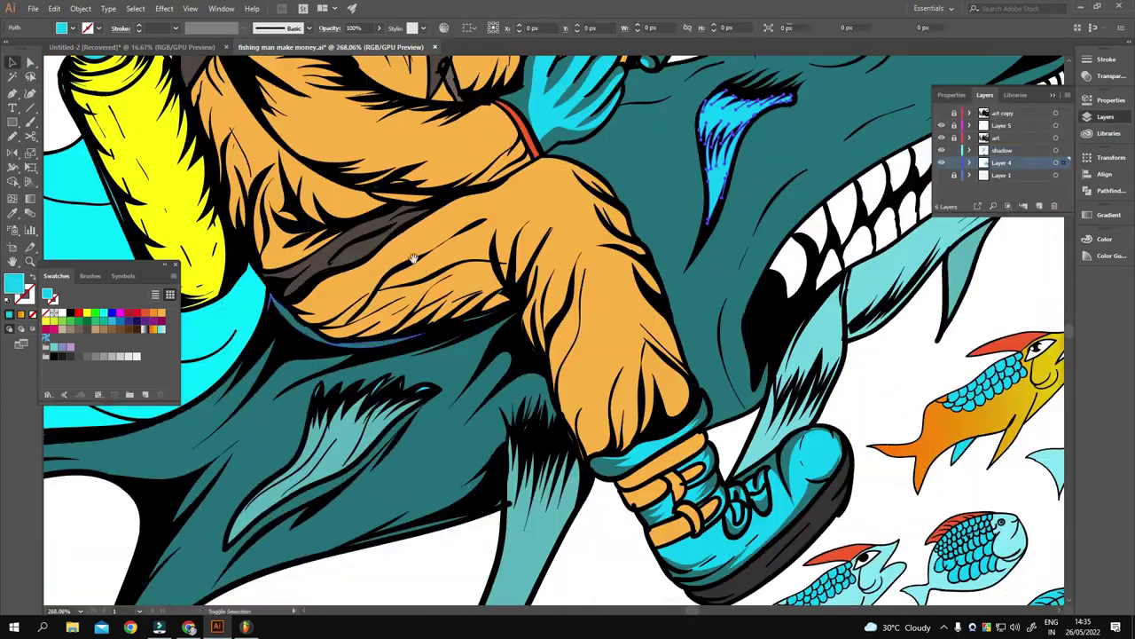
Target the shadow layer and draw a shadow shape across the orange suit.
click(1000, 150)
scroll(532, 311, down, 5)
scroll(355, 240, up, 7)
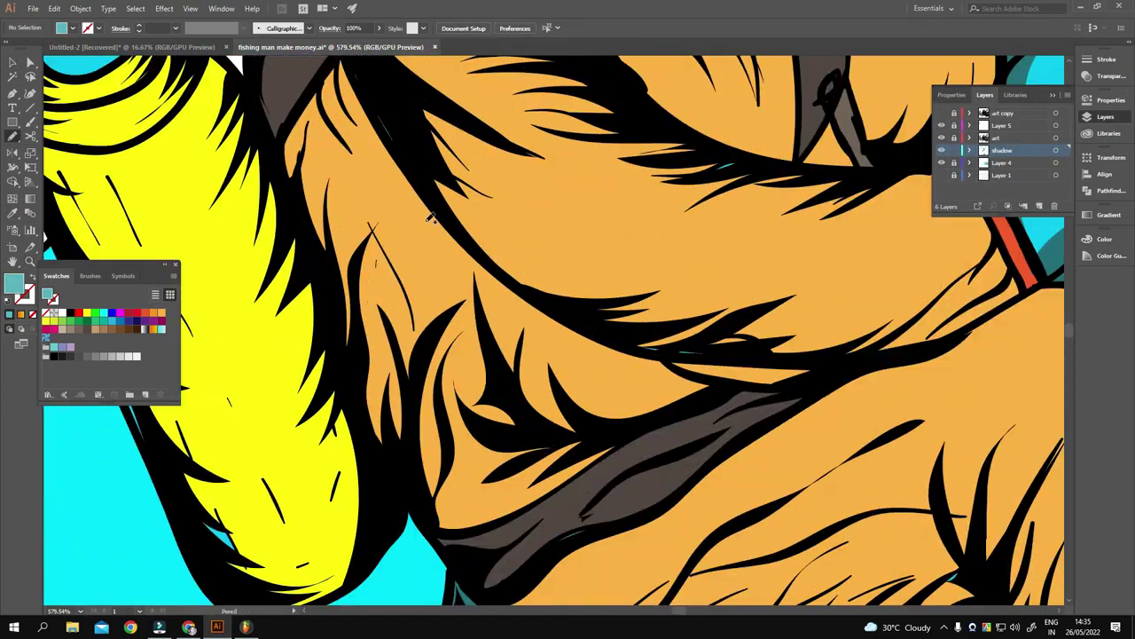
key(n)
drag(460, 425, 723, 235)
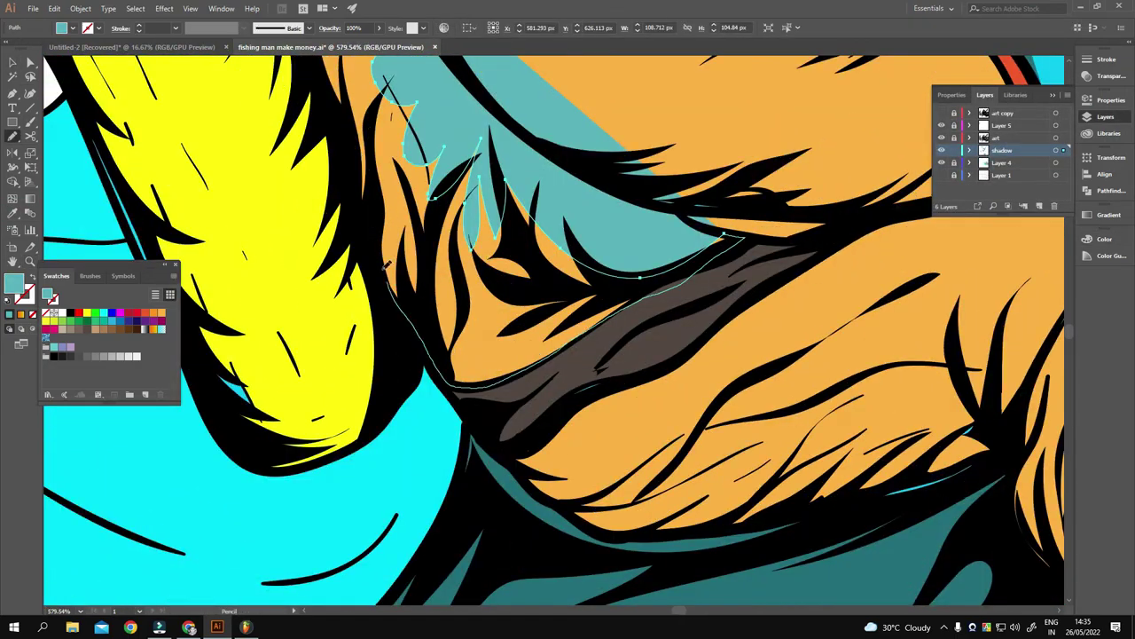
scroll(385, 265, down, 3)
scroll(386, 265, down, 3)
scroll(373, 266, up, 6)
Set the shadow fill to darker brown BA7F31, based on the sampled suit colour.
key(i)
click(417, 266)
double_click(12, 282)
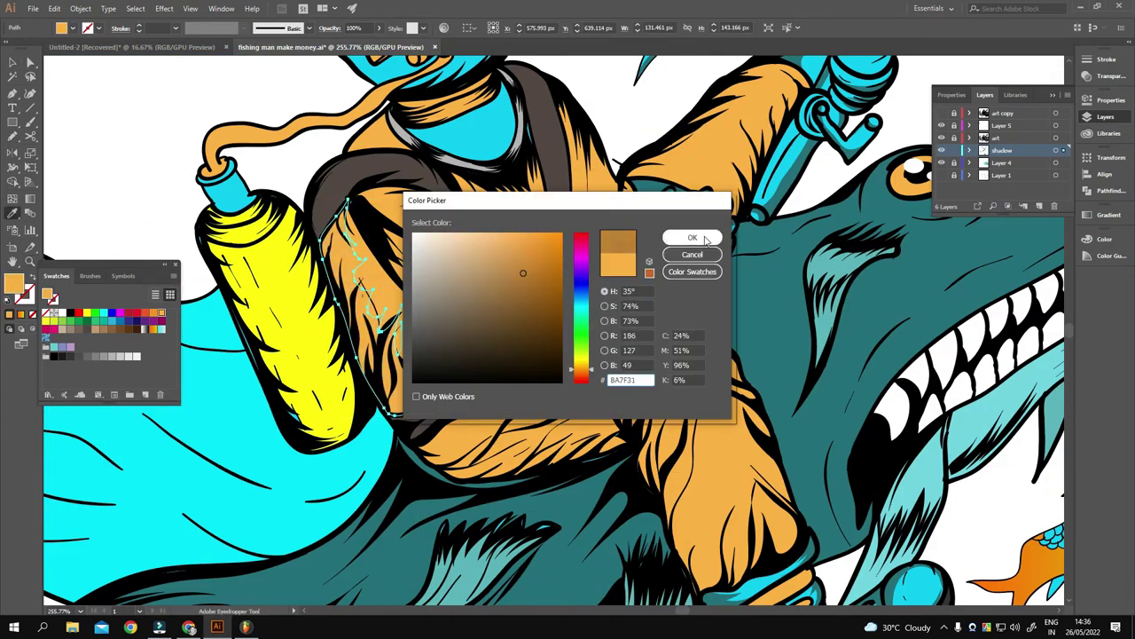
click(693, 238)
scroll(532, 338, up, 2)
key(n)
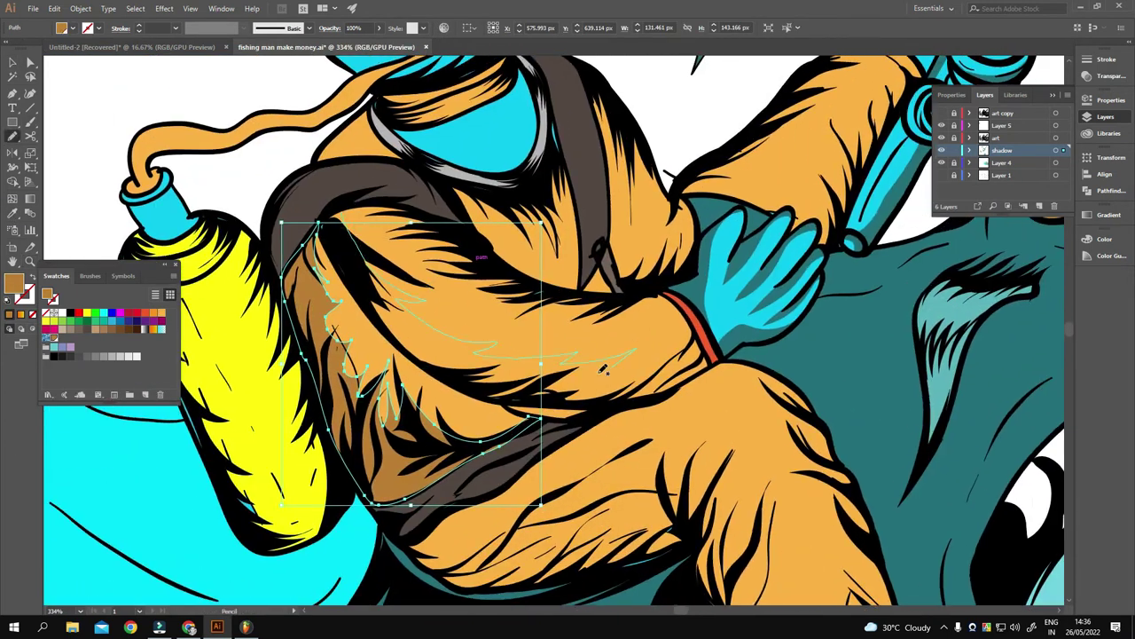
key(ctrl+shift+a)
scroll(326, 215, down, 3)
scroll(452, 232, up, 3)
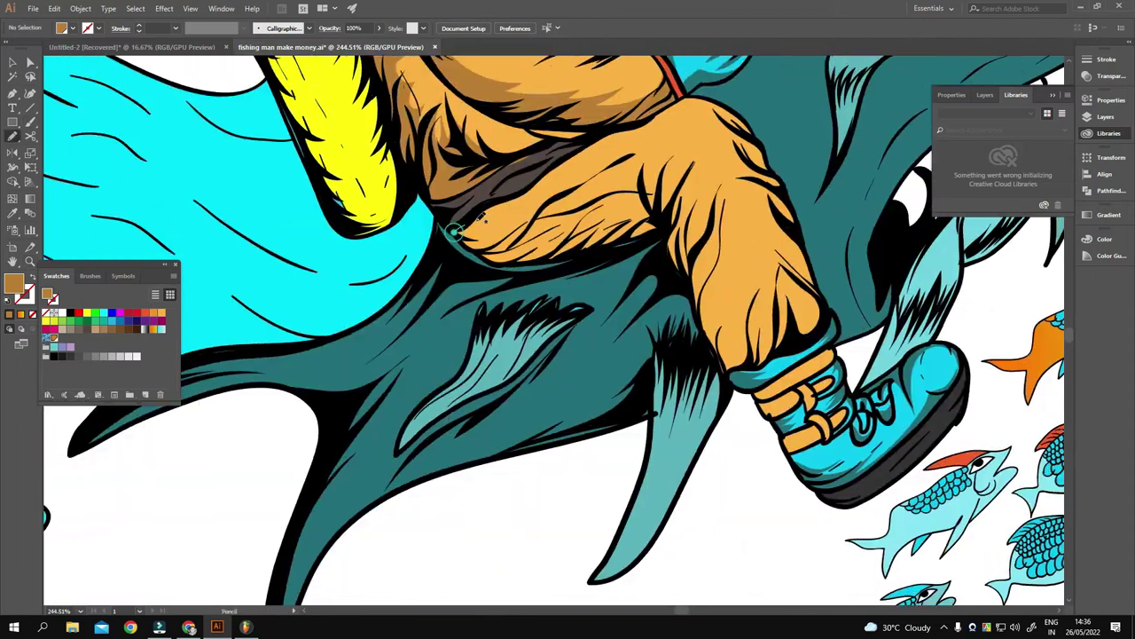
Draw a brown shadow along the diver's leg.
ctrl+click(565, 196)
scroll(603, 197, up, 1)
scroll(640, 197, right, 2)
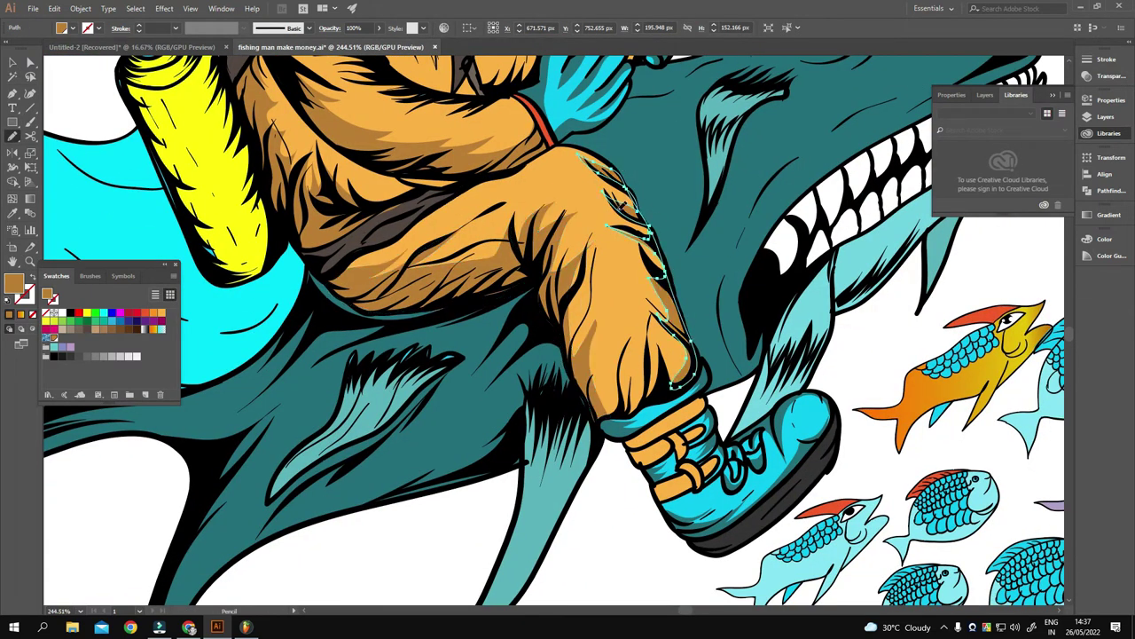
key(ctrl+shift+a)
scroll(631, 240, down, 3)
scroll(632, 239, up, 3)
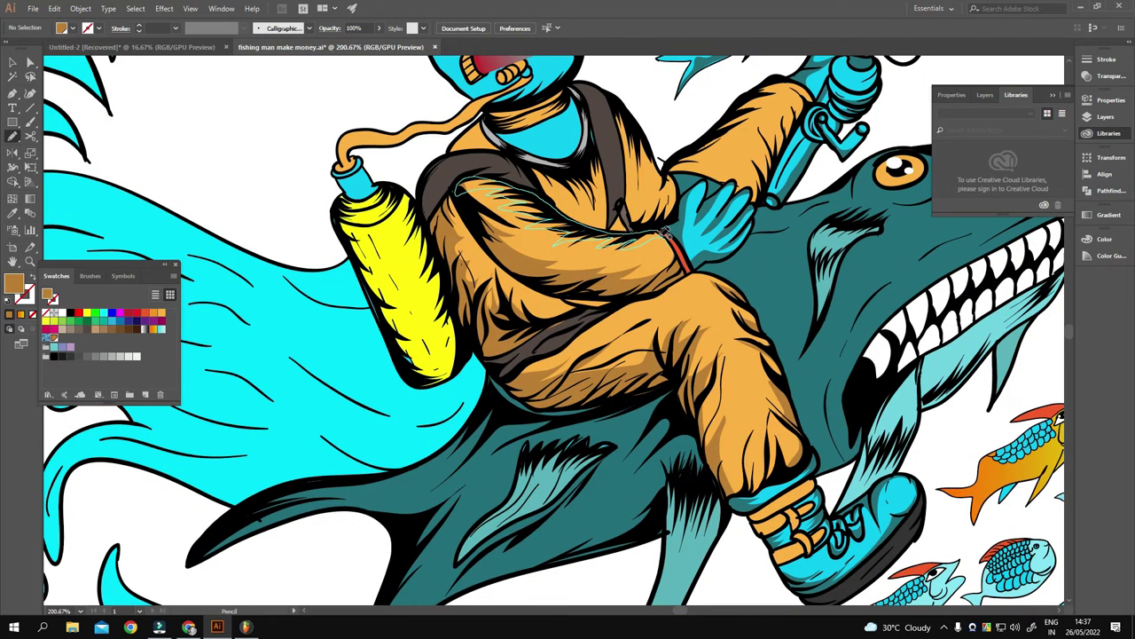
Add a brown shadow on the chest and fit the whole artwork in view.
ctrl+click(663, 232)
scroll(621, 231, up, 1)
scroll(621, 231, left, 1)
scroll(551, 215, down, 2)
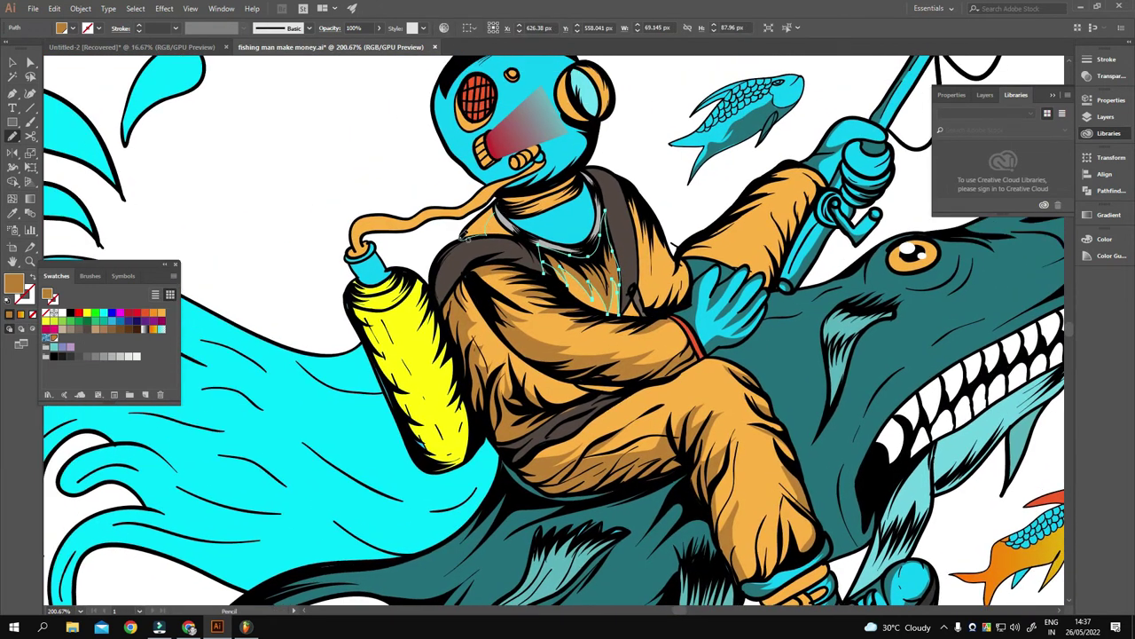
scroll(554, 213, up, 2)
scroll(499, 266, down, 2)
scroll(499, 266, right, 1)
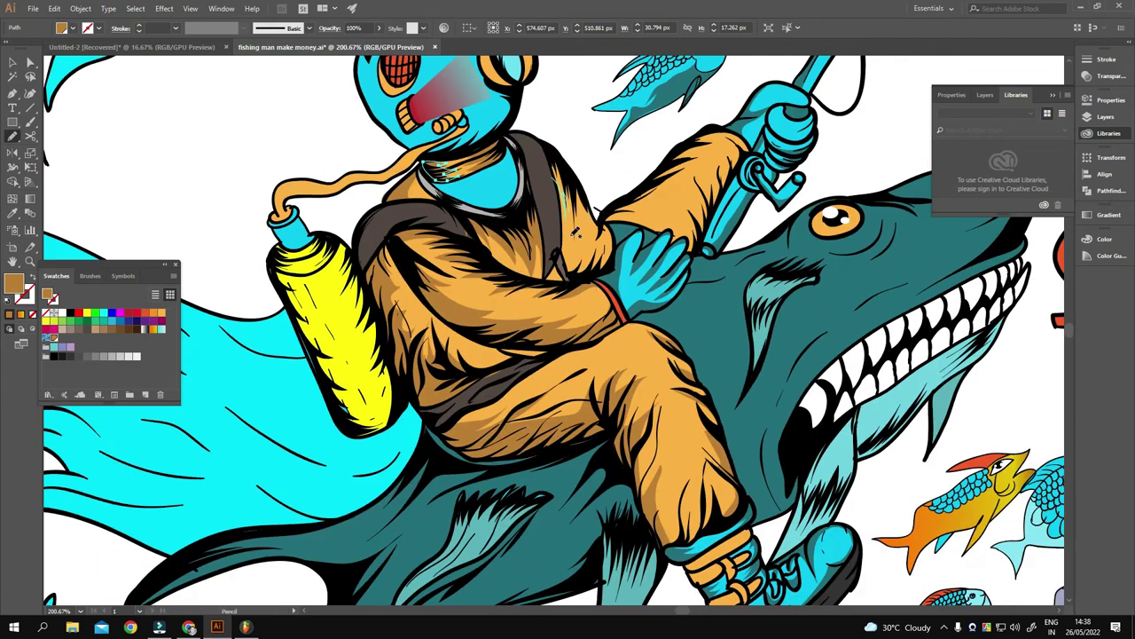
scroll(572, 170, down, 2)
scroll(635, 228, up, 2)
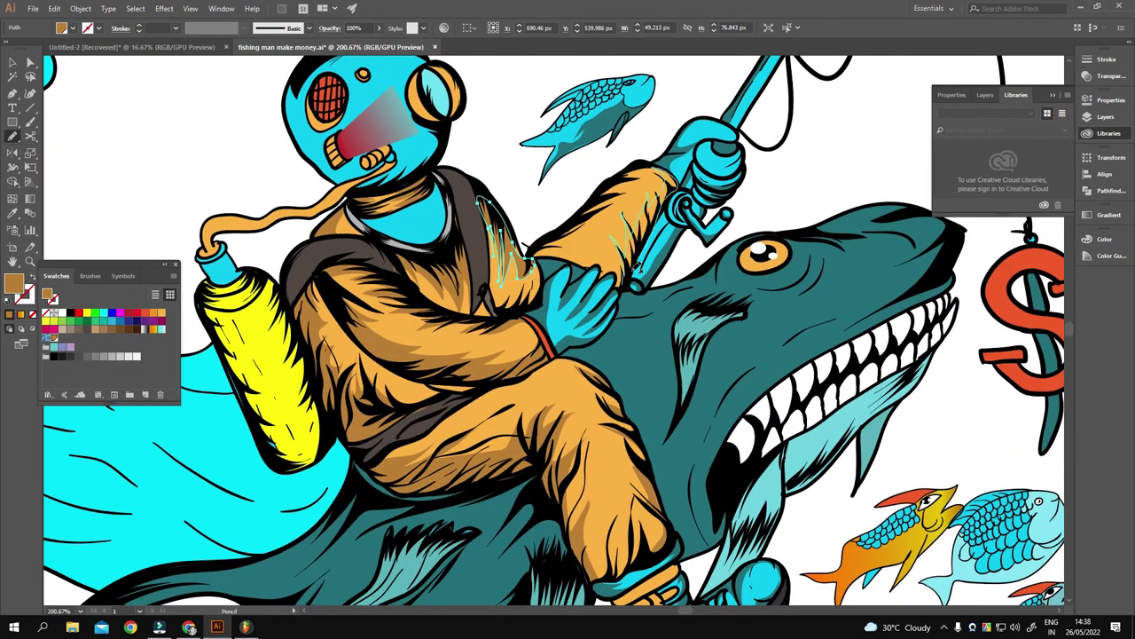
scroll(576, 249, up, 2)
key(ctrl+0)
Draw shadow and shading strokes on the shark's fin with the Pencil.
scroll(448, 332, up, 2)
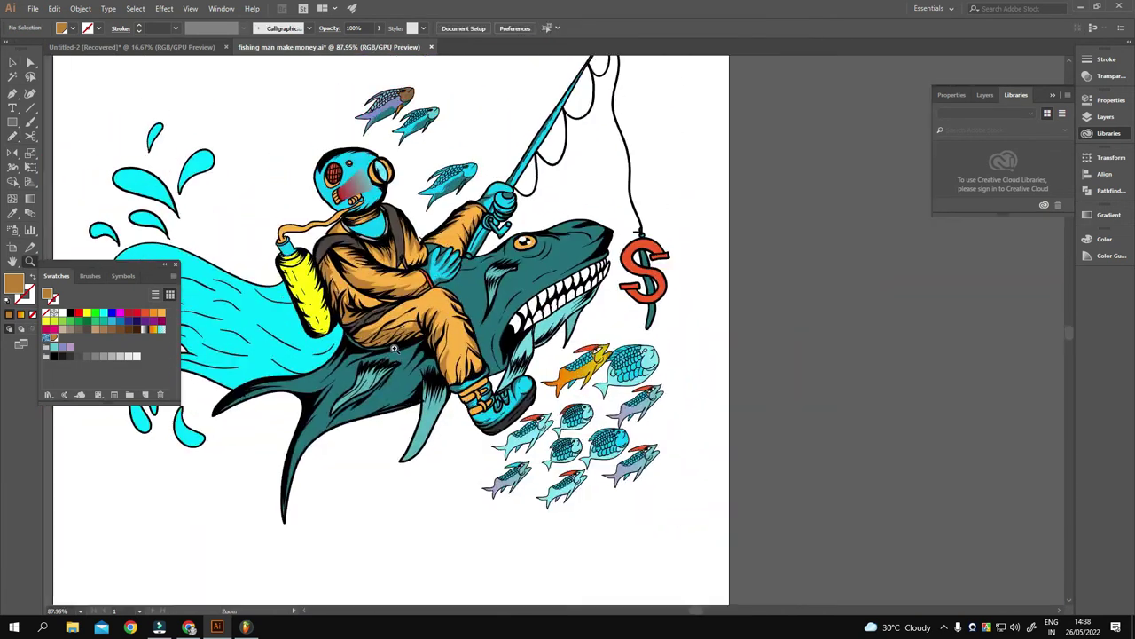
scroll(448, 332, up, 3)
key(m)
key(n)
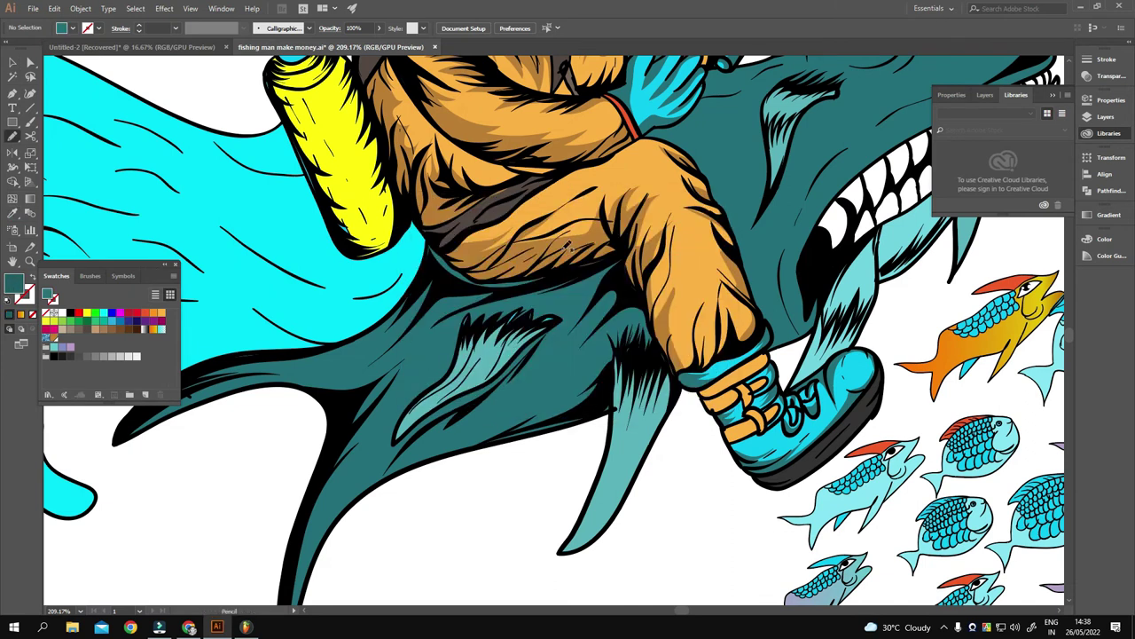
scroll(564, 236, down, 5)
scroll(564, 236, left, 5)
scroll(564, 236, down, 1)
drag(475, 215, 621, 160)
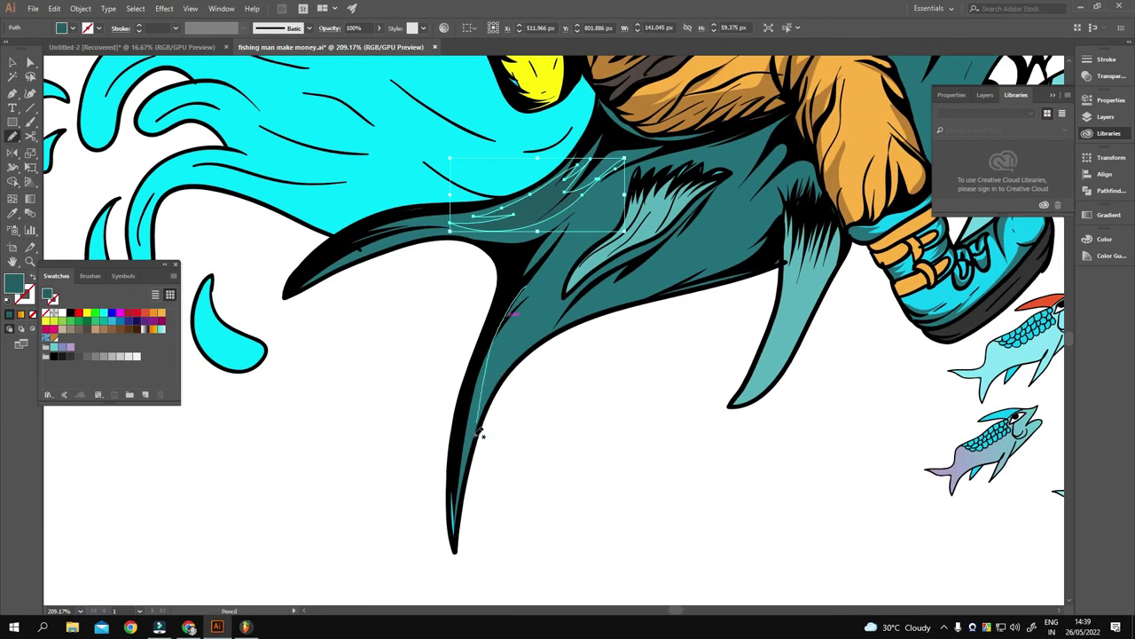
drag(605, 264, 524, 321)
drag(688, 191, 529, 362)
scroll(726, 194, right, 5)
scroll(725, 195, up, 2)
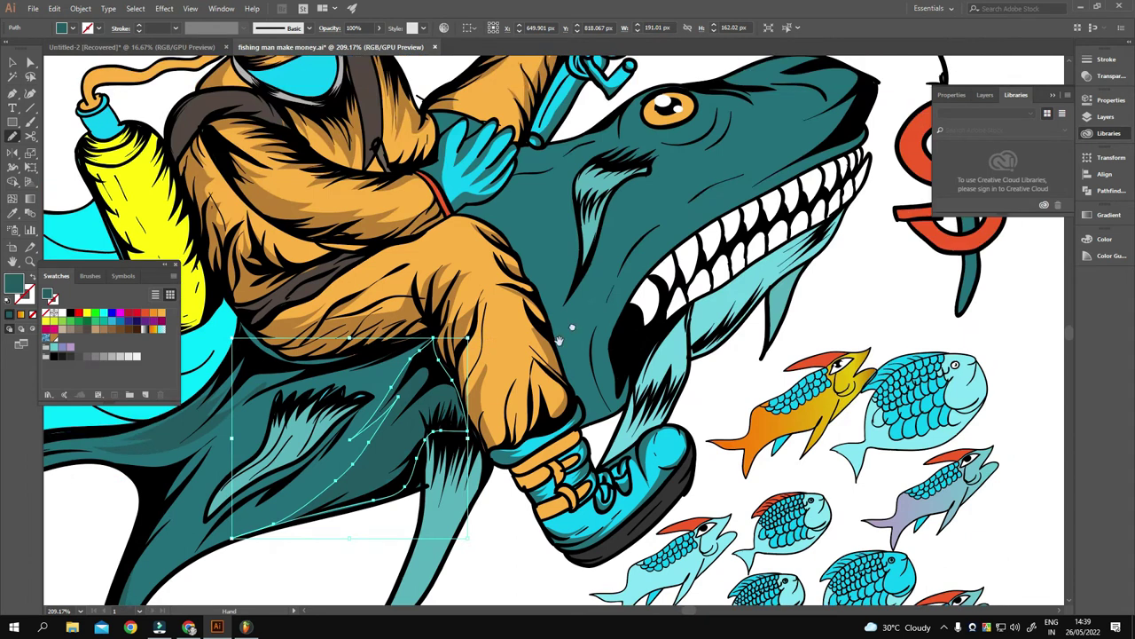
Switch to cyan and draw a highlight stroke near the shark's eye.
key(b)
key(n)
scroll(597, 244, down, 3)
scroll(552, 255, left, 1)
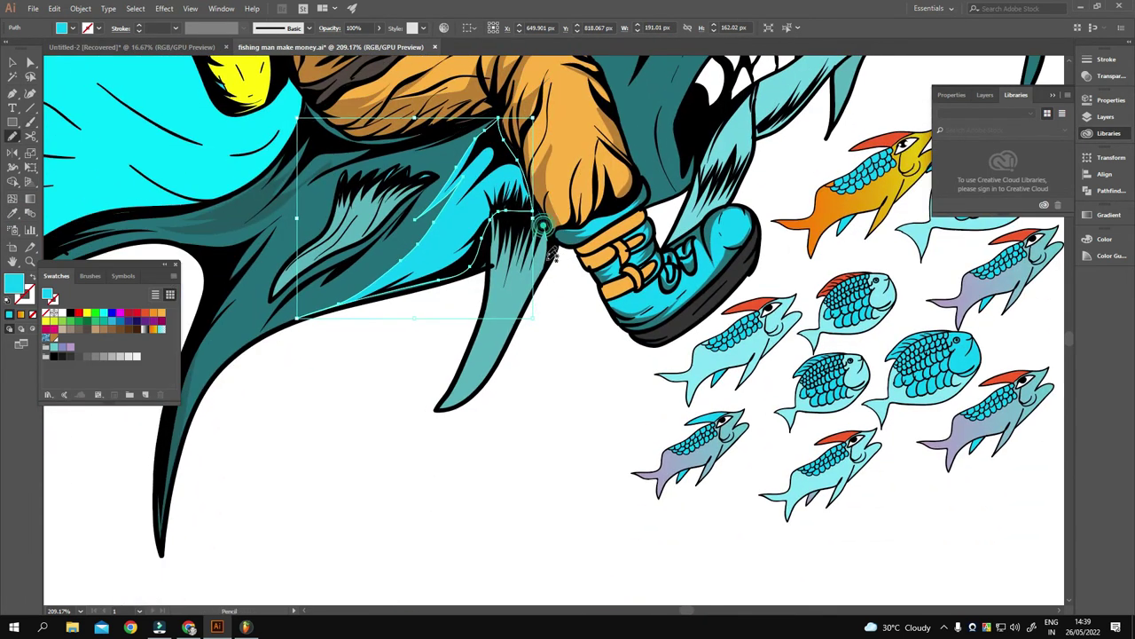
scroll(495, 253, up, 4)
scroll(521, 304, right, 3)
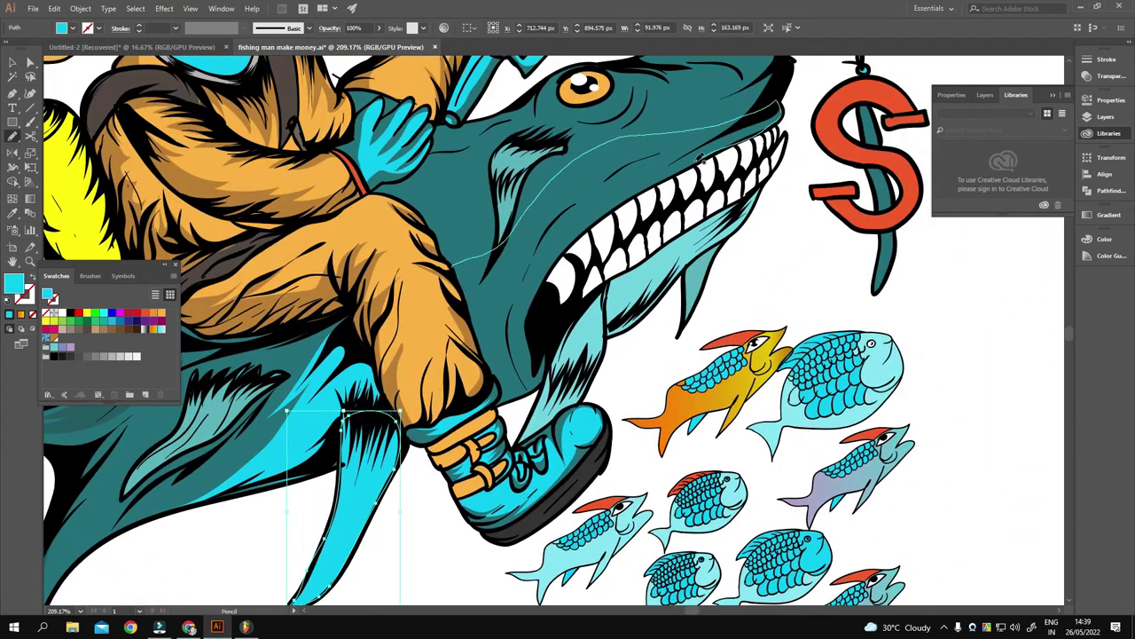
key(ctrl+0)
scroll(486, 247, up, 4)
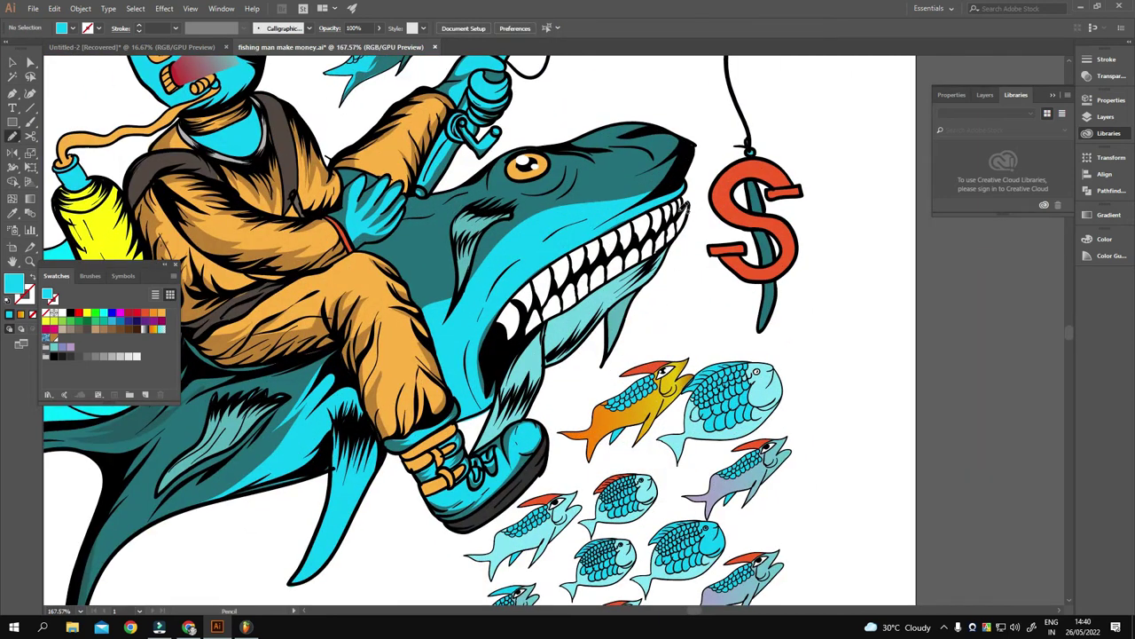
scroll(486, 247, up, 3)
scroll(492, 280, up, 3)
scroll(495, 271, right, 1)
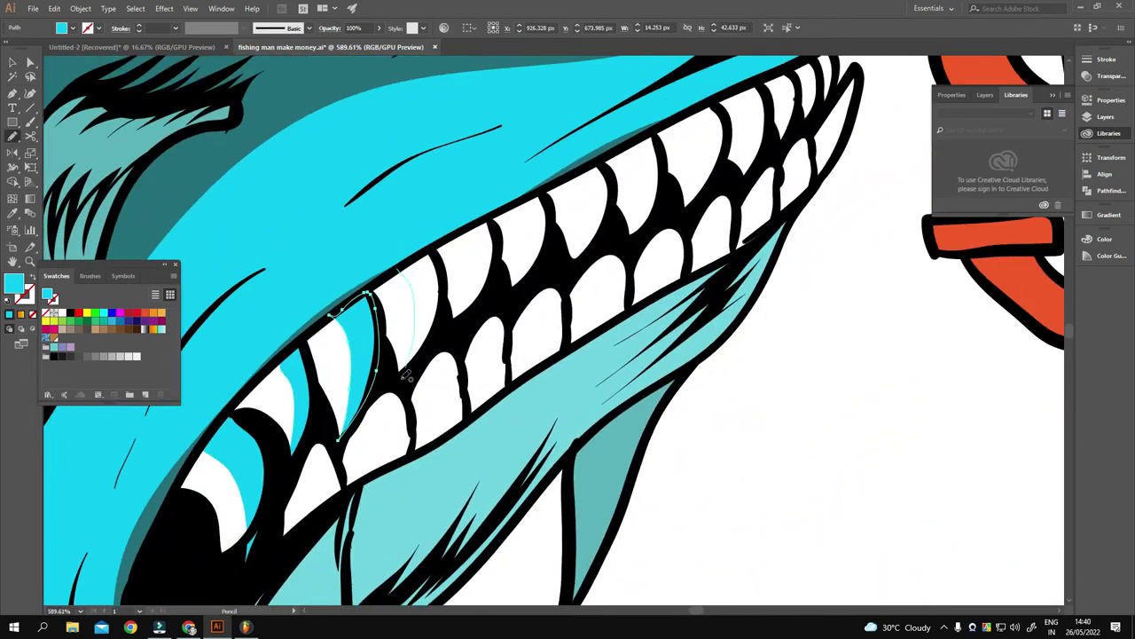
scroll(496, 264, right, 2)
scroll(499, 256, right, 2)
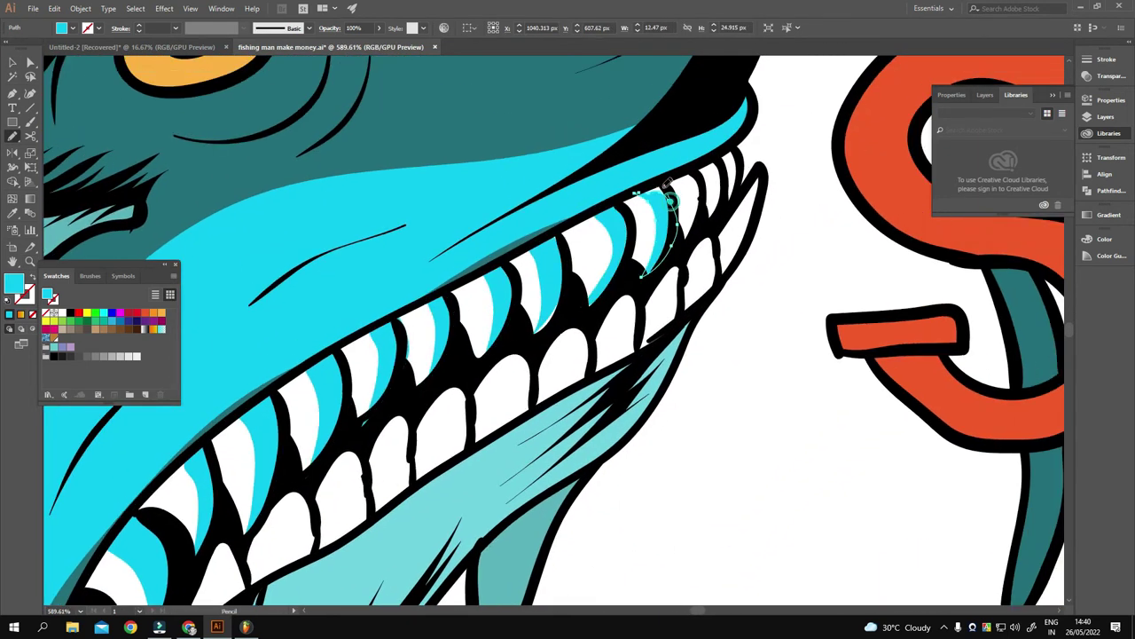
scroll(735, 182, down, 1)
scroll(733, 191, left, 1)
scroll(730, 204, down, 1)
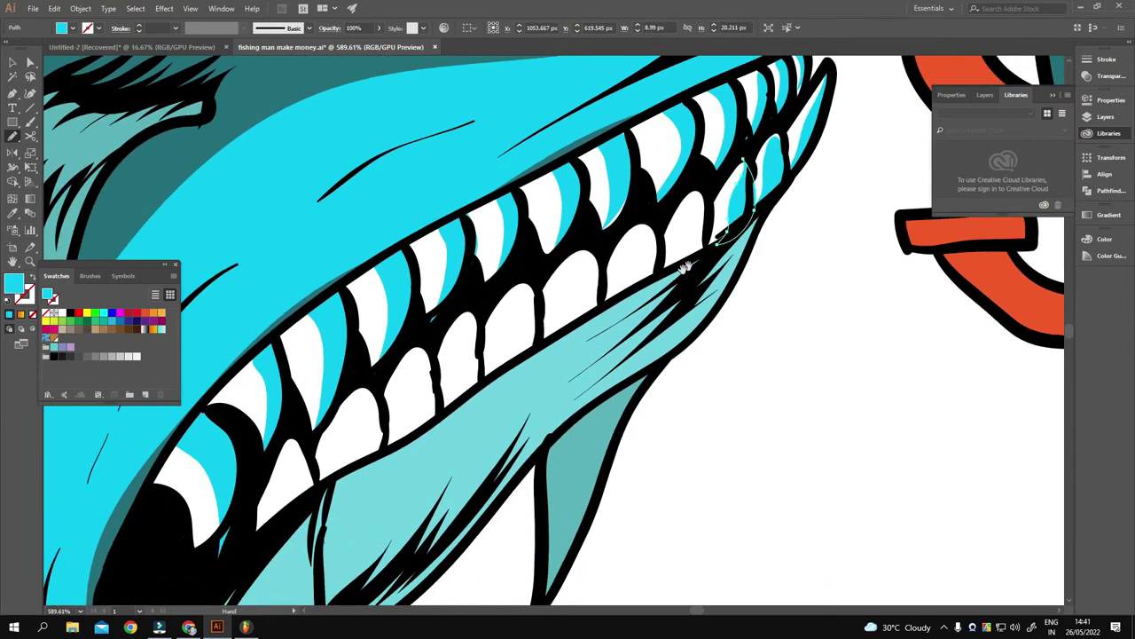
scroll(729, 220, left, 2)
scroll(723, 222, left, 1)
scroll(709, 229, down, 2)
scroll(701, 232, left, 1)
scroll(683, 241, left, 1)
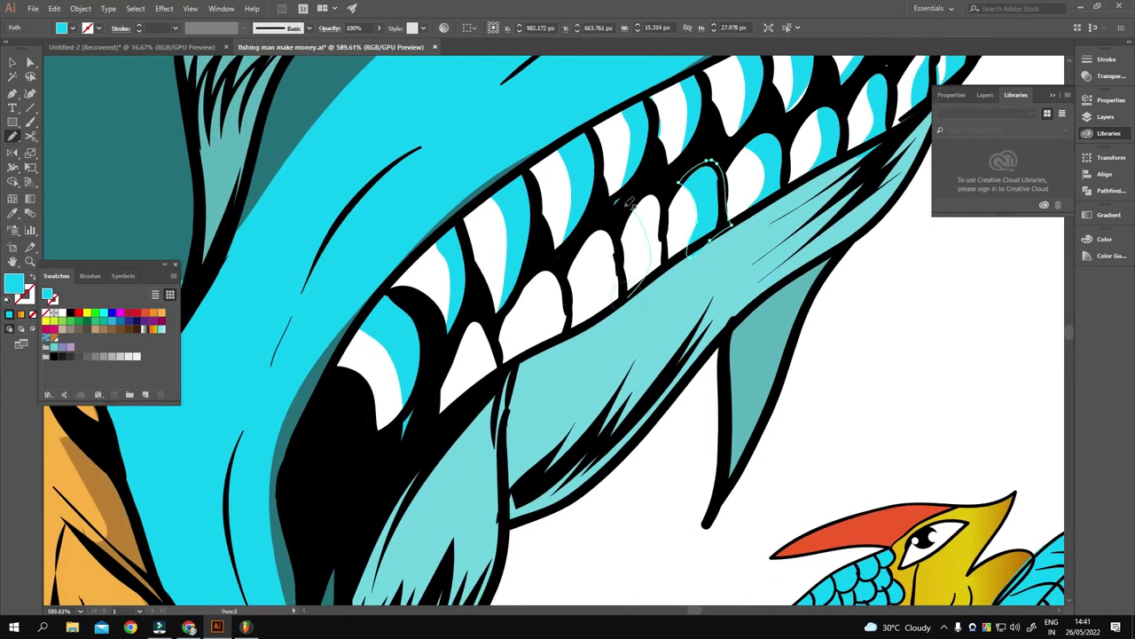
scroll(665, 250, down, 1)
scroll(656, 266, down, 1)
scroll(647, 288, down, 1)
scroll(647, 293, down, 2)
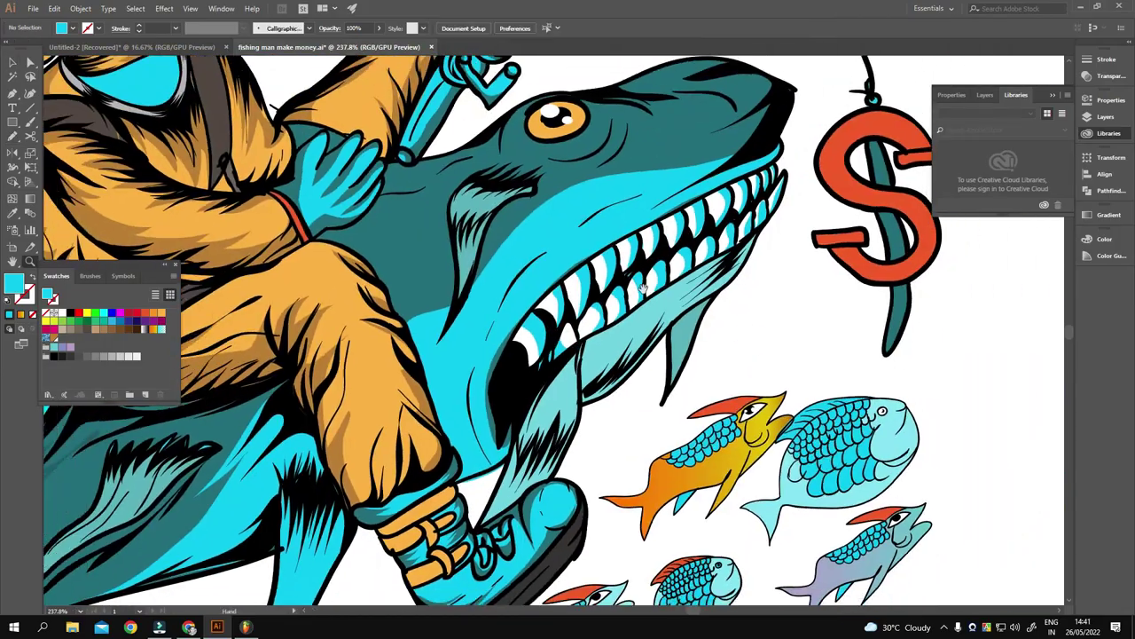
scroll(647, 292, up, 2)
scroll(648, 293, down, 3)
scroll(651, 258, up, 3)
drag(610, 223, 657, 221)
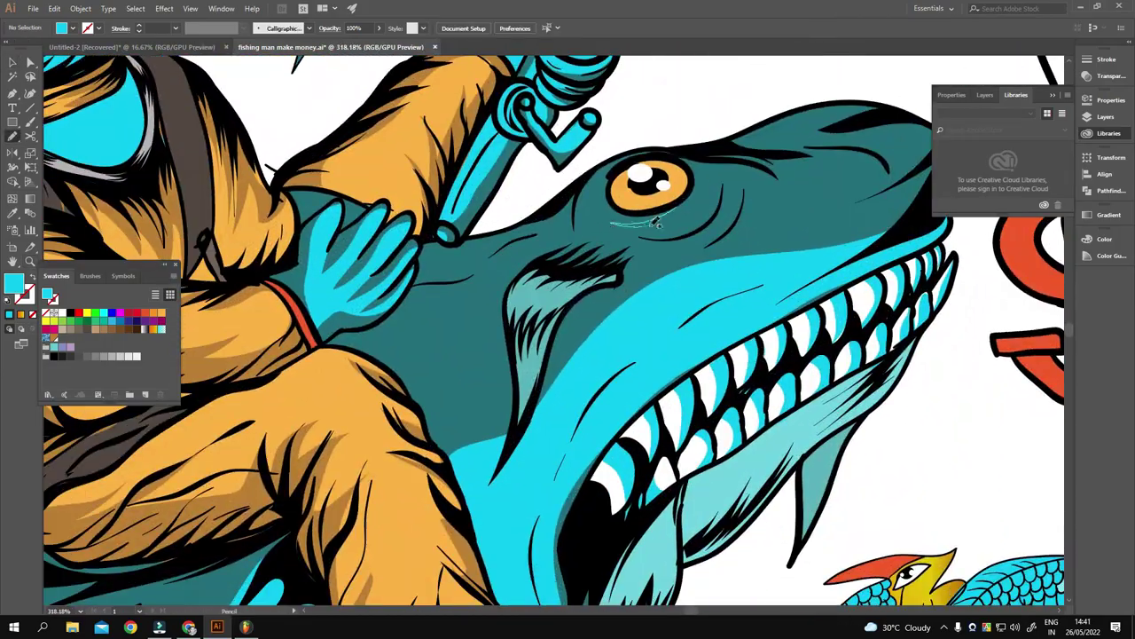
scroll(776, 210, down, 2)
scroll(568, 257, up, 1)
Add cyan highlights on the shark's body and along the top of its head.
drag(507, 284, 536, 258)
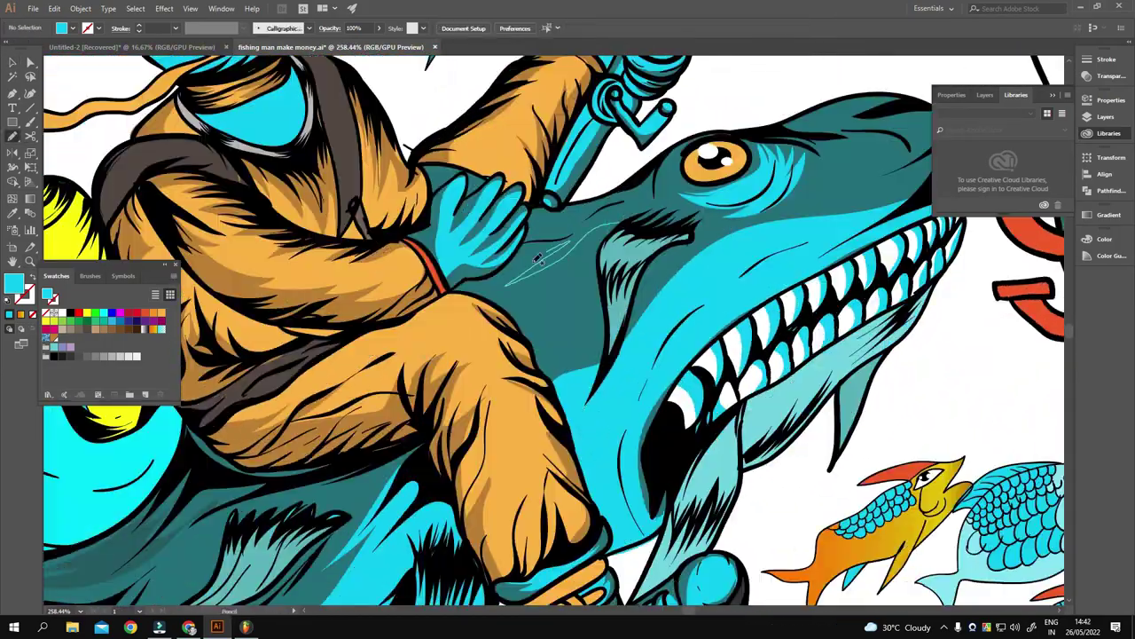
scroll(638, 266, down, 1)
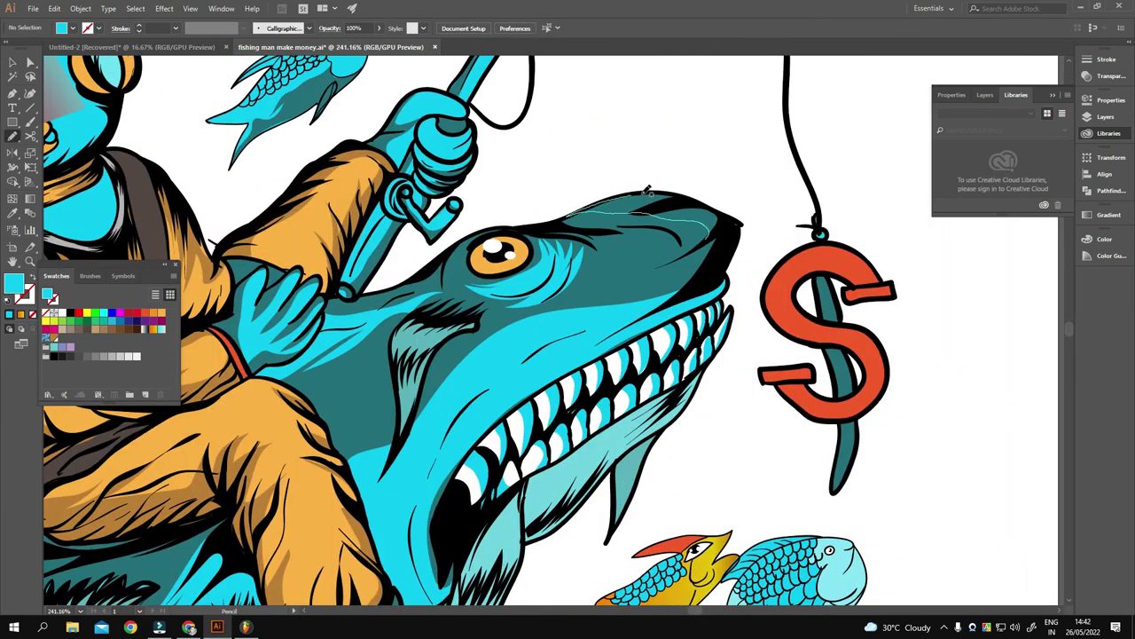
scroll(648, 189, down, 3)
scroll(603, 239, up, 3)
drag(503, 272, 632, 265)
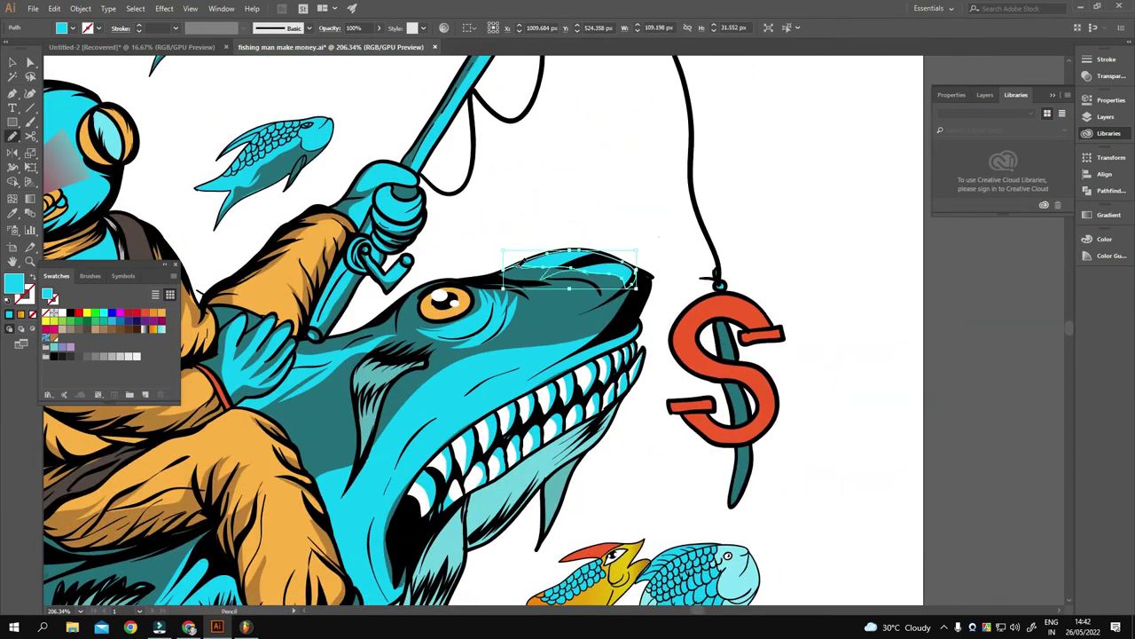
scroll(659, 237, down, 3)
scroll(725, 202, up, 3)
scroll(674, 276, down, 3)
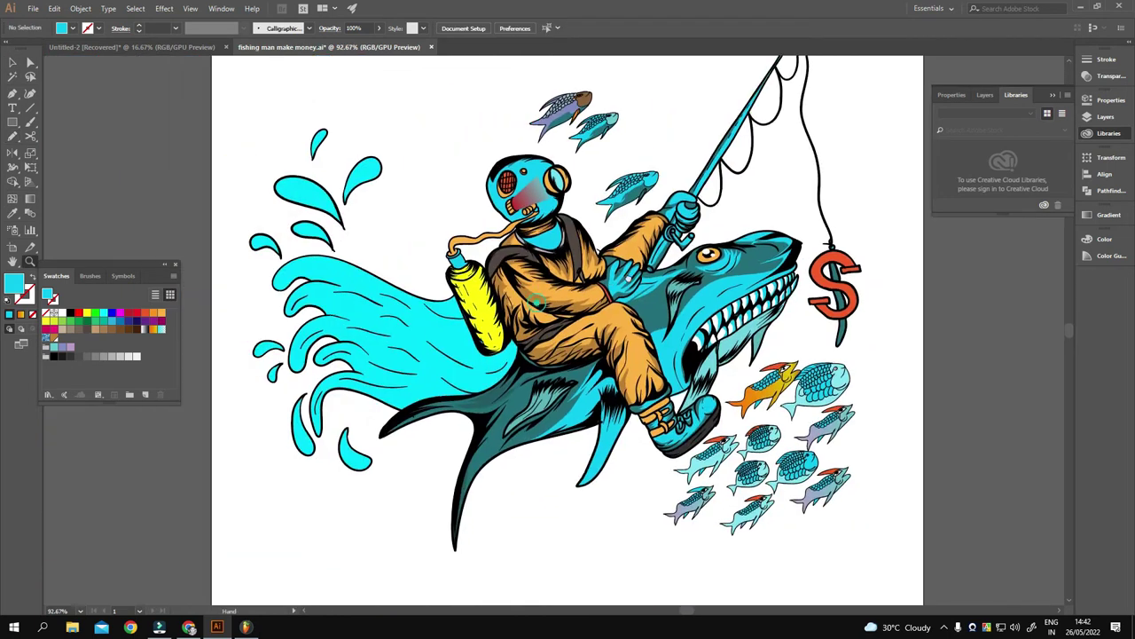
scroll(497, 249, up, 3)
With dark teal, draw shadows along the helmet edge and down the yellow bottle.
scroll(488, 239, up, 2)
mouse_move(474, 257)
mouse_down()
mouse_move(485, 224)
mouse_move(476, 238)
mouse_up()
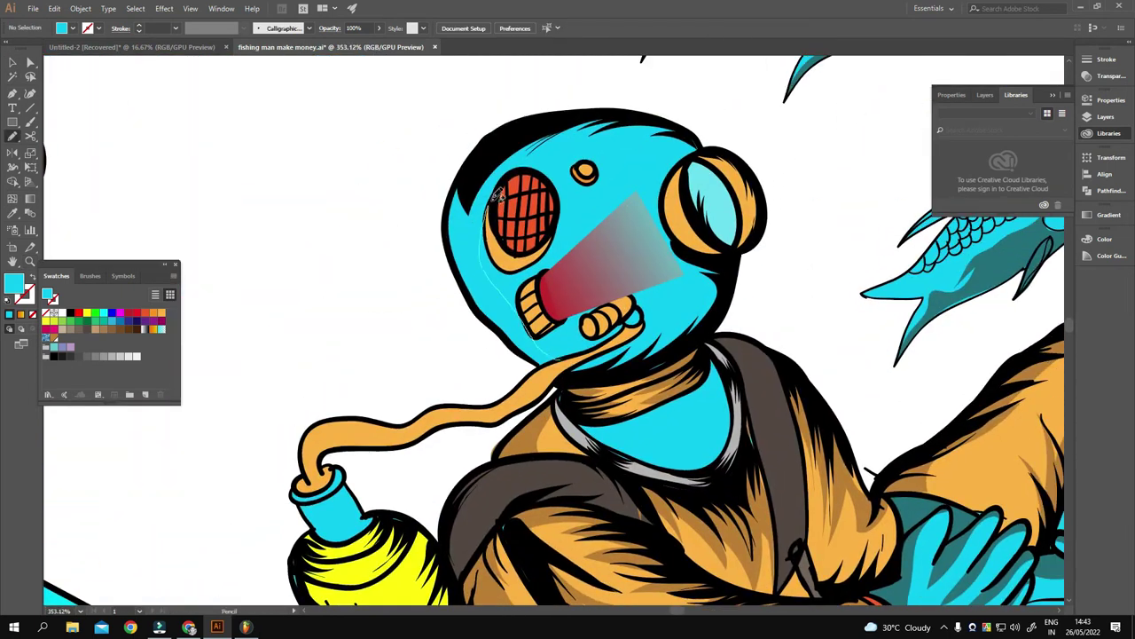
key(i)
click(728, 275)
drag(727, 275, 749, 286)
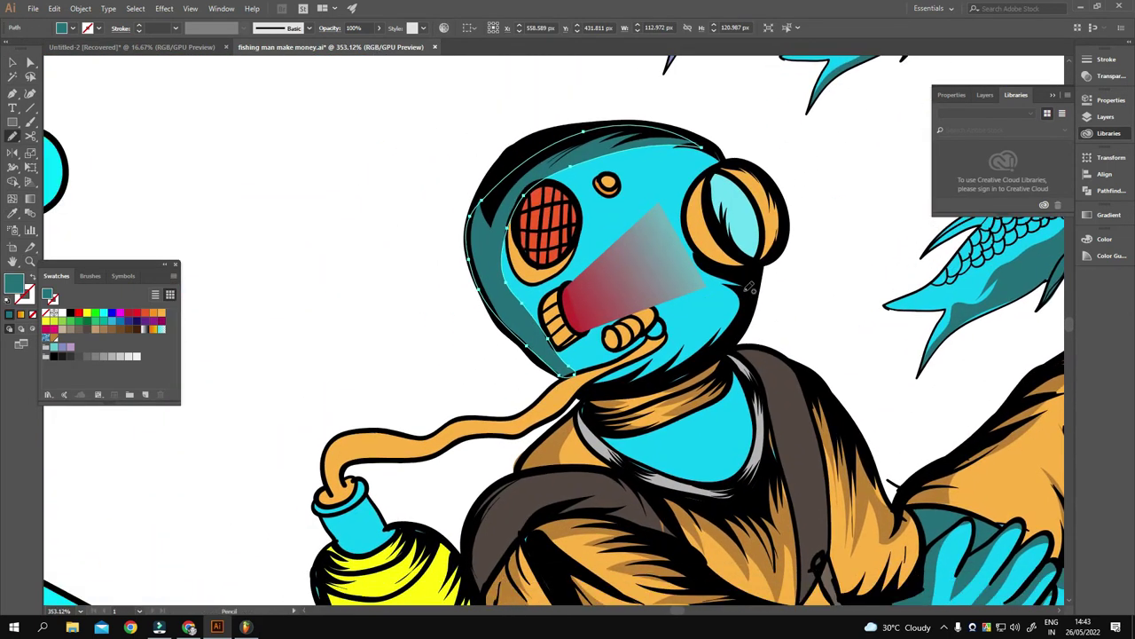
scroll(601, 376, down, 5)
scroll(532, 266, up, 5)
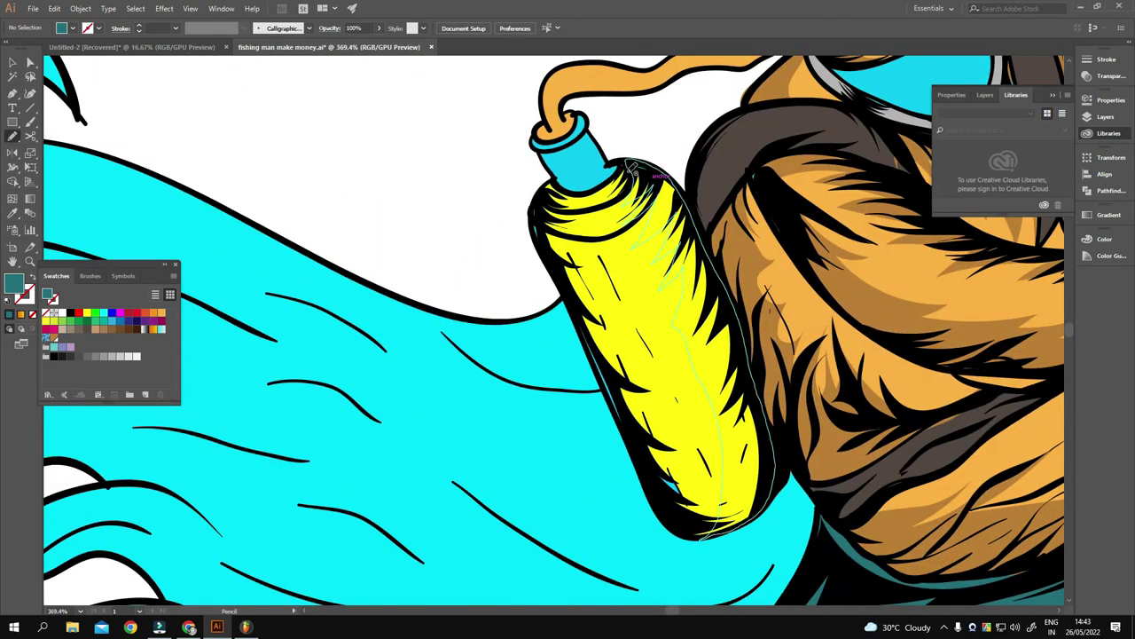
drag(632, 167, 628, 166)
ctrl+click(399, 239)
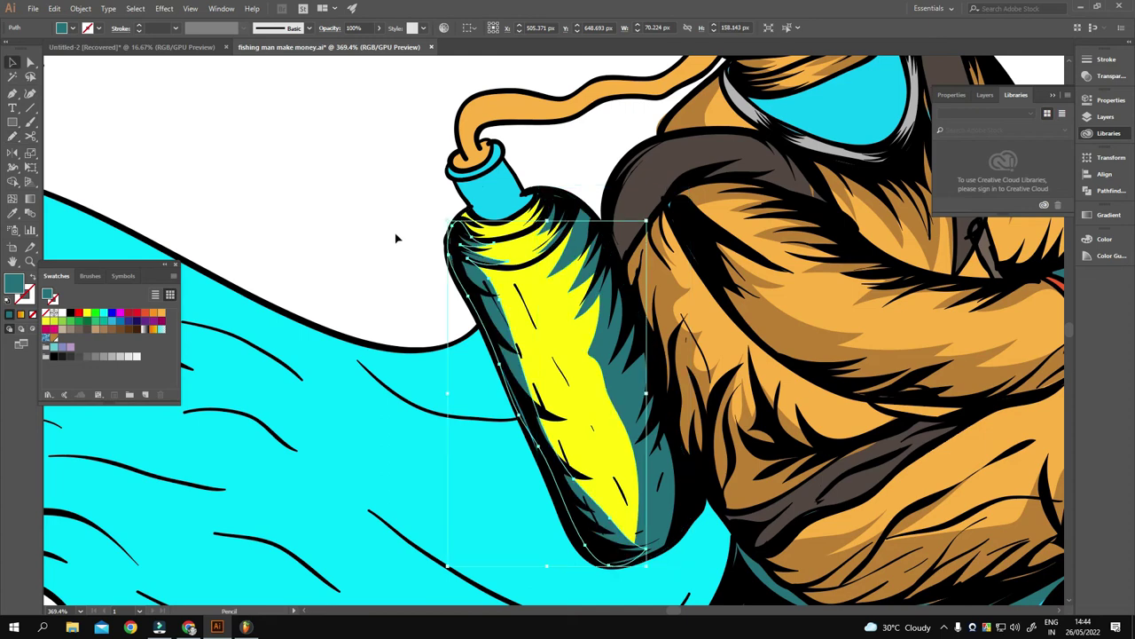
Draw a dark teal shadow over the water wave.
scroll(398, 239, down, 5)
scroll(398, 238, up, 5)
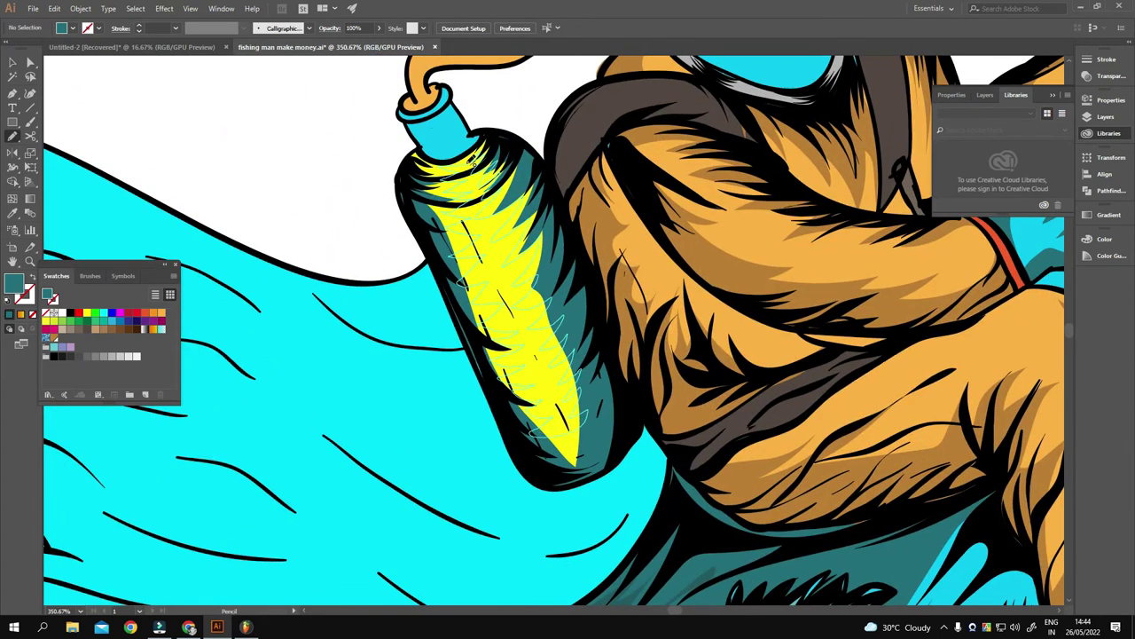
scroll(544, 353, down, 5)
scroll(545, 353, up, 5)
scroll(537, 337, down, 3)
scroll(537, 337, down, 2)
scroll(560, 326, up, 3)
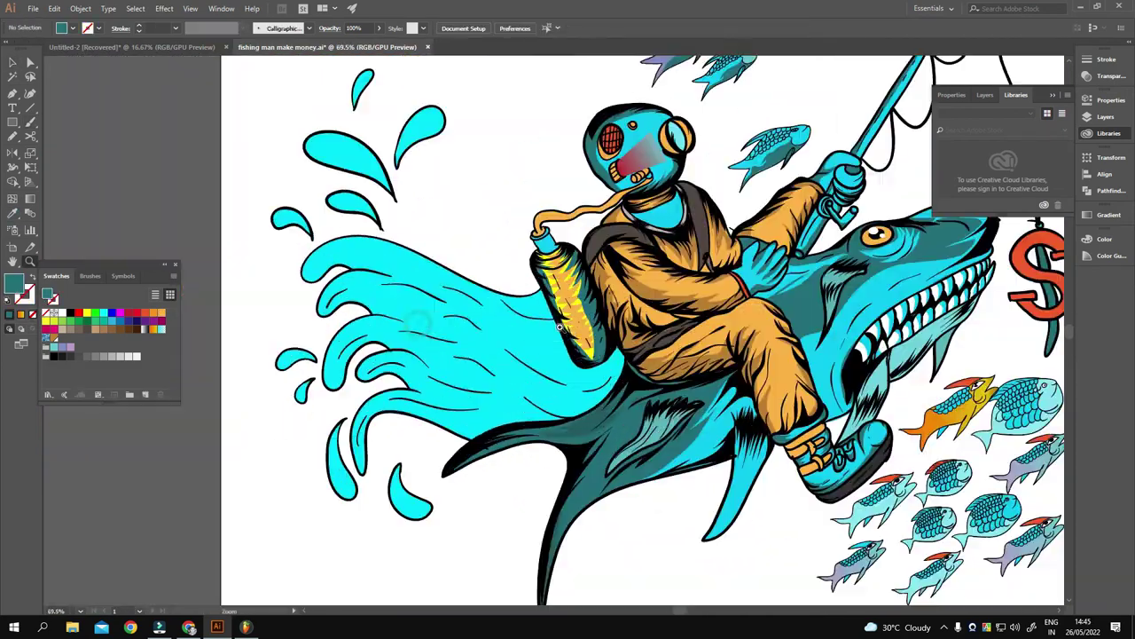
scroll(560, 326, up, 3)
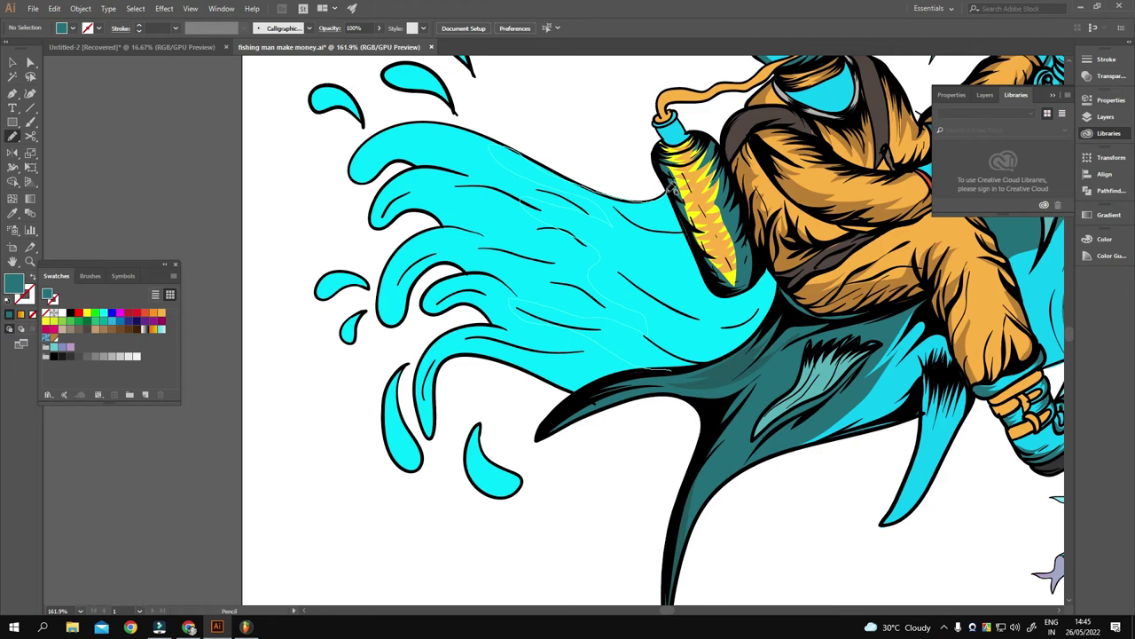
drag(671, 367, 672, 369)
scroll(621, 355, down, 3)
scroll(585, 266, up, 3)
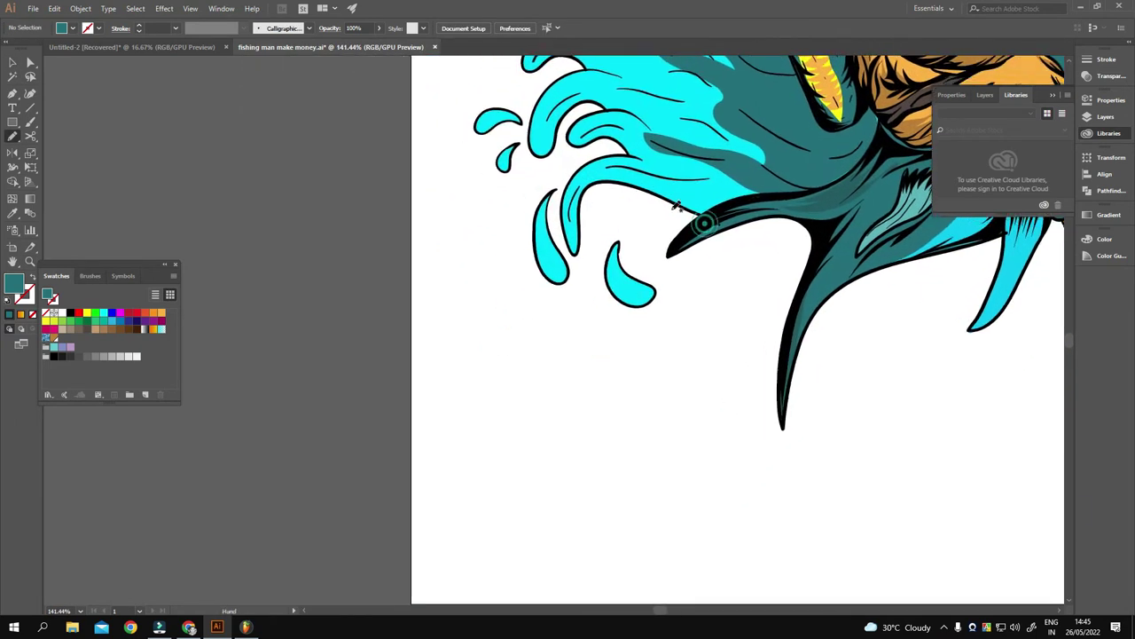
scroll(580, 227, up, 1)
scroll(546, 238, down, 3)
scroll(620, 257, up, 4)
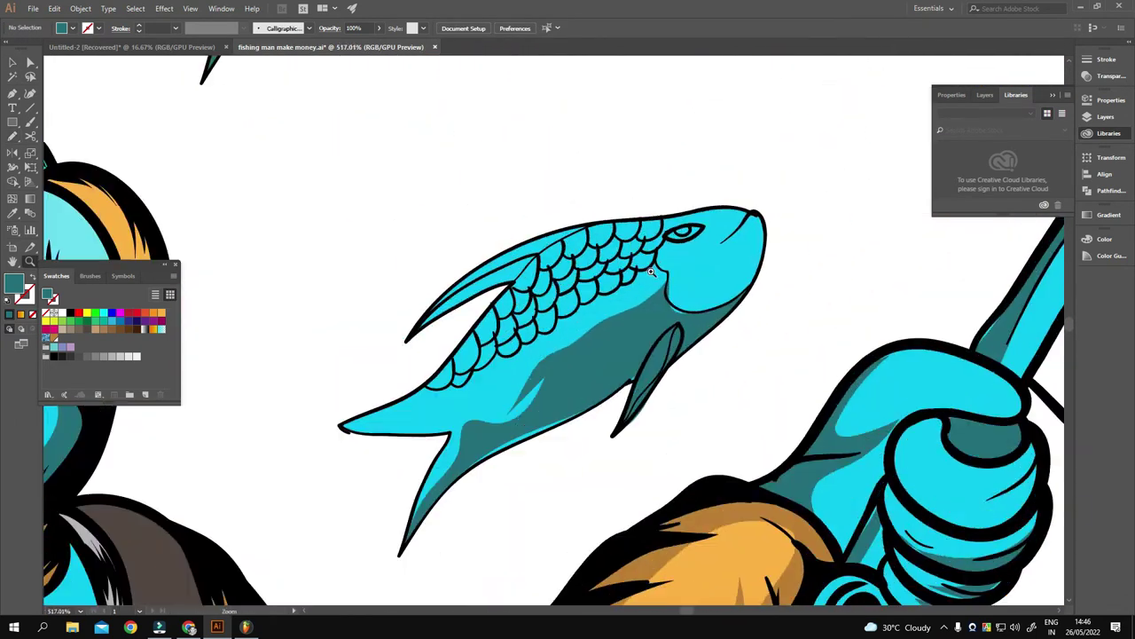
scroll(638, 248, up, 3)
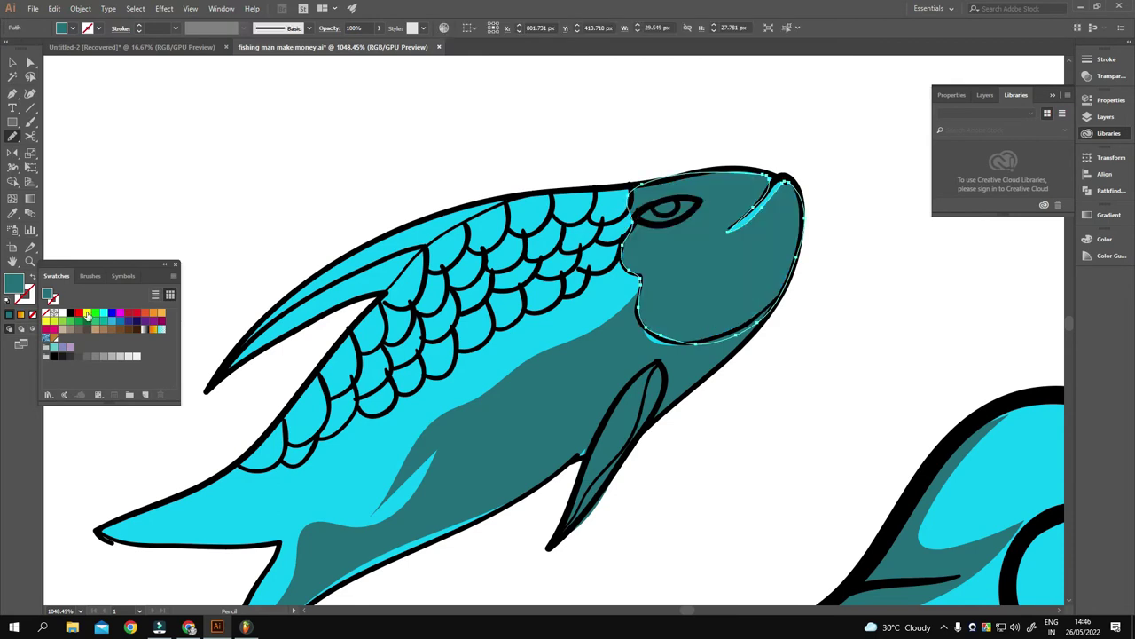
scroll(745, 230, down, 4)
scroll(730, 285, down, 1)
Fit the artwork in view and ready the Pencil with the sampled light cyan.
key(ctrl+0)
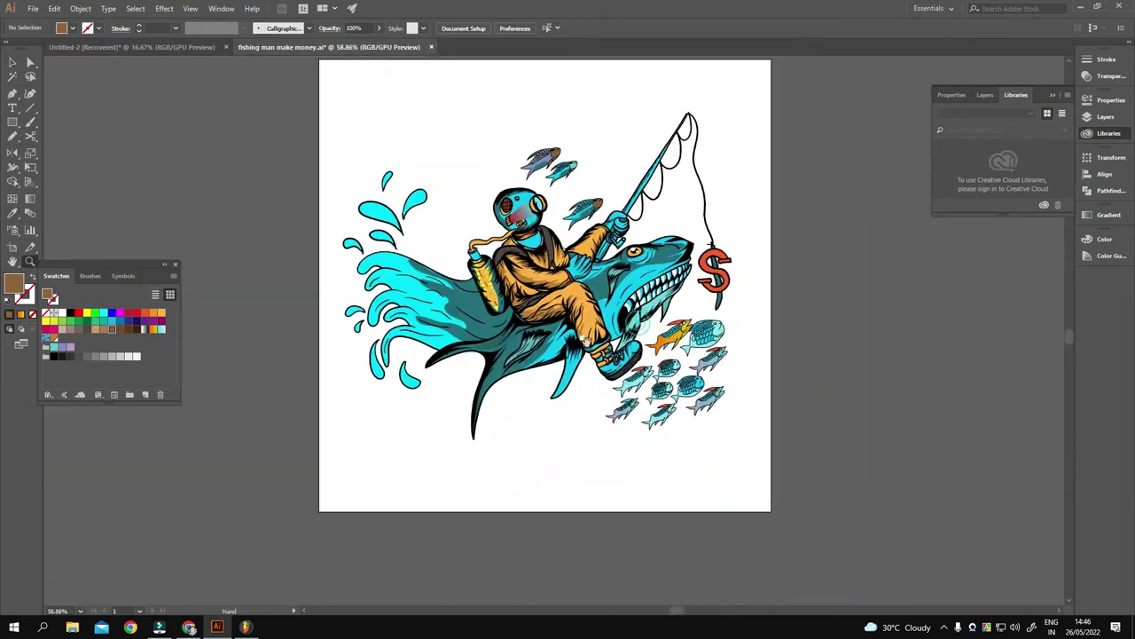
scroll(411, 353, up, 5)
key(n)
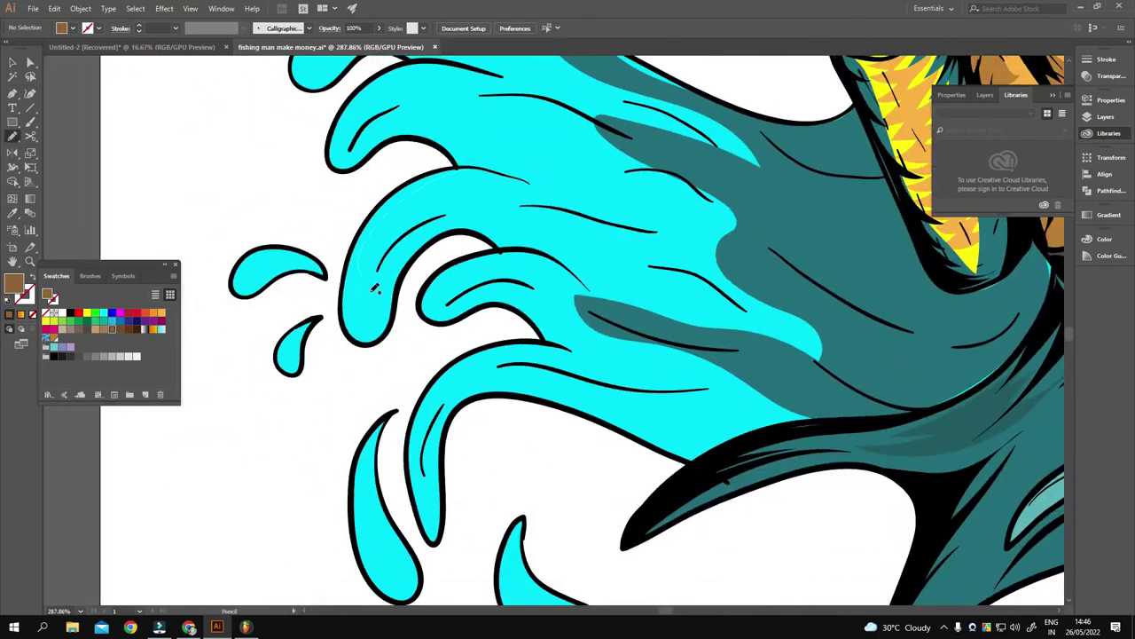
key(n)
scroll(401, 217, up, 2)
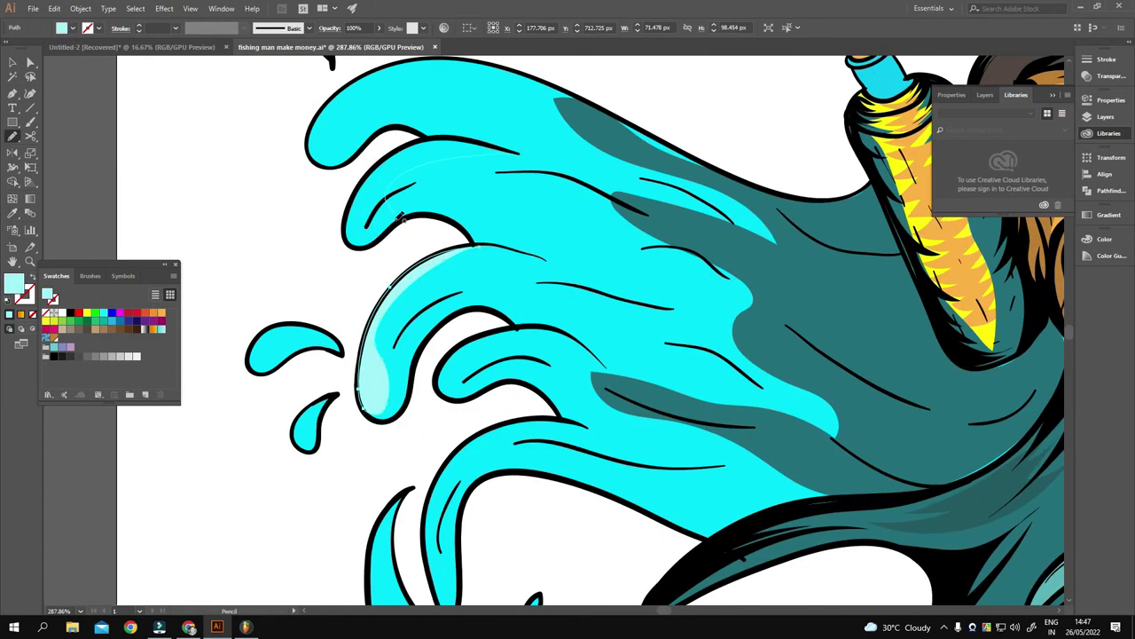
scroll(492, 116, up, 1)
scroll(484, 266, up, 1)
scroll(484, 266, up, 1)
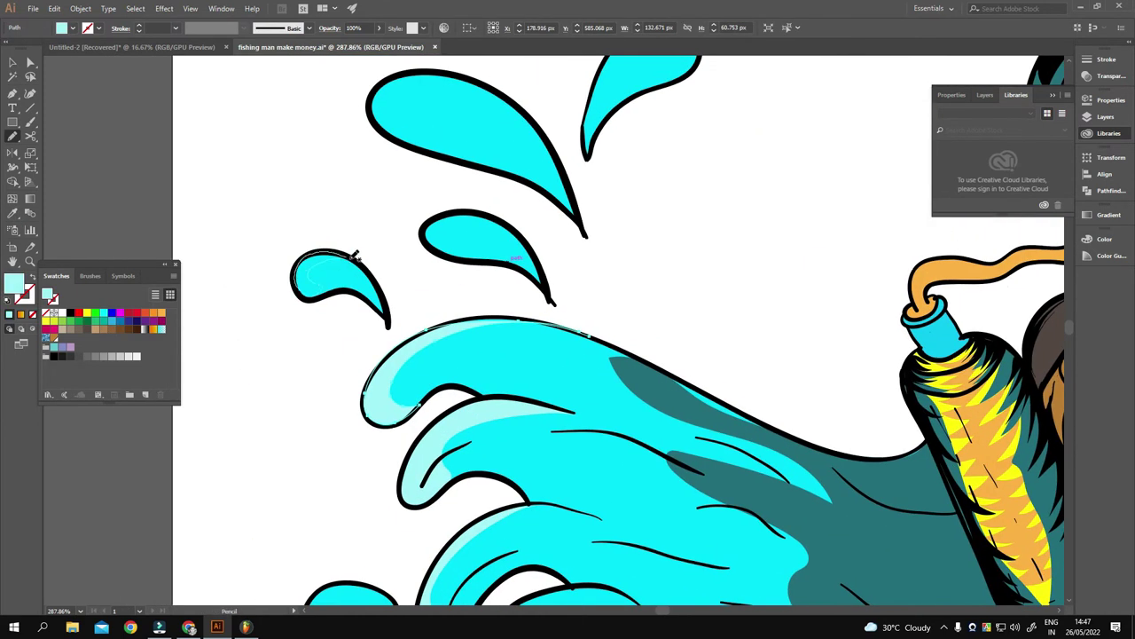
scroll(525, 244, up, 2)
scroll(526, 247, down, 2)
scroll(532, 373, down, 3)
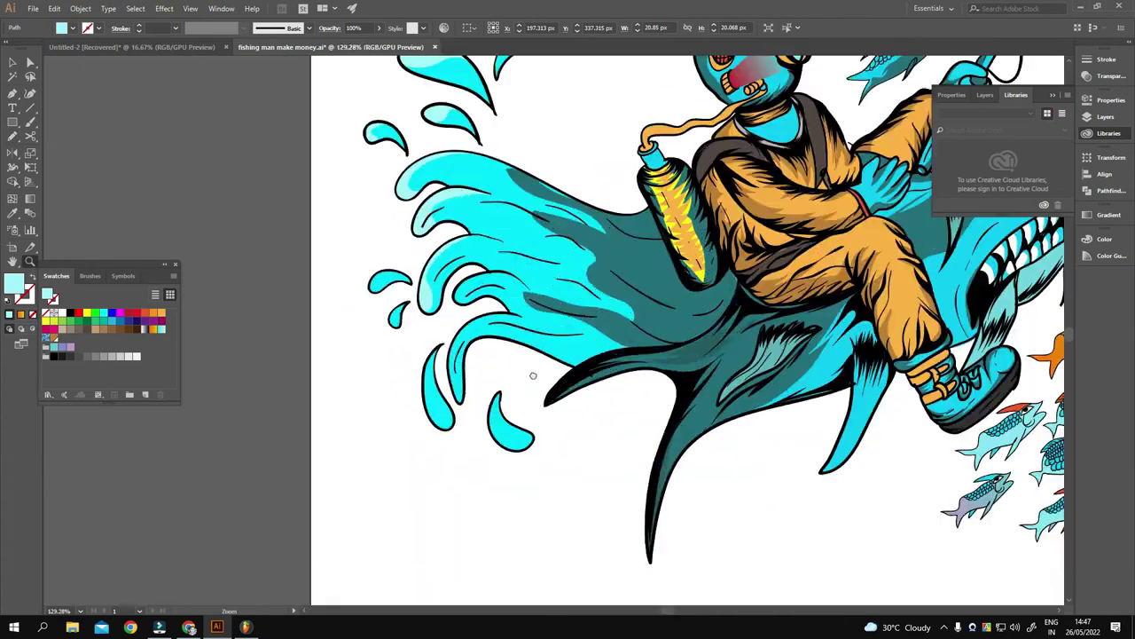
scroll(388, 249, up, 3)
Draw a light cyan highlight streak across a wave crest.
key(v)
click(388, 248)
key(n)
scroll(416, 458, up, 5)
scroll(444, 355, up, 2)
scroll(494, 300, up, 2)
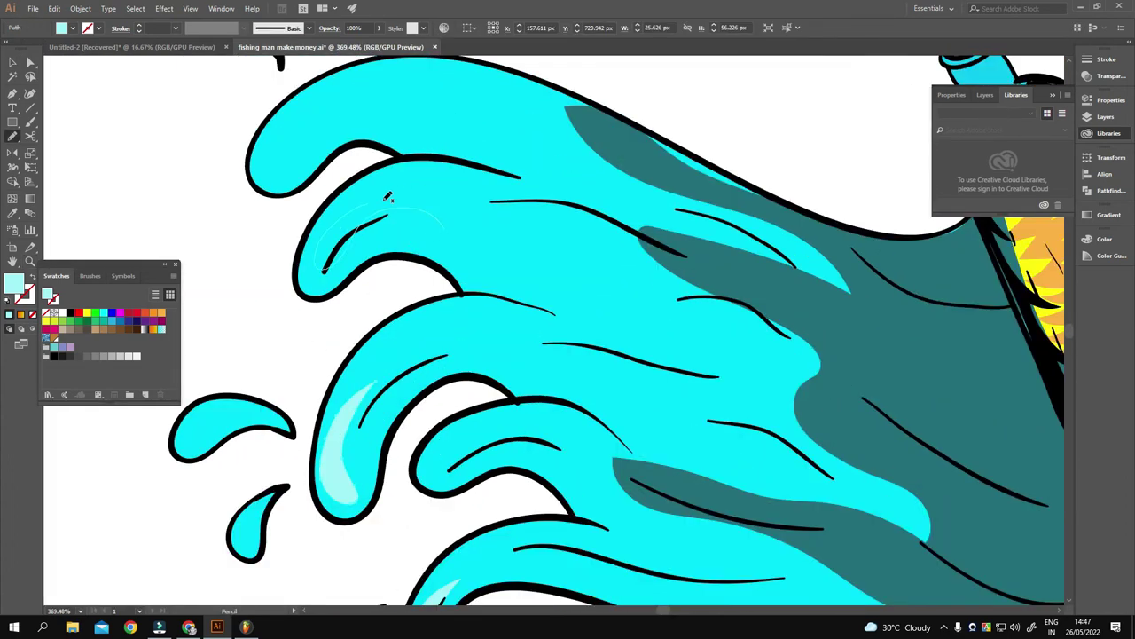
drag(494, 300, 586, 343)
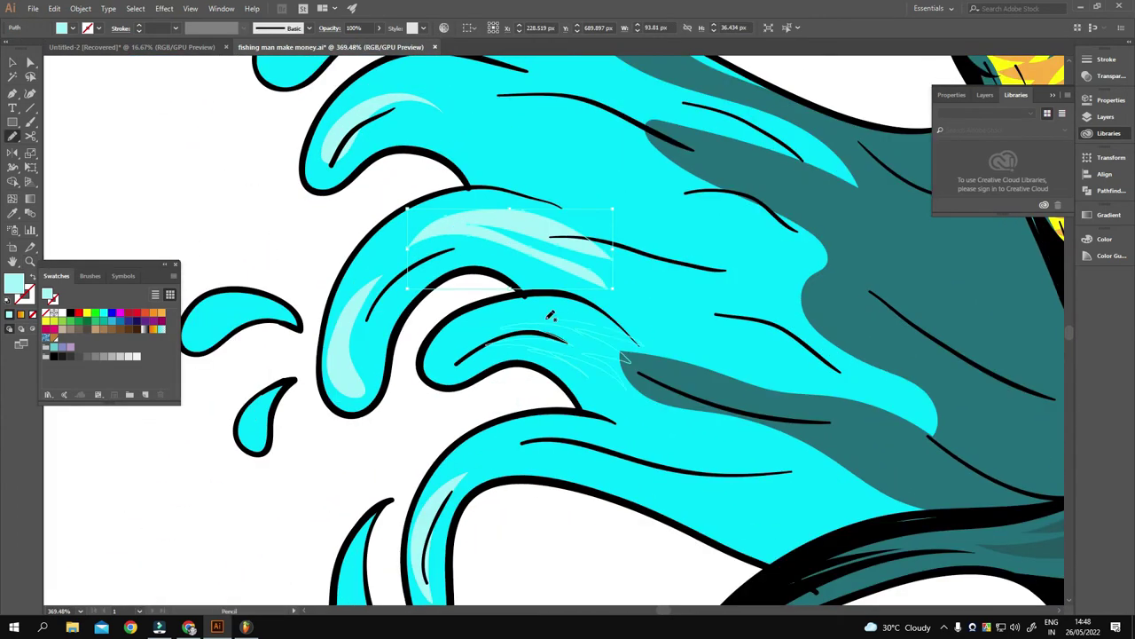
scroll(550, 316, down, 2)
scroll(658, 263, down, 1)
mouse_move(481, 210)
mouse_down()
mouse_move(595, 422)
mouse_move(489, 493)
mouse_up()
key(ctrl+0)
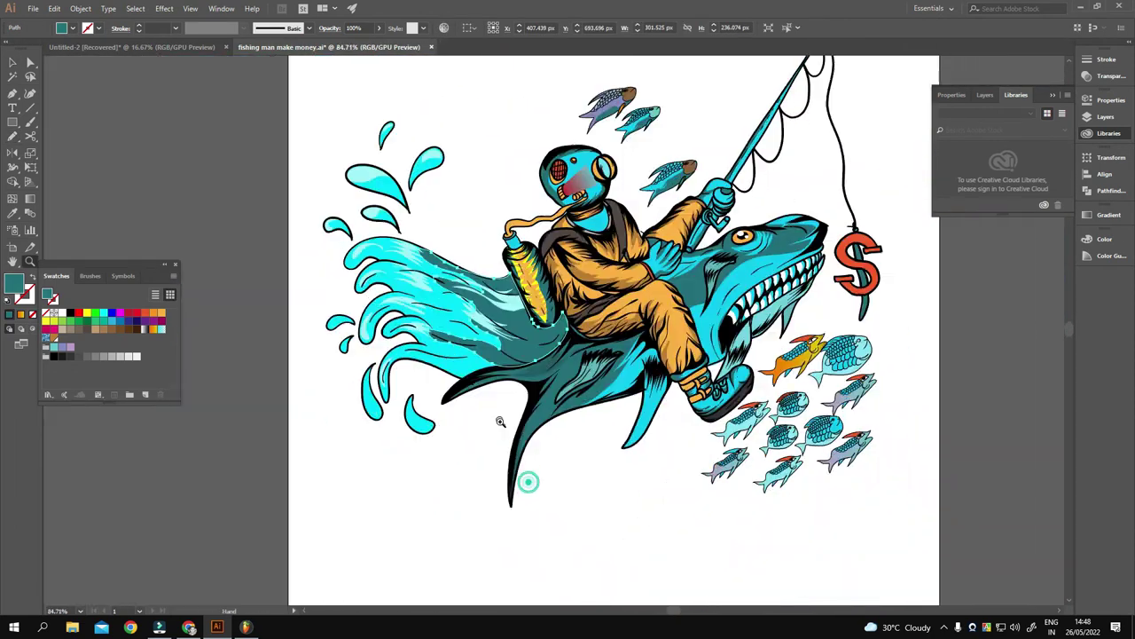
key(ctrl+shift+a)
Zoom out to the whole artwork and add a new layer for light shadows.
click(984, 94)
scroll(698, 306, up, 5)
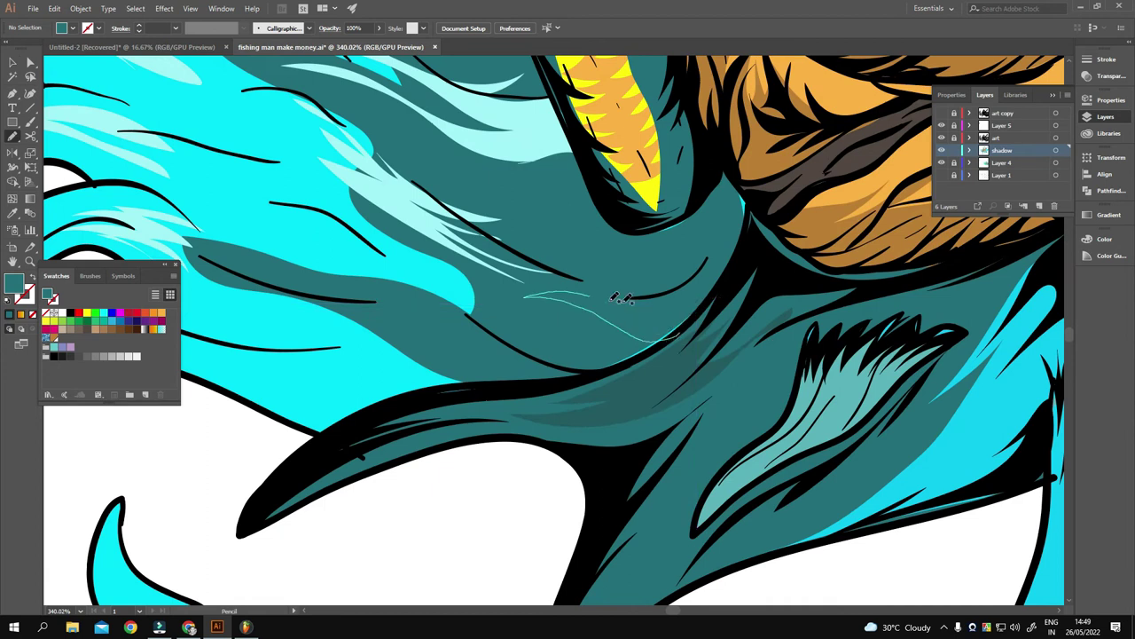
key(z)
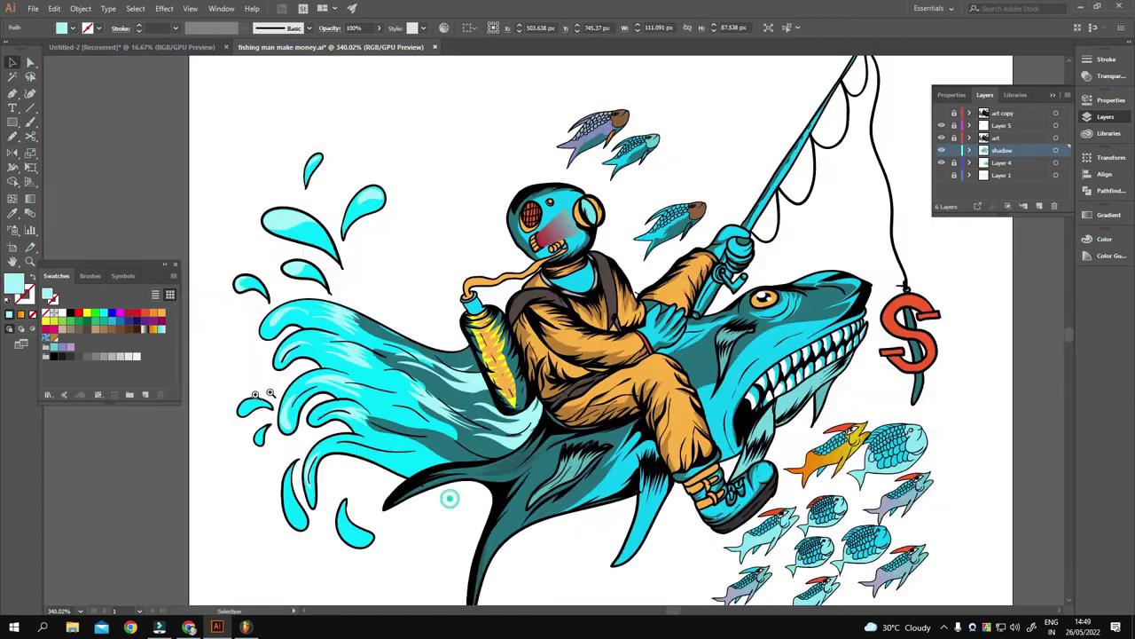
drag(347, 287, 646, 359)
click(1038, 205)
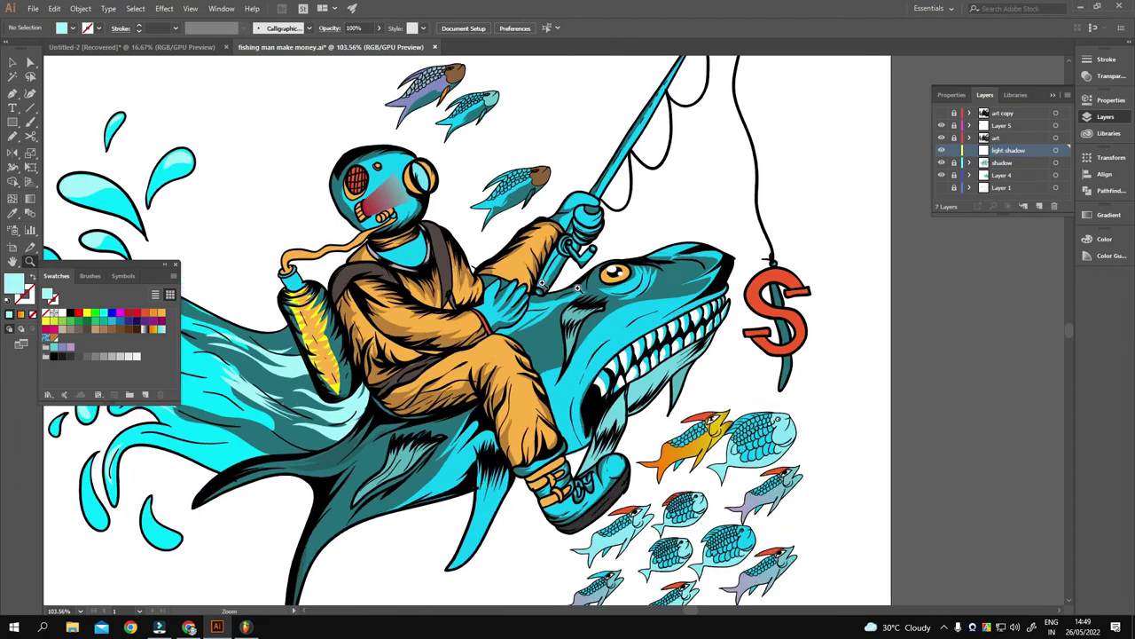
Draw light cyan highlights on the diver's chest, helmet top and glove.
drag(390, 266, 446, 270)
key(n)
drag(532, 232, 558, 250)
scroll(647, 196, up, 5)
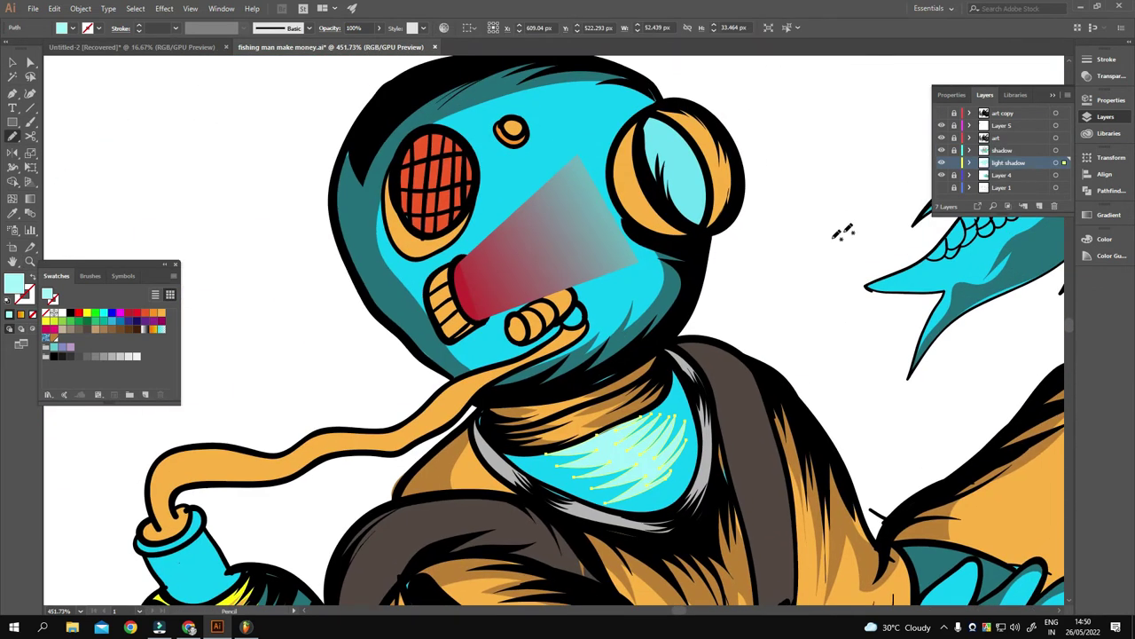
drag(638, 206, 532, 211)
drag(596, 142, 572, 142)
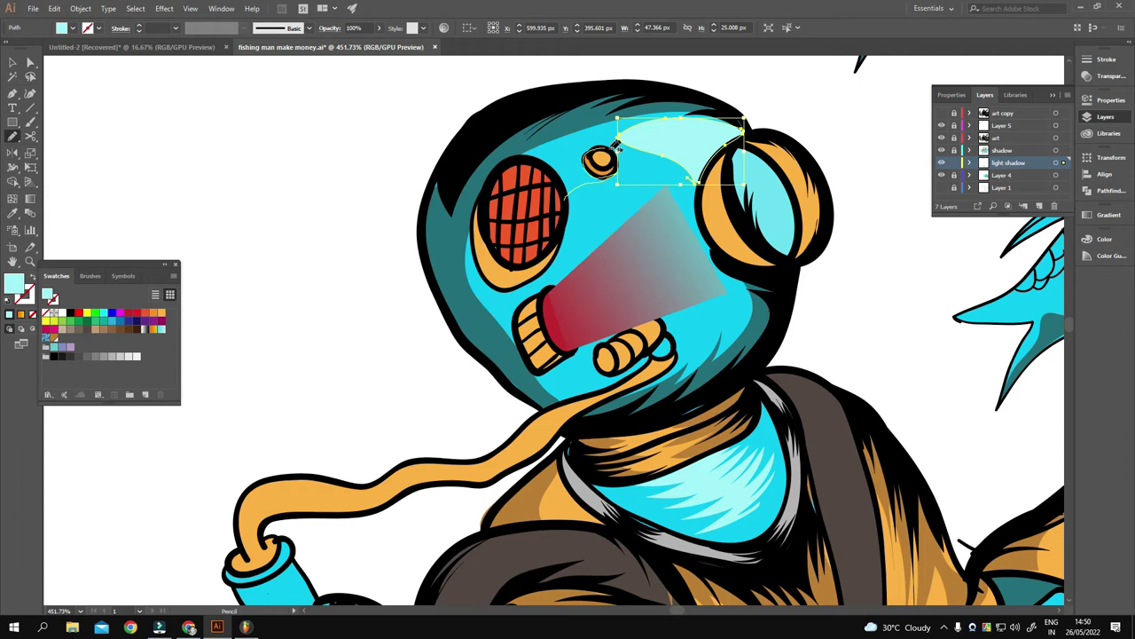
scroll(616, 349, down, 10)
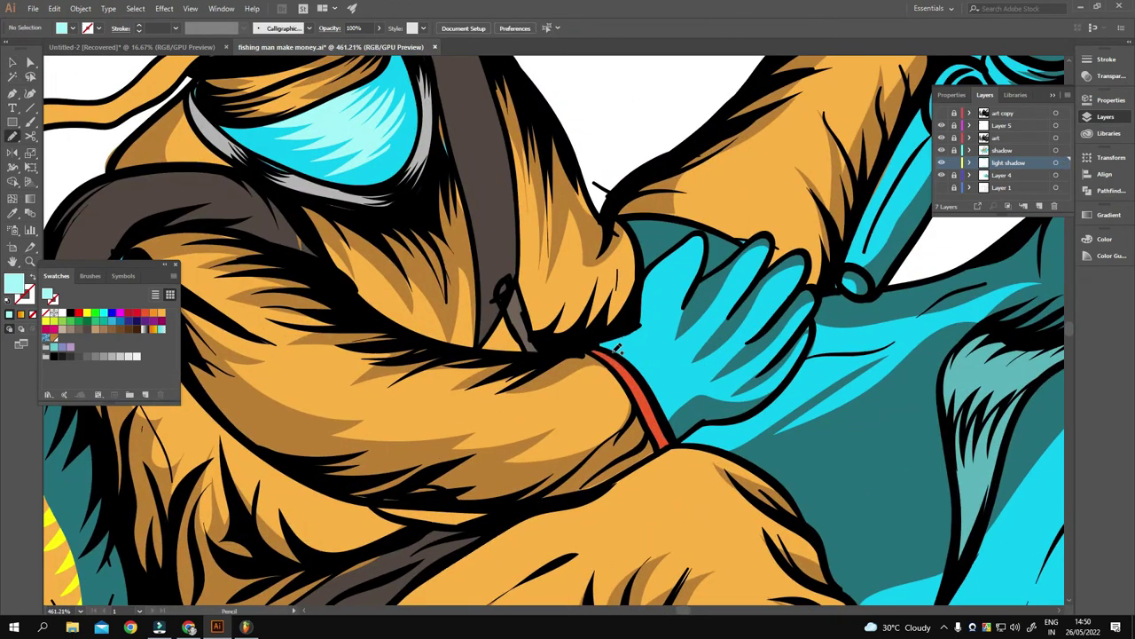
drag(670, 419, 667, 417)
Draw a light cyan highlight across the small fish's scales.
scroll(537, 441, up, 3)
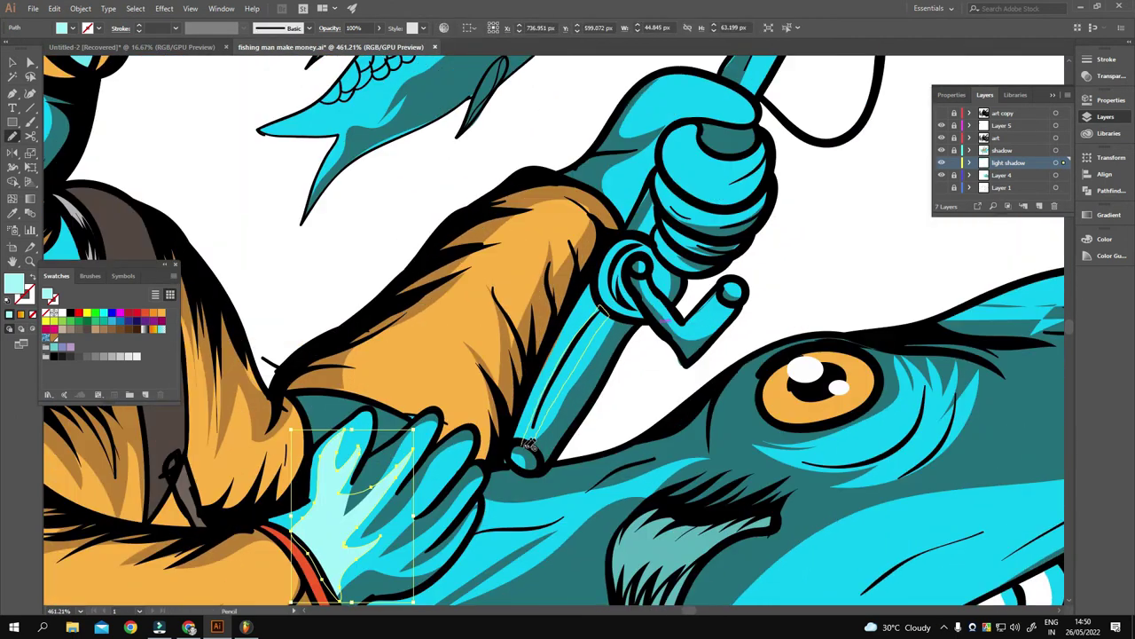
scroll(528, 443, up, 3)
scroll(497, 479, up, 3)
scroll(434, 533, up, 3)
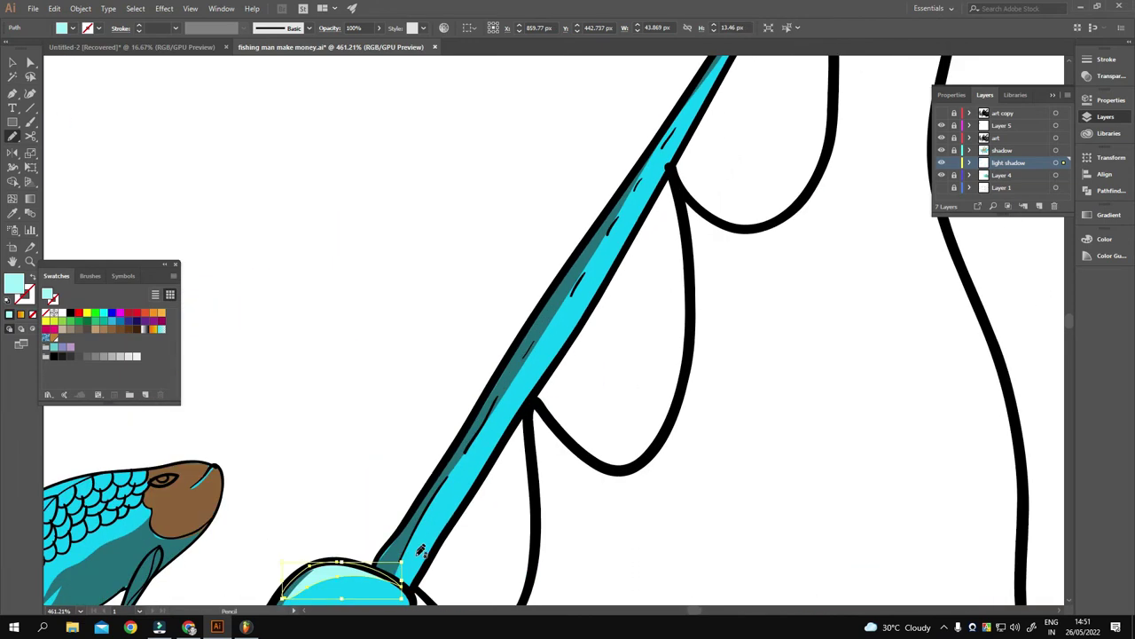
scroll(527, 296, down, 5)
scroll(431, 358, up, 5)
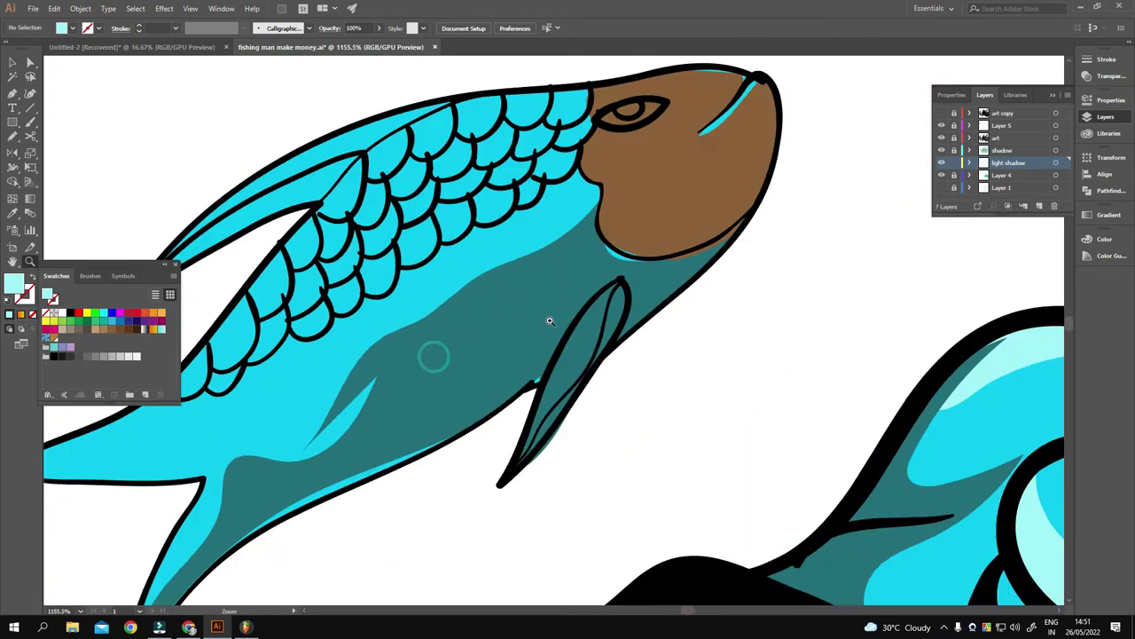
scroll(431, 358, up, 3)
drag(244, 492, 690, 257)
key(ctrl+shift+a)
Add light cyan highlights under the shark's eye and on its fin.
scroll(272, 431, down, 2)
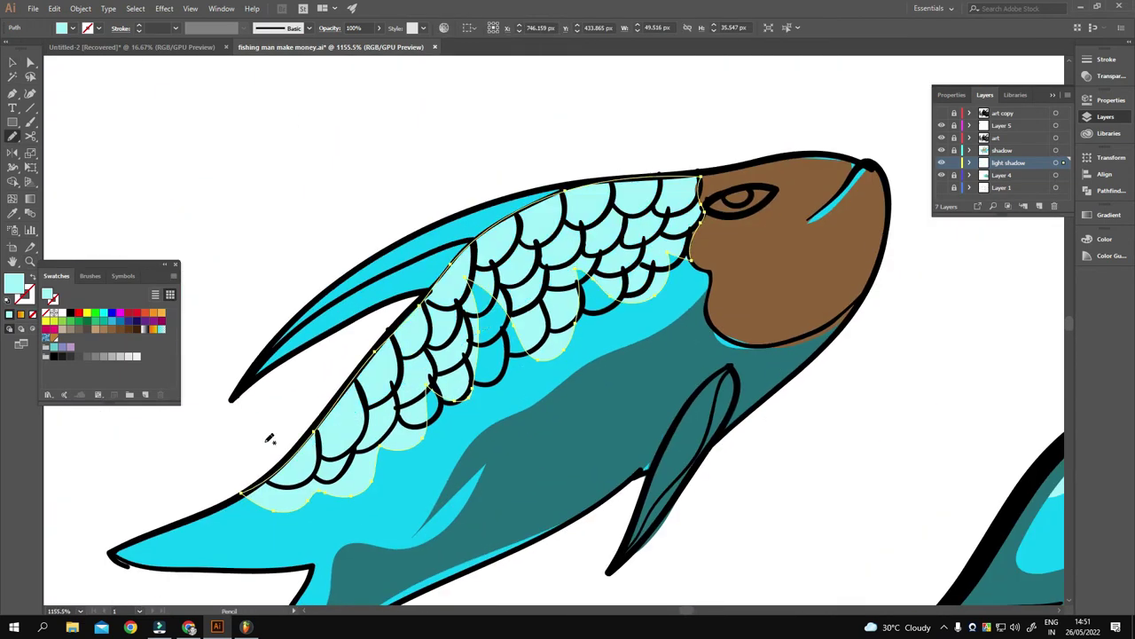
scroll(271, 431, down, 4)
scroll(470, 386, up, 5)
scroll(470, 386, down, 2)
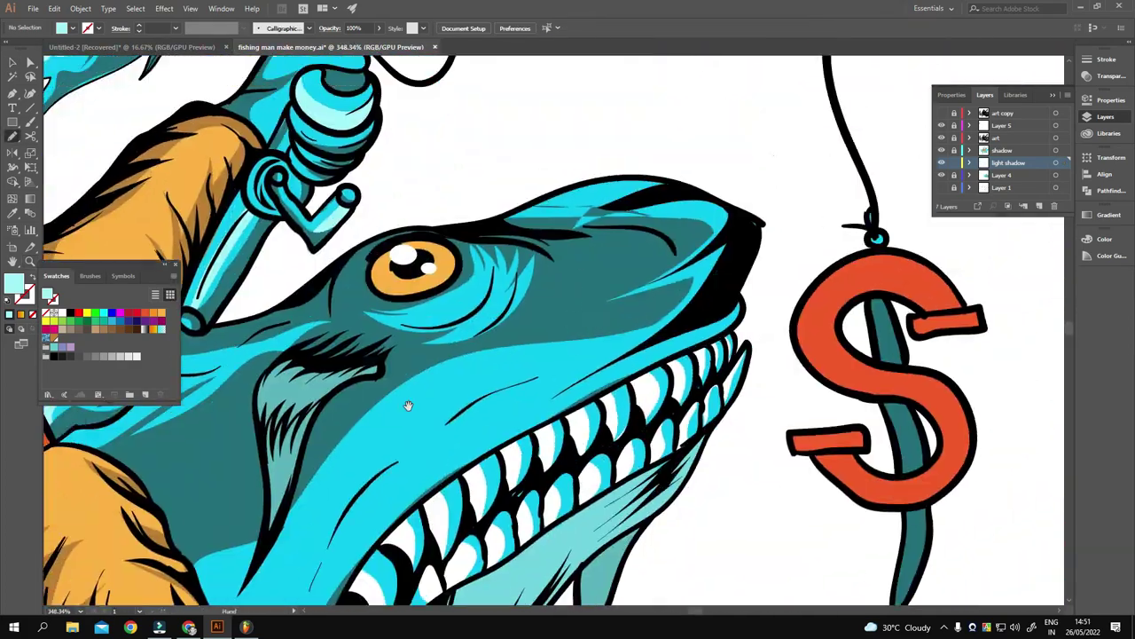
scroll(408, 266, up, 2)
drag(366, 259, 431, 291)
key(ctrl+shift+a)
scroll(448, 265, down, 4)
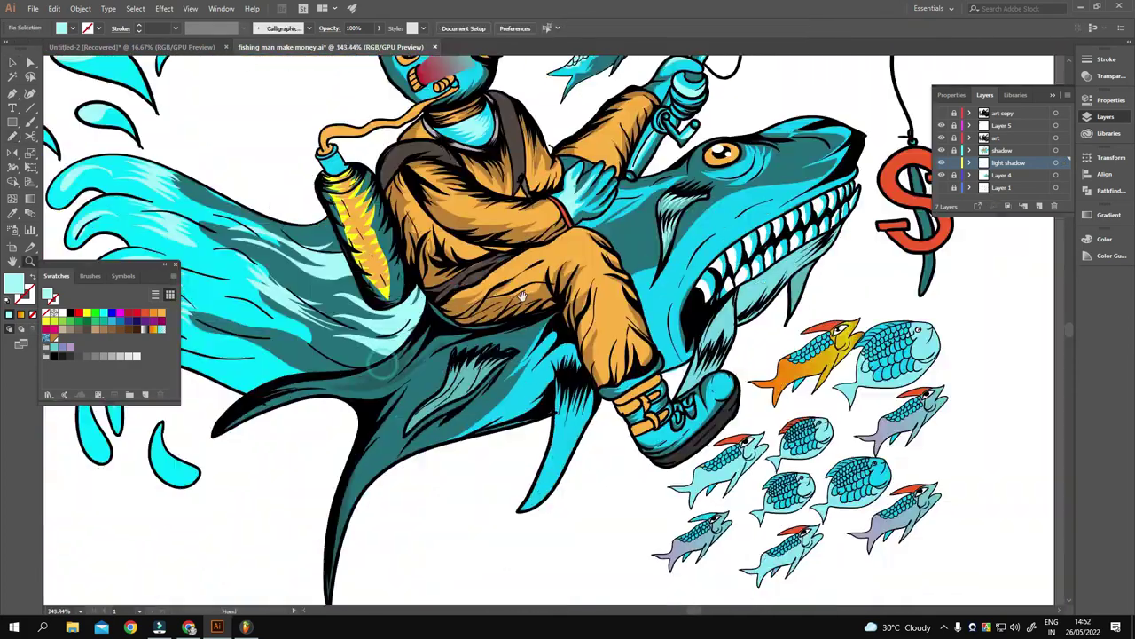
scroll(581, 299, up, 4)
drag(599, 218, 483, 337)
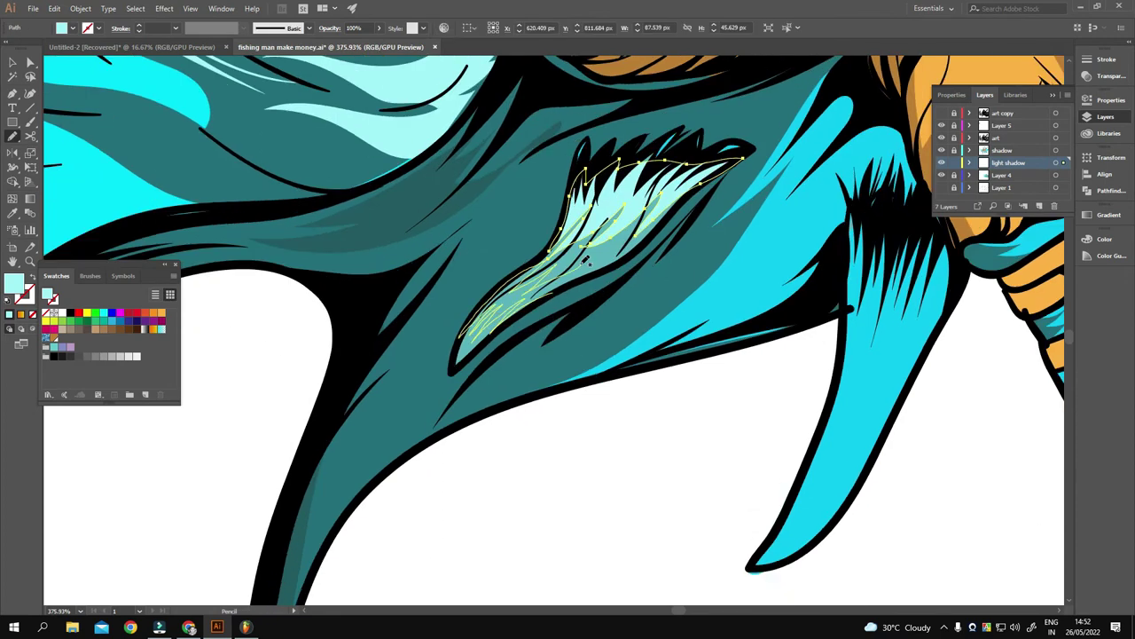
key(ctrl+shift+a)
scroll(594, 455, down, 3)
scroll(742, 370, up, 2)
key(b)
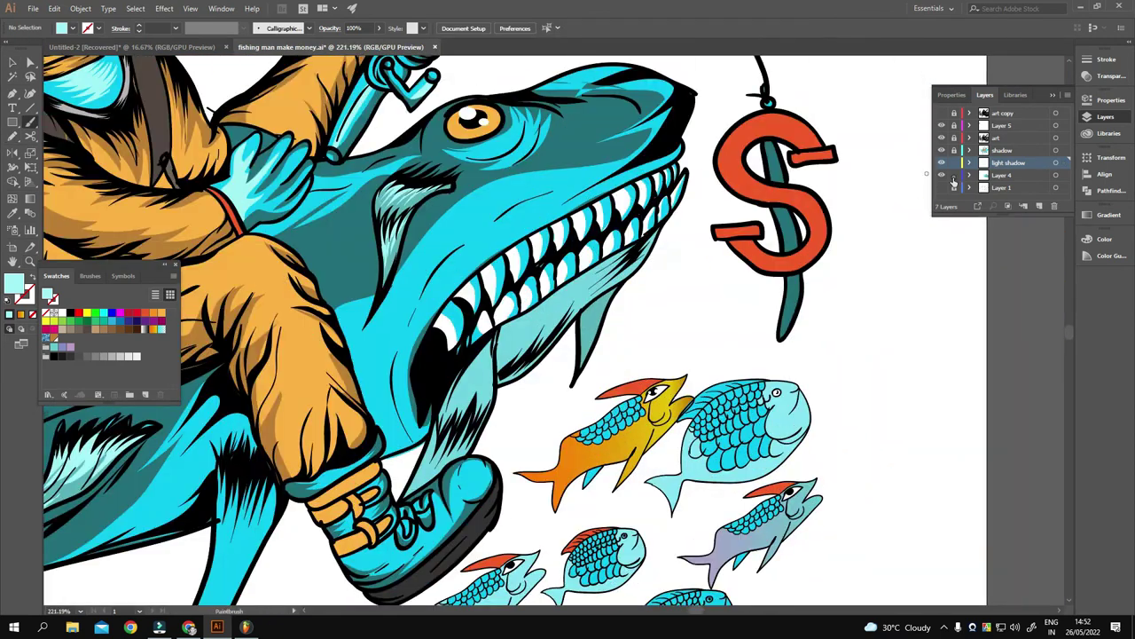
key(ctrl+shift+a)
Activate the light shadow layer with the Pencil to highlight the shark's lower jaw.
click(1007, 162)
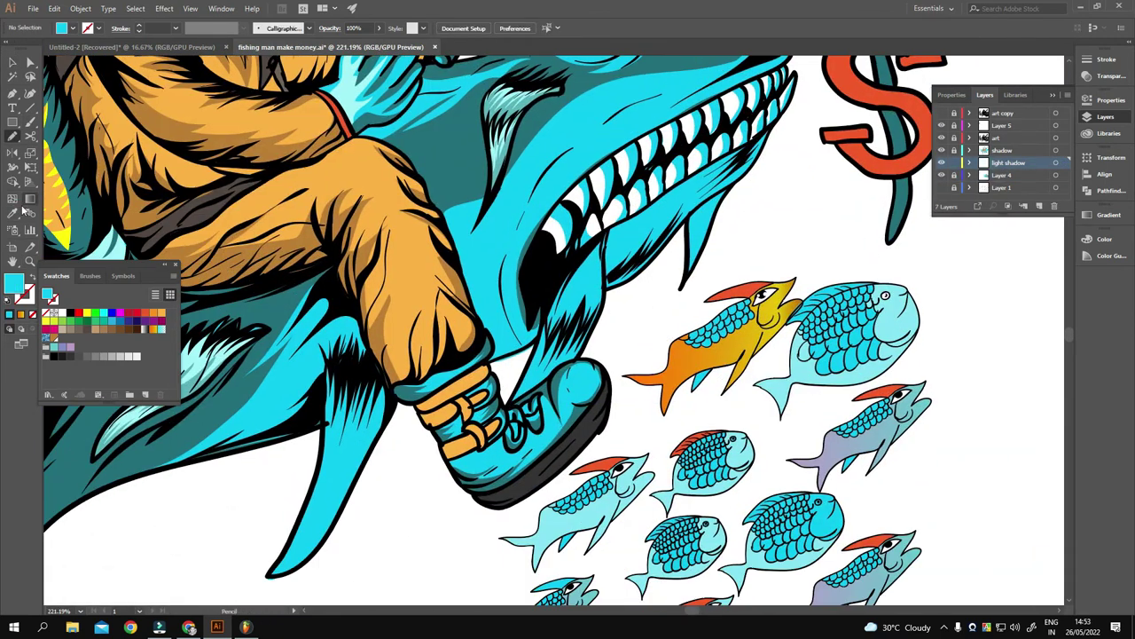
key(n)
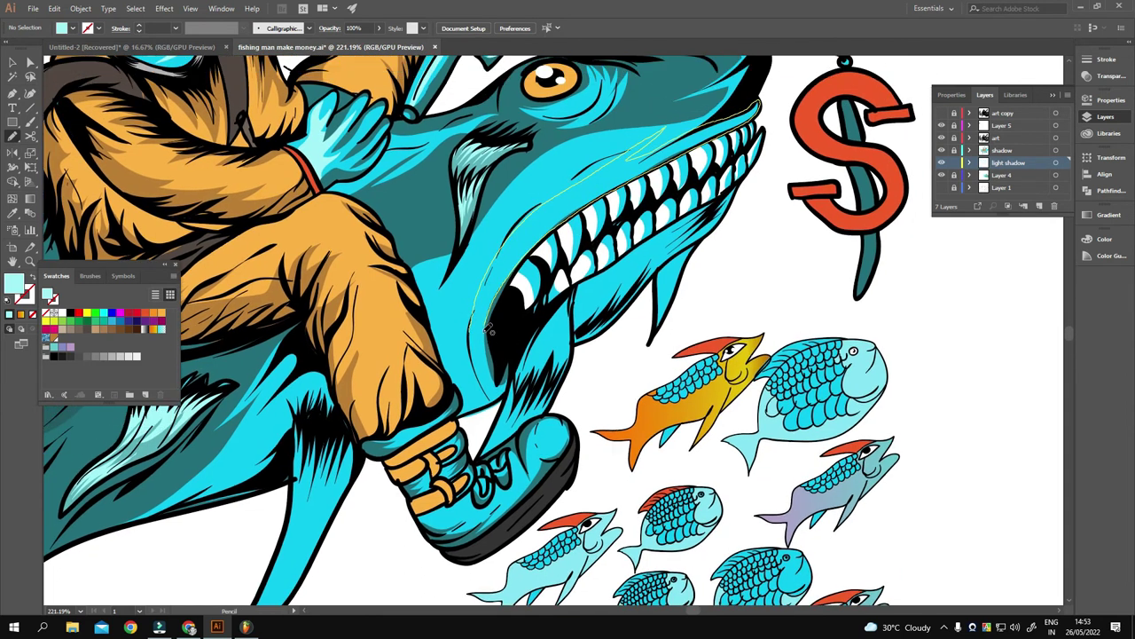
scroll(754, 208, down, 2)
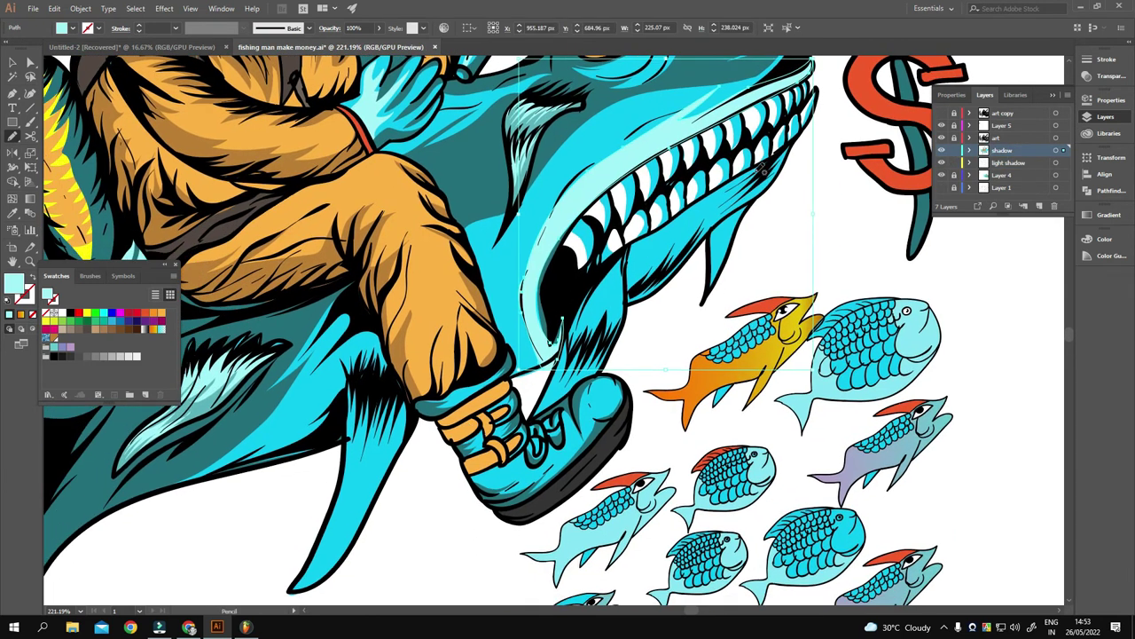
scroll(754, 208, left, 2)
scroll(752, 210, down, 1)
scroll(754, 202, down, 1)
scroll(753, 202, left, 2)
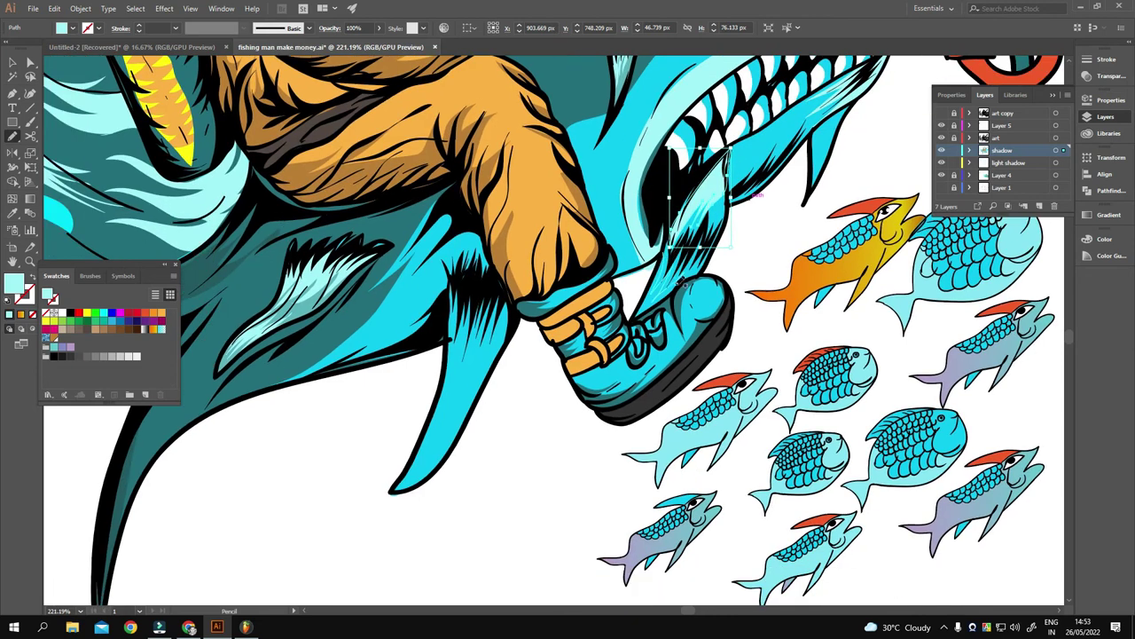
key(ctrl+0)
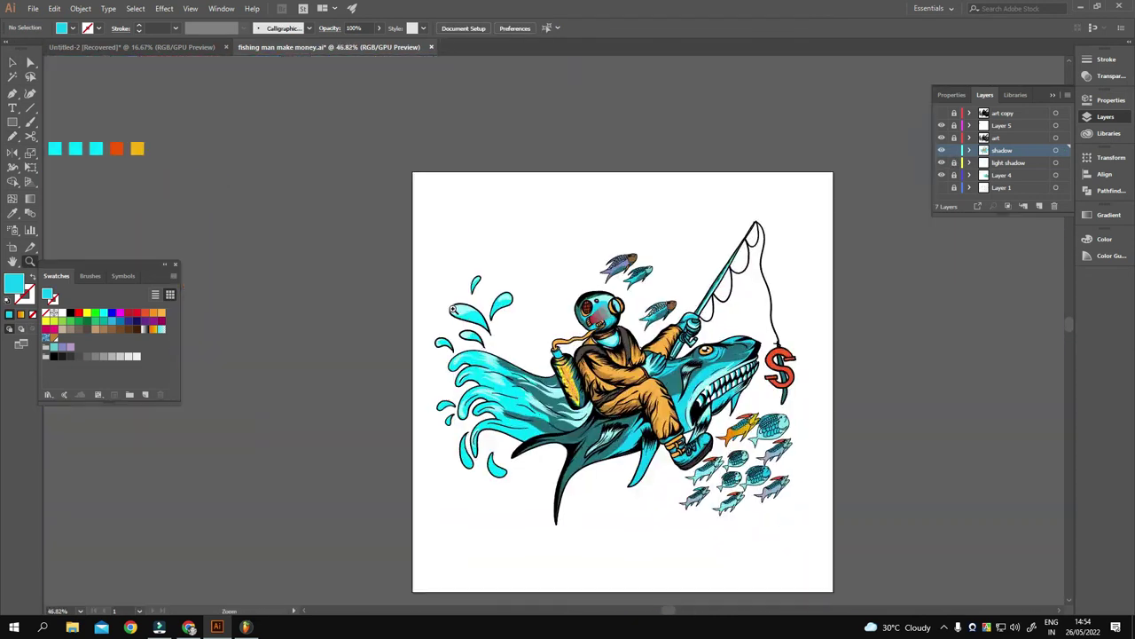
Sample the suit orange, lighten it to peach, and draw a highlight on the diver's leg.
drag(729, 456, 798, 456)
key(i)
double_click(15, 282)
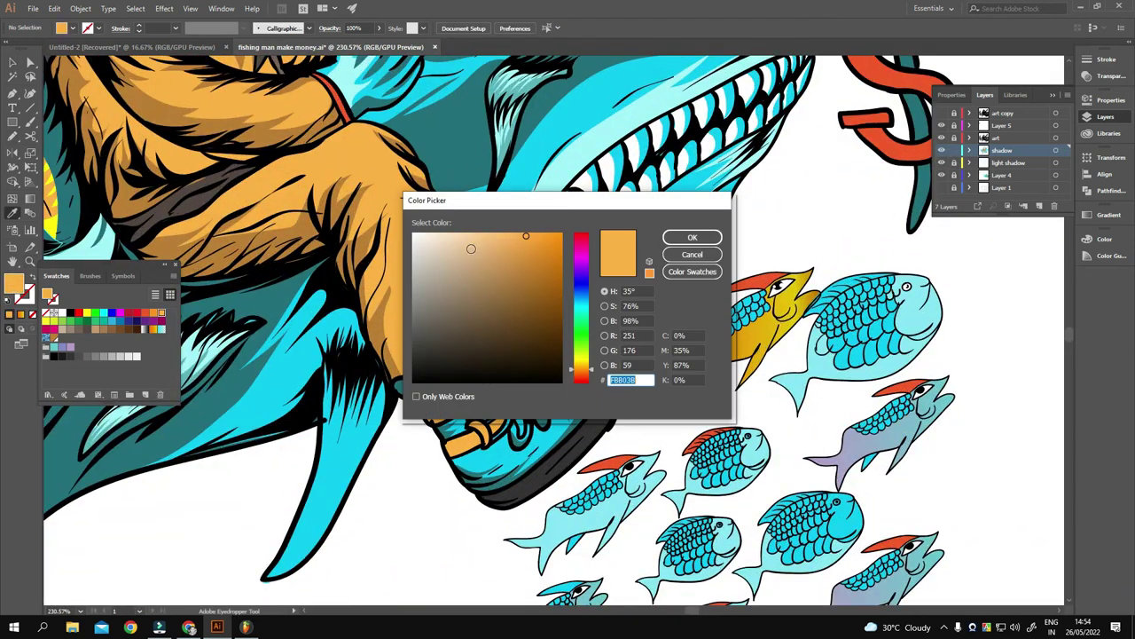
click(456, 240)
click(684, 234)
mouse_move(453, 405)
mouse_down()
mouse_move(585, 278)
mouse_move(546, 313)
mouse_up()
Zoom back out to the whole artboard, select all, and centre the artwork.
scroll(471, 359, up, 3)
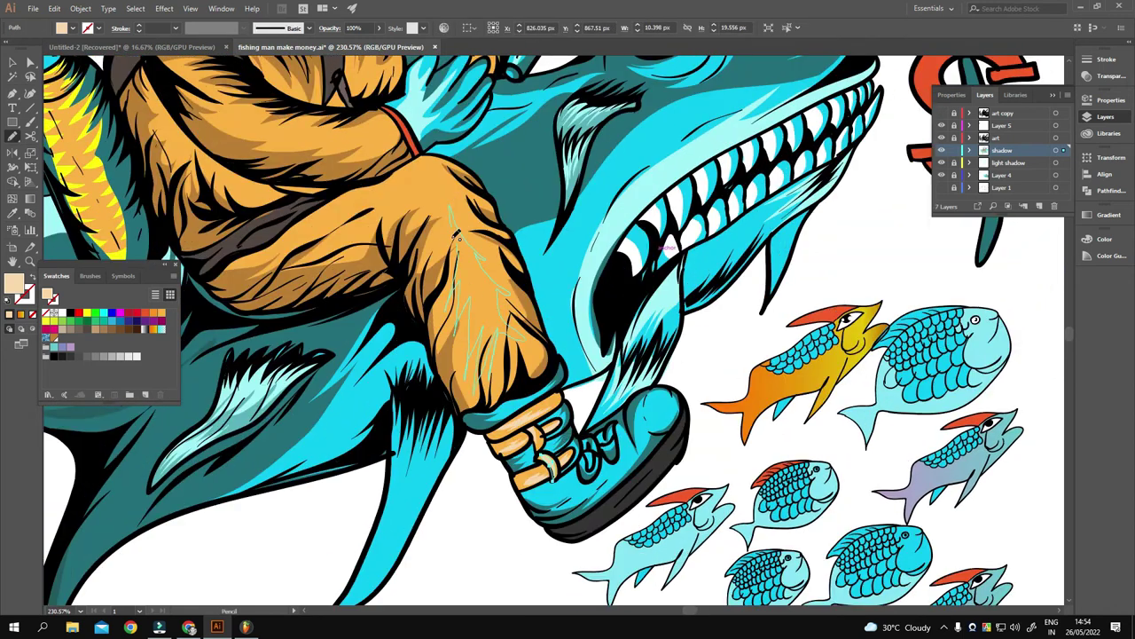
scroll(457, 236, up, 1)
scroll(457, 235, left, 4)
scroll(459, 235, up, 1)
scroll(463, 236, left, 2)
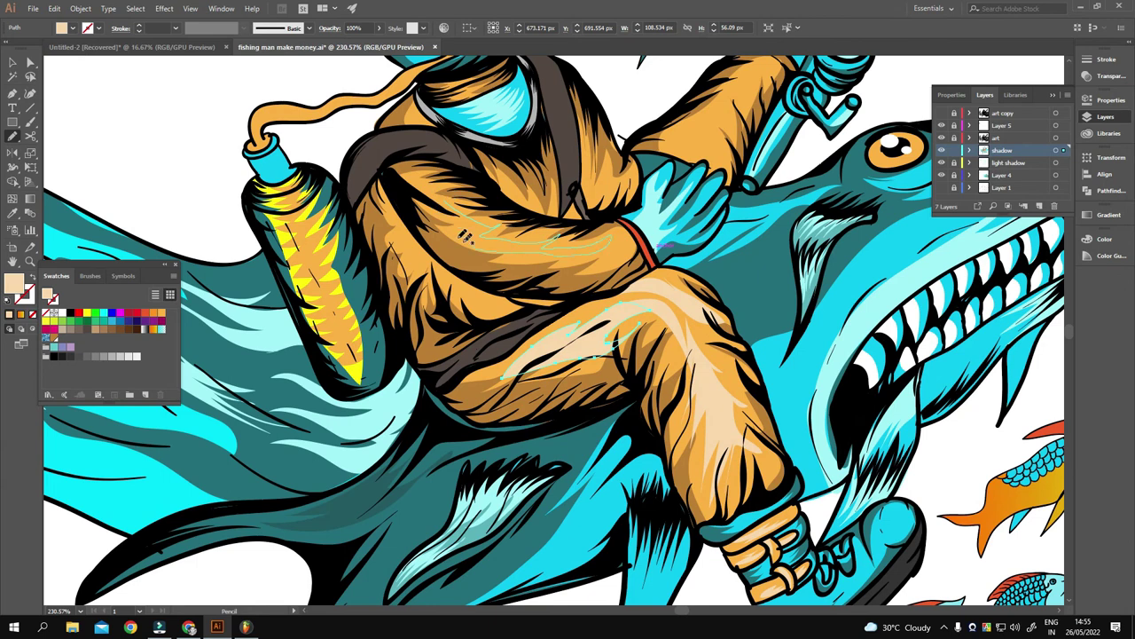
scroll(463, 235, left, 2)
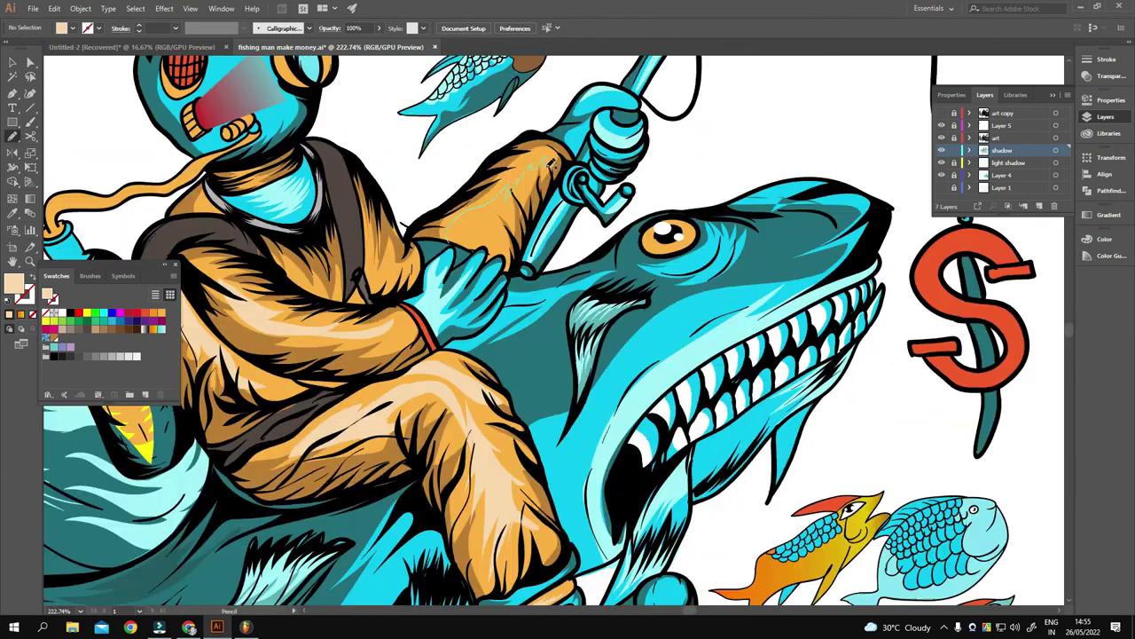
drag(486, 248, 371, 211)
drag(388, 275, 346, 270)
key(ctrl+a)
mouse_move(417, 266)
mouse_down()
mouse_move(913, 293)
mouse_move(610, 292)
mouse_up()
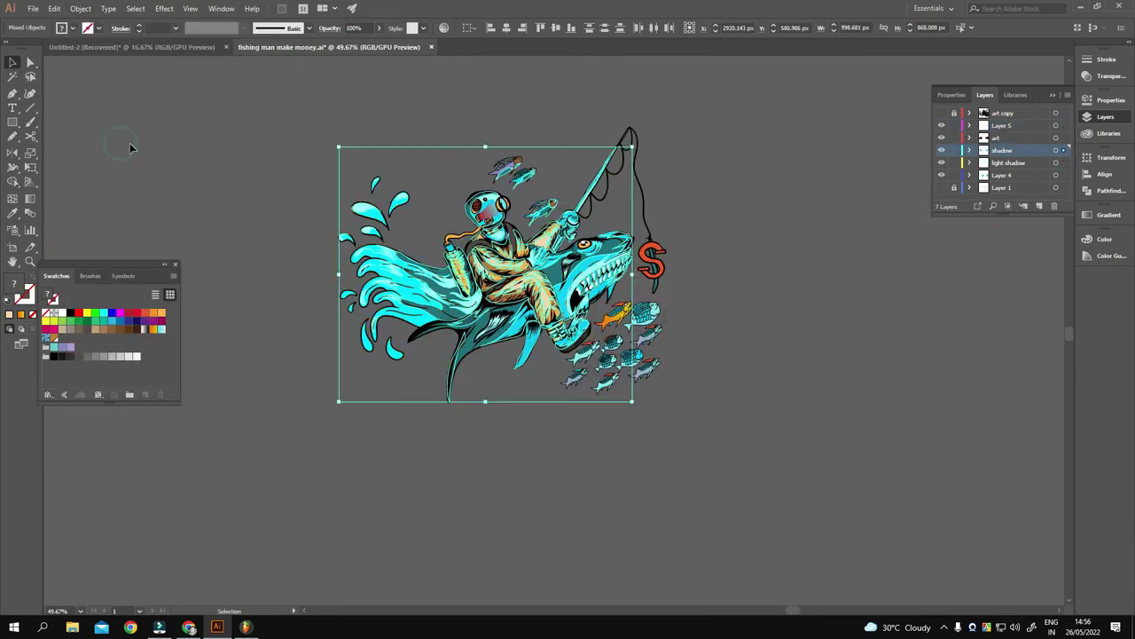
Cover the artboard with a yellow rectangle sent behind the artwork.
click(748, 461)
key(m)
drag(780, 516, 235, 100)
click(153, 313)
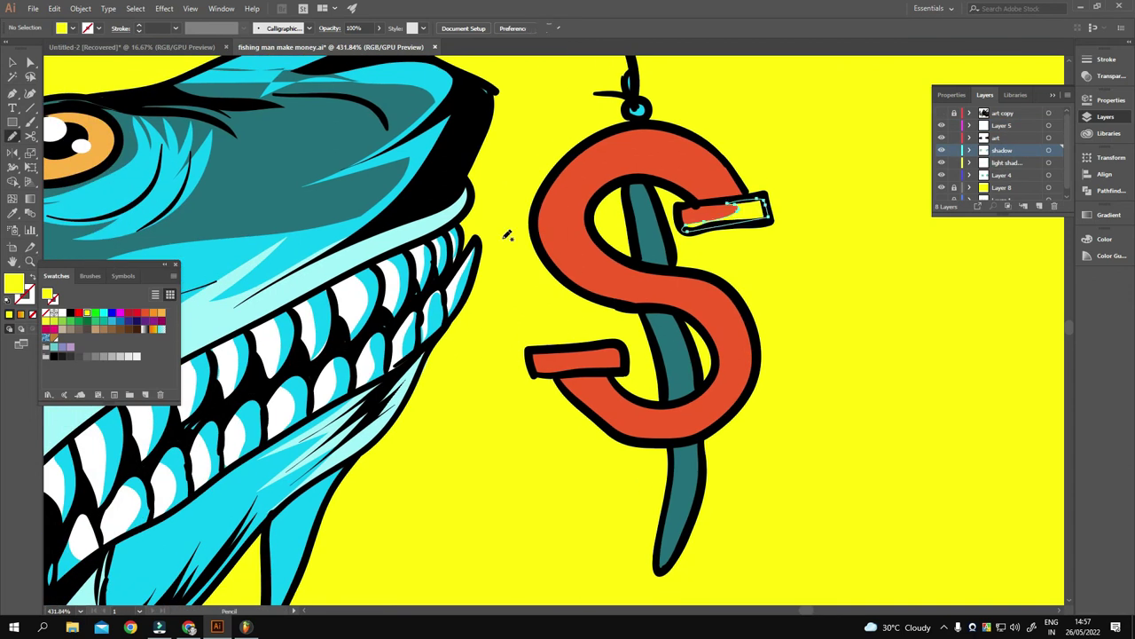
Draw yellow highlights along the dollar sign's top, upper curve, lower curve and tail.
drag(748, 226, 564, 233)
drag(643, 384, 616, 291)
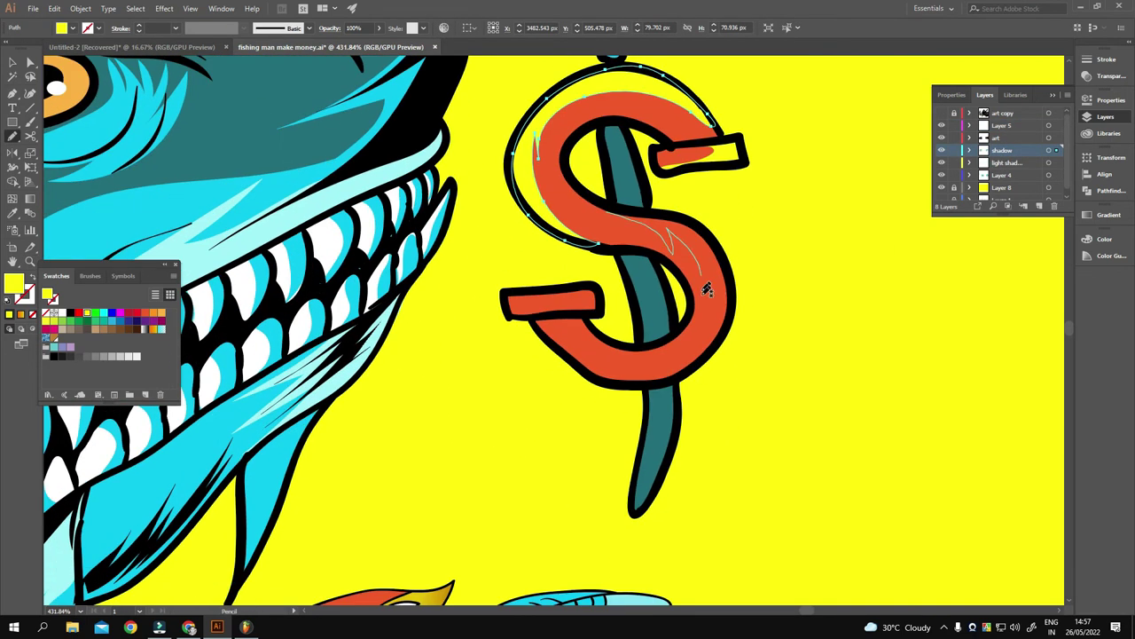
mouse_move(683, 216)
mouse_down()
mouse_move(671, 271)
mouse_move(628, 188)
mouse_up()
drag(650, 330, 479, 368)
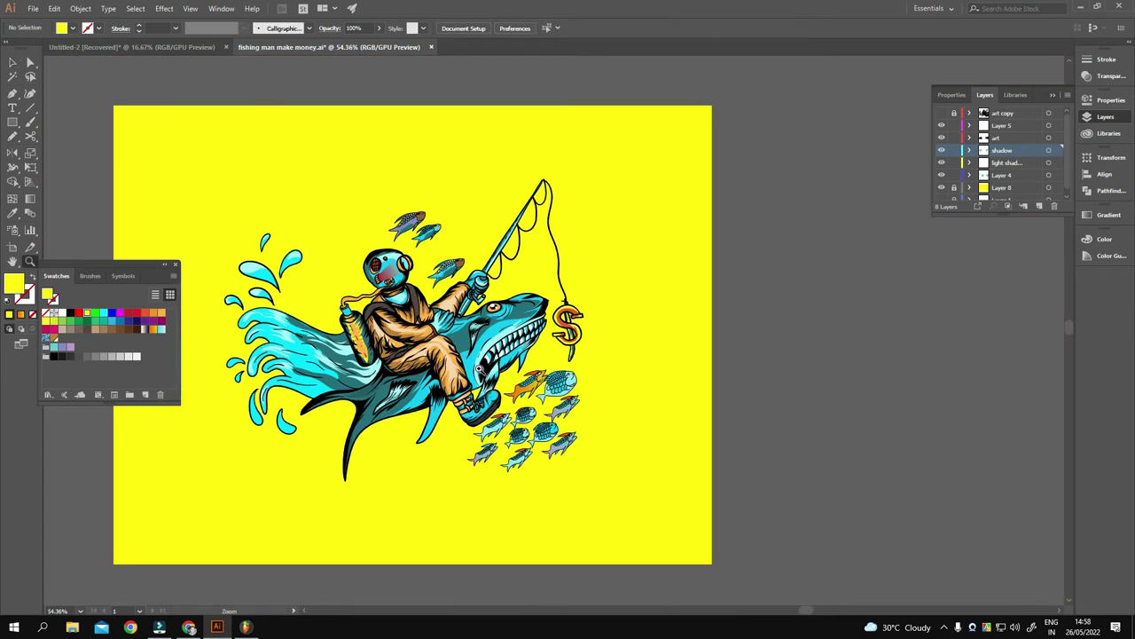
Pencil a shading stroke along the diver's air hose.
drag(679, 373, 494, 360)
key(n)
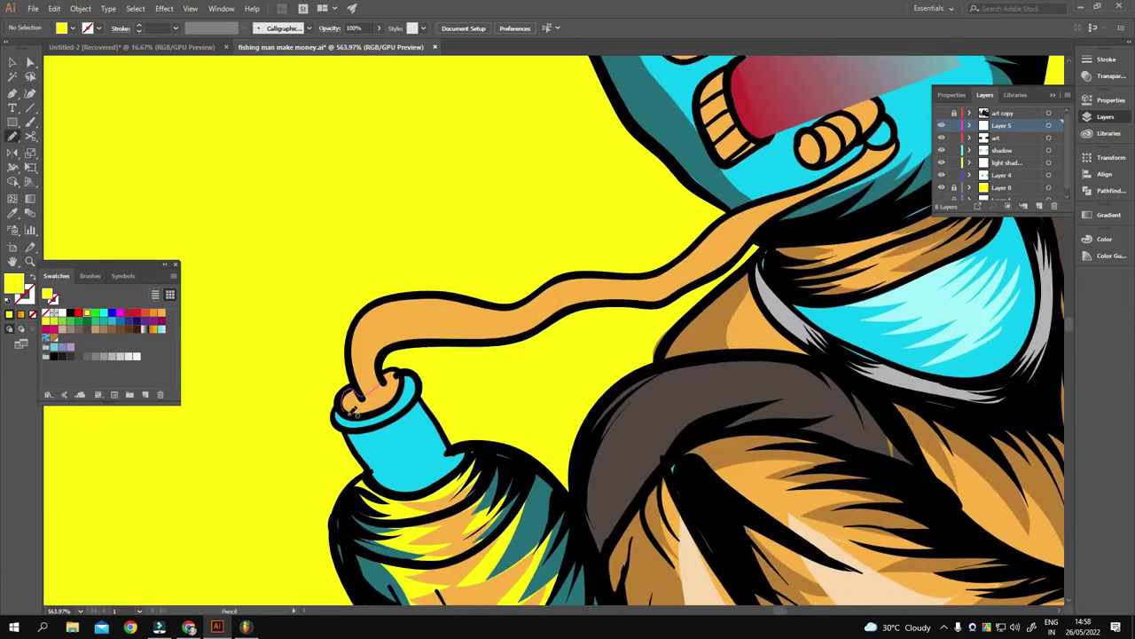
drag(353, 410, 560, 344)
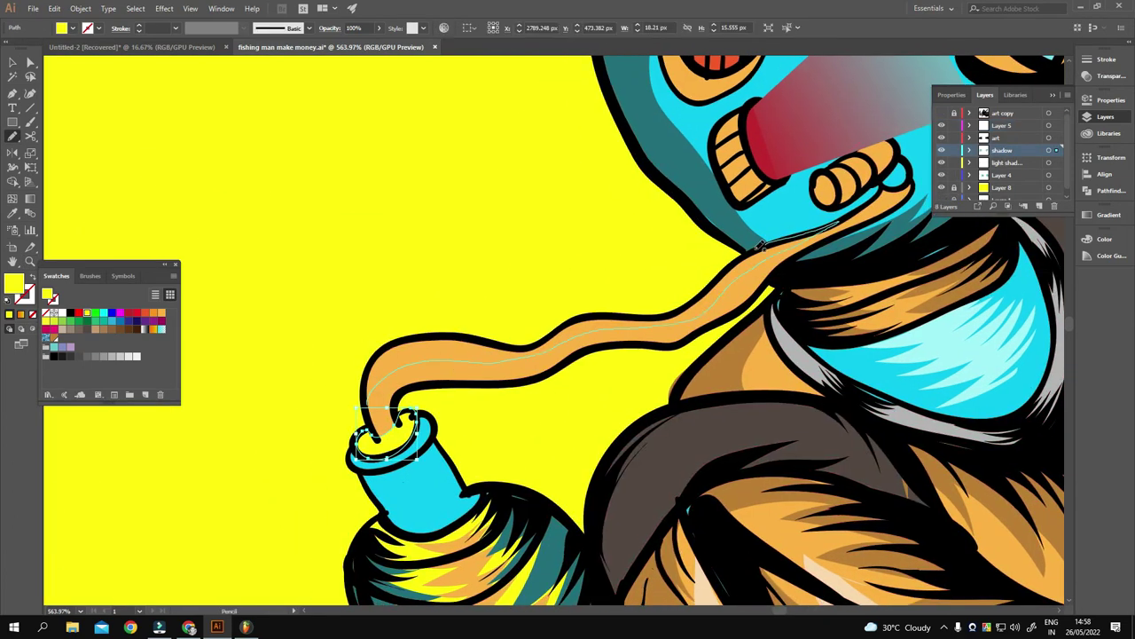
key(v)
scroll(532, 355, down, 8)
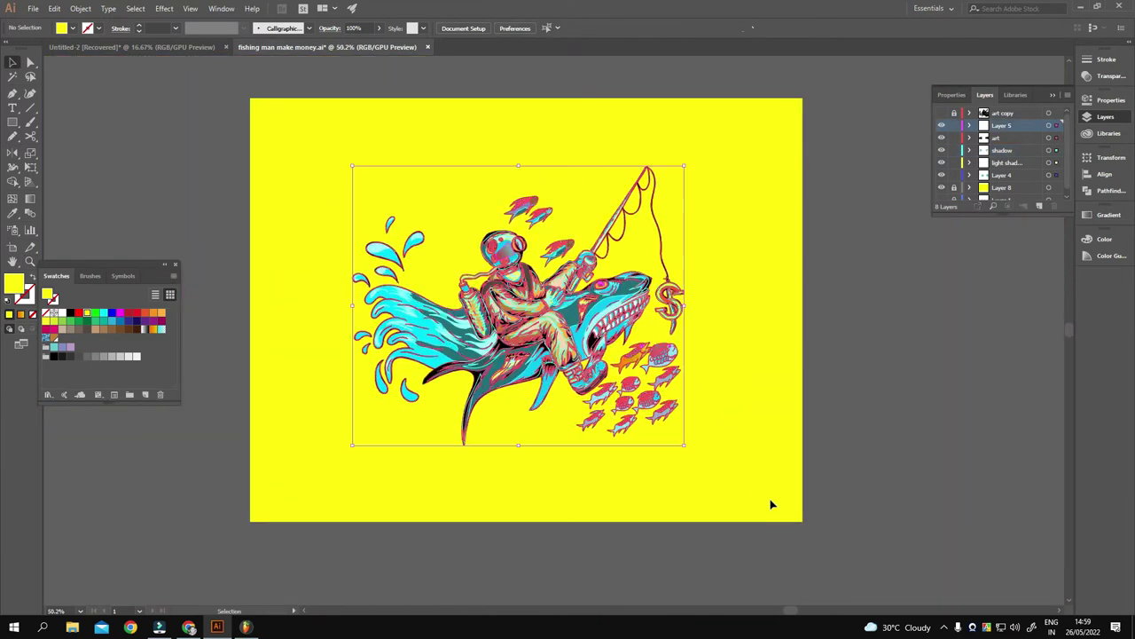
Fill the background rectangle black.
drag(719, 306, 672, 358)
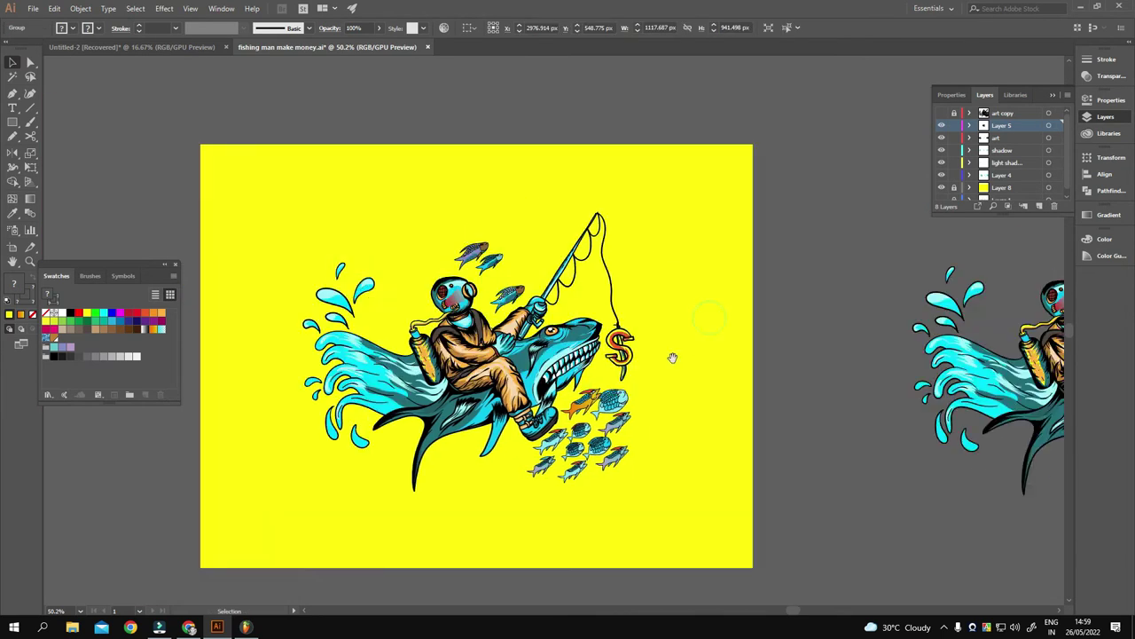
click(568, 515)
click(70, 312)
Add a 10 px offset path outline around the artwork.
click(80, 8)
click(266, 317)
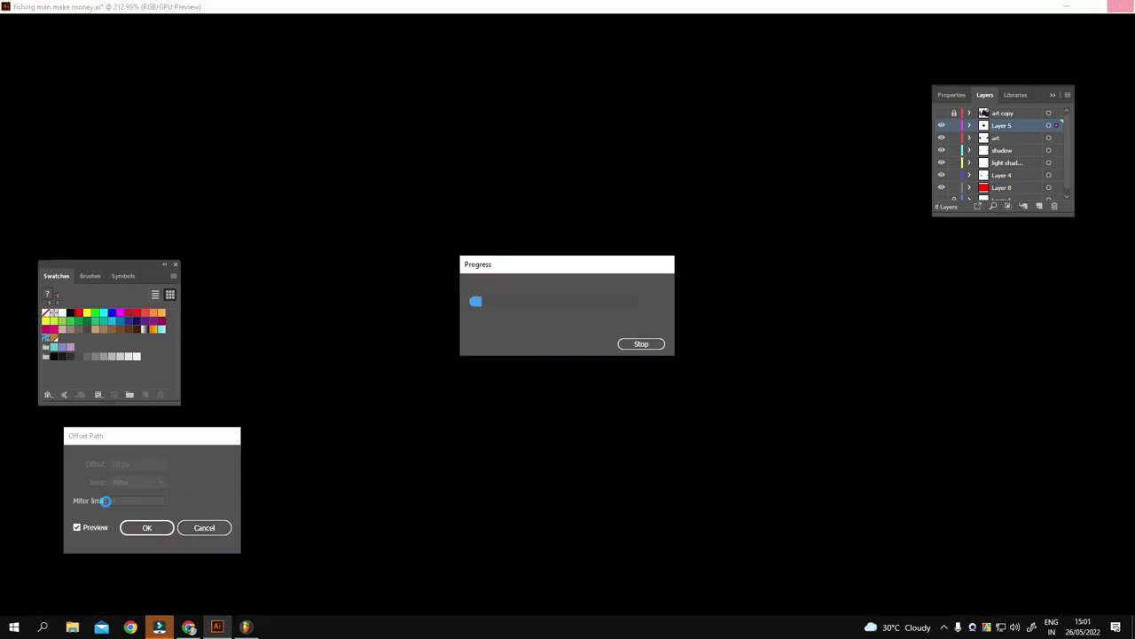
click(147, 527)
key(ctrl+0)
key(v)
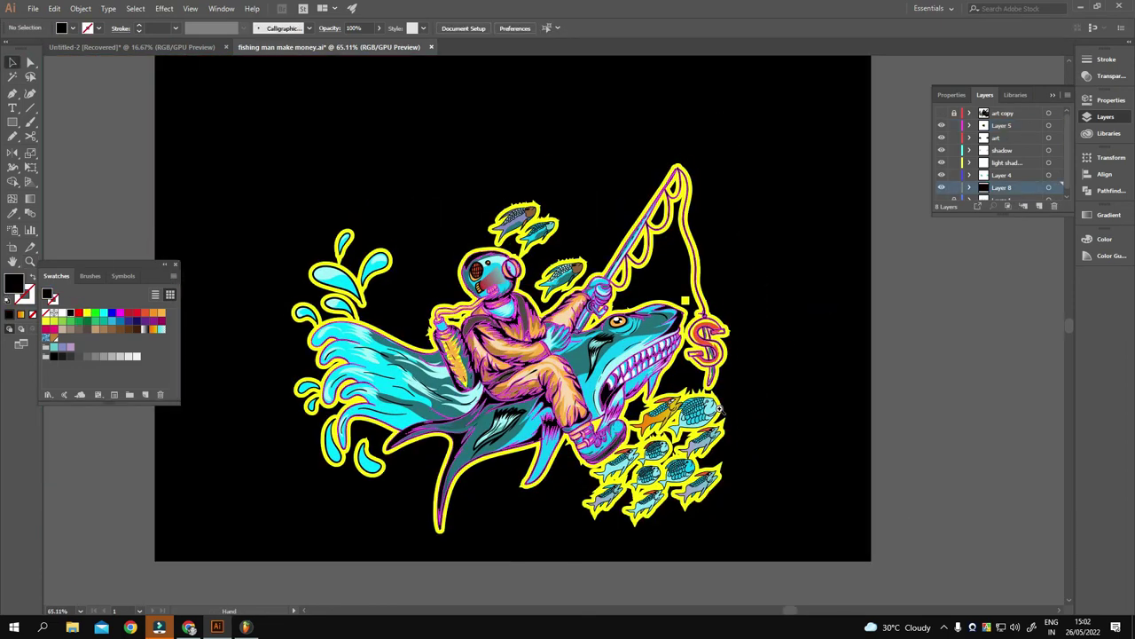
Delete the yellow outline shapes behind the school of fish.
scroll(720, 409, up, 5)
click(752, 220)
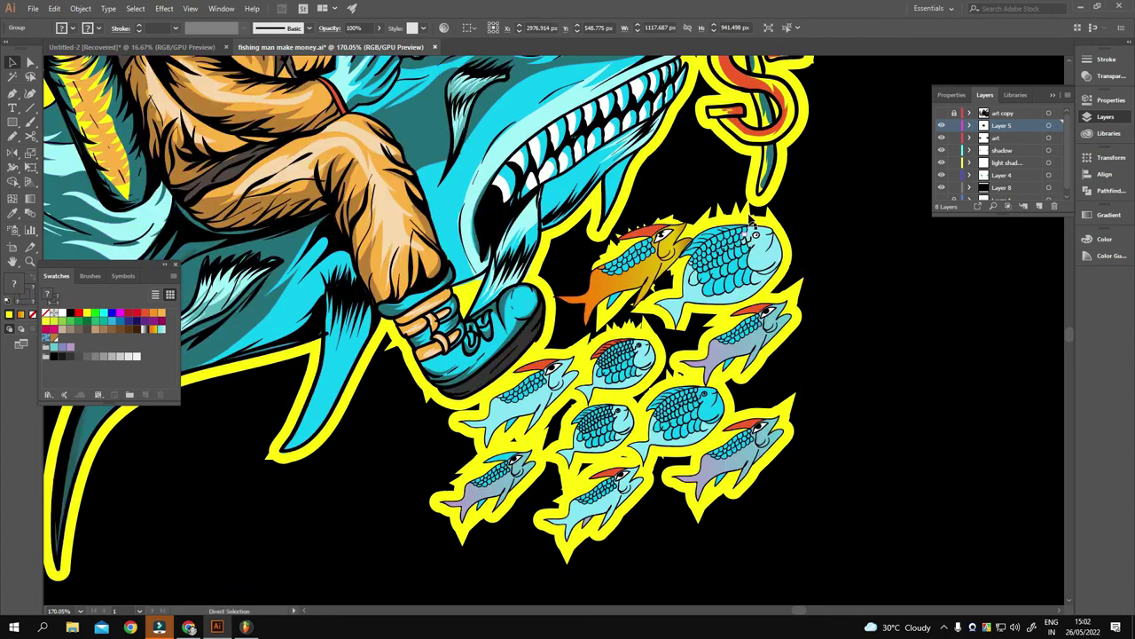
drag(892, 456, 621, 355)
key(Delete)
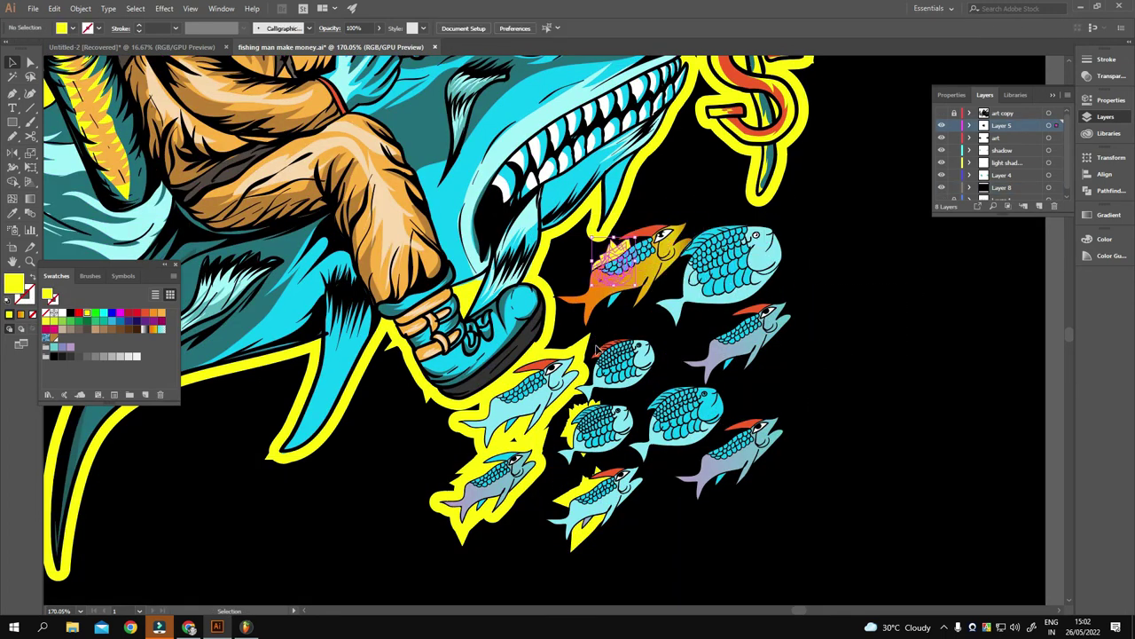
Remove the outlines around the water droplets, then select all and bring up Pathfinder.
mouse_move(757, 168)
mouse_down()
mouse_move(656, 401)
mouse_move(466, 309)
mouse_up()
click(410, 278)
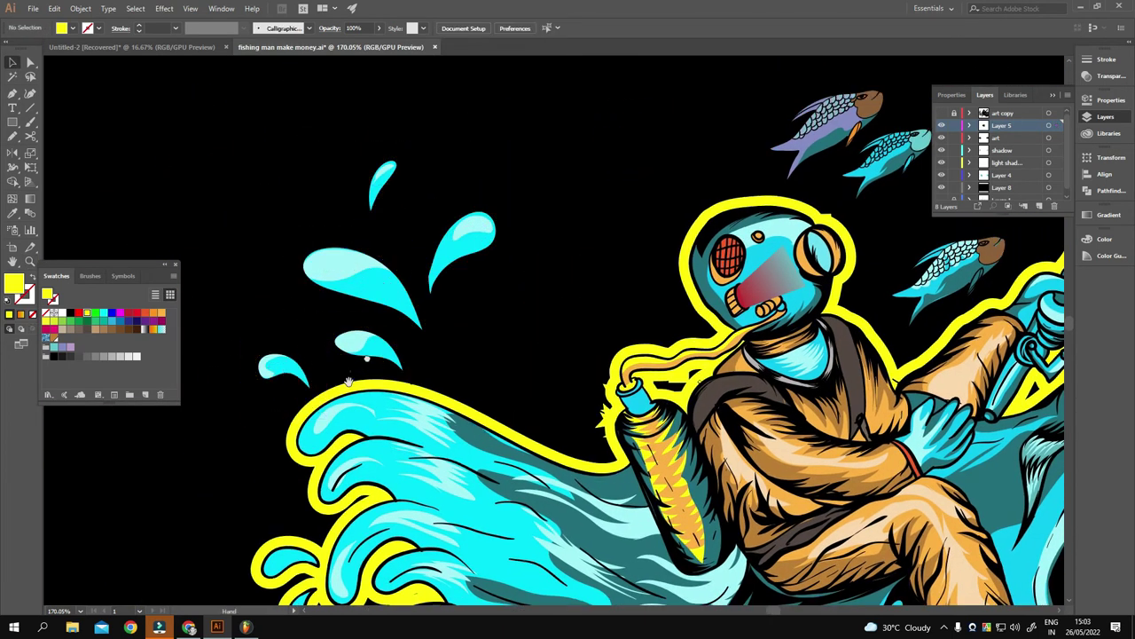
drag(348, 381, 464, 120)
drag(408, 432, 463, 508)
scroll(507, 477, down, 5)
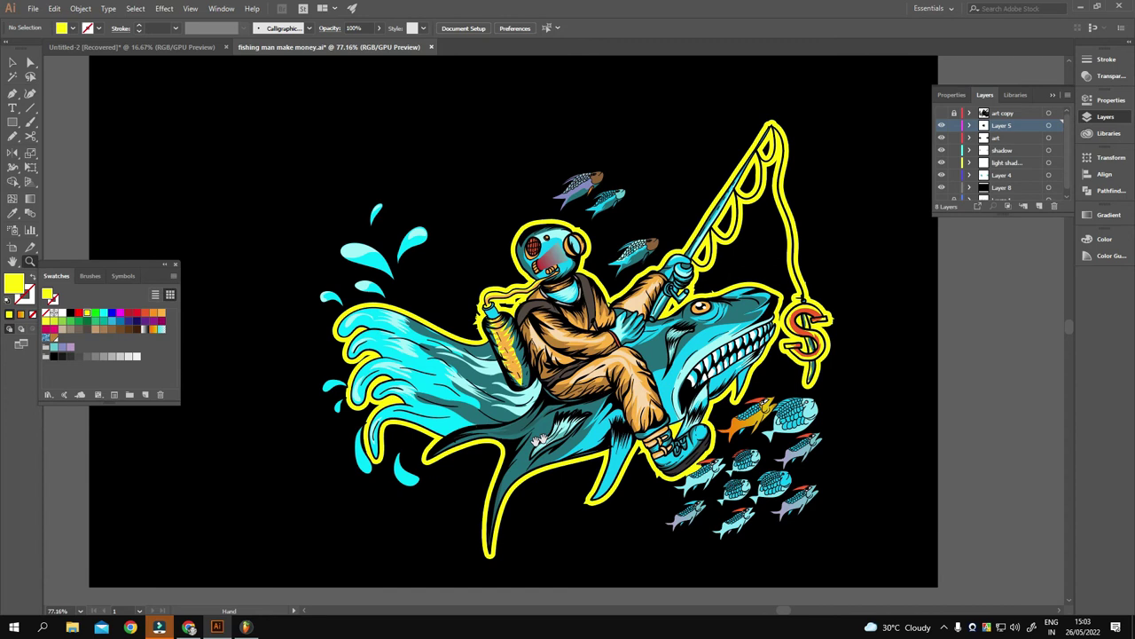
click(507, 478)
scroll(507, 479, down, 2)
scroll(507, 479, down, 1)
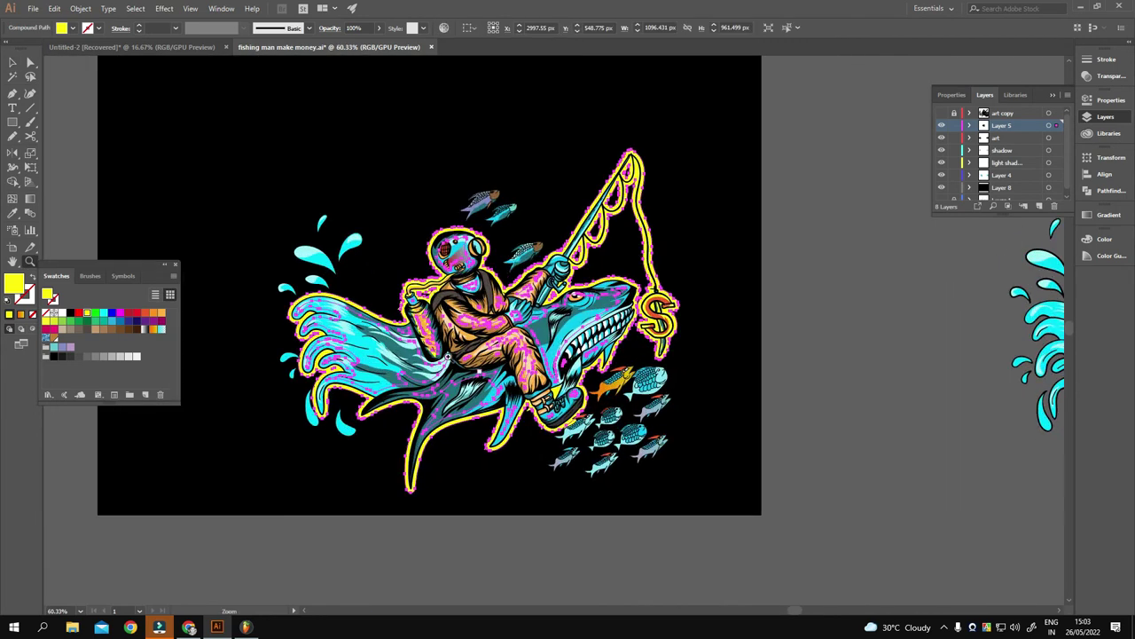
key(ctrl+a)
click(1109, 190)
Apply a 4 px offset path around the whole artwork.
scroll(226, 259, up, 2)
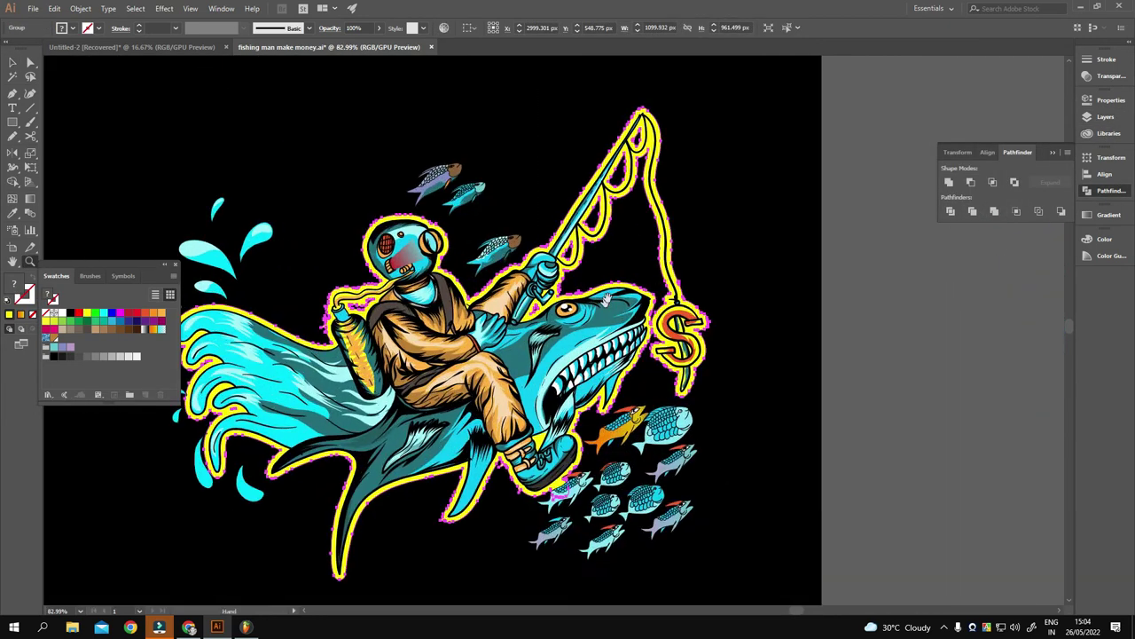
click(81, 8)
click(266, 316)
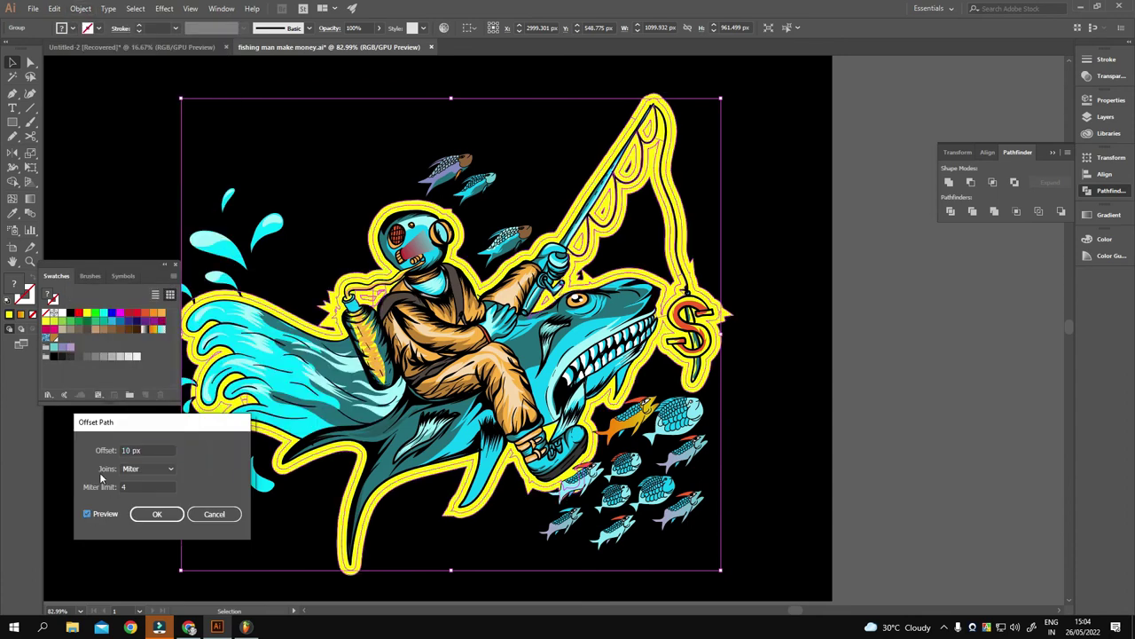
double_click(125, 449)
text(4)
key(Return)
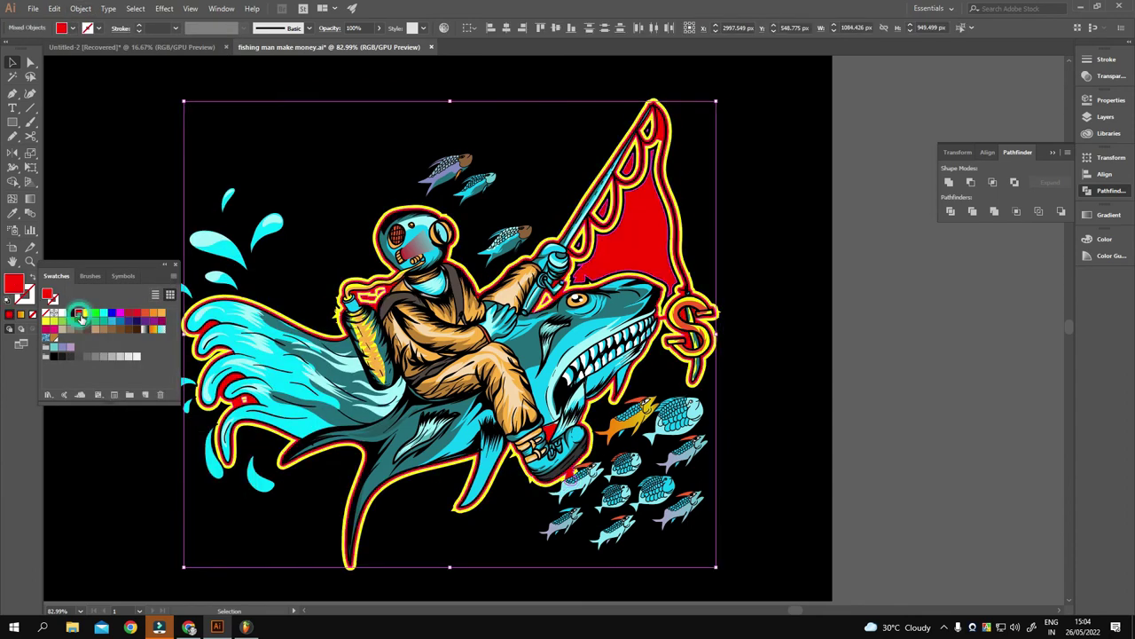
Recolour the new offset outline cyan inside its group.
click(709, 246)
scroll(679, 344, down, 2)
scroll(587, 302, up, 5)
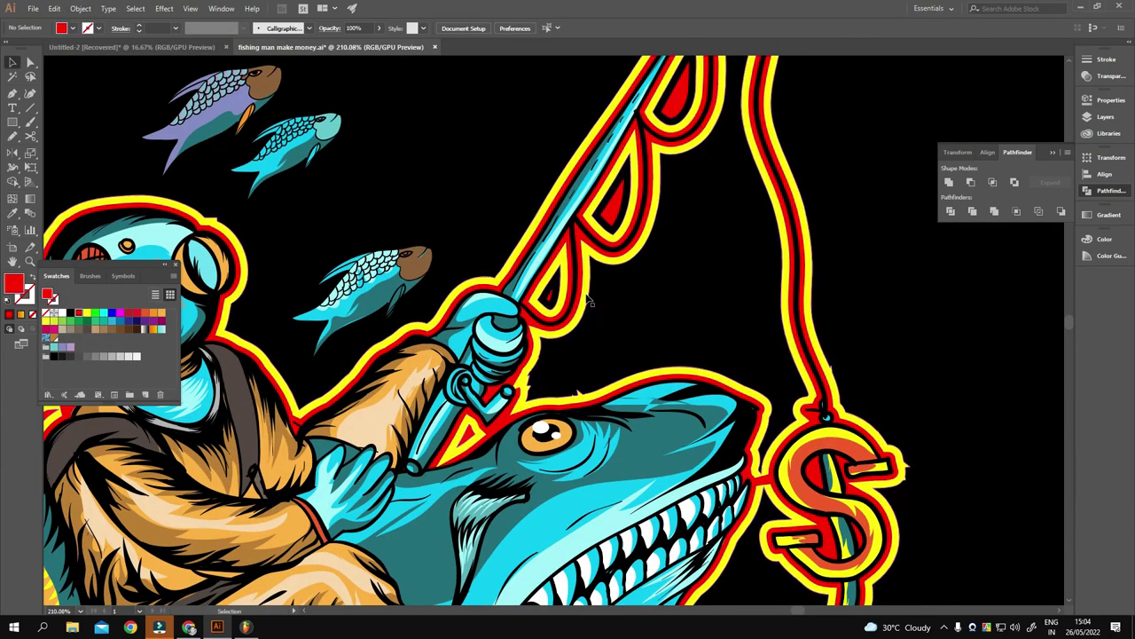
double_click(583, 310)
scroll(225, 395, up, 2)
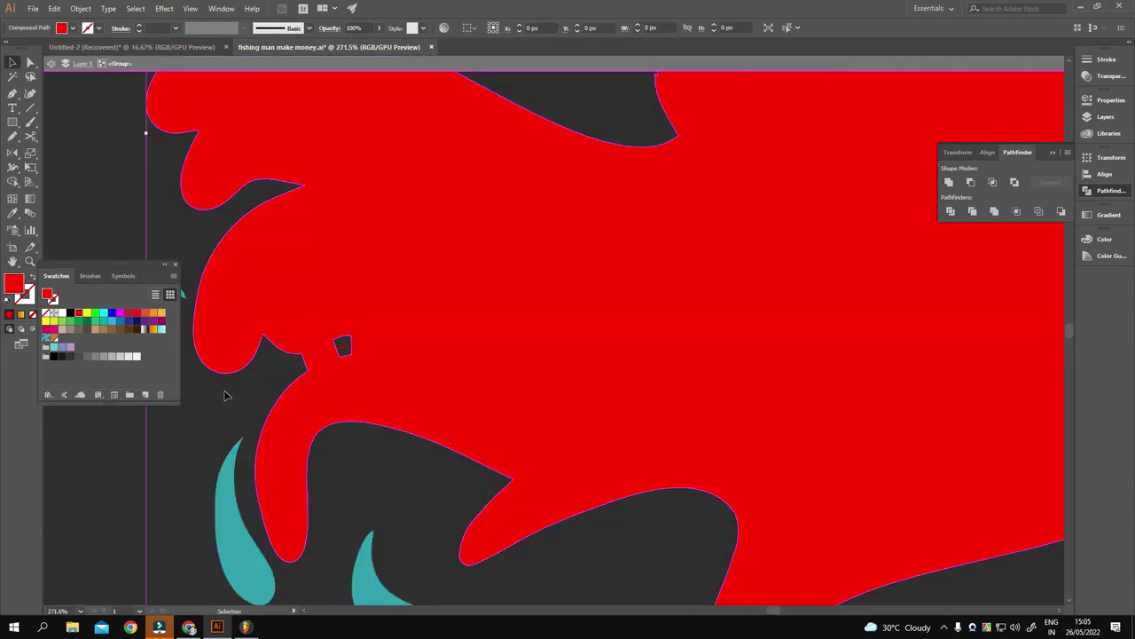
click(98, 316)
key(Escape)
Pick out the leftover red fragments near the rod tip and on the rod.
scroll(601, 547, down, 5)
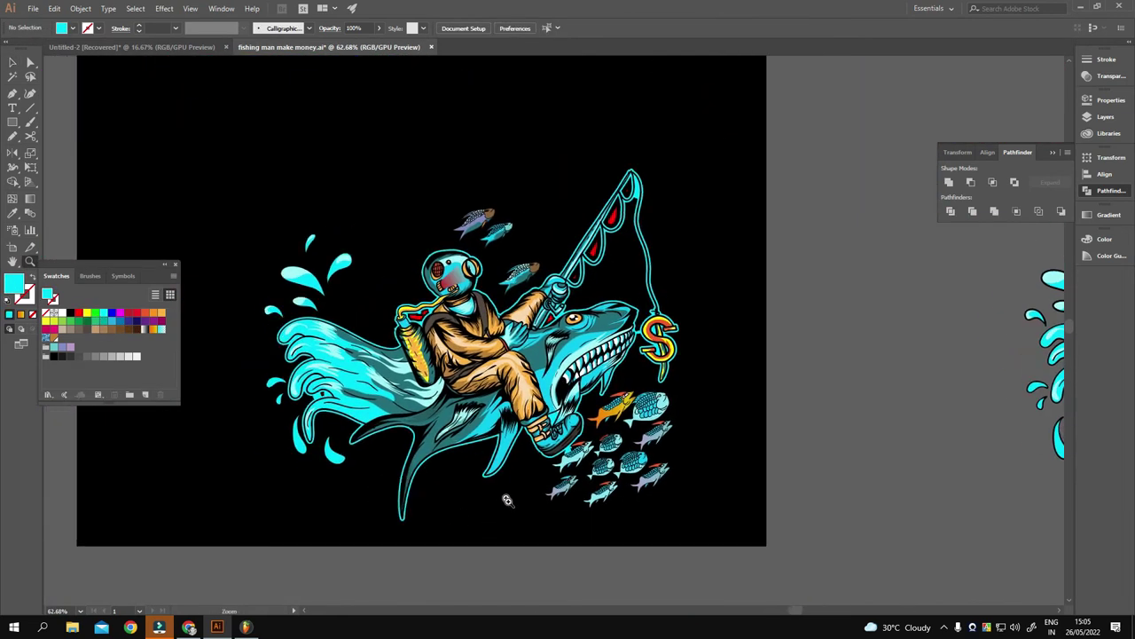
scroll(602, 547, down, 1)
click(616, 438)
scroll(544, 335, up, 7)
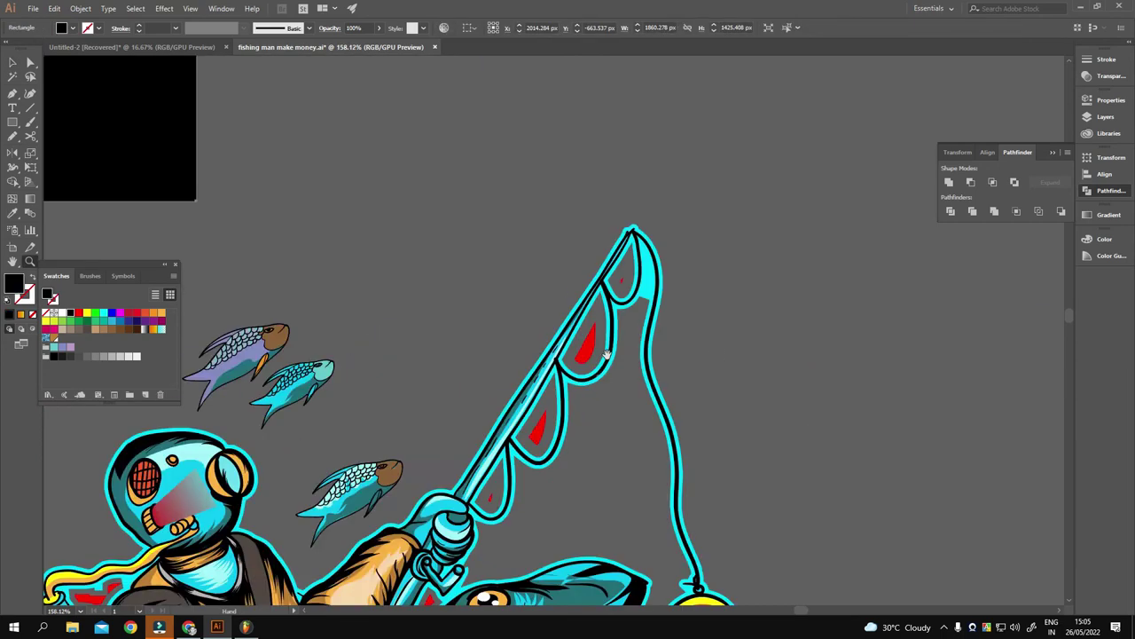
click(648, 206)
scroll(502, 451, down, 1)
scroll(502, 452, down, 2)
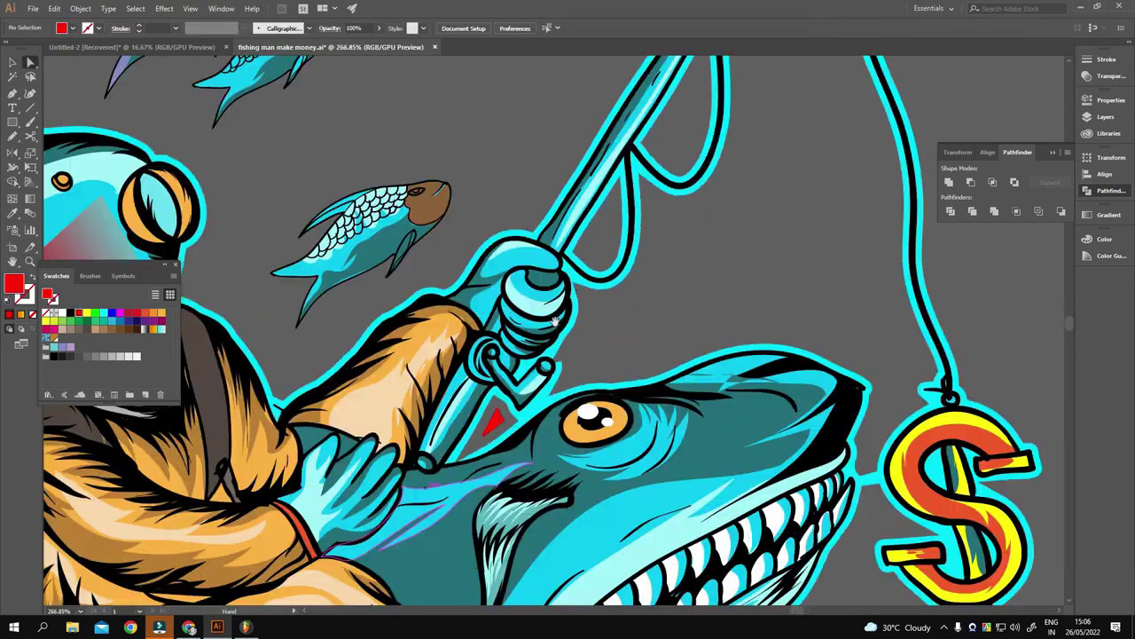
scroll(439, 282, up, 1)
scroll(439, 282, up, 2)
click(439, 283)
scroll(439, 282, down, 4)
scroll(439, 282, down, 1)
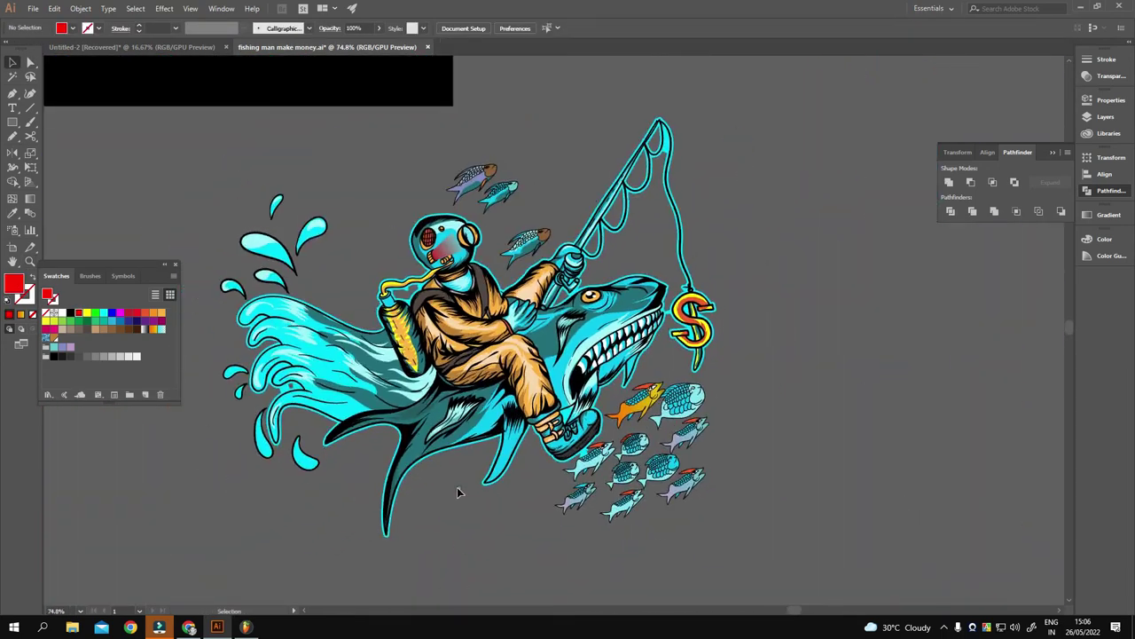
click(736, 538)
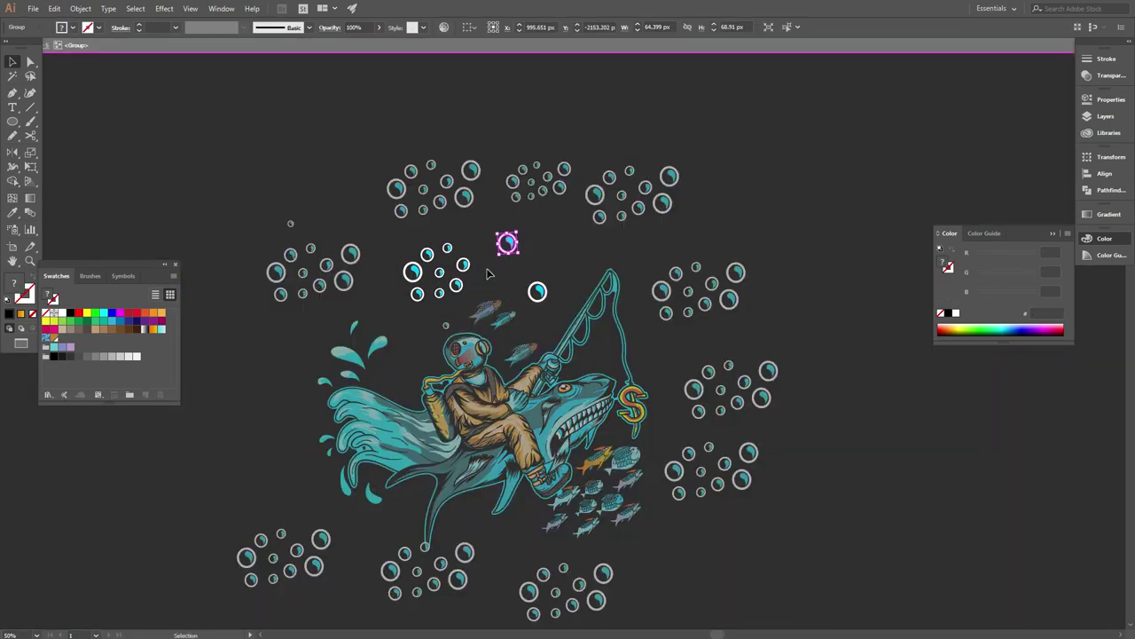
Drop a bubble copy into the lower cluster and shift bubbles leftward toward the diver.
drag(350, 461, 351, 462)
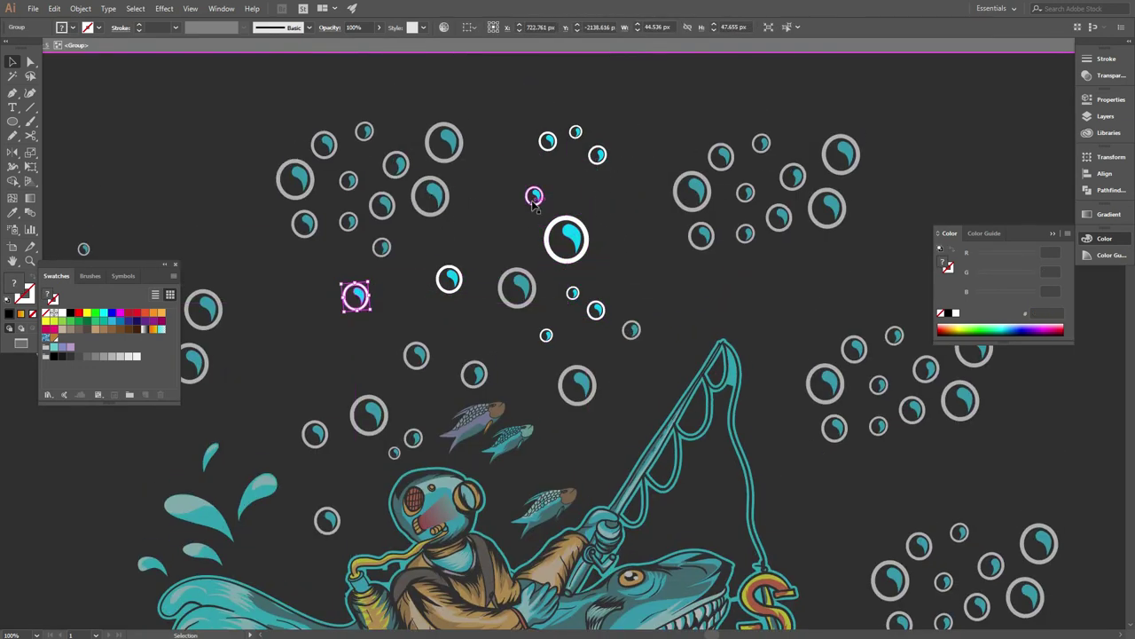
scroll(533, 198, up, 2)
scroll(823, 288, down, 2)
scroll(823, 289, down, 2)
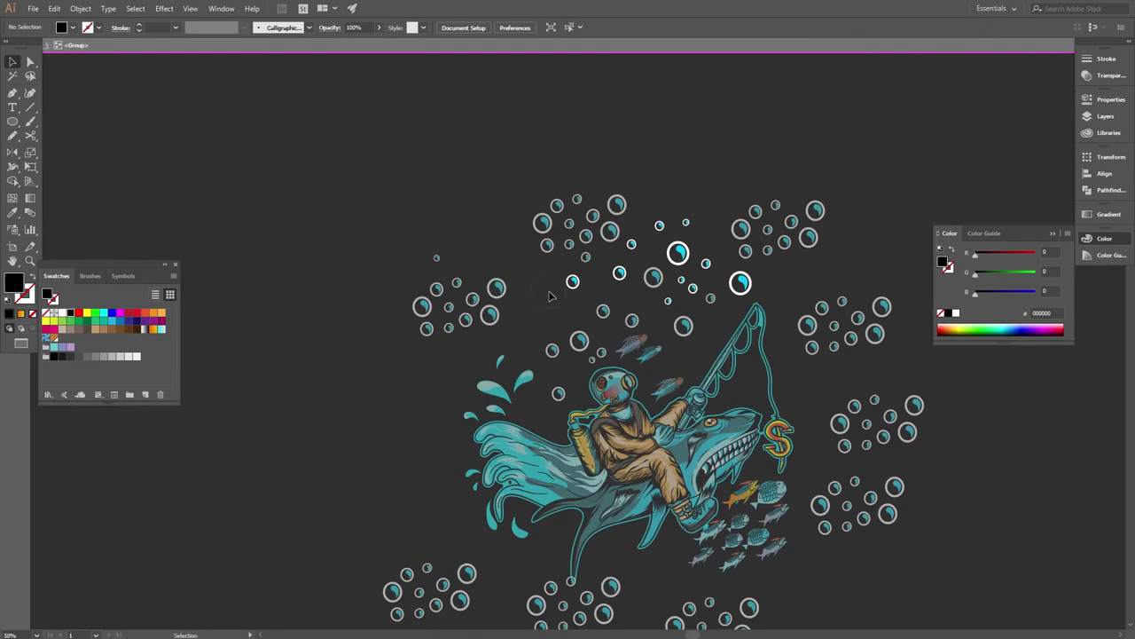
scroll(778, 483, up, 2)
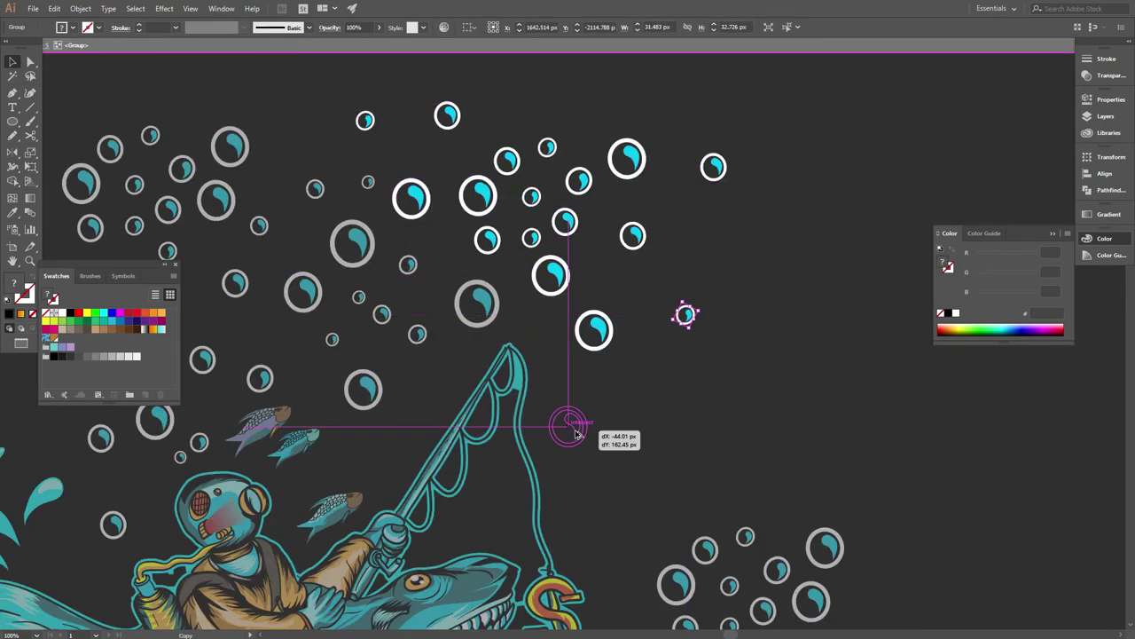
drag(631, 366, 655, 347)
scroll(673, 260, down, 2)
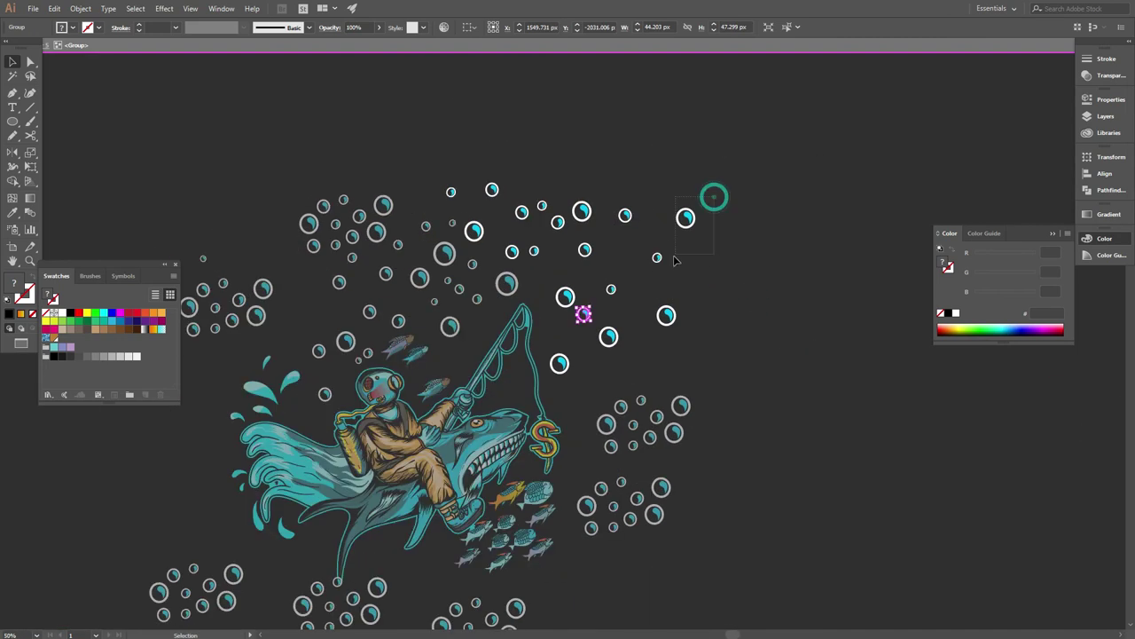
drag(557, 417, 320, 454)
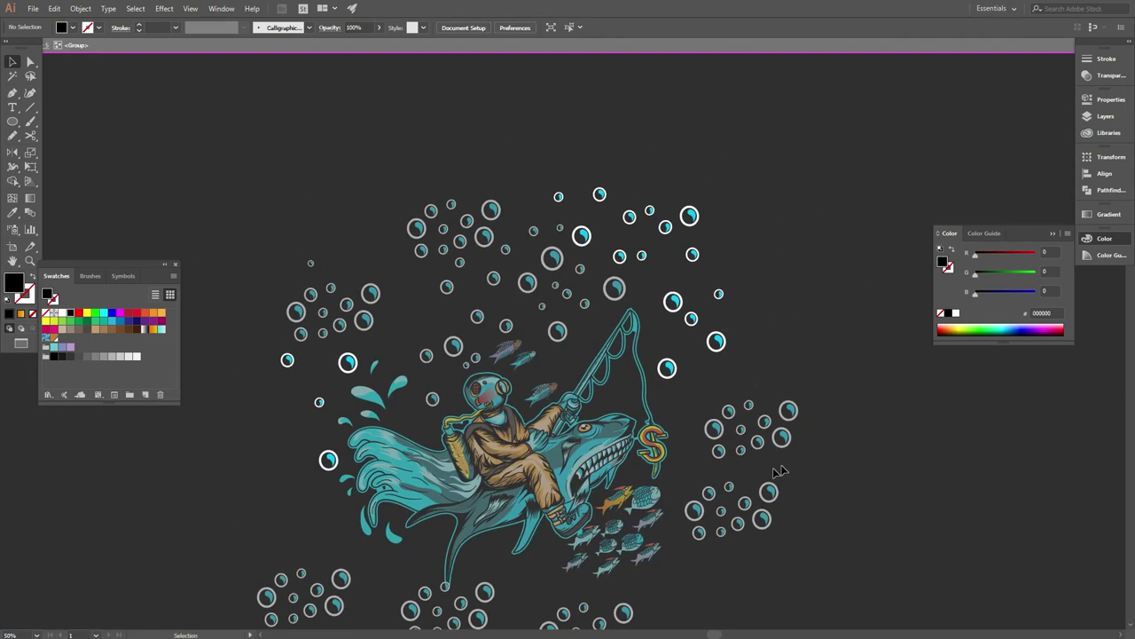
scroll(350, 292, up, 1)
Move a bubble group and several bubbles up and left, closer to the artwork.
drag(458, 158, 458, 160)
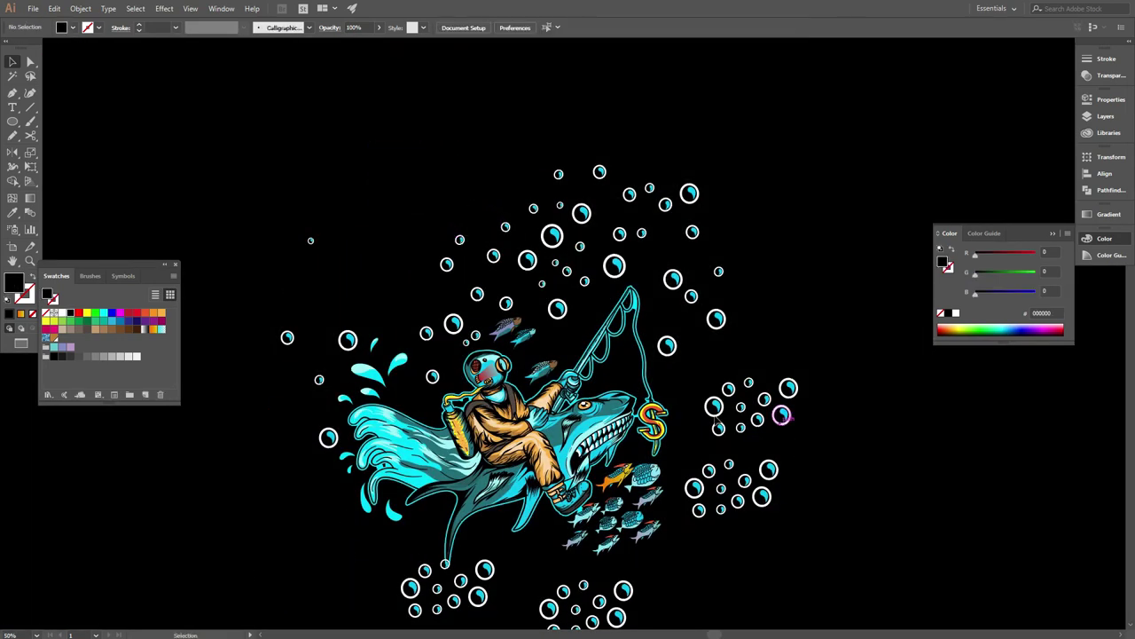
scroll(692, 271, up, 2)
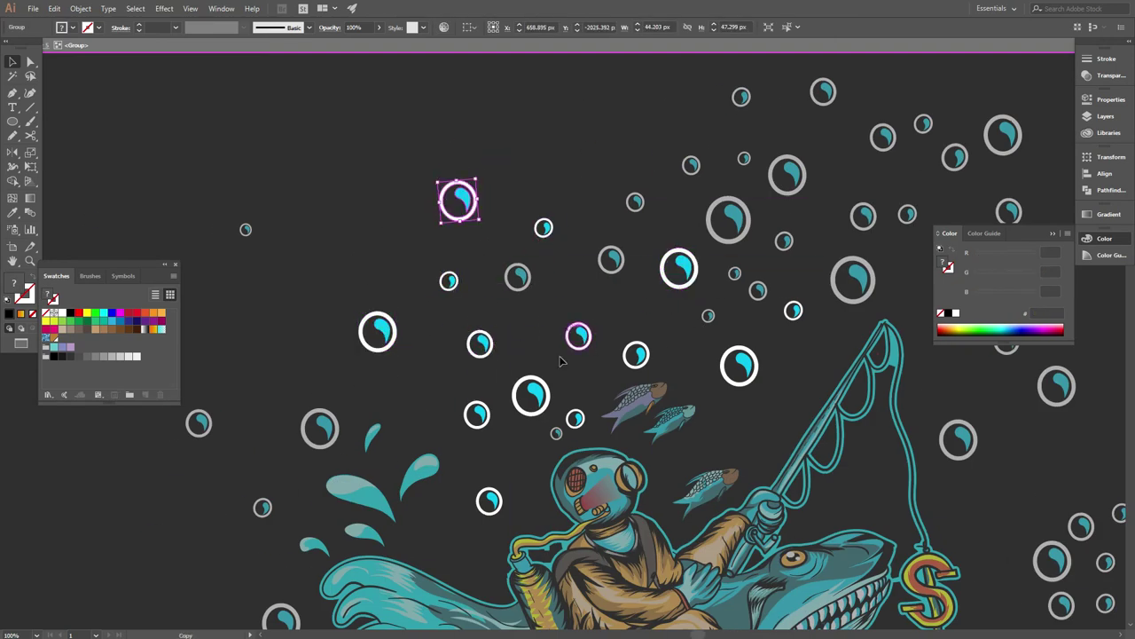
scroll(560, 360, down, 3)
scroll(550, 403, up, 2)
scroll(692, 385, up, 2)
drag(693, 387, 539, 322)
drag(735, 337, 680, 254)
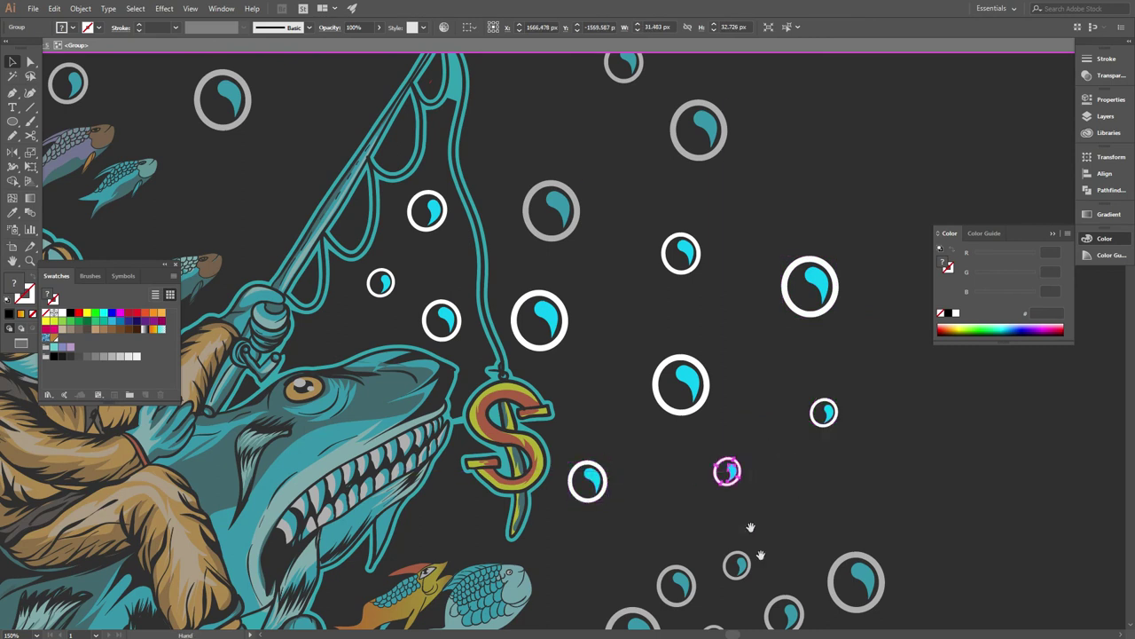
scroll(751, 527, down, 2)
drag(552, 413, 547, 311)
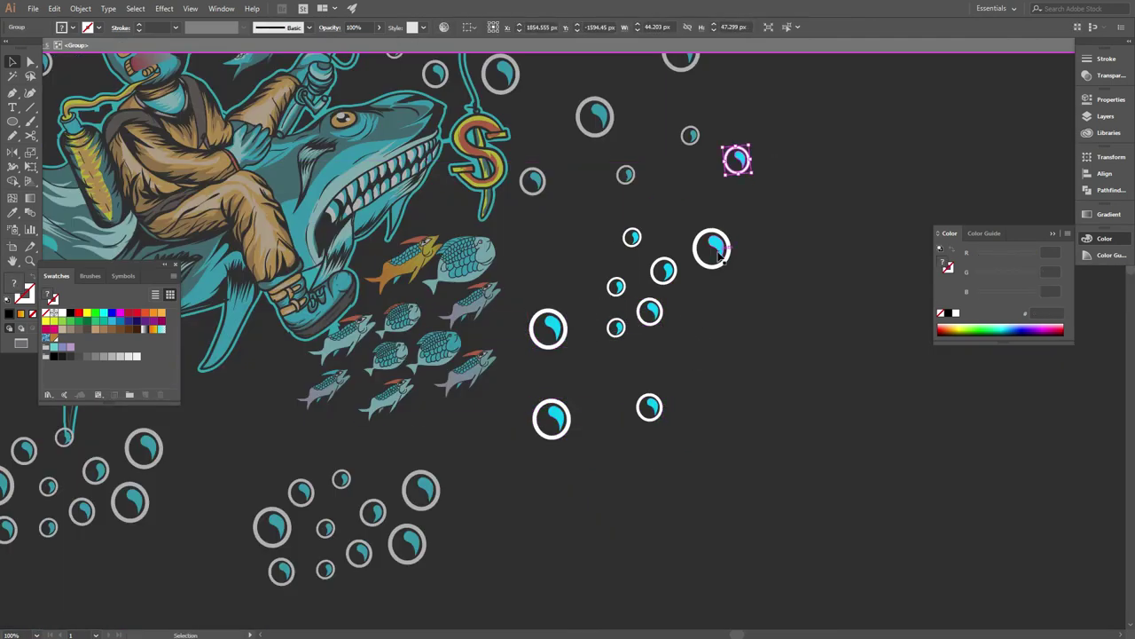
Place bubbles around the fish school and tail tip, plus one at the upper right.
scroll(717, 279, down, 5)
scroll(768, 325, up, 3)
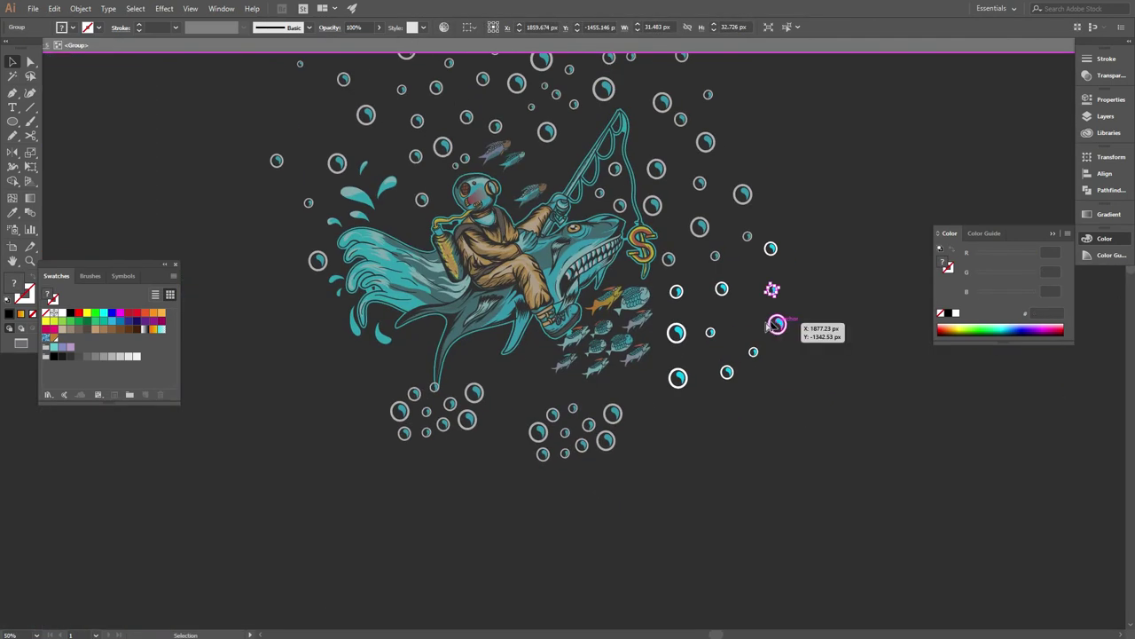
scroll(750, 413, up, 4)
mouse_move(674, 417)
mouse_down()
mouse_move(664, 284)
mouse_move(572, 237)
mouse_move(377, 417)
mouse_up()
scroll(464, 583, down, 2)
scroll(549, 469, down, 2)
drag(470, 436, 460, 493)
scroll(465, 461, down, 3)
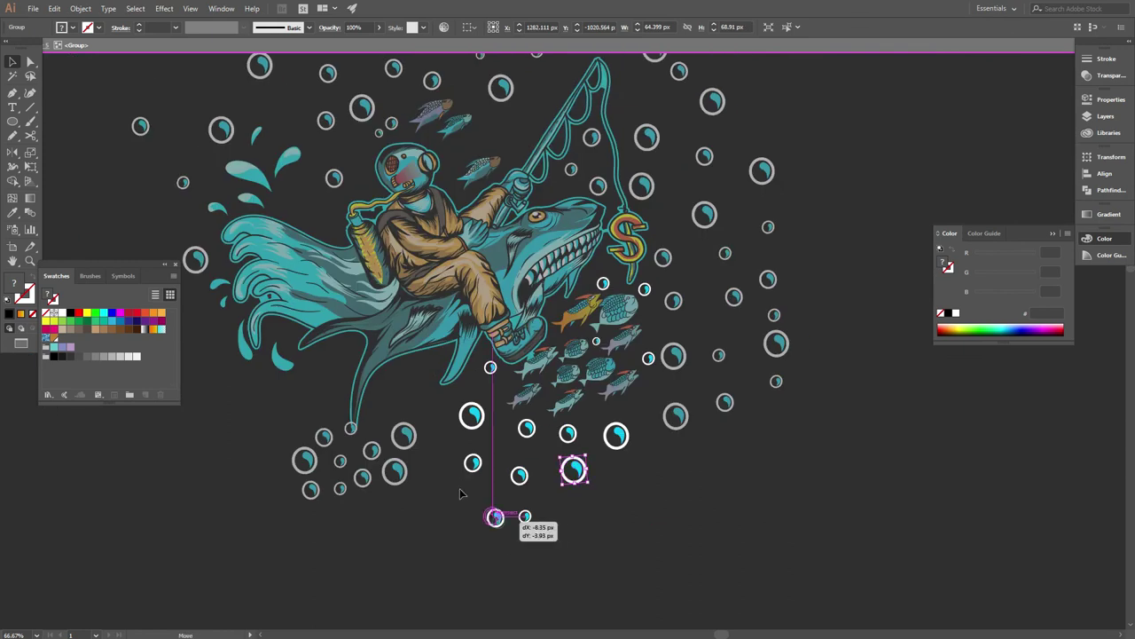
drag(413, 458, 395, 428)
scroll(396, 428, up, 2)
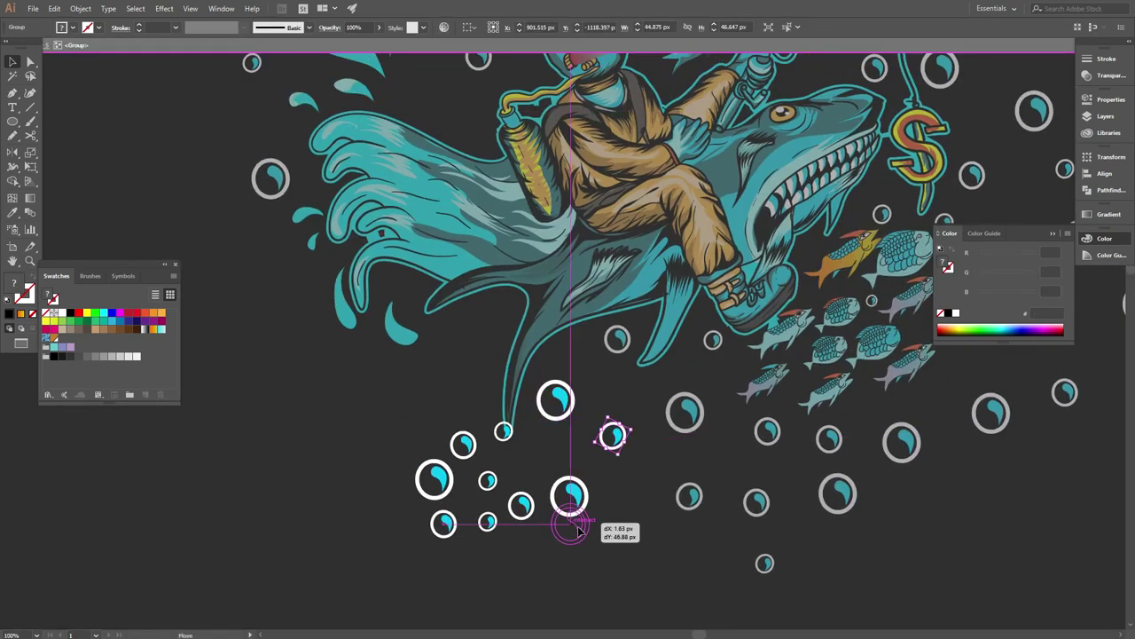
scroll(426, 490, down, 2)
drag(427, 490, 699, 159)
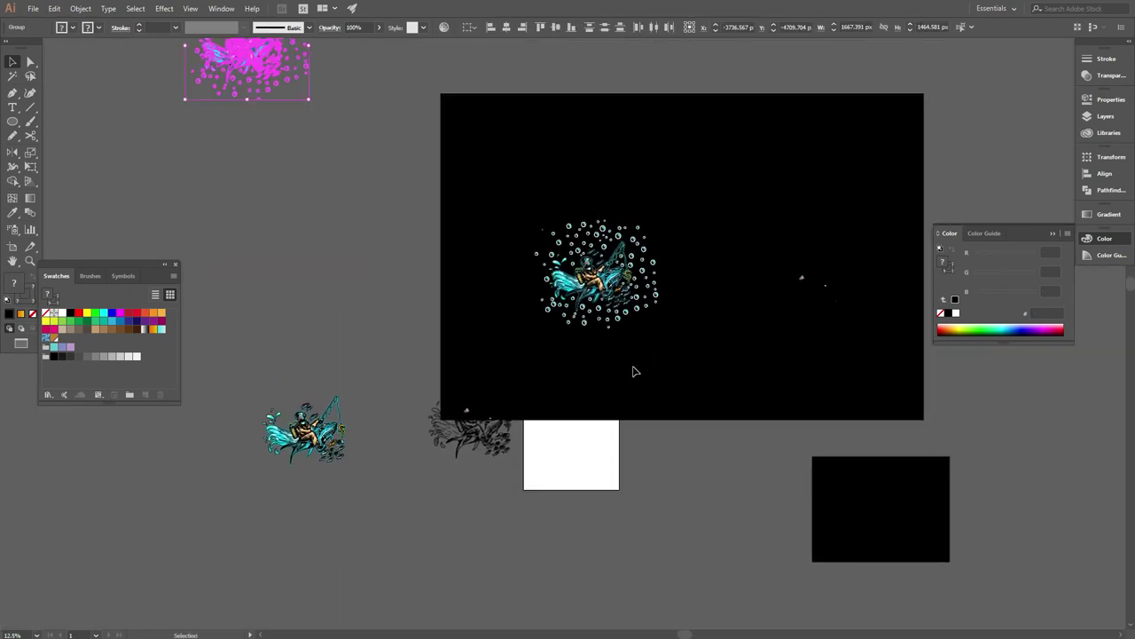
Move the artwork onto the white artboard, hide the black background layer, and zoom to 100%.
drag(491, 193, 705, 370)
drag(603, 275, 588, 457)
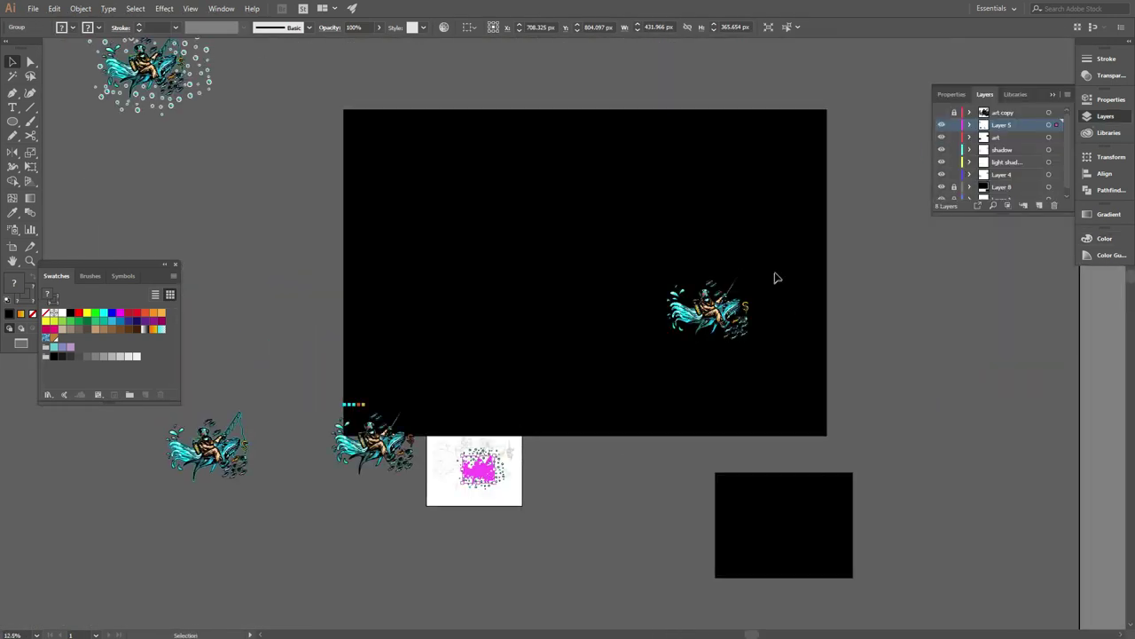
click(1014, 188)
scroll(474, 470, up, 5)
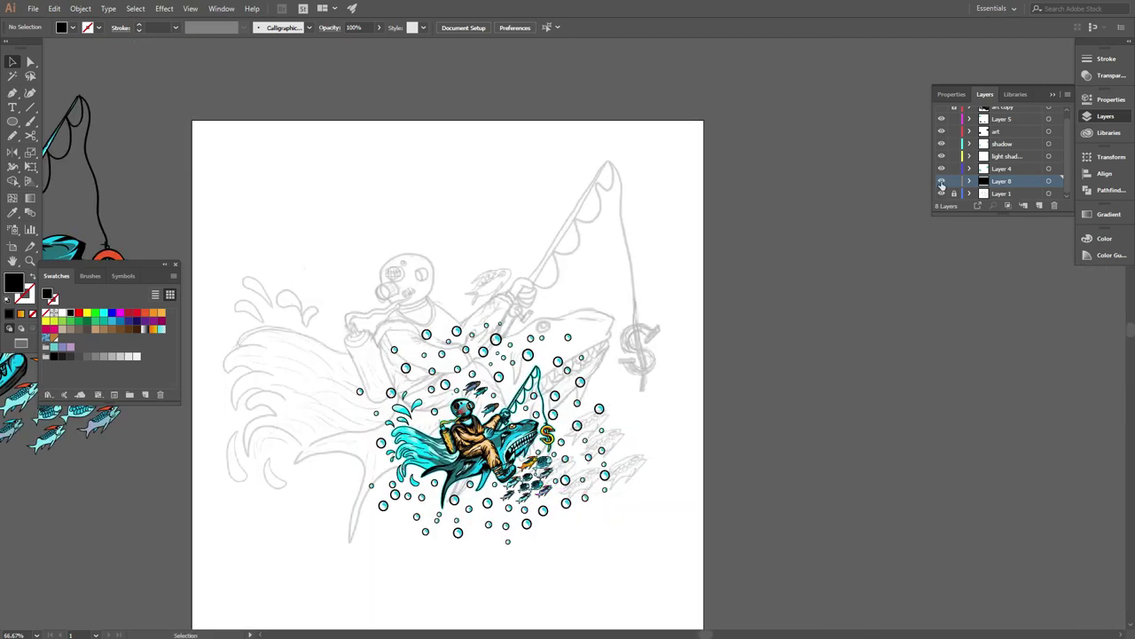
key(ctrl+1)
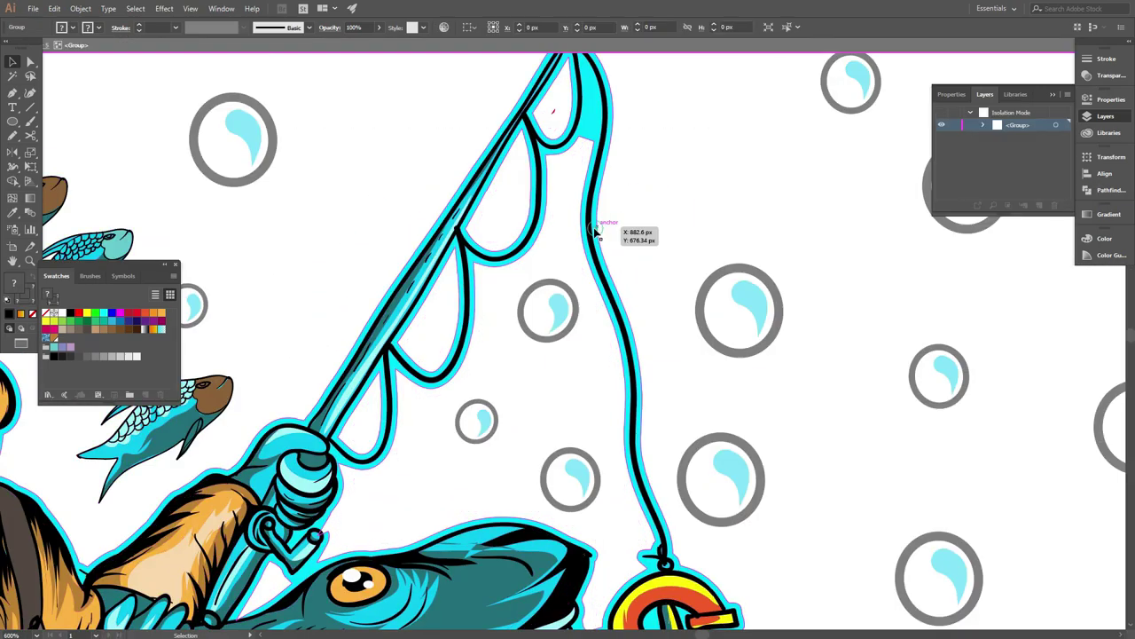